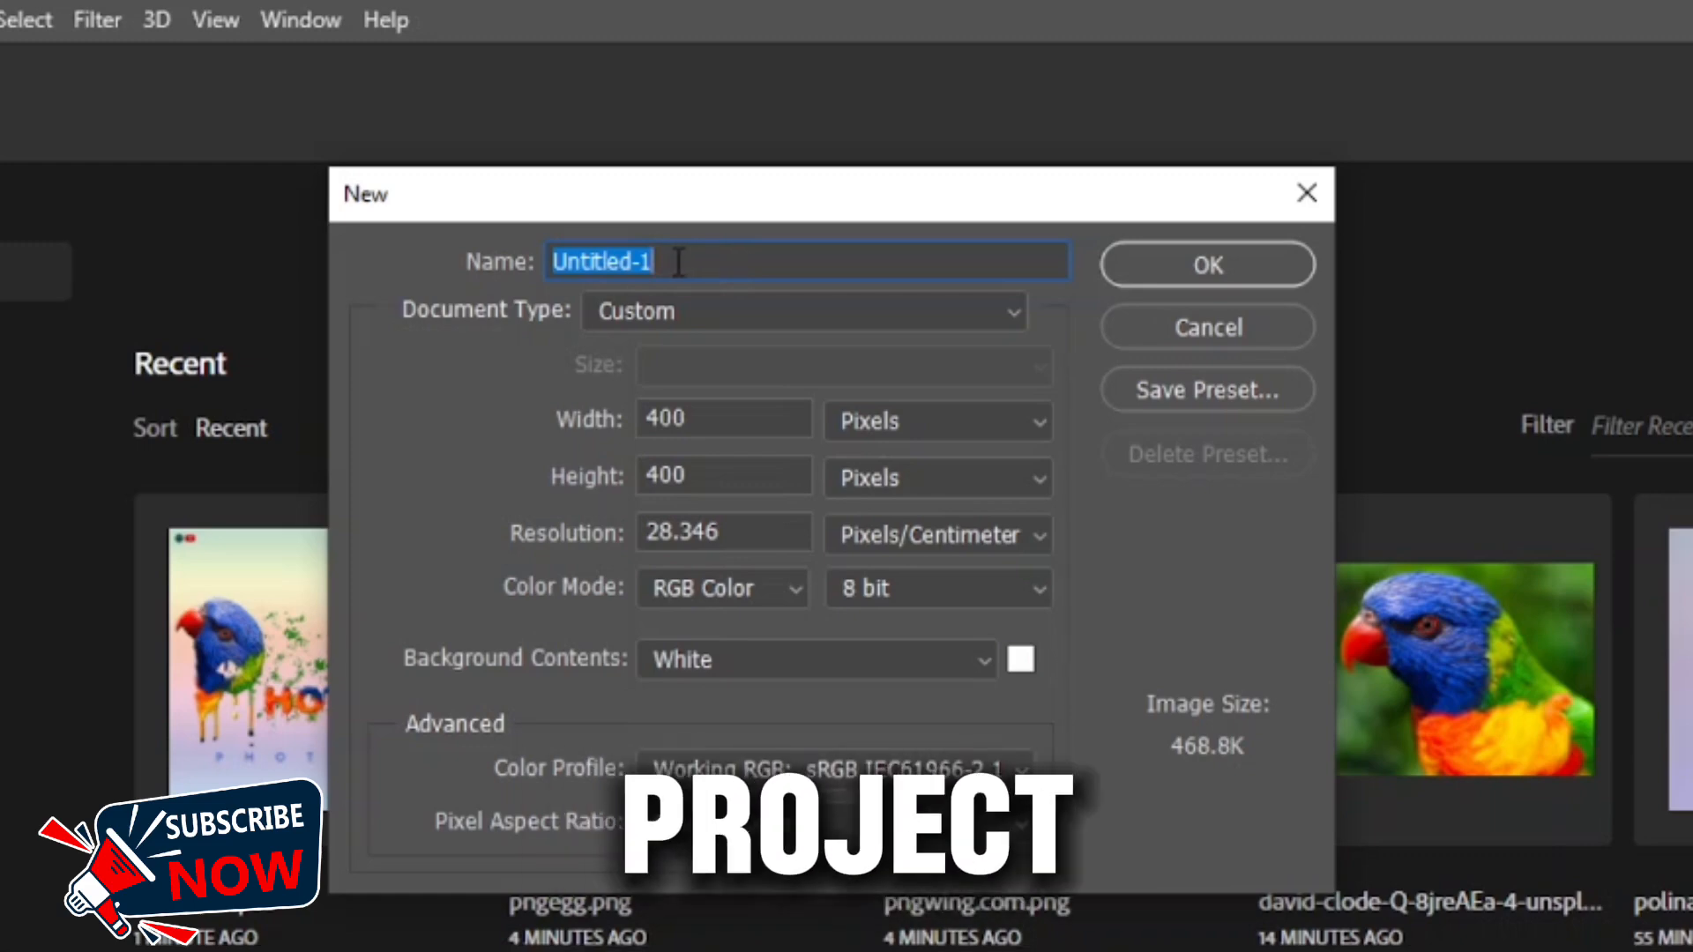
# Create a new document named PHOTOFIX, 2560 × 1440 pixels at a resolution of 50 pixels/centimeter.
pyautogui.write('PH')
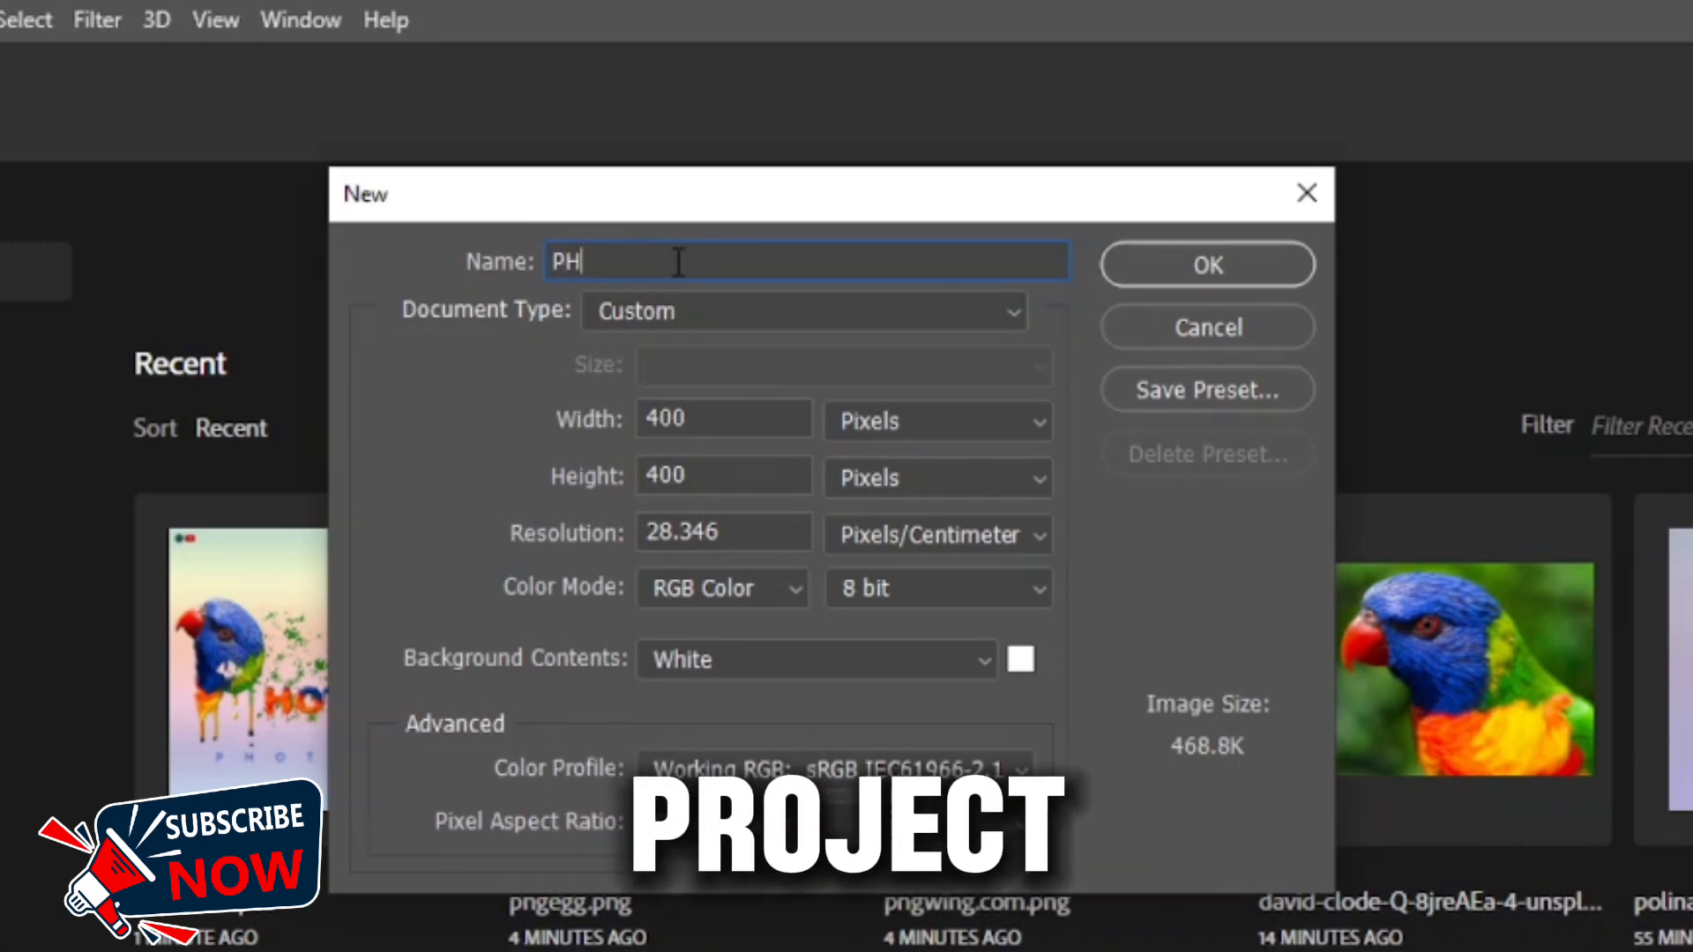
pyautogui.write('OTOFIX')
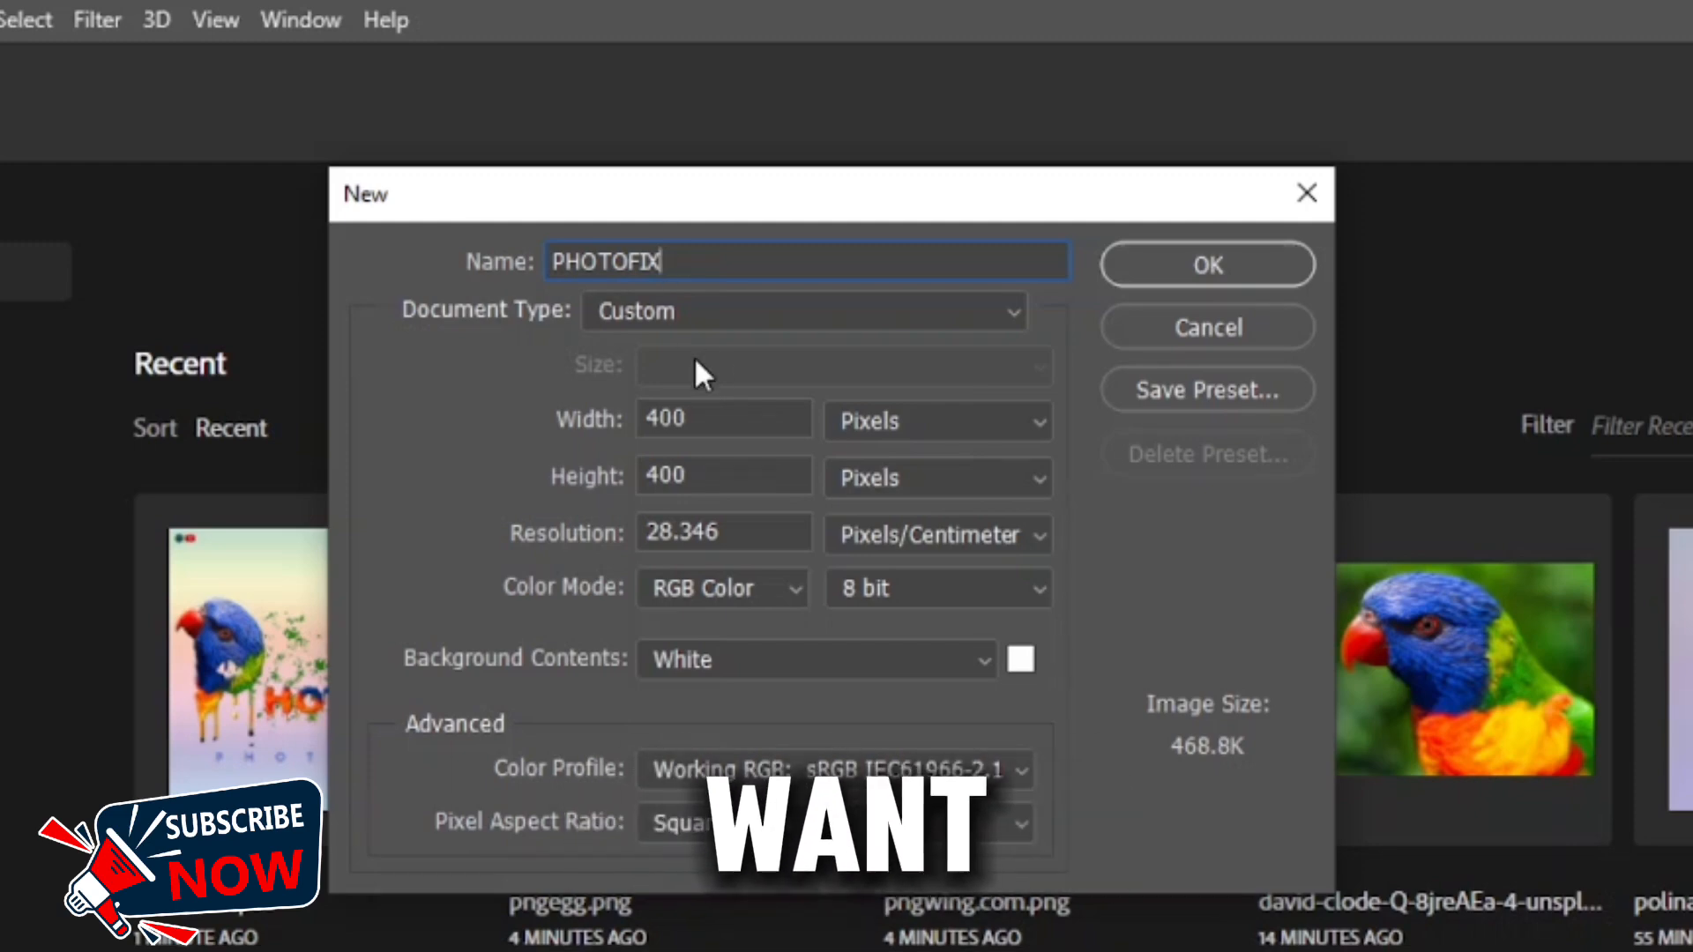
pyautogui.doubleClick(697, 417)
pyautogui.write('2560')
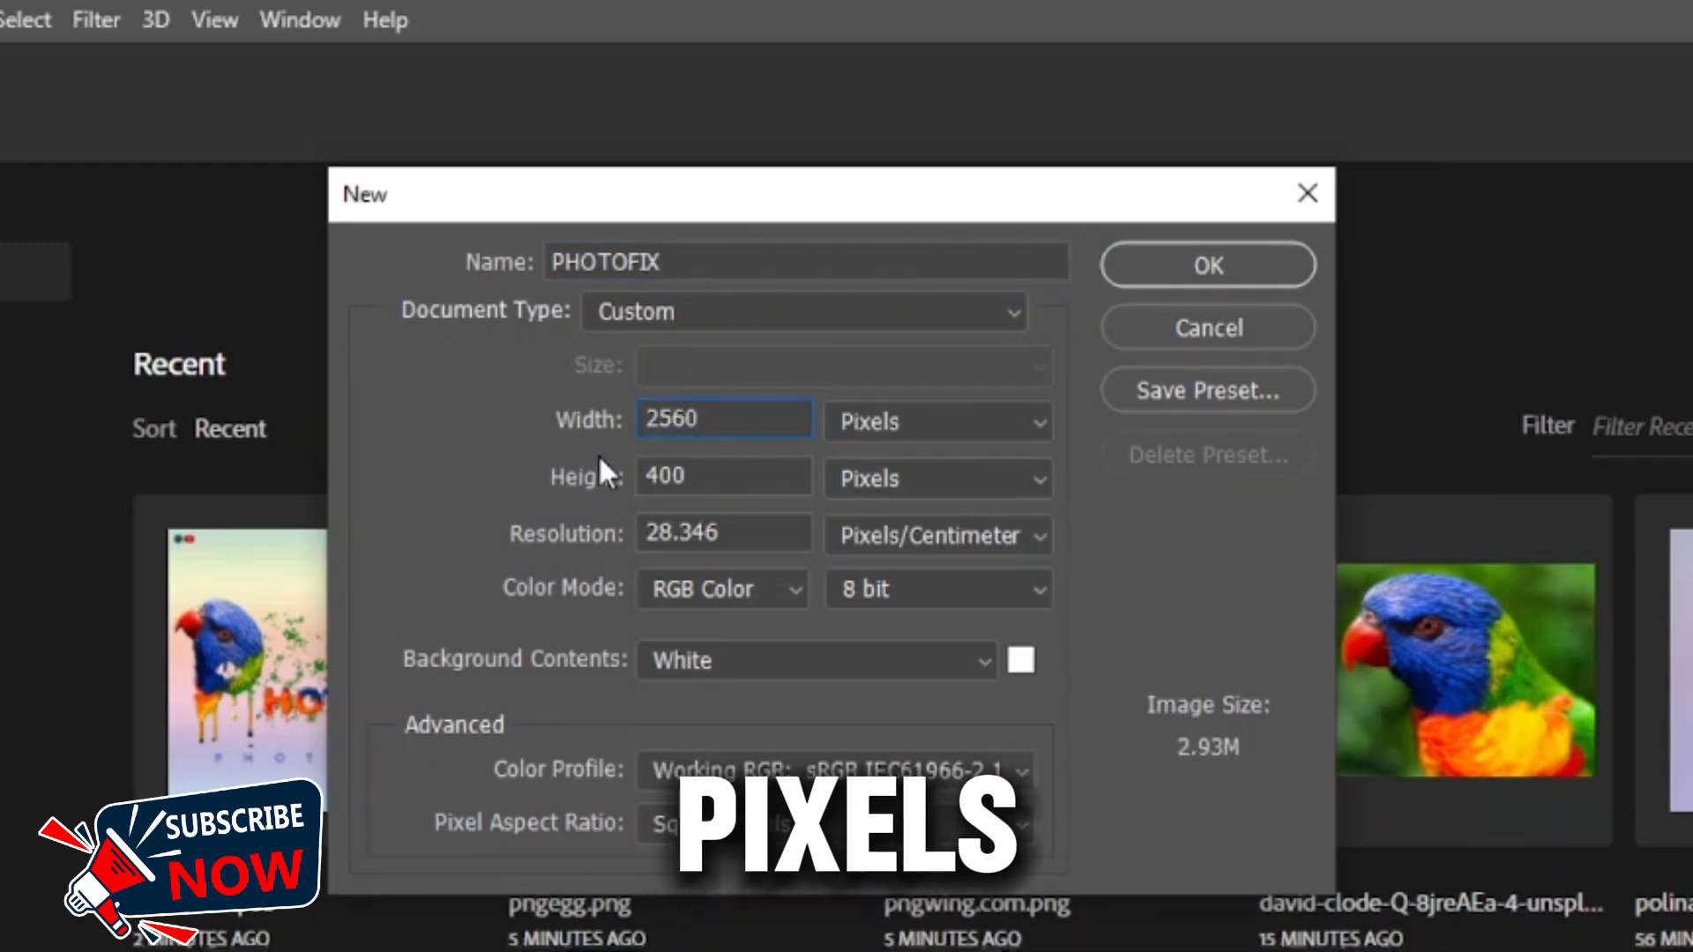
pyautogui.doubleClick(744, 472)
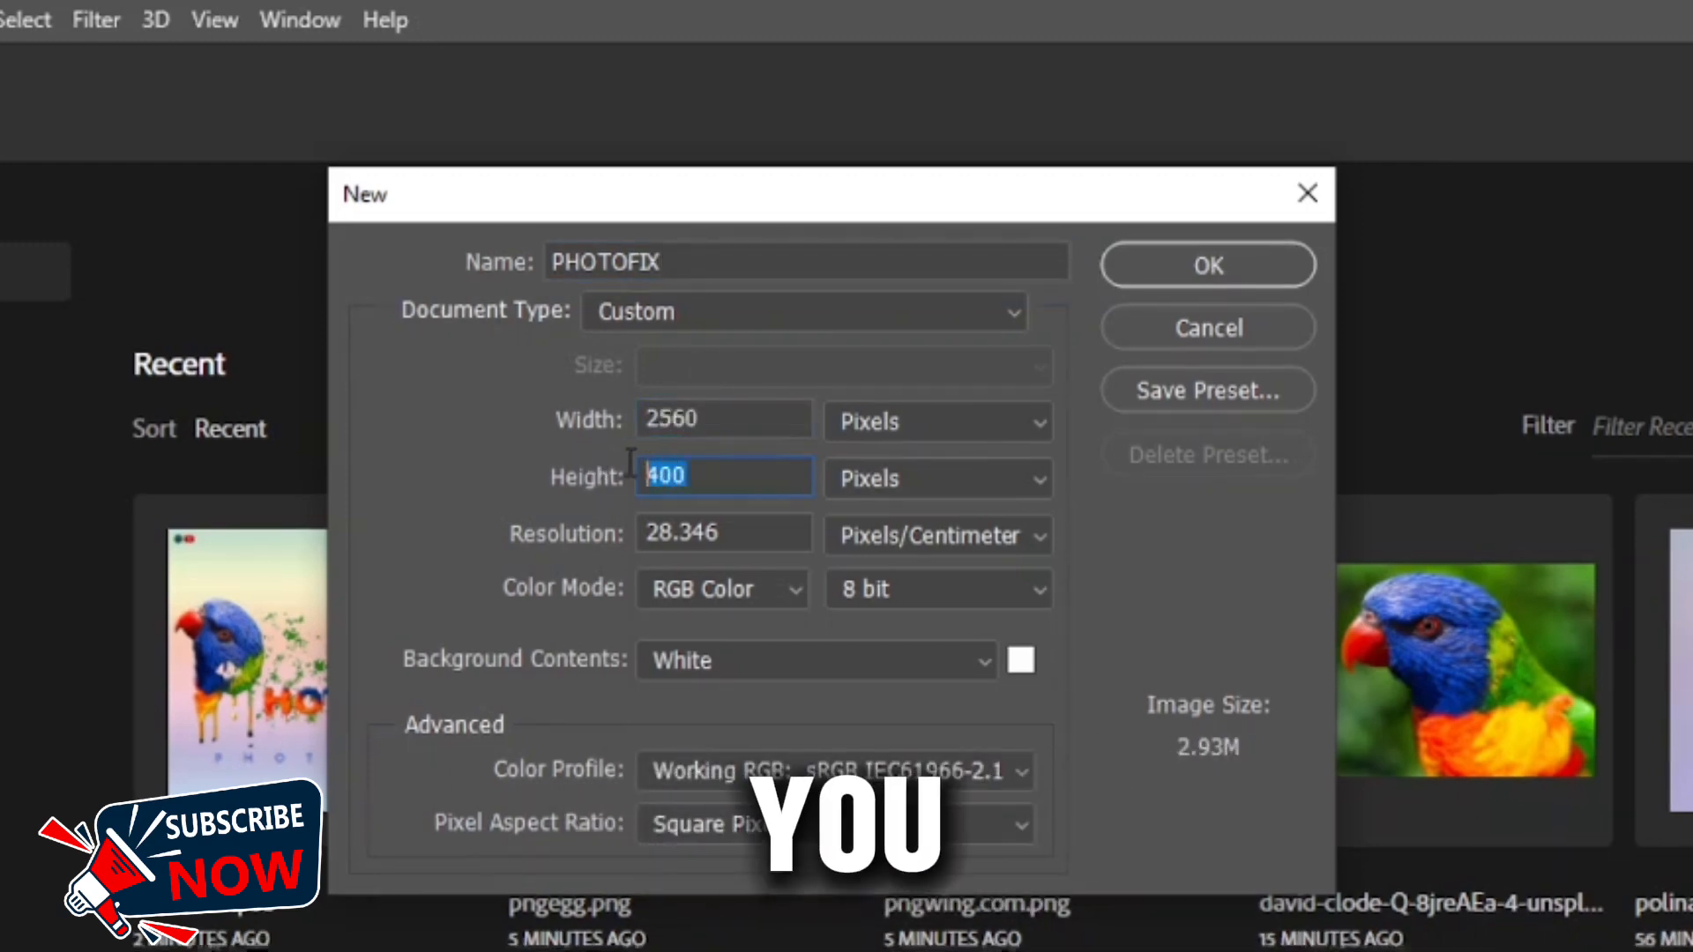
pyautogui.write('1440')
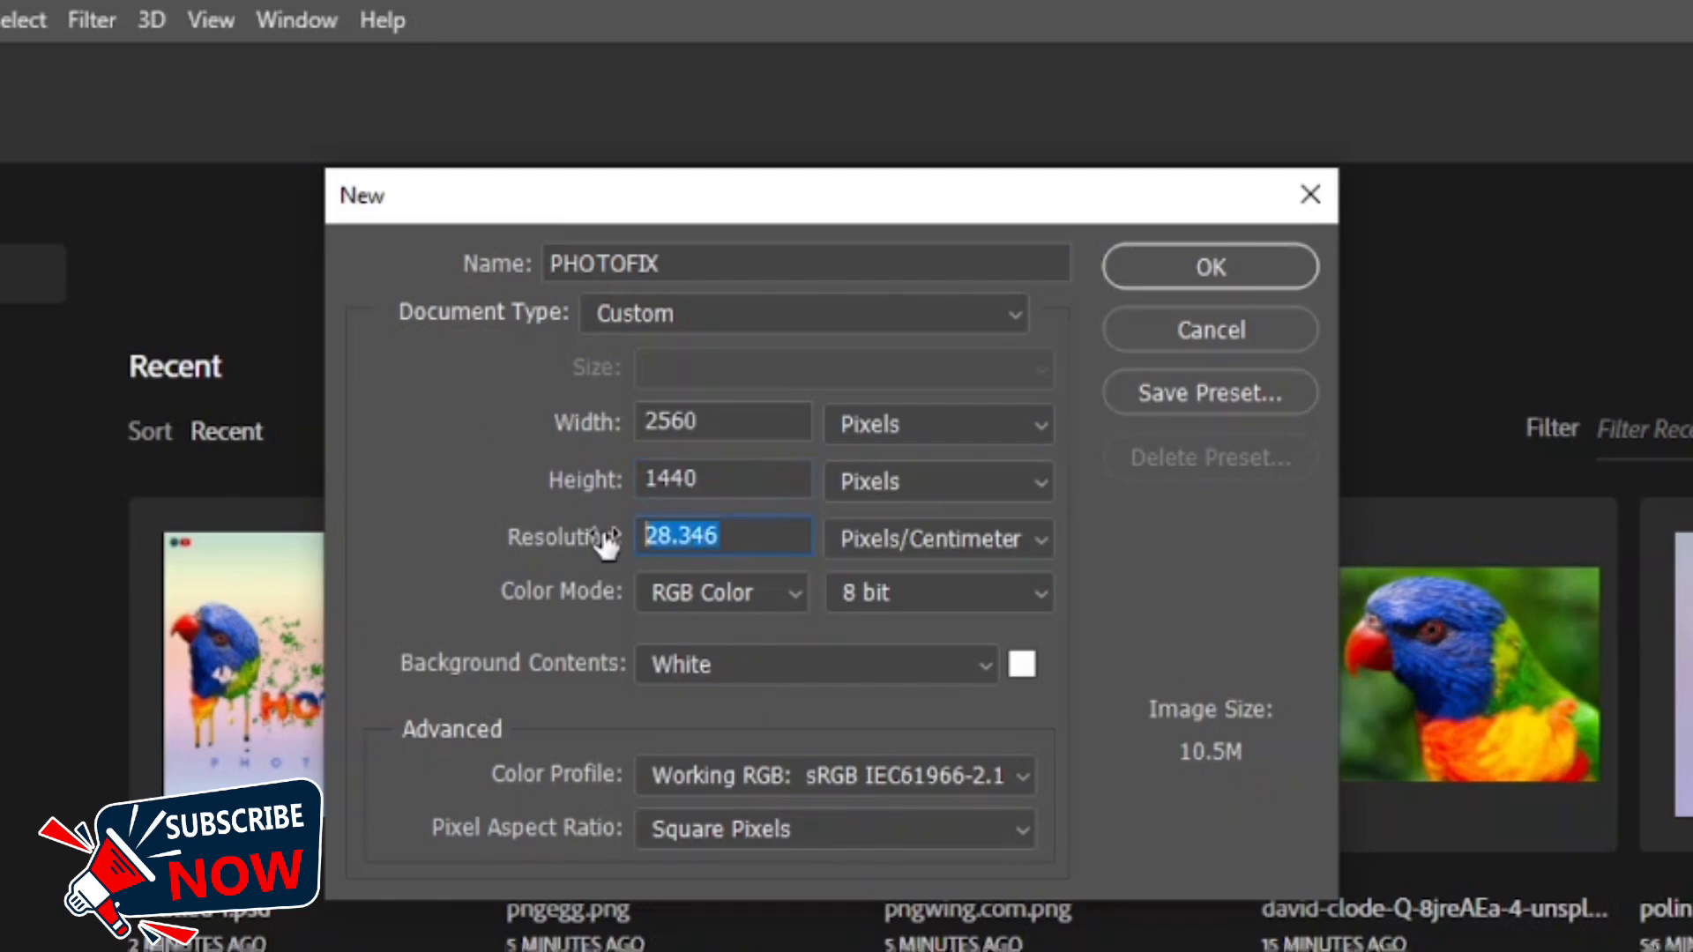
pyautogui.write('0')
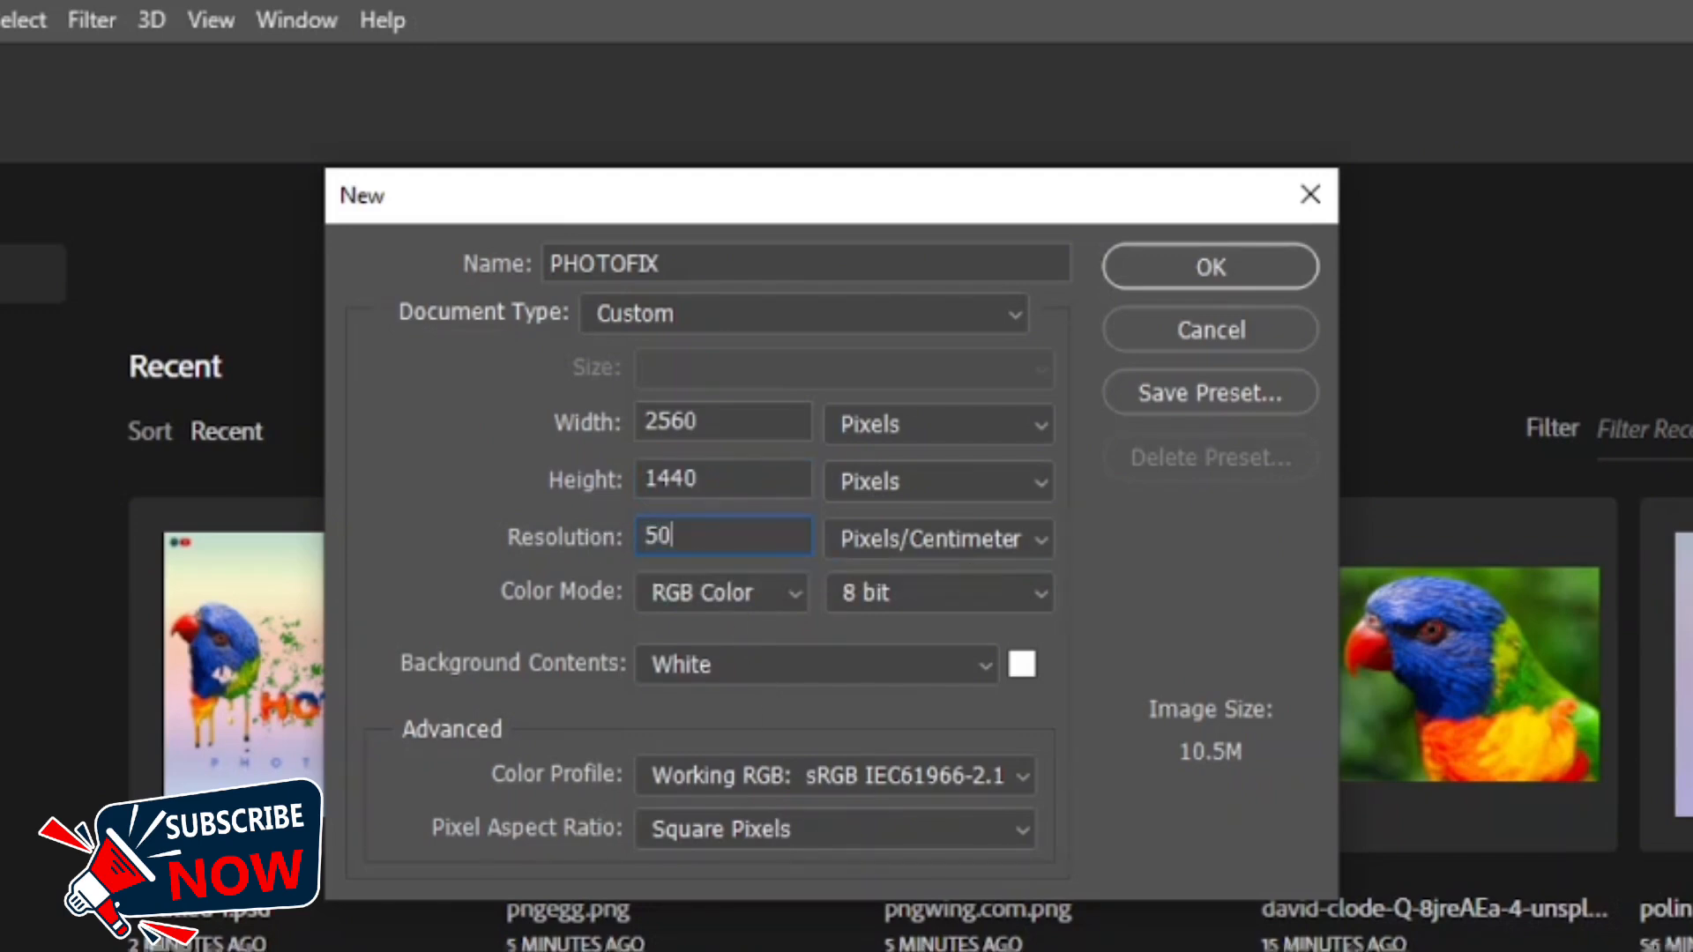
pyautogui.click(1222, 265)
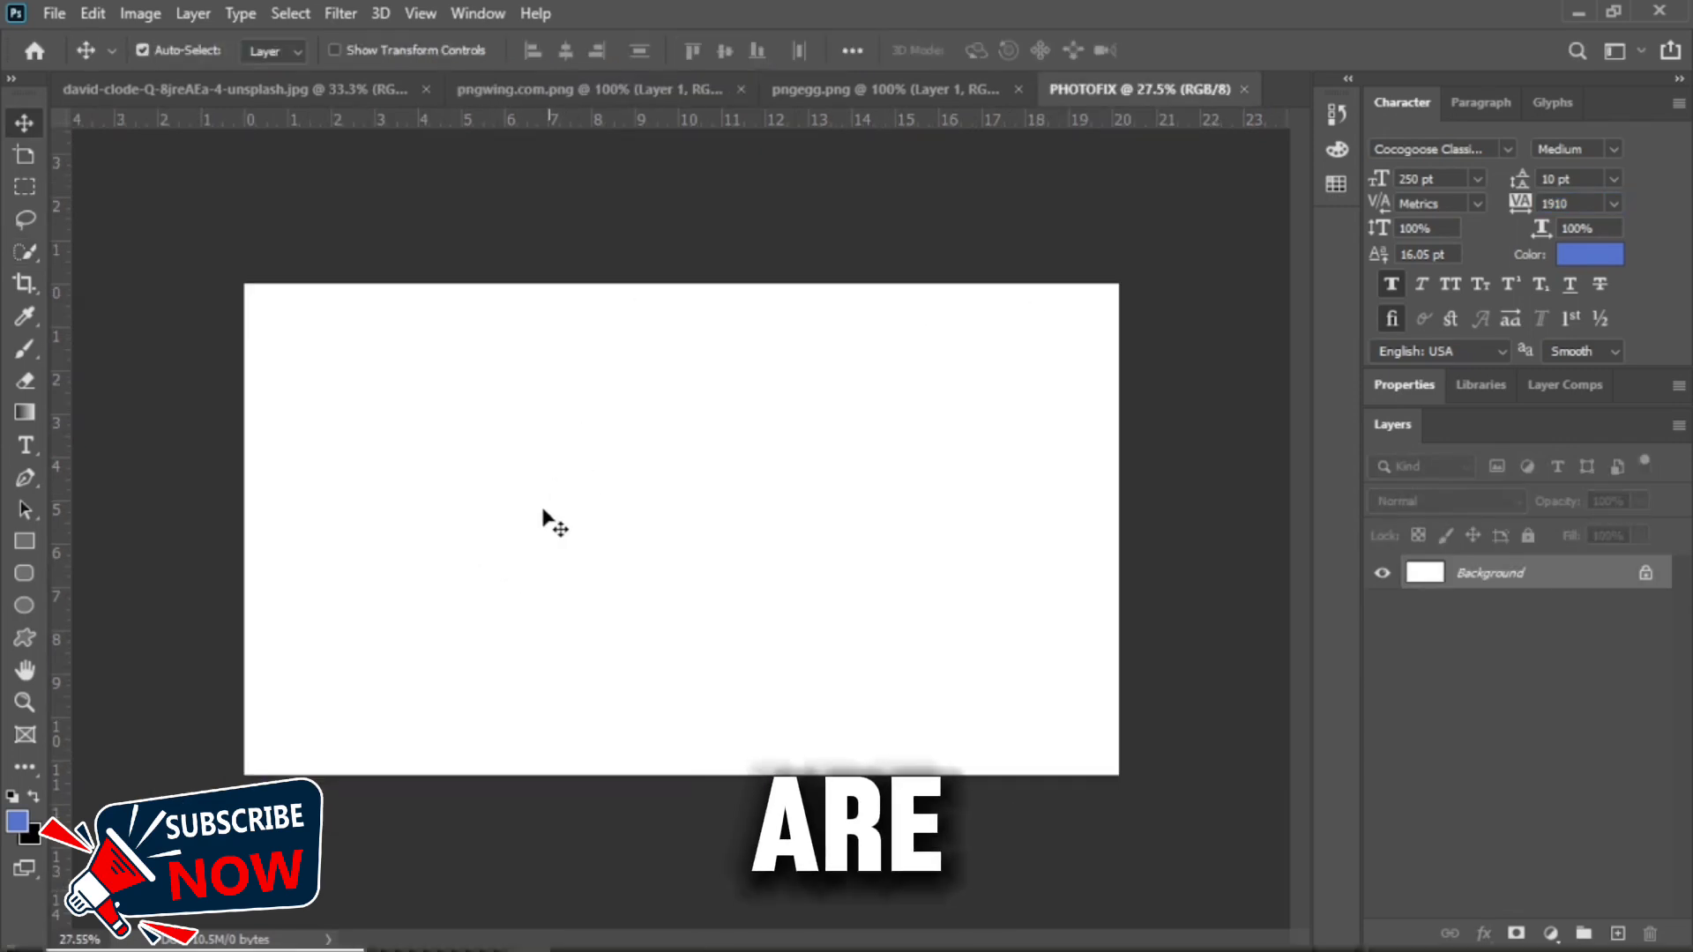
# Start a horizontal text layer in the upper-left part of the canvas and set its font to Plasma Drip (BRK) Regular.
pyautogui.click(24, 445)
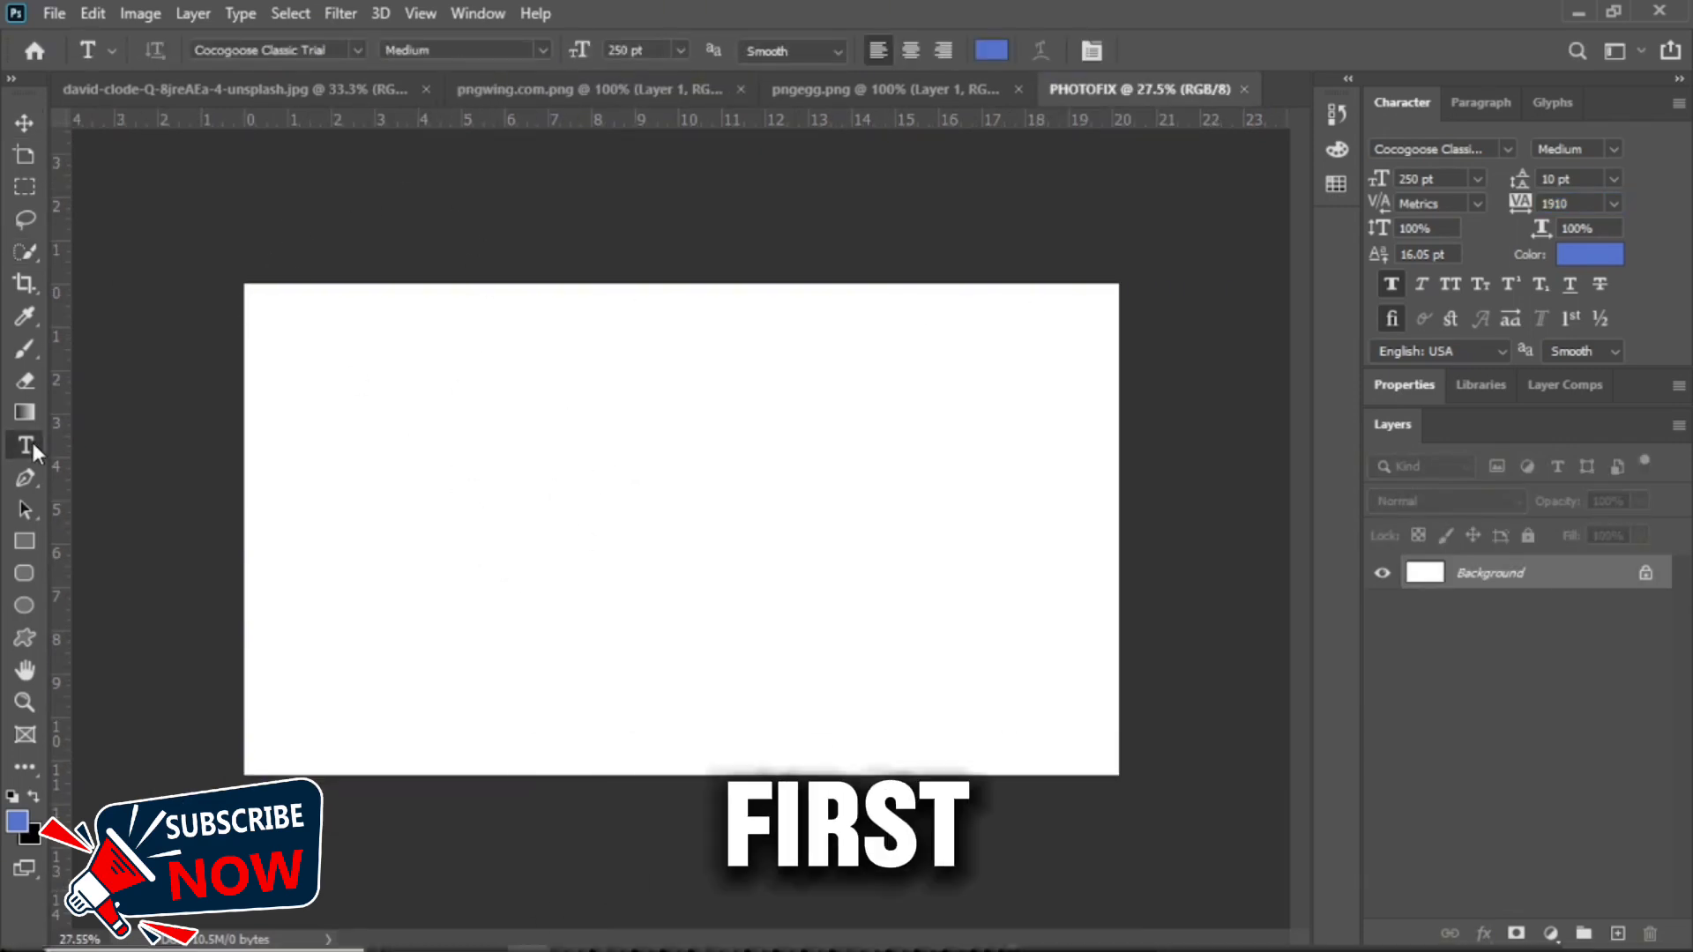
pyautogui.click(324, 489)
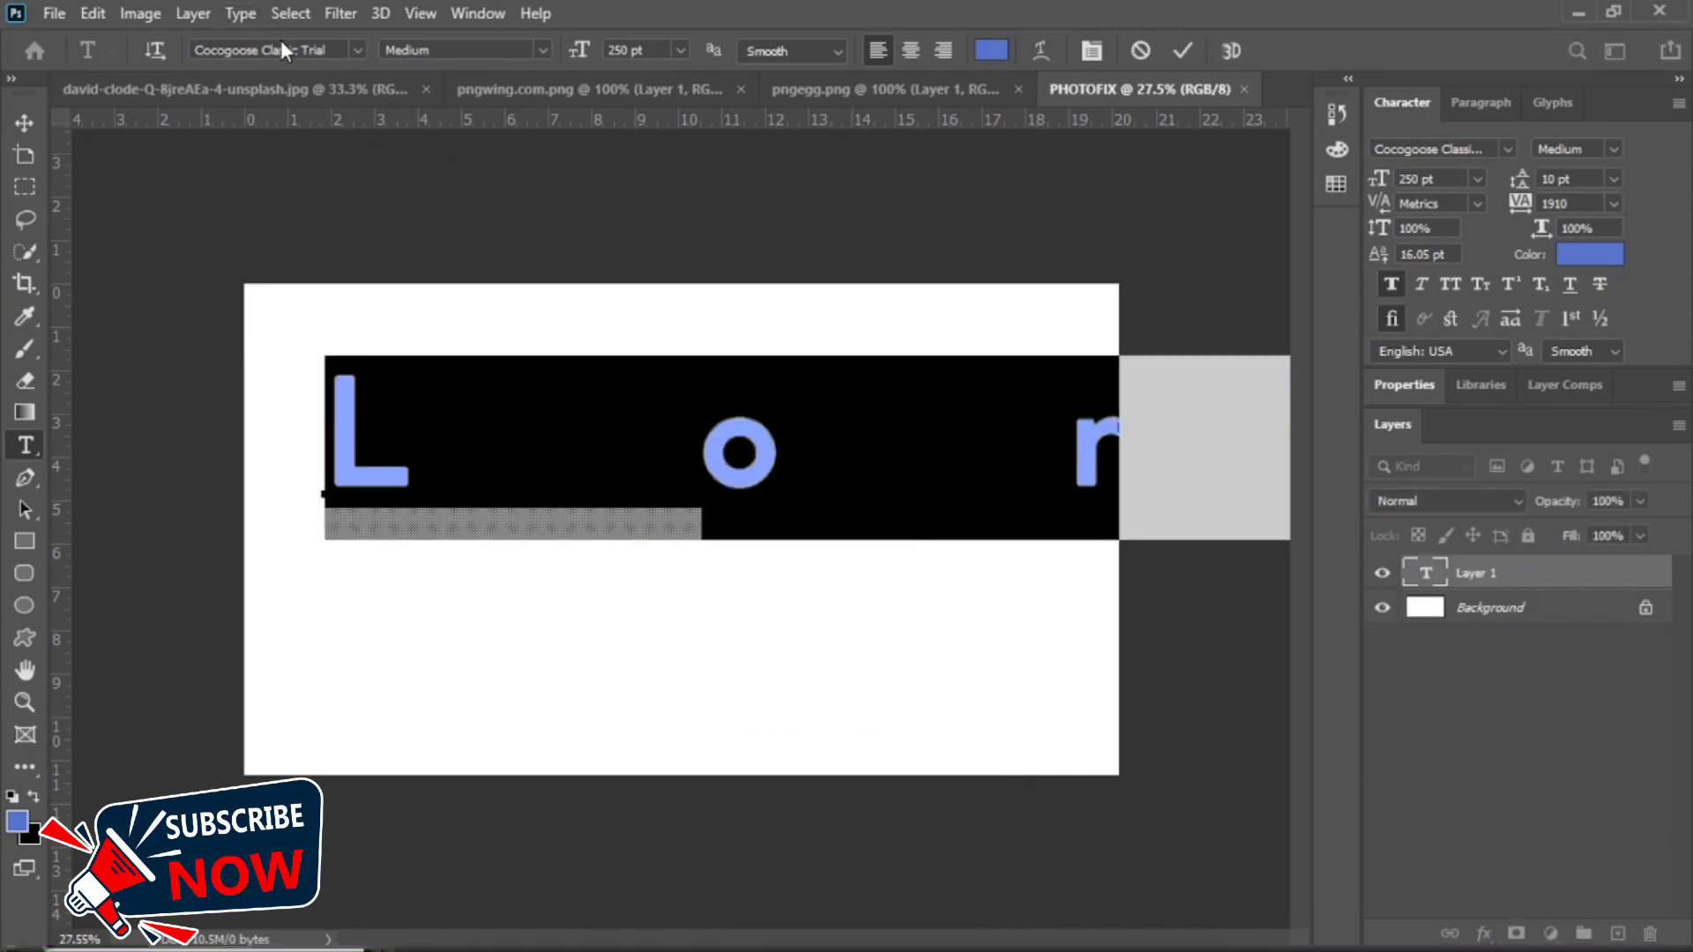
pyautogui.click(358, 50)
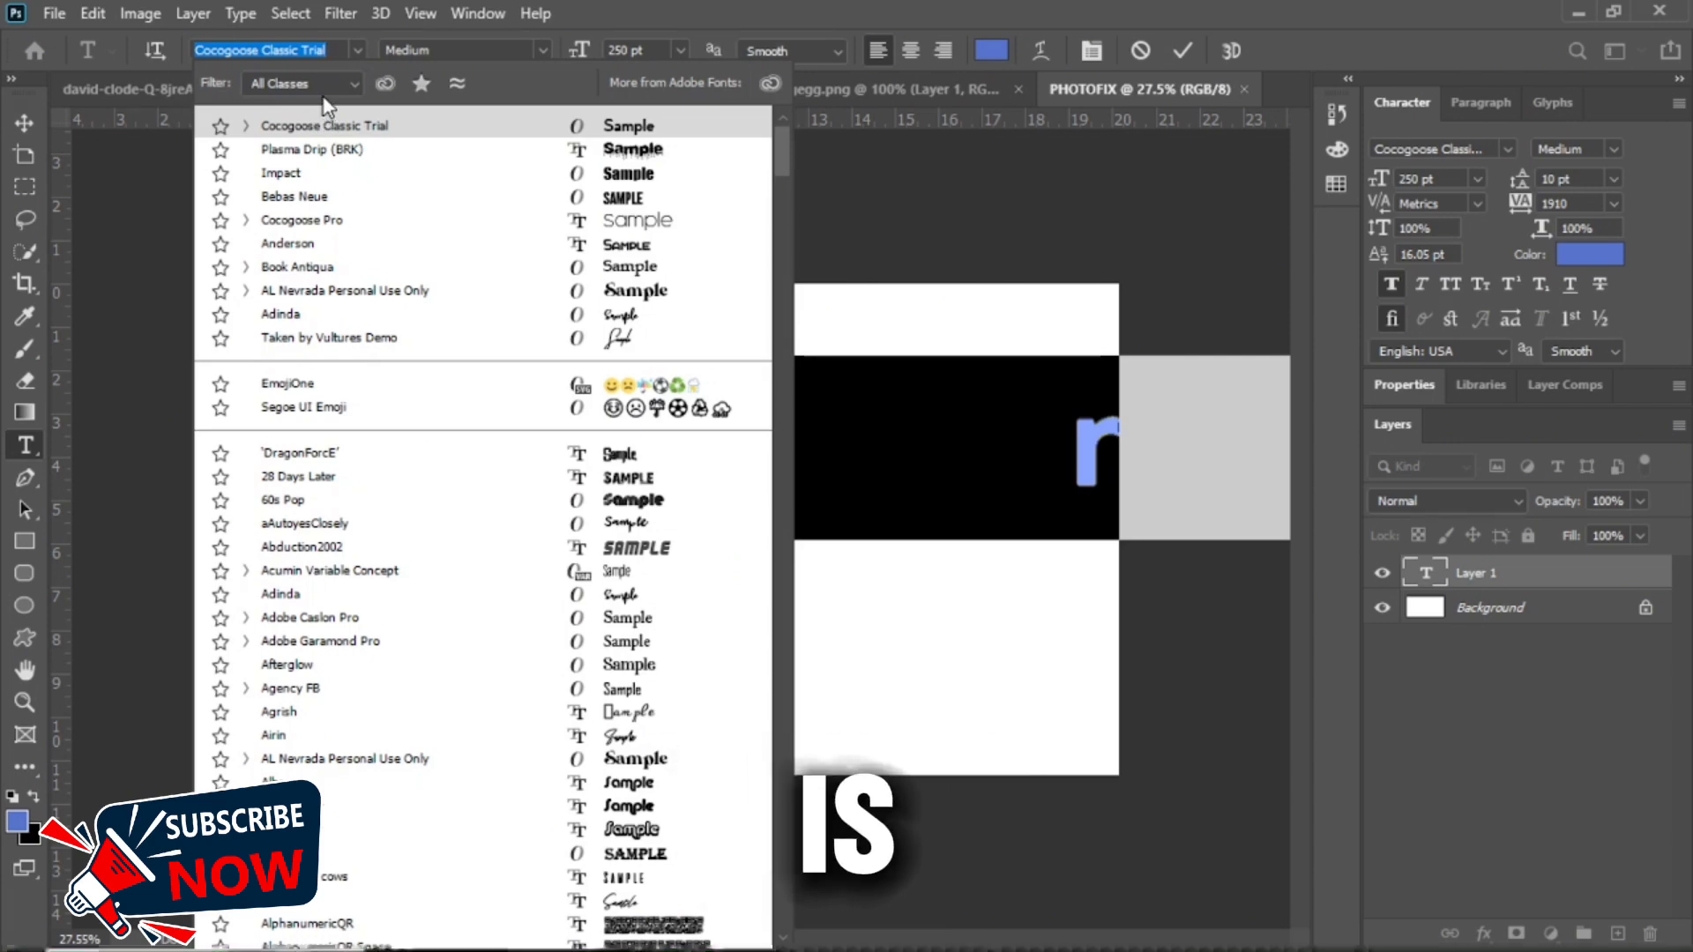
pyautogui.write('PLAS')
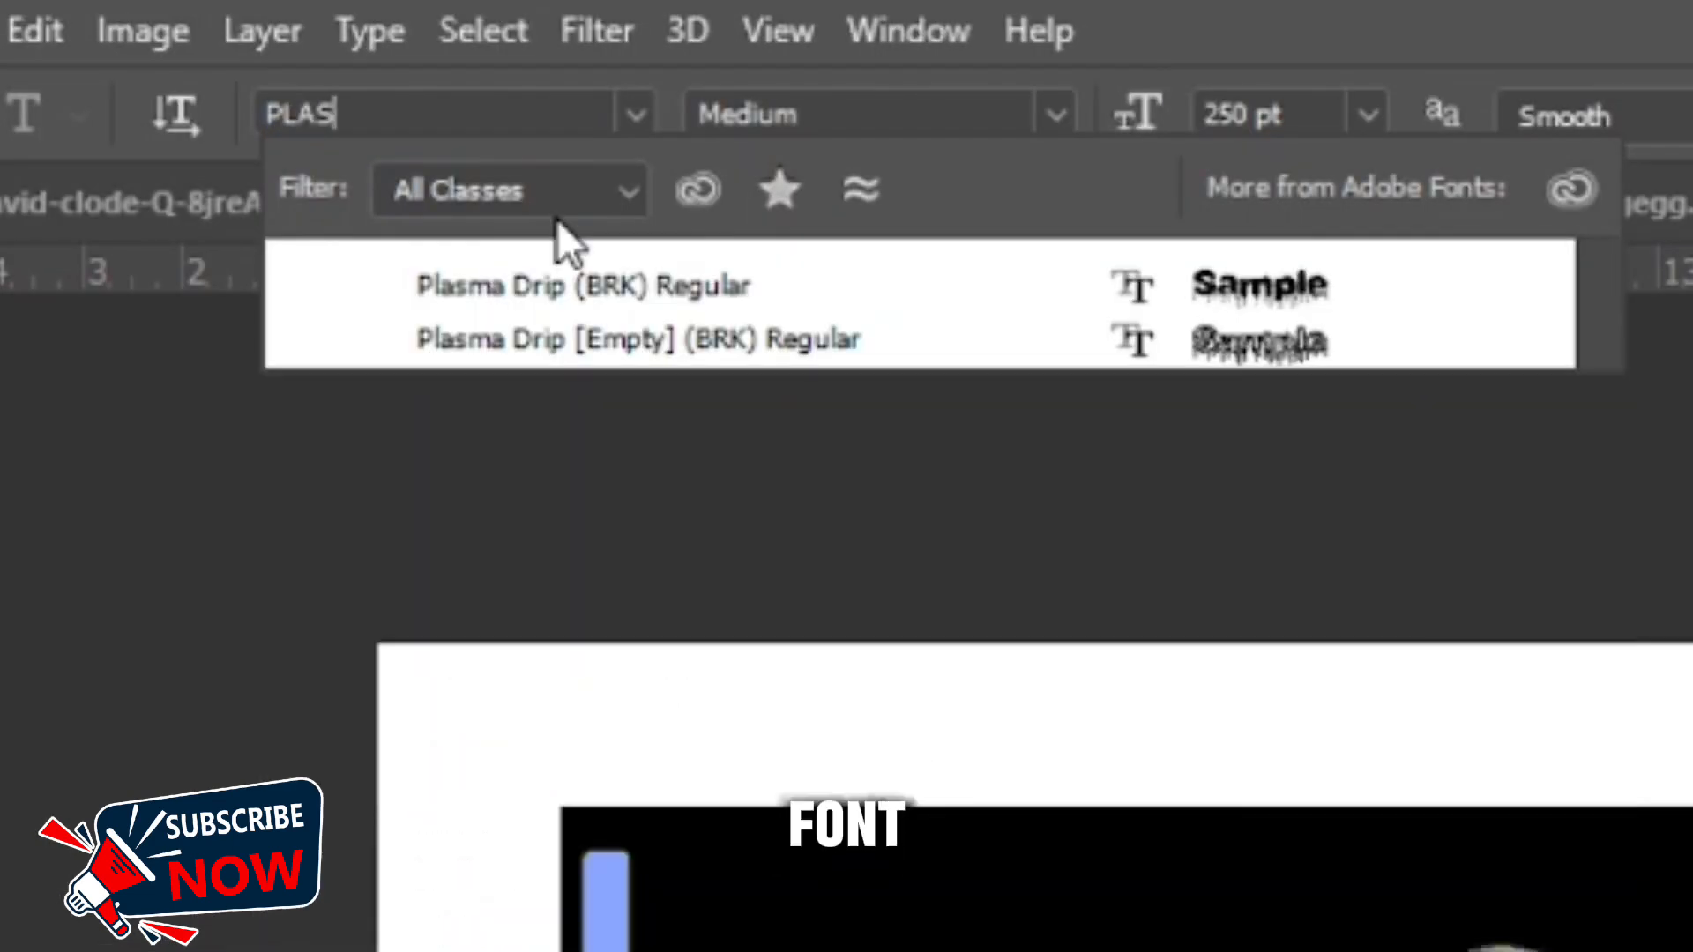
pyautogui.click(1125, 280)
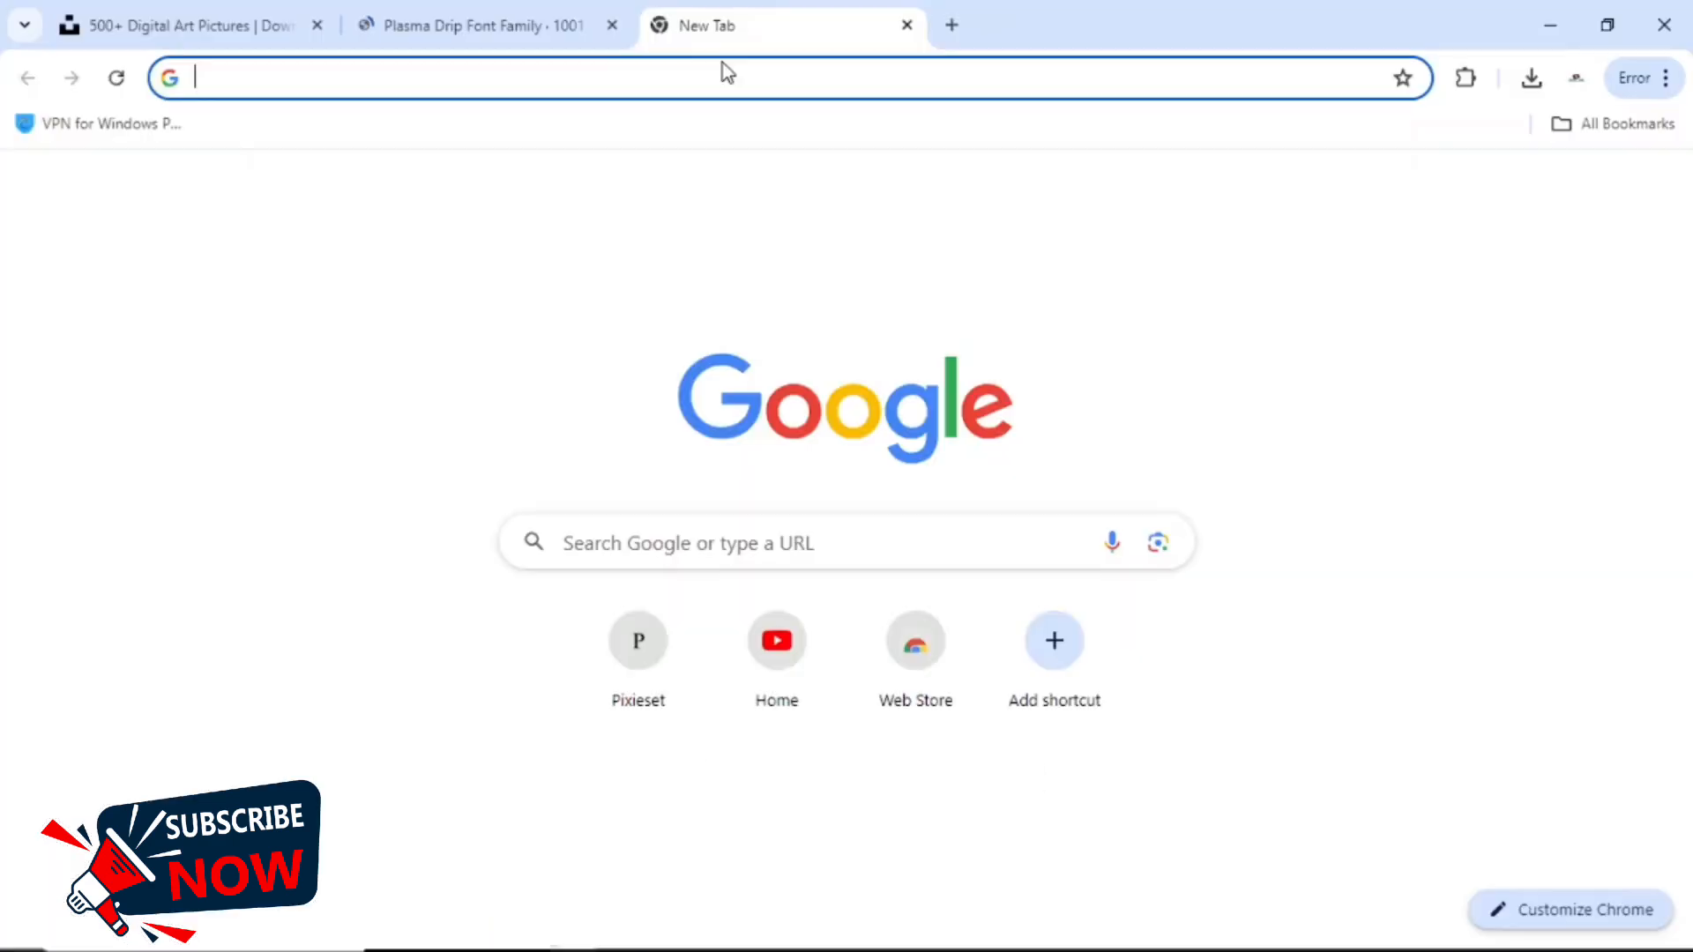
# In Chrome, search Google for "plasma drip brk font" and open the Plasma Drip Font Family page on 1001 Fonts.
pyautogui.click(786, 548)
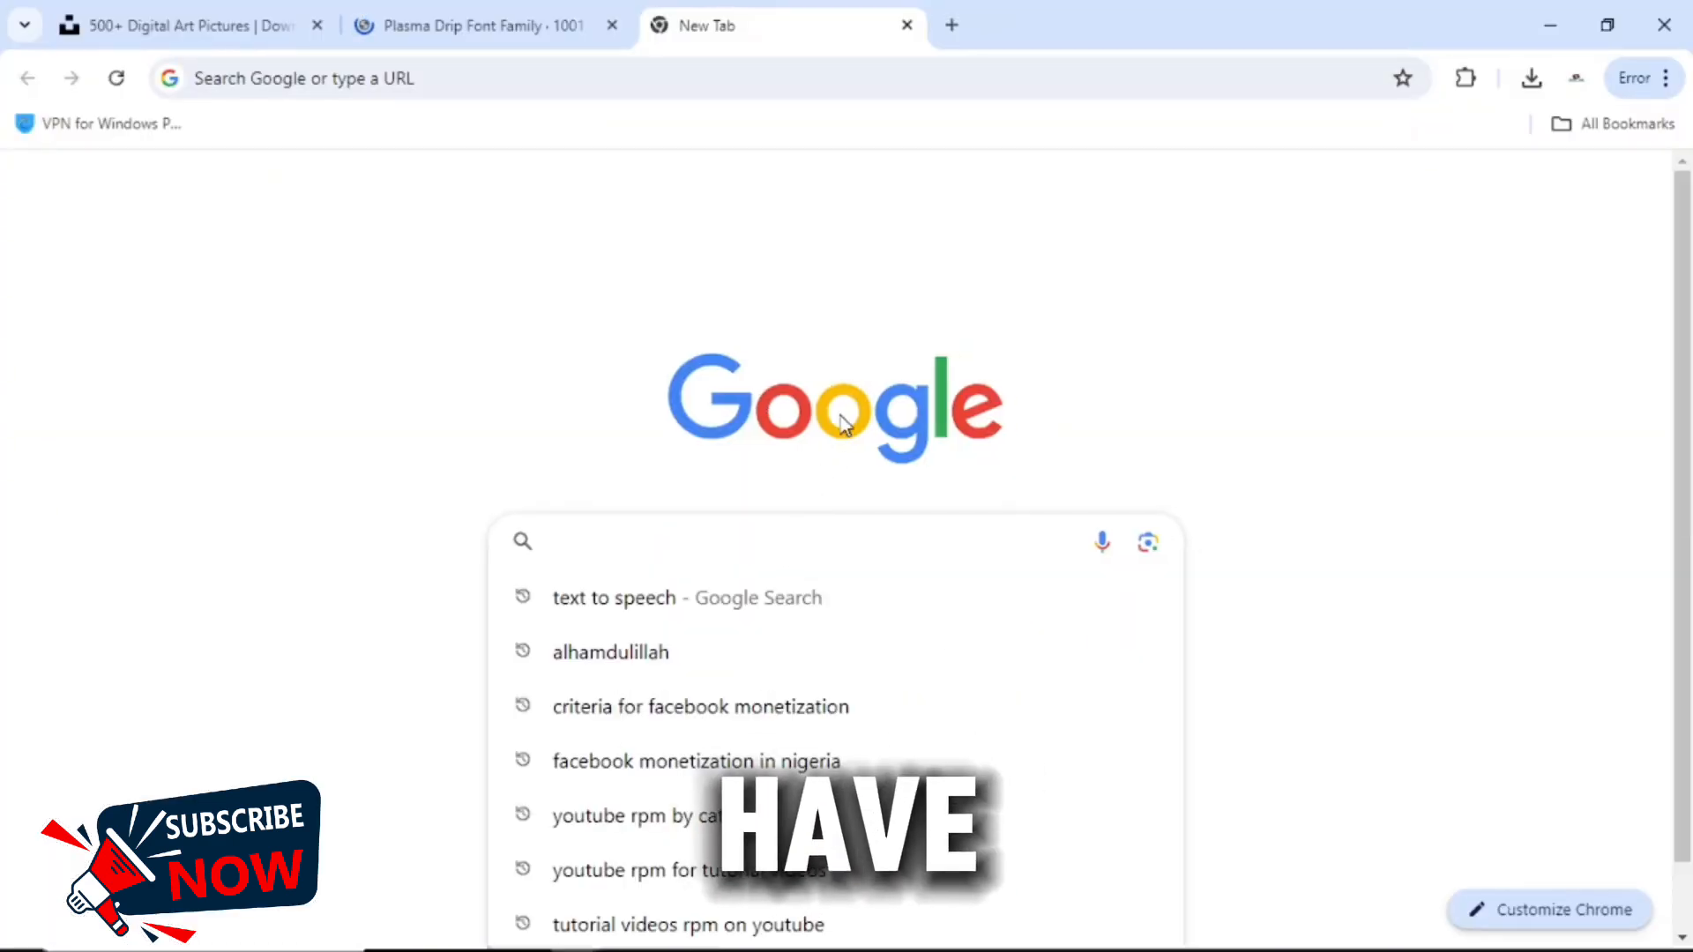
pyautogui.write('PL')
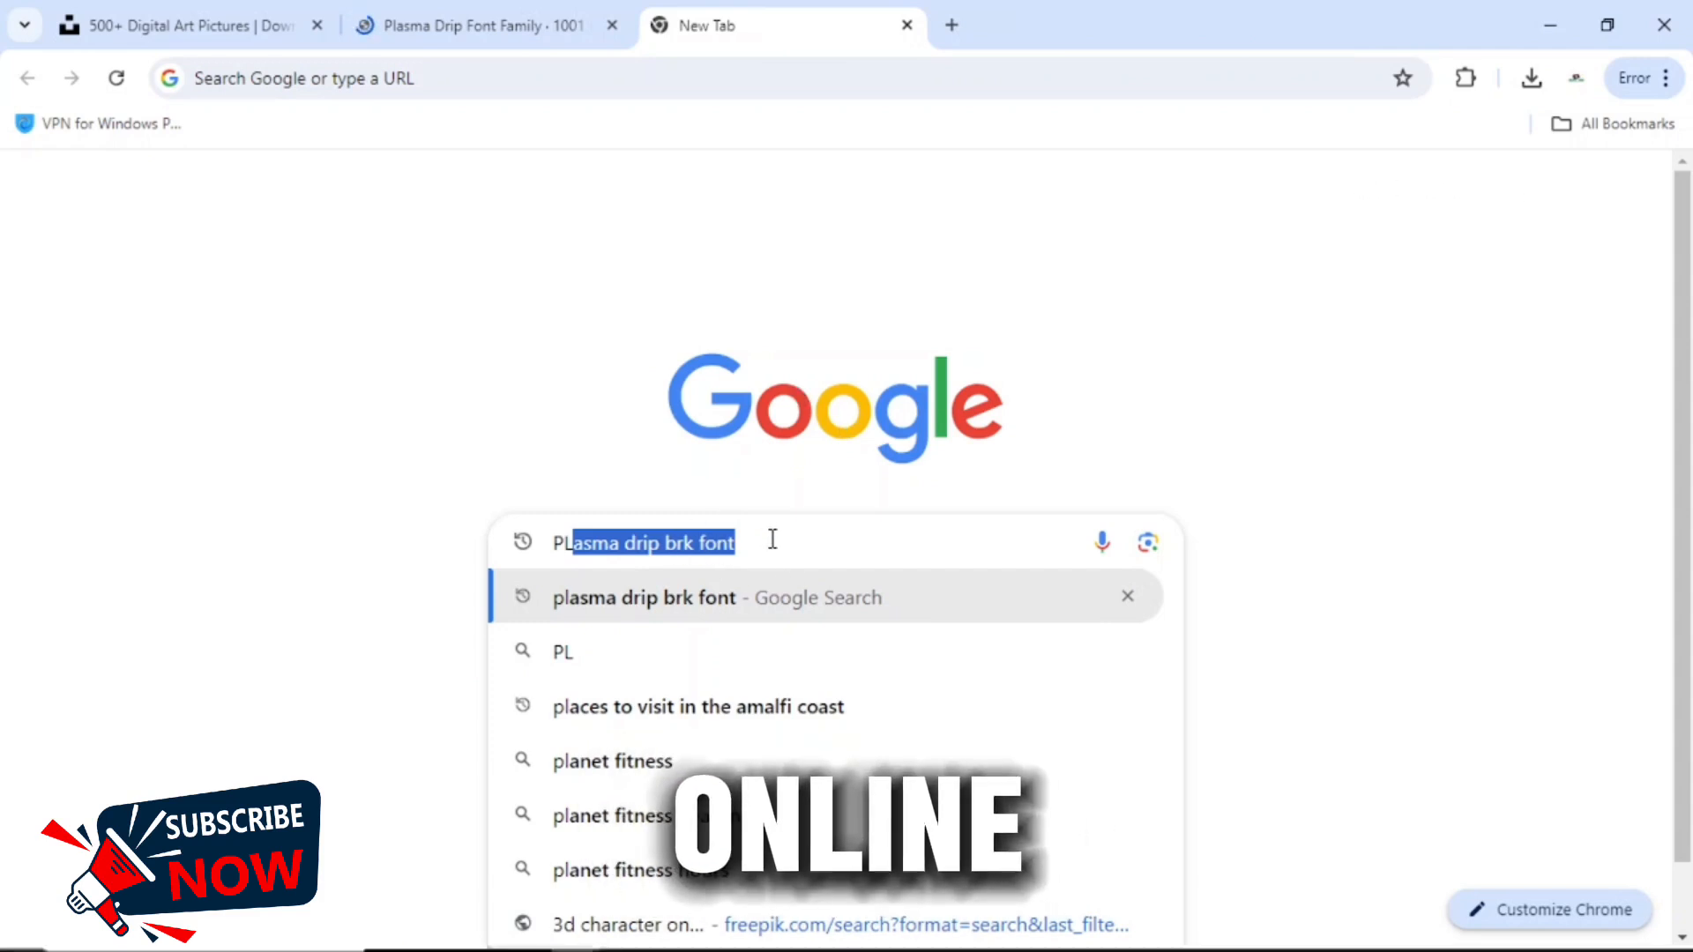
pyautogui.press('Return')
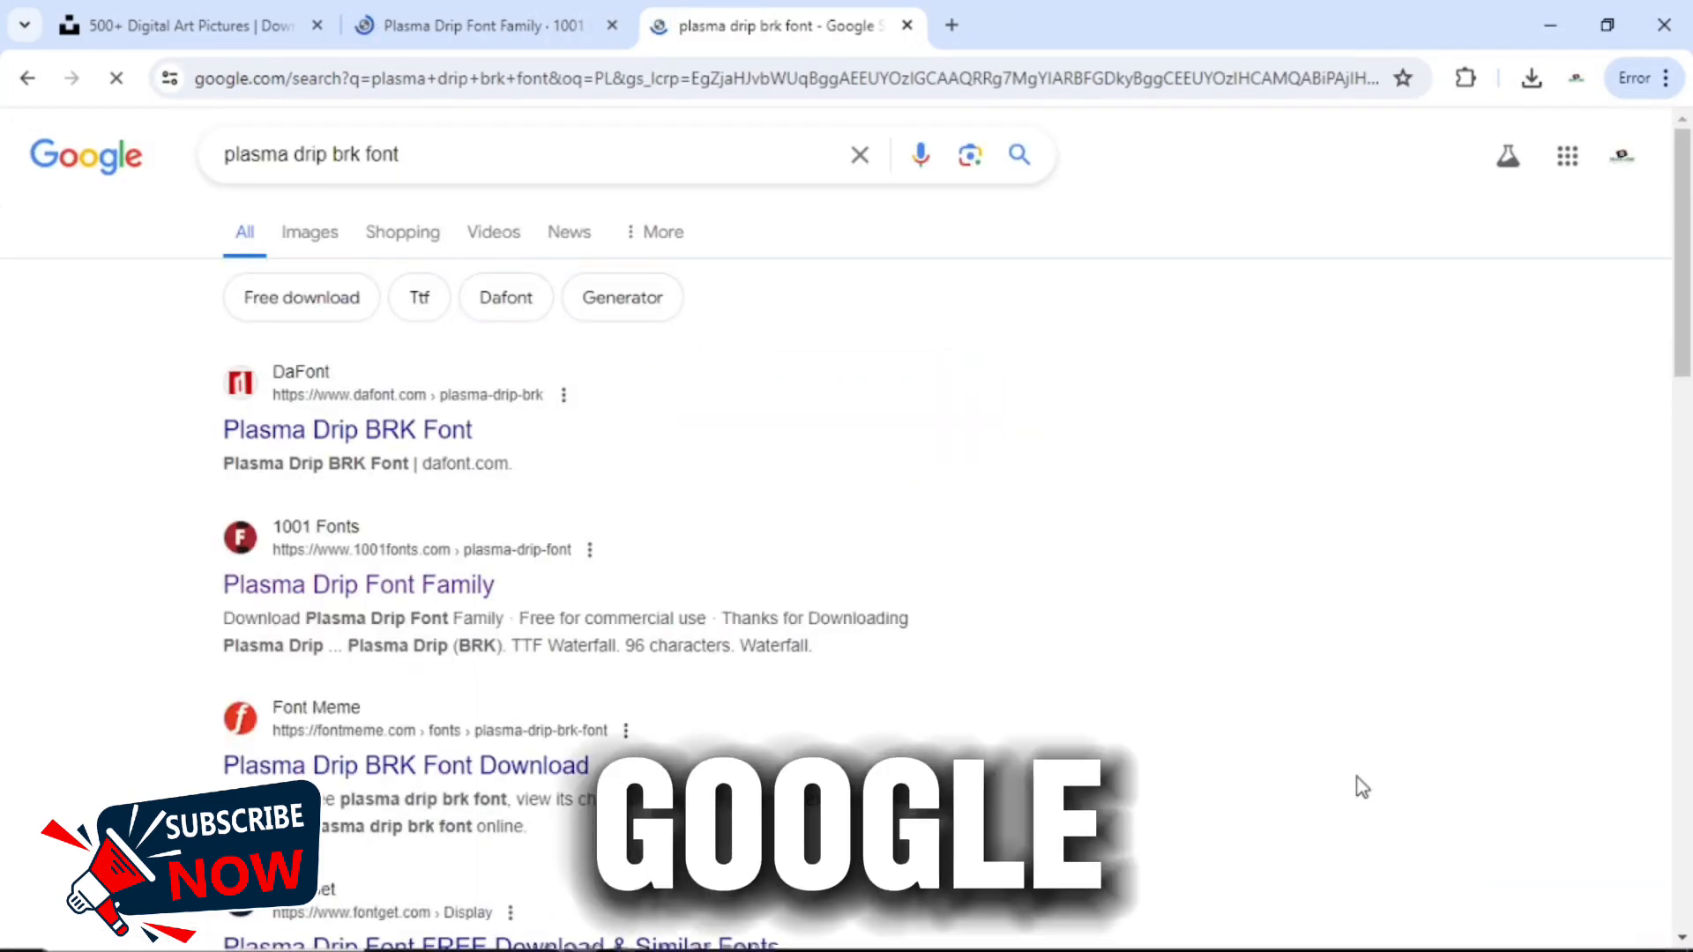
pyautogui.click(362, 584)
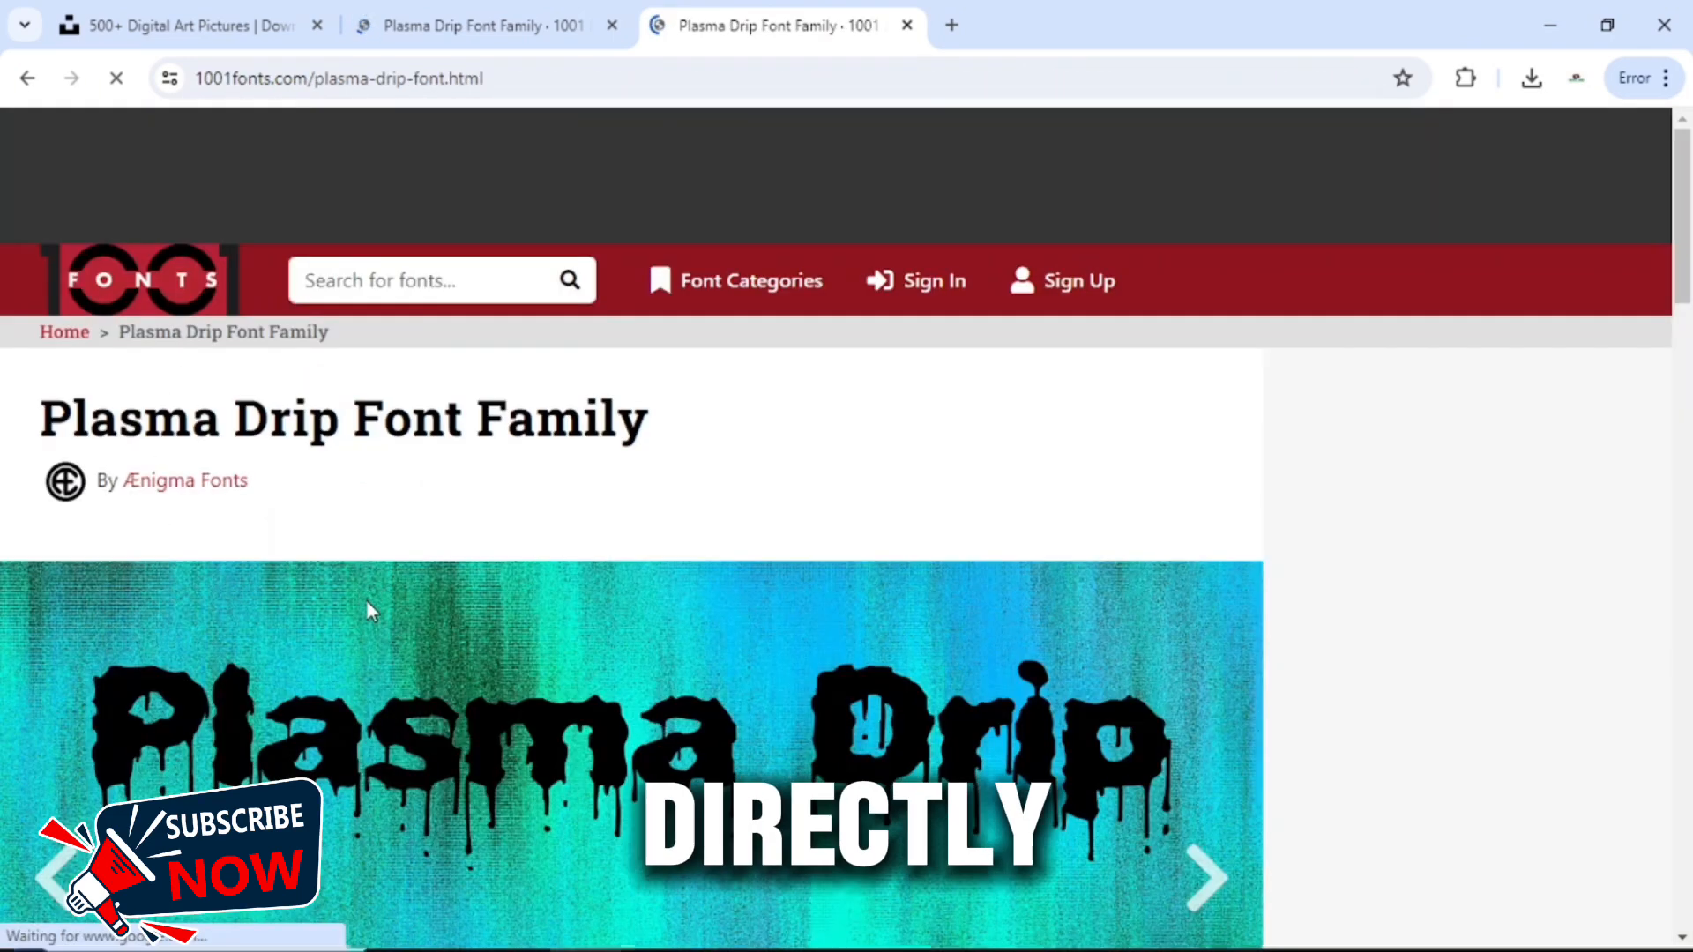
# Download the Plasma Drip font family and open the Downloads folder containing the archive.
pyautogui.scroll(-5, 359, 599)
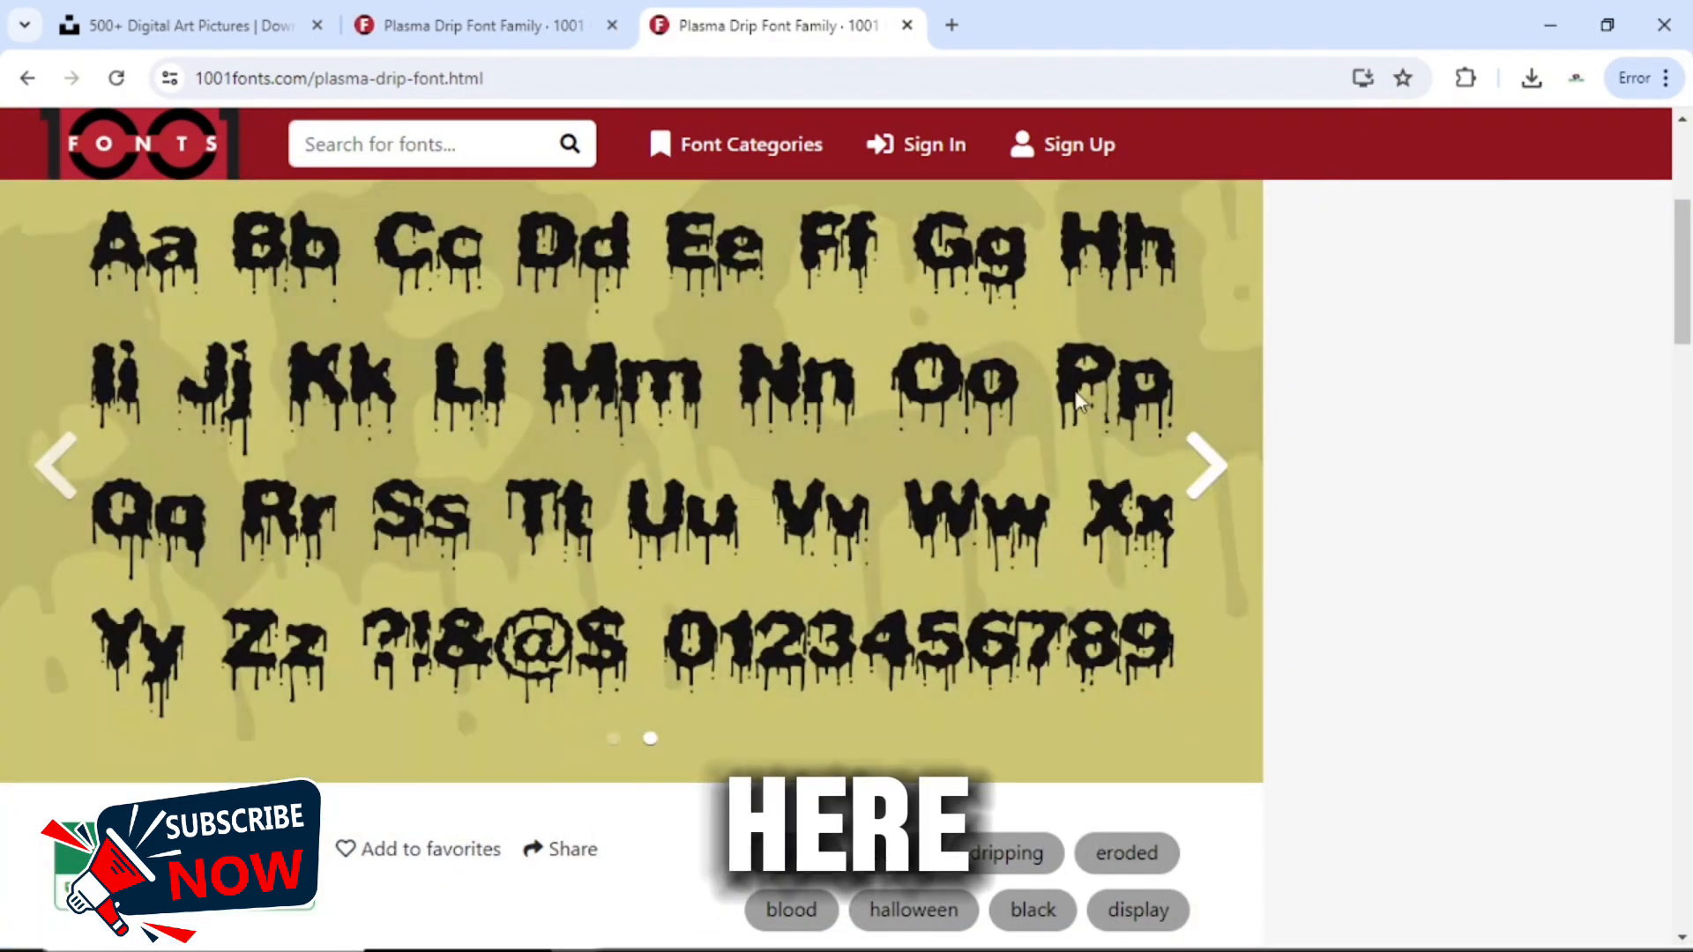
pyautogui.scroll(-5, 530, 332)
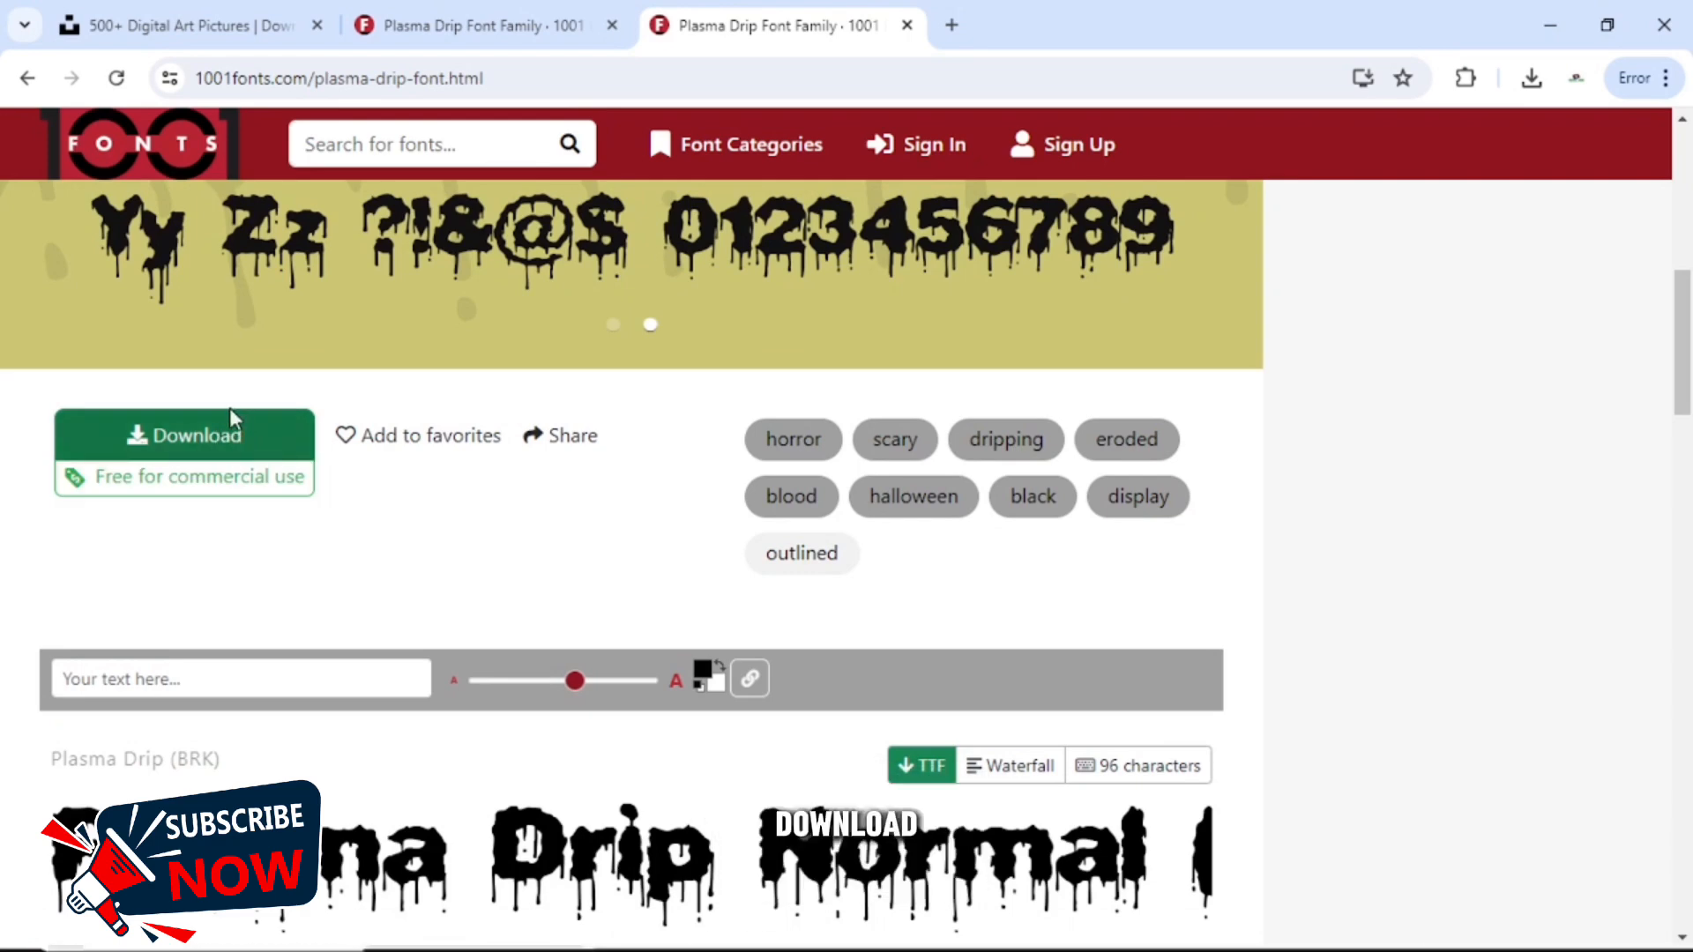
pyautogui.click(226, 436)
pyautogui.click(1532, 80)
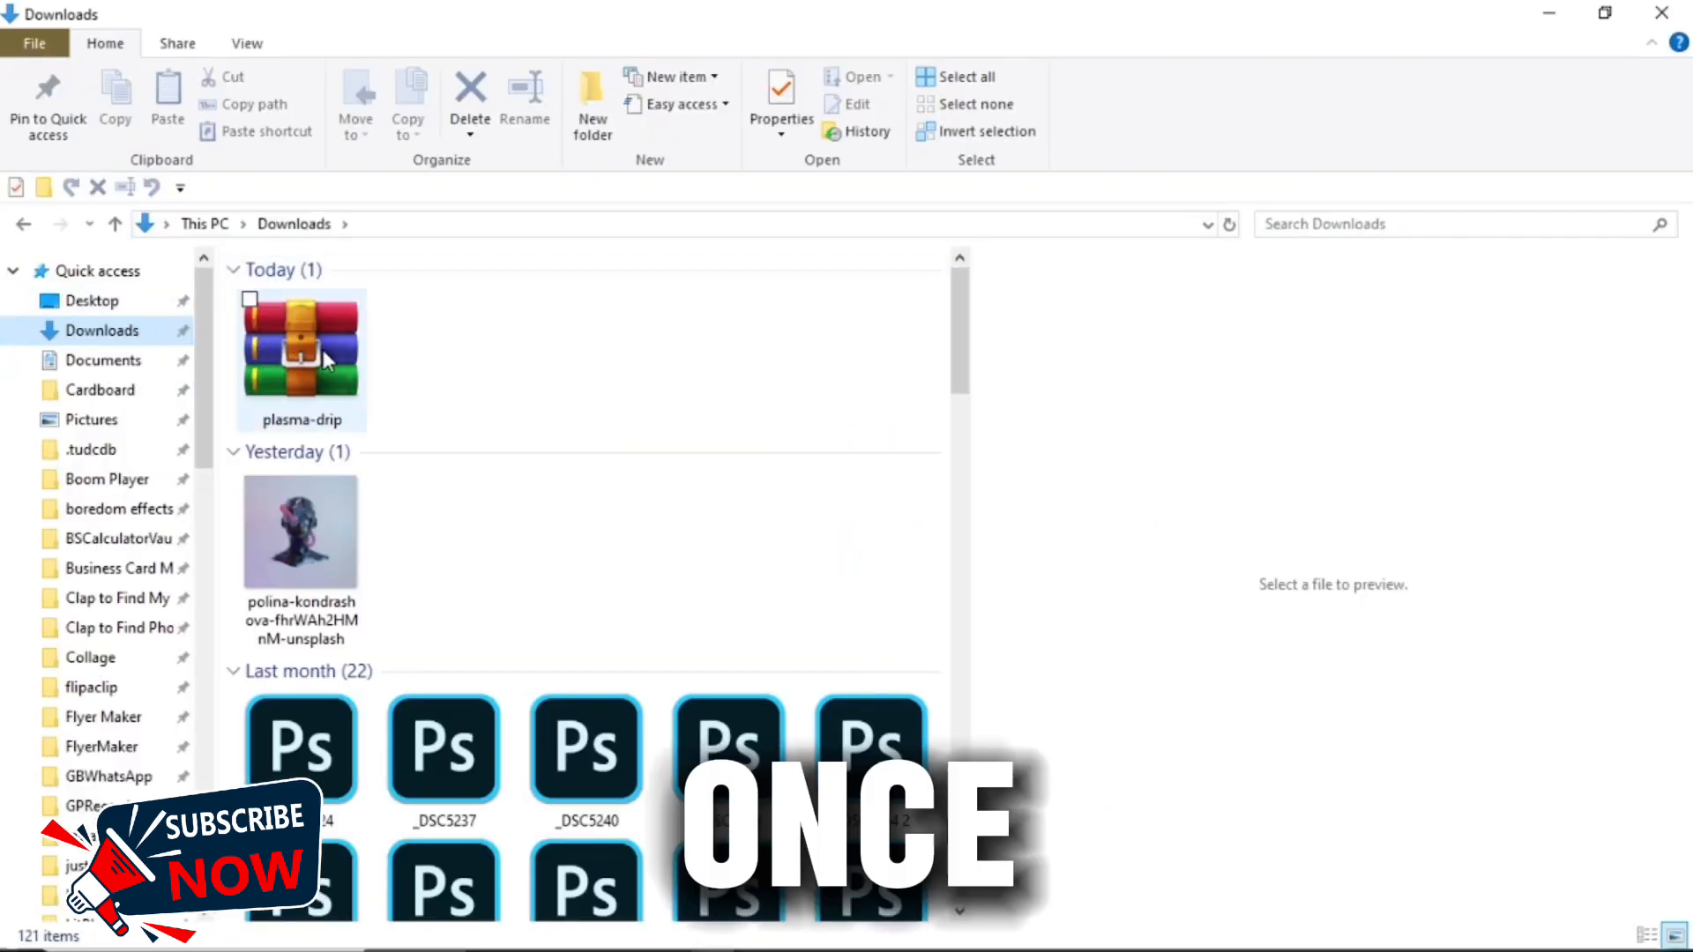
# Extract the plasma-drip archive directly into the Downloads folder.
pyautogui.click(321, 349)
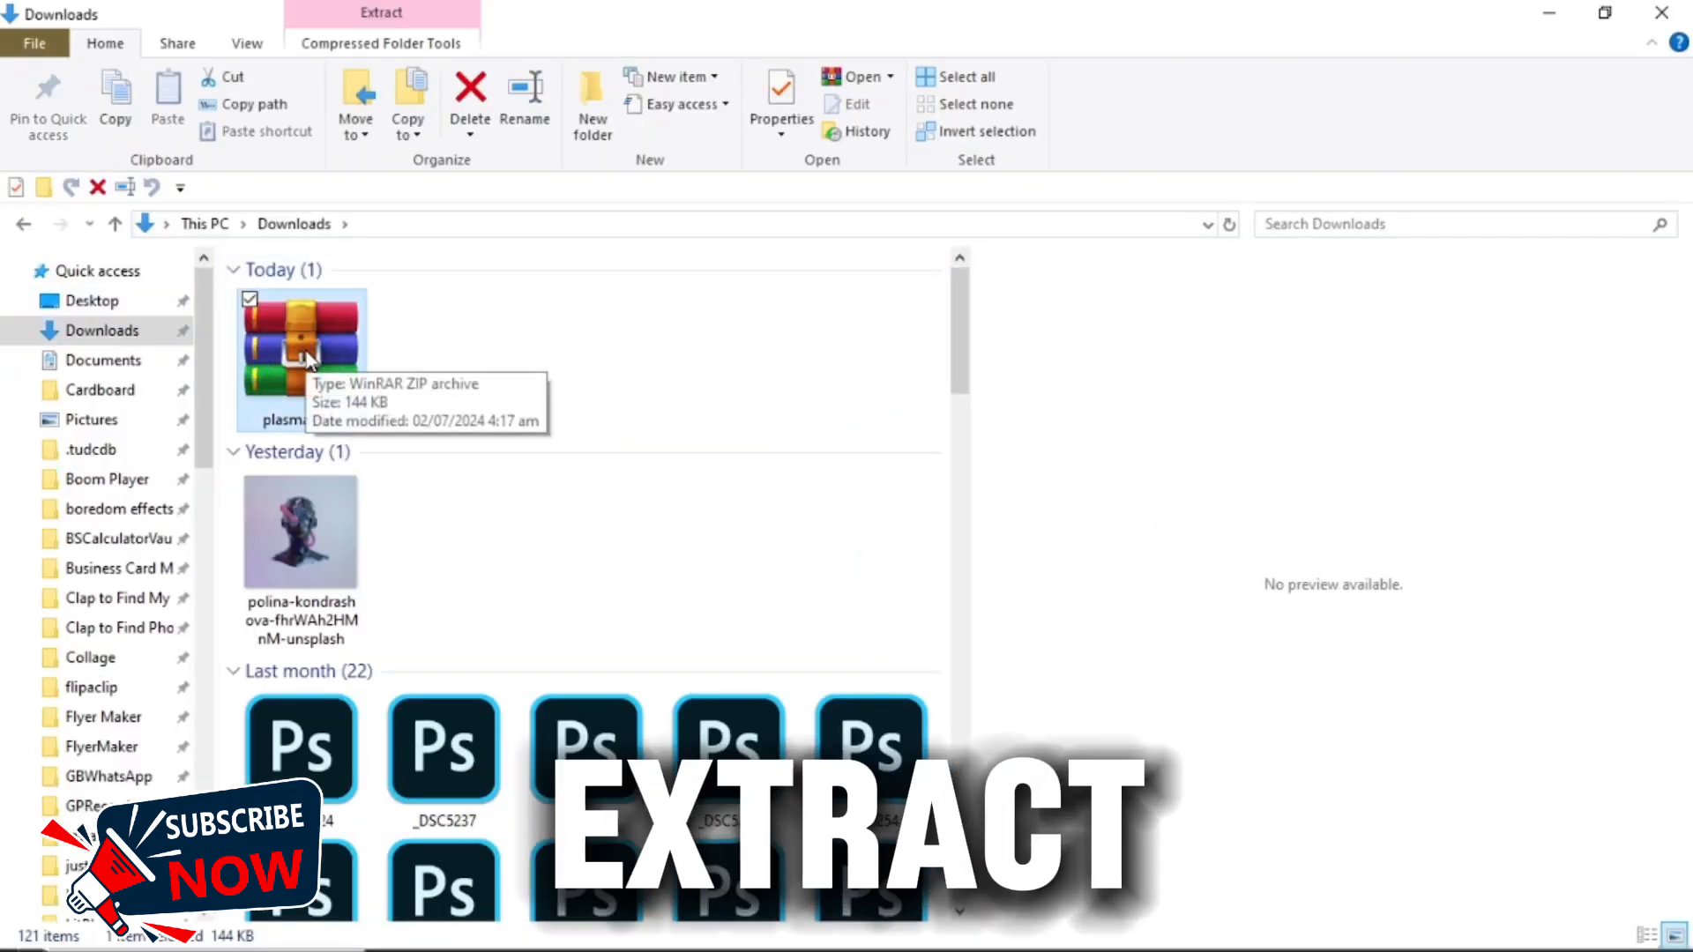
pyautogui.rightClick(306, 352)
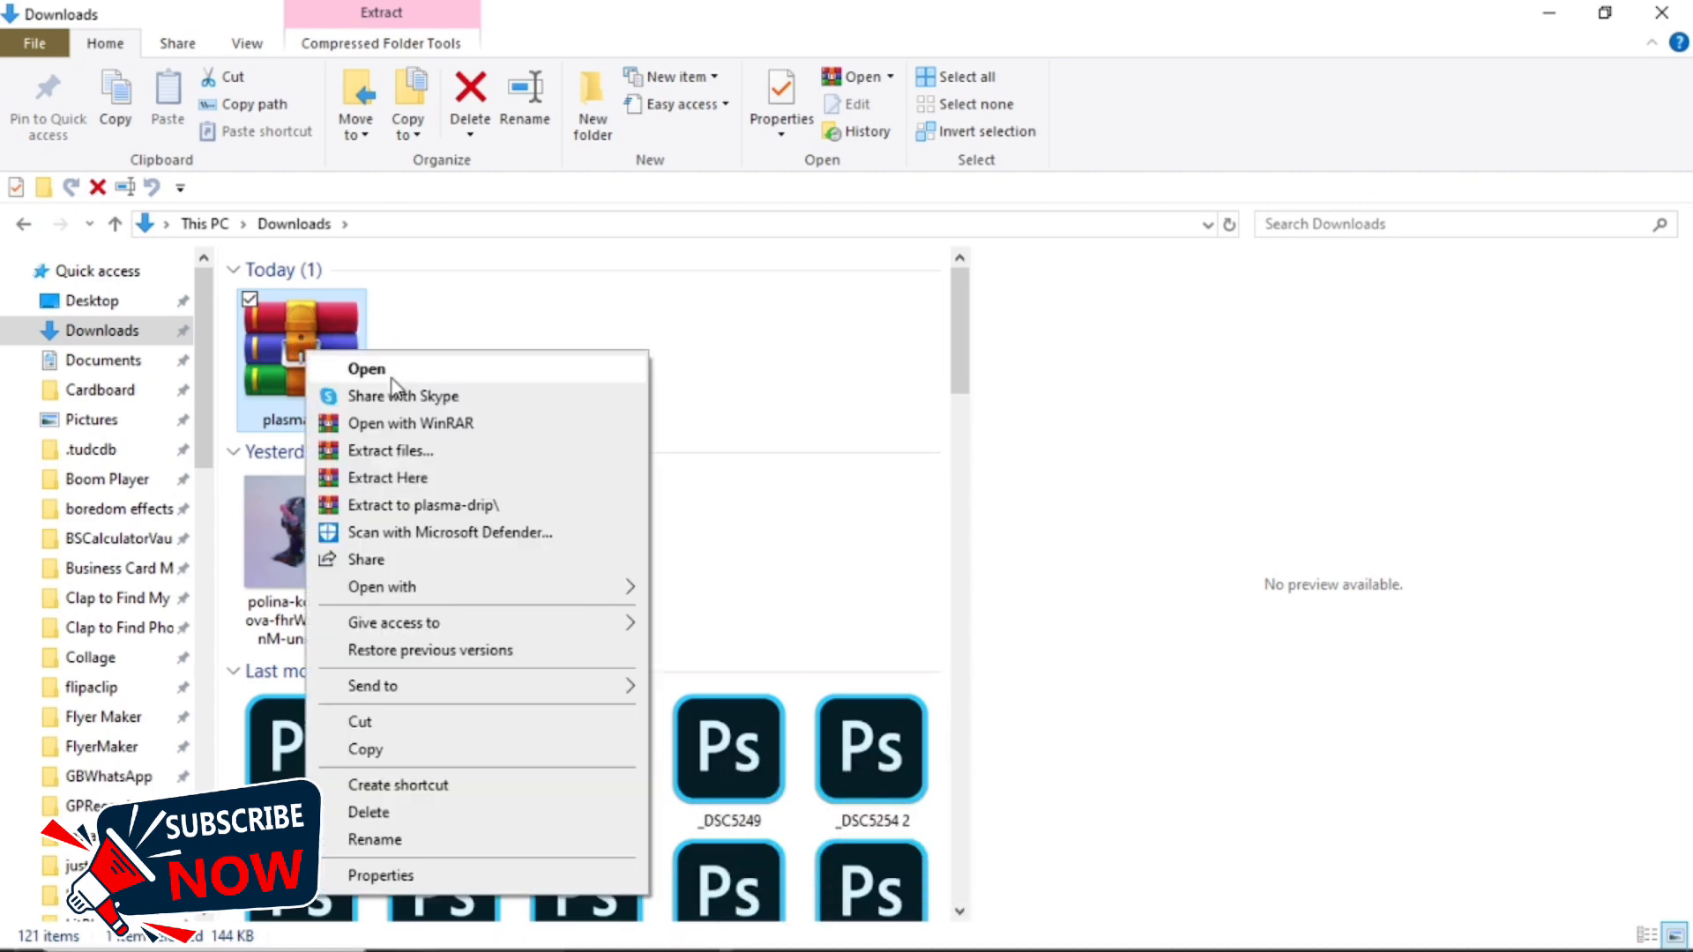
pyautogui.click(420, 472)
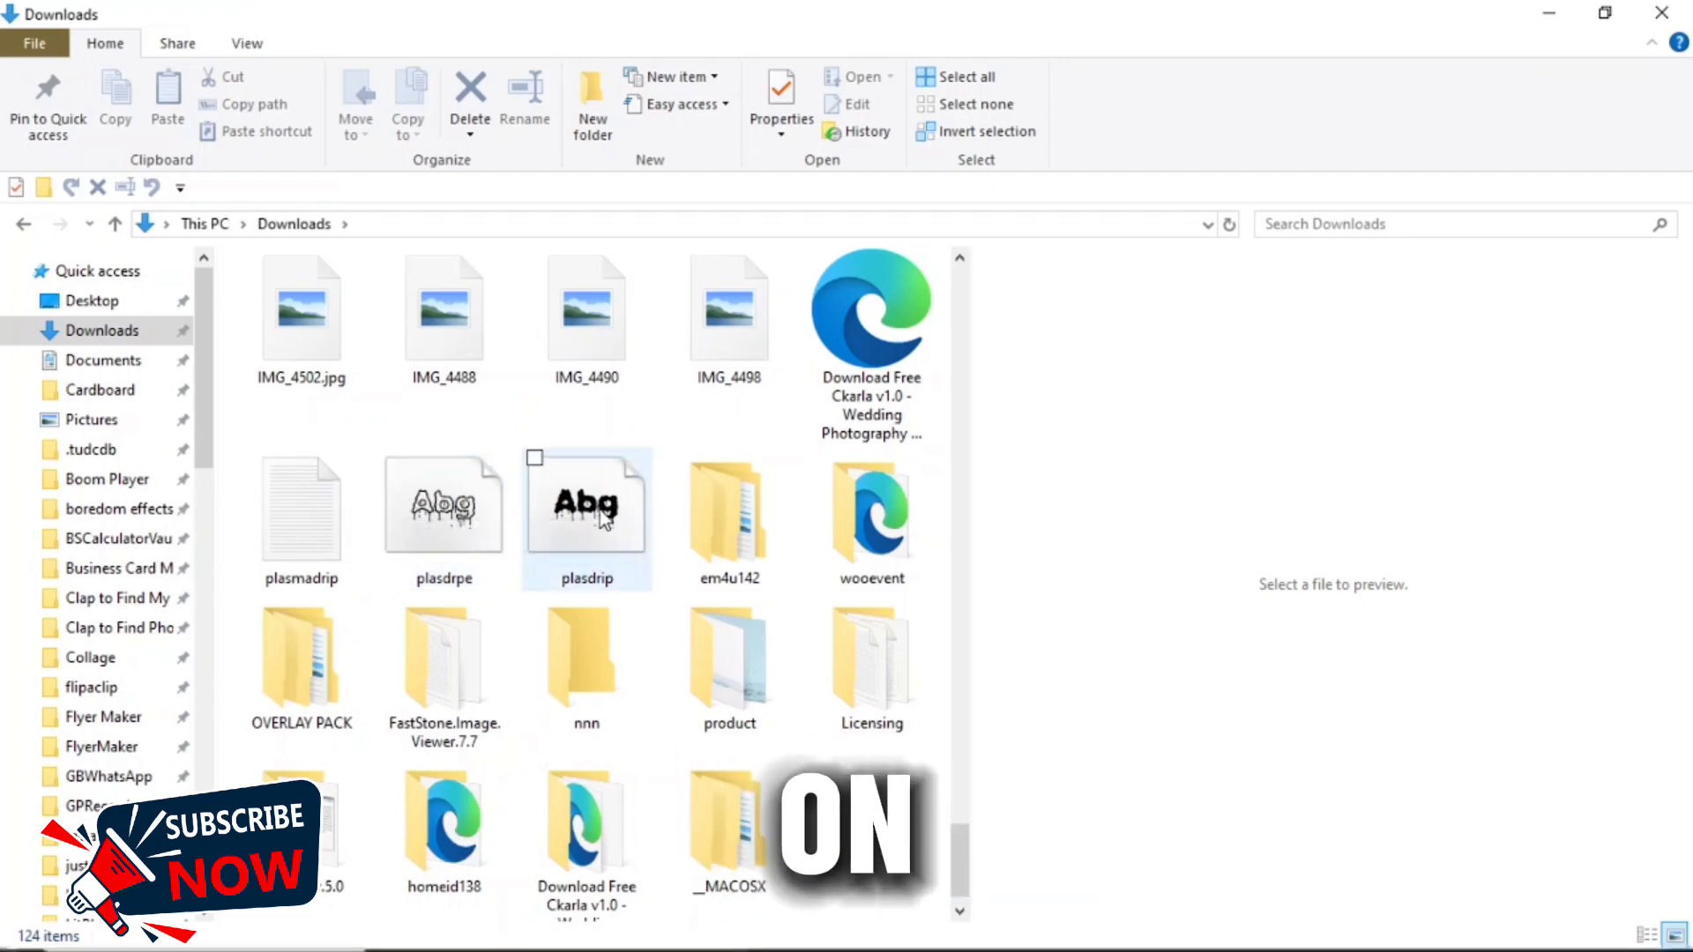
# Install the outlined Plasma Drip [Empty] (BRK) font from the extracted plasdrpe file.
pyautogui.doubleClick(444, 509)
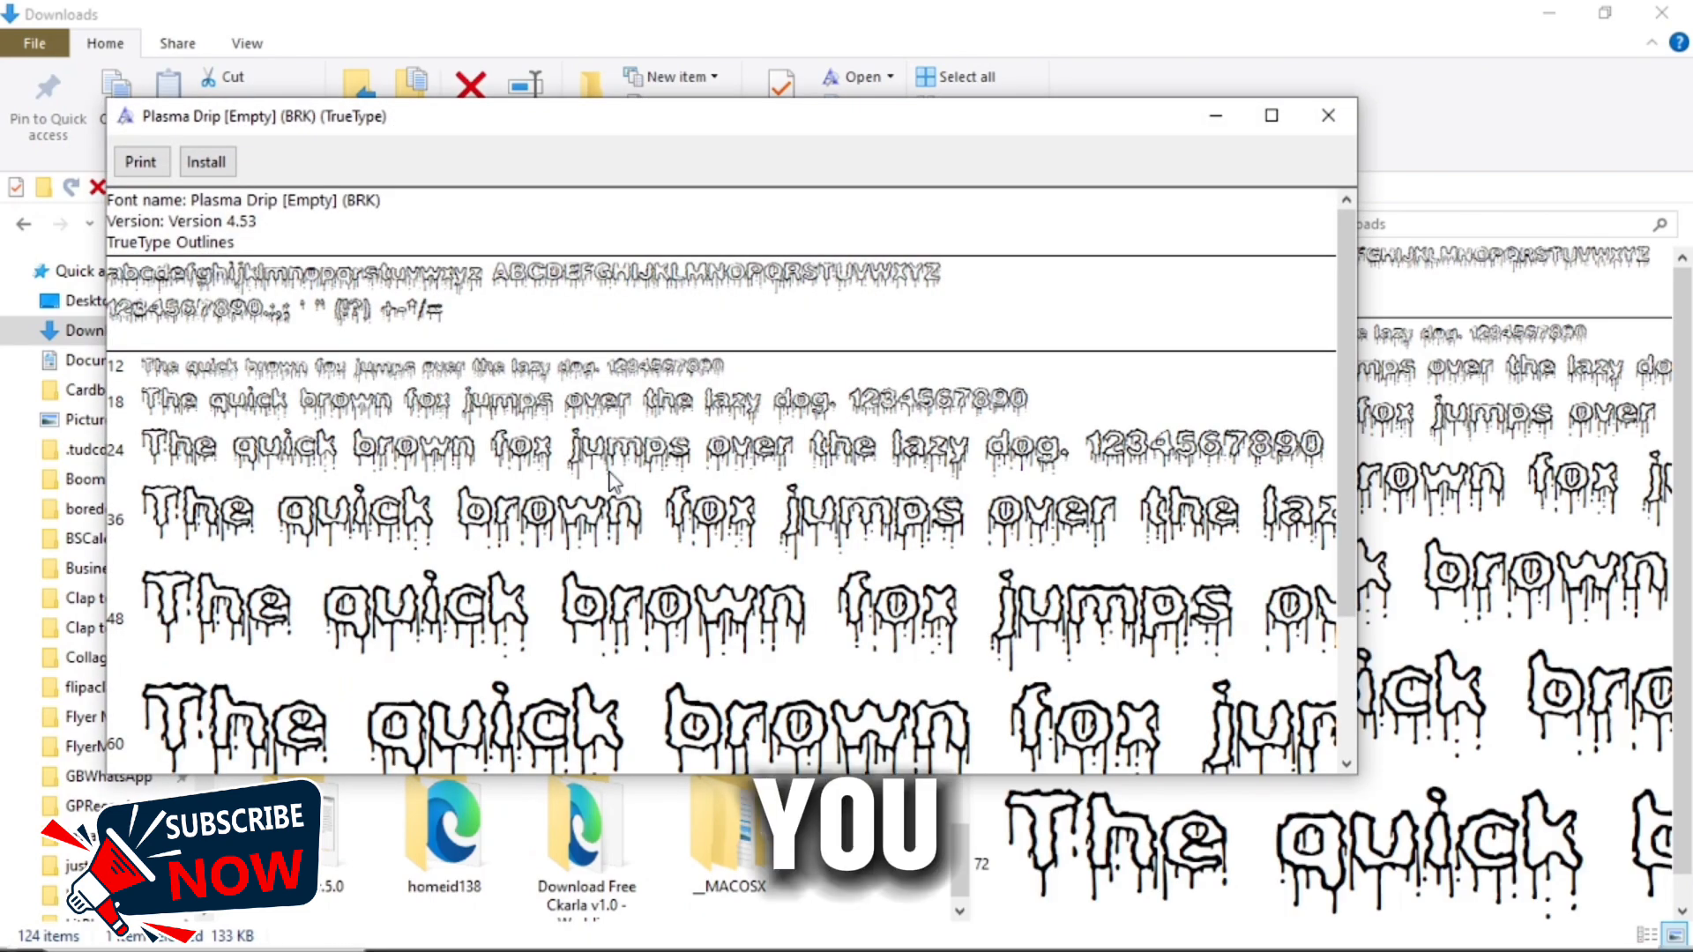
pyautogui.click(205, 161)
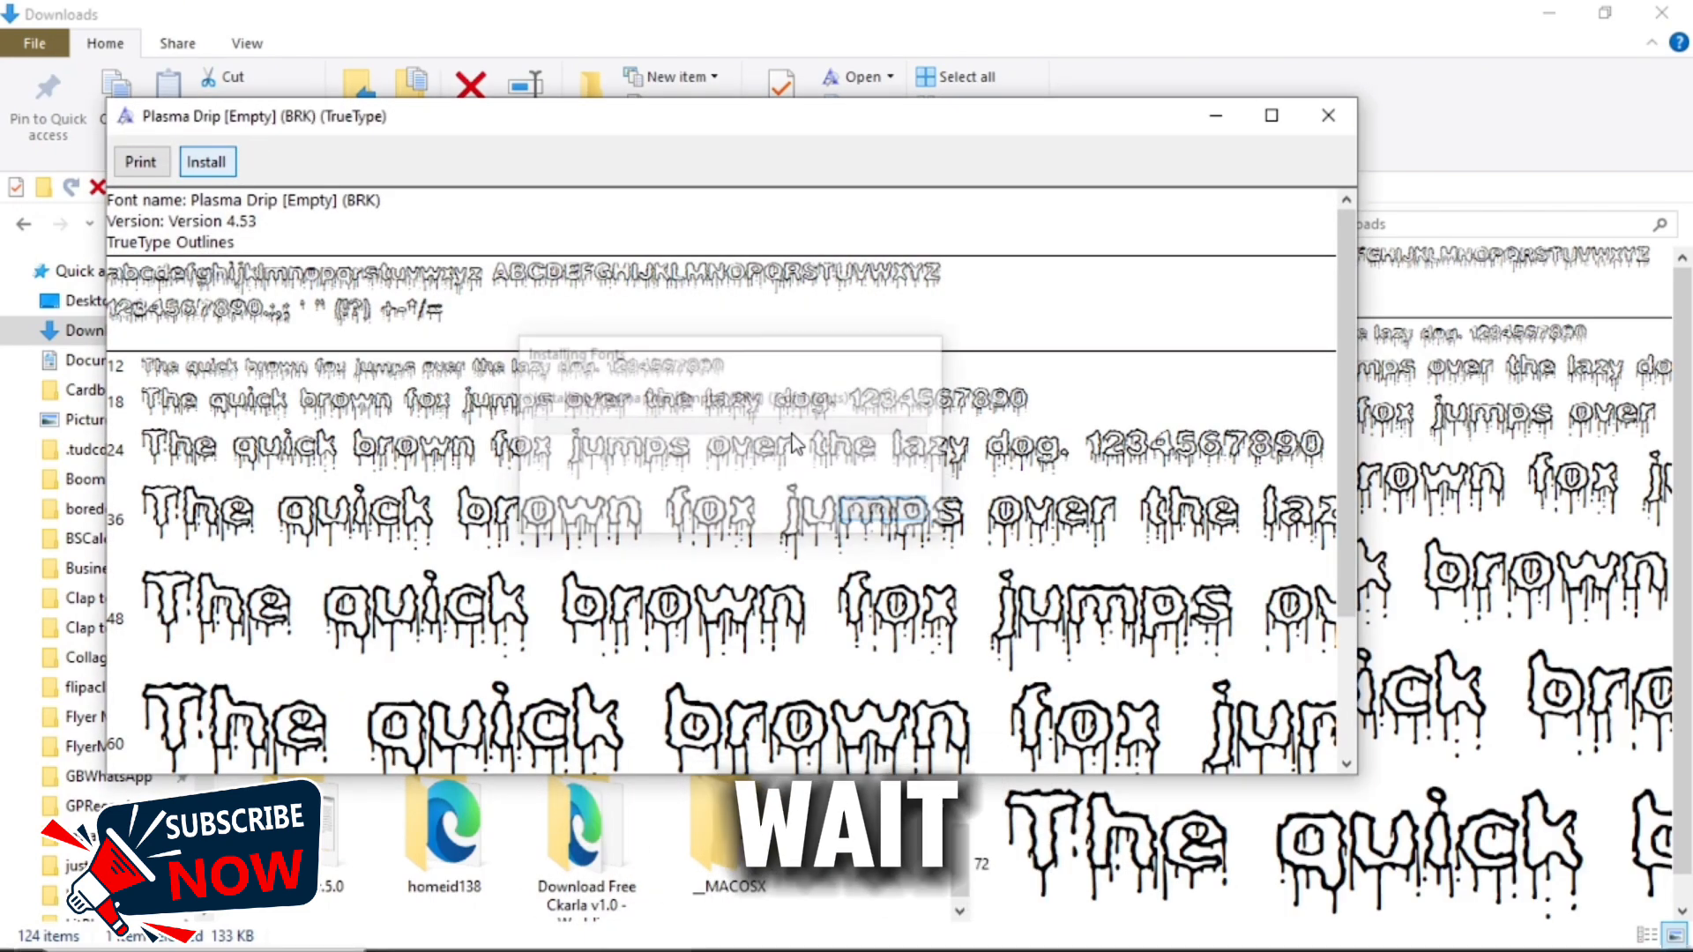
pyautogui.click(1215, 115)
# Install the solid Plasma Drip (BRK) font from the plasdrip file and return to Photoshop.
pyautogui.doubleClick(586, 507)
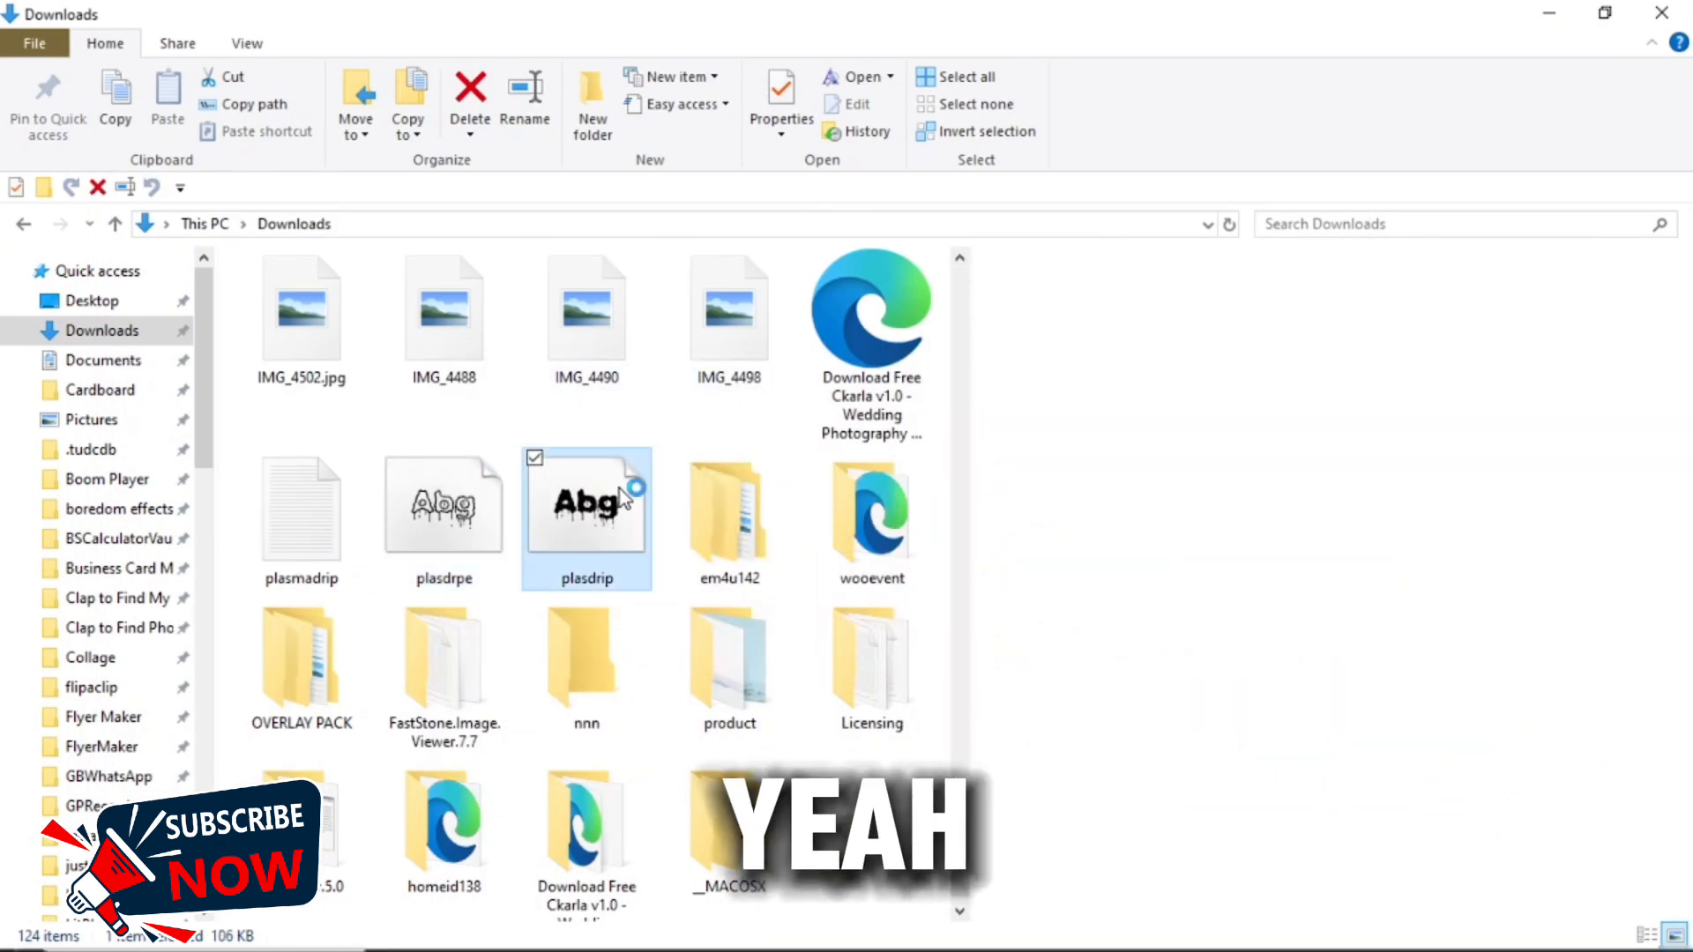
pyautogui.click(269, 227)
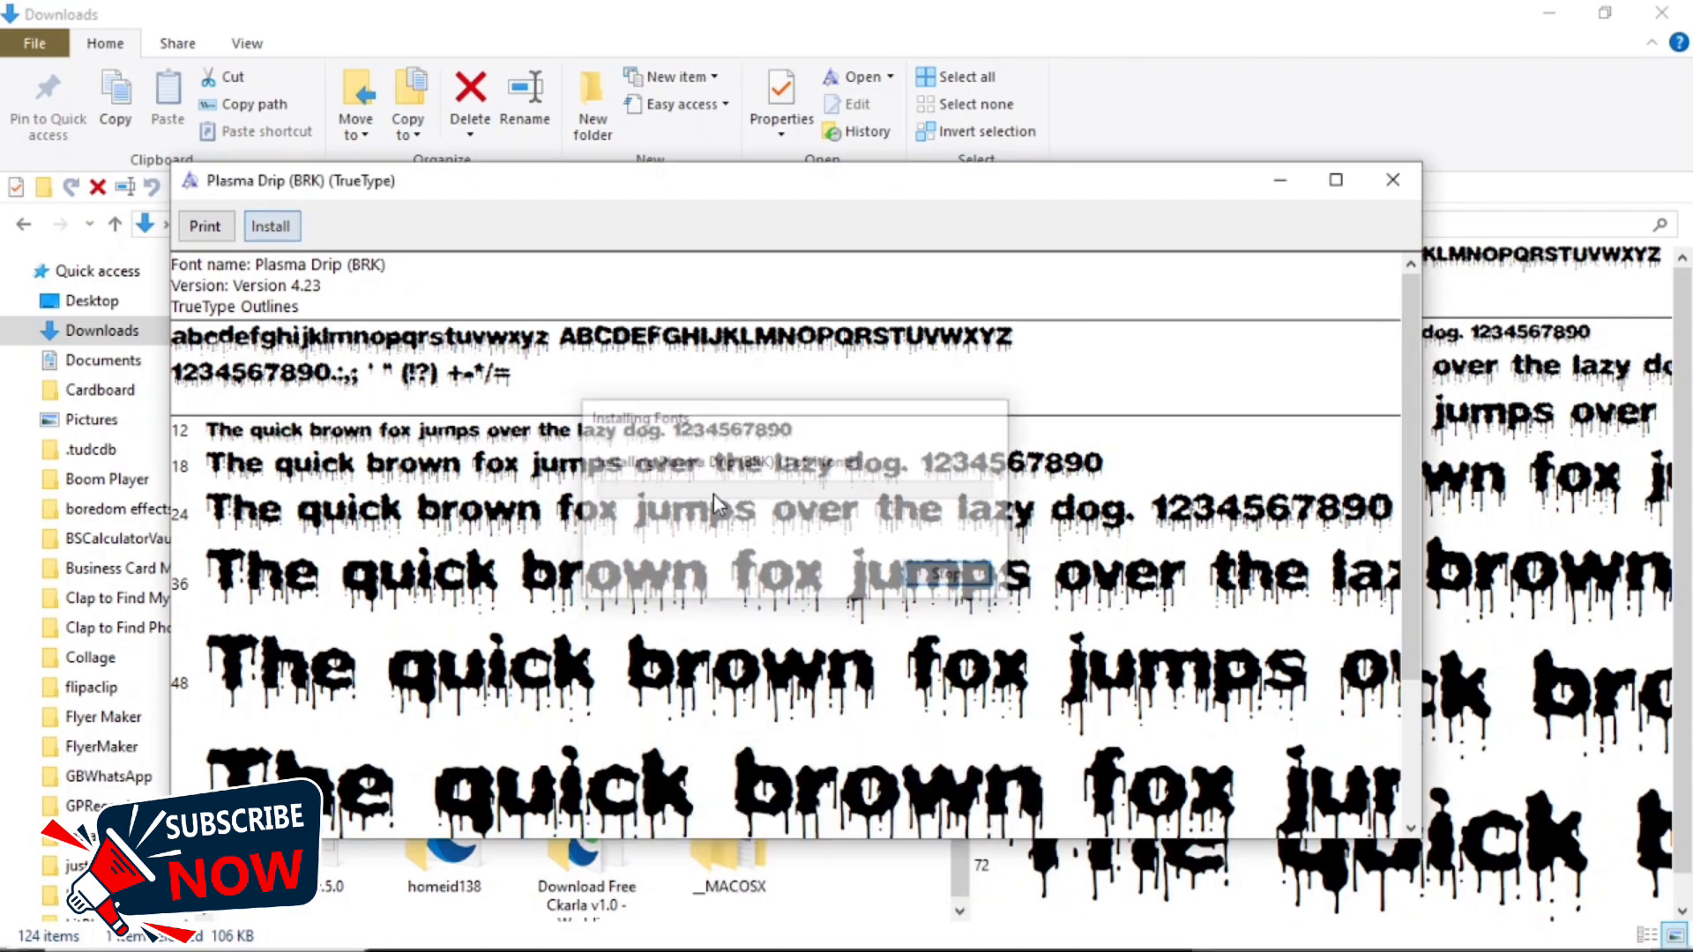
pyautogui.click(1280, 188)
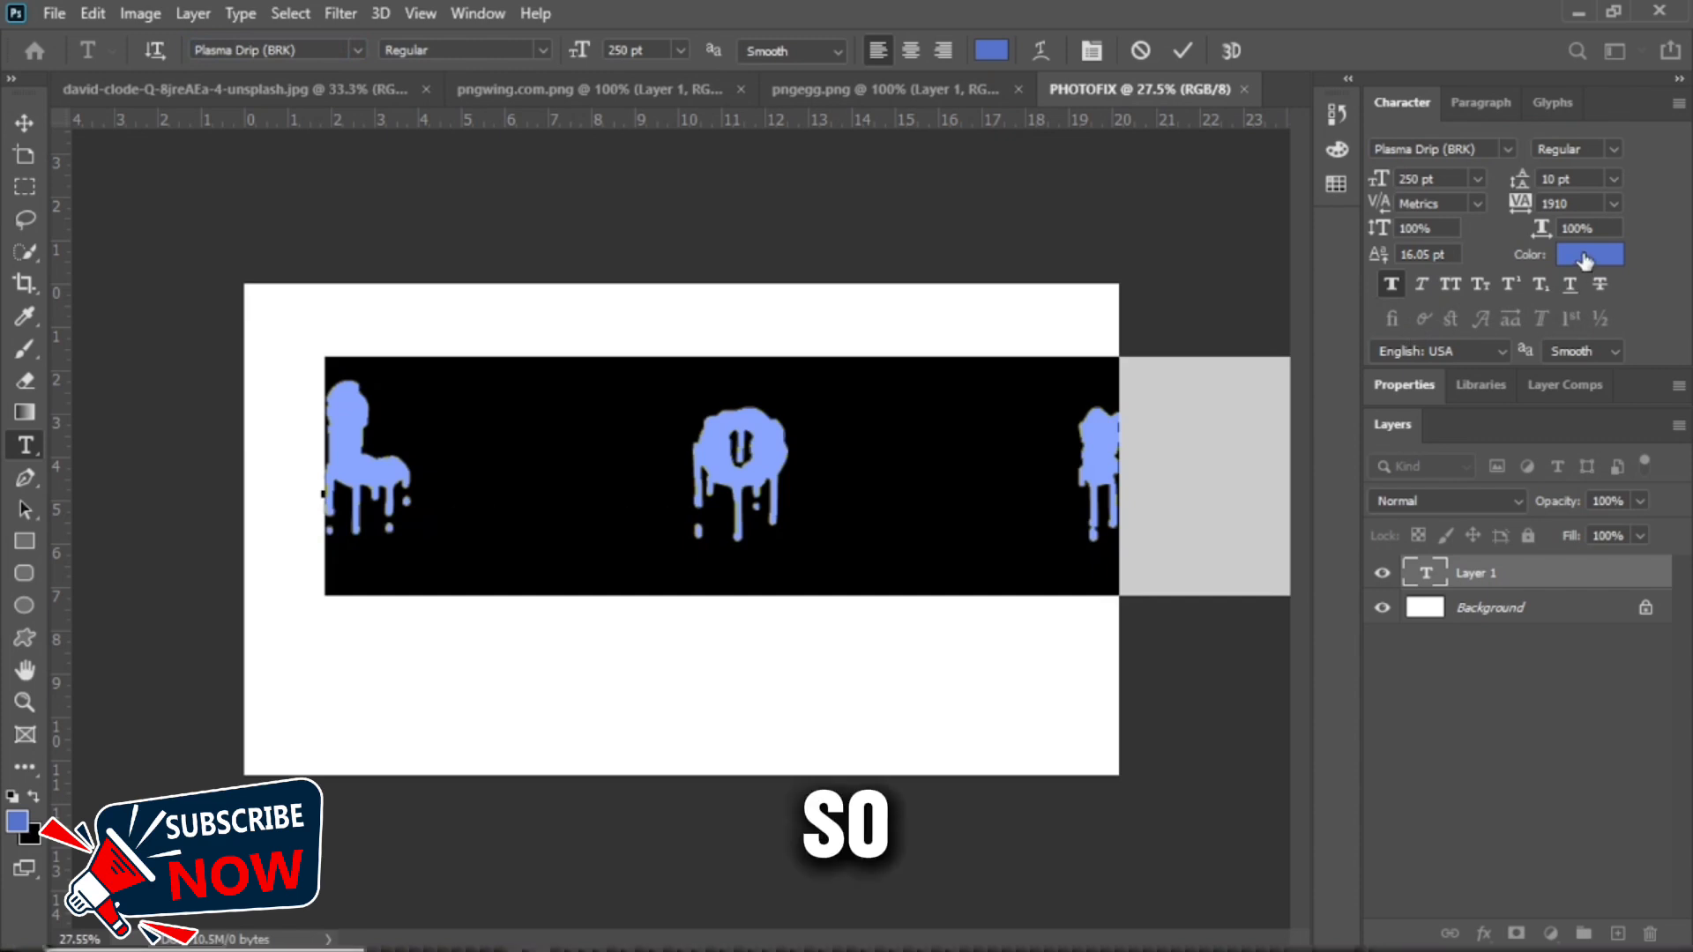
# Set the text tracking to 0 and replace the placeholder text with PHOTOFIX.
pyautogui.click(1613, 205)
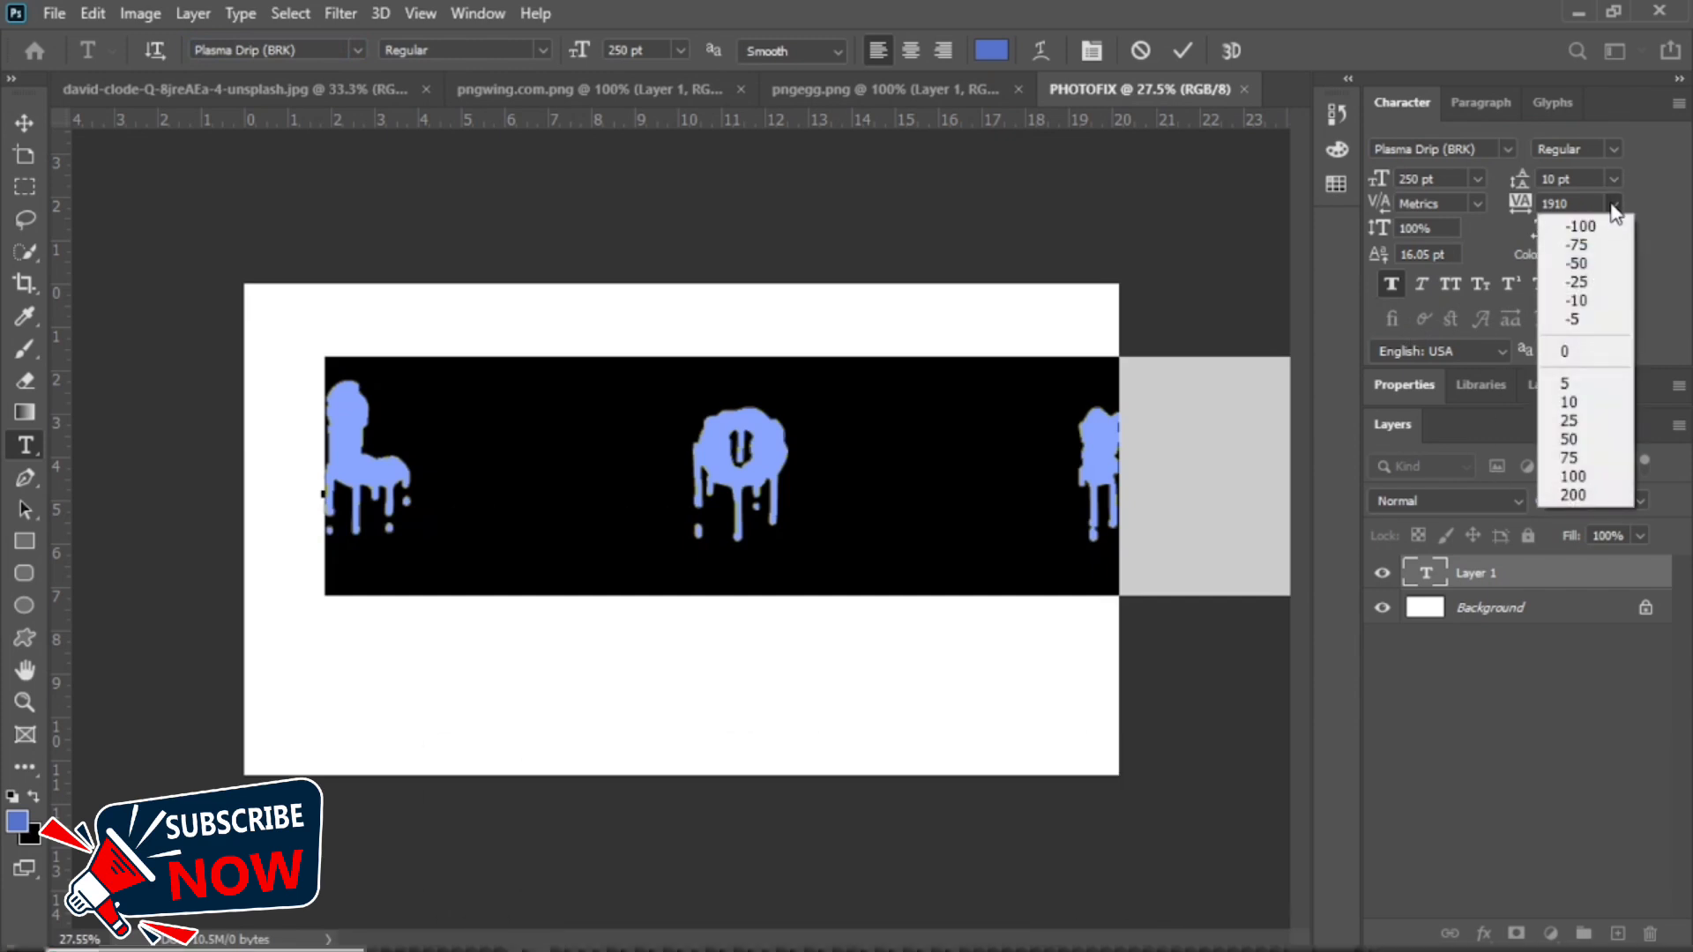
pyautogui.click(1603, 349)
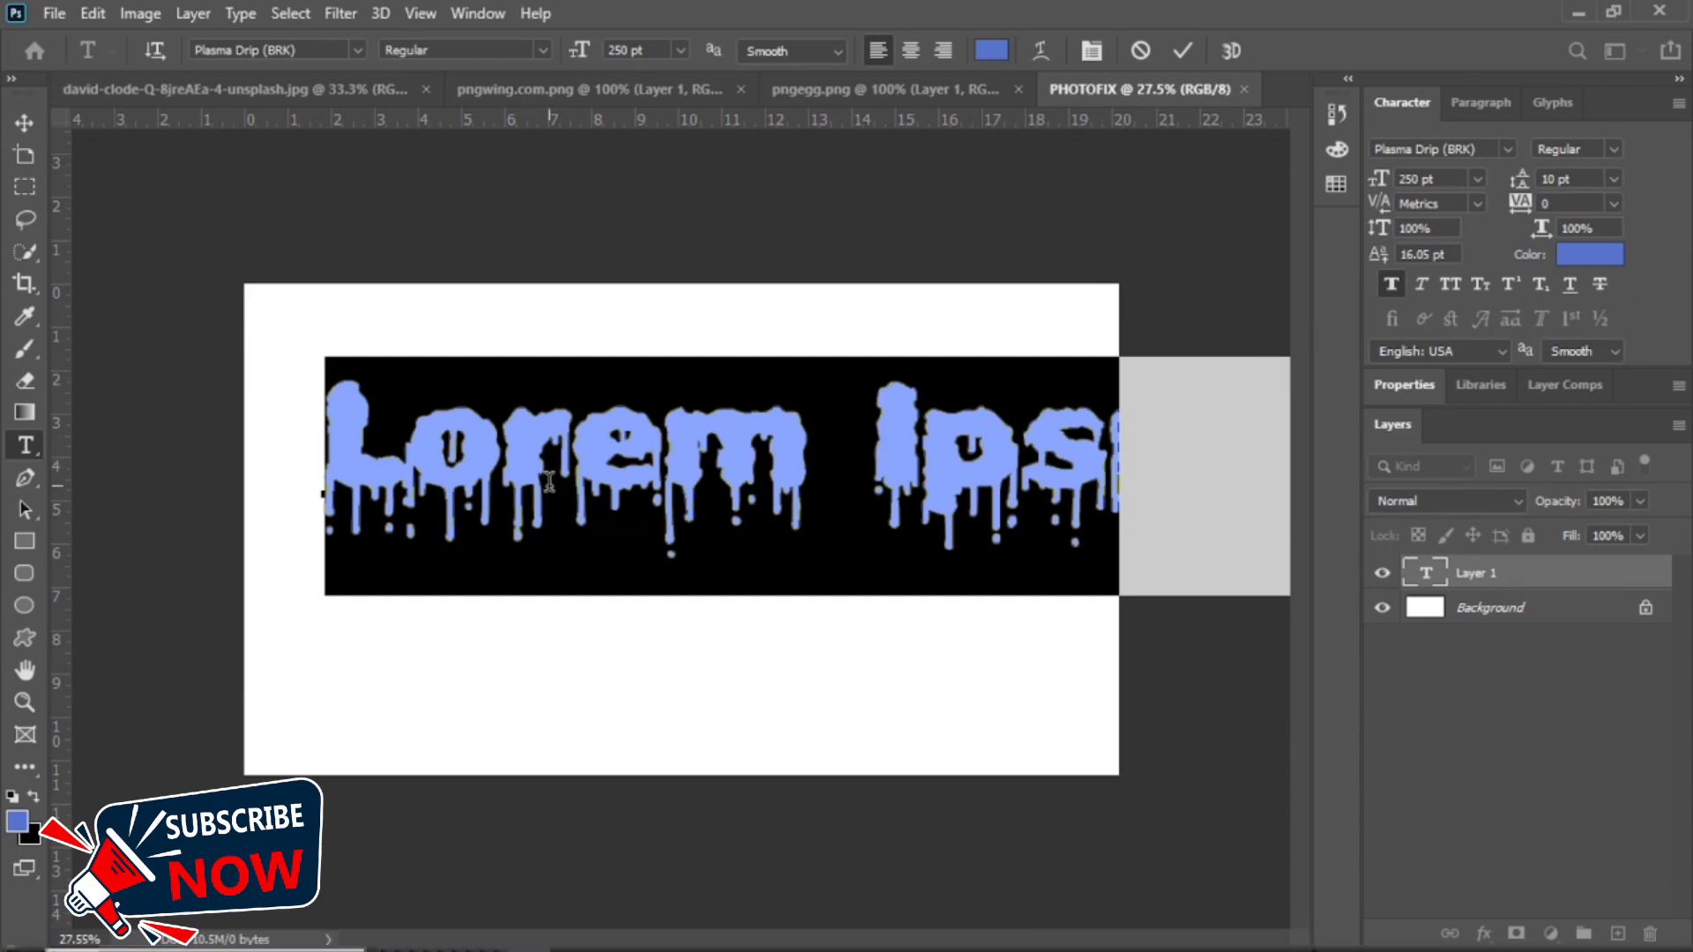
pyautogui.write('P')
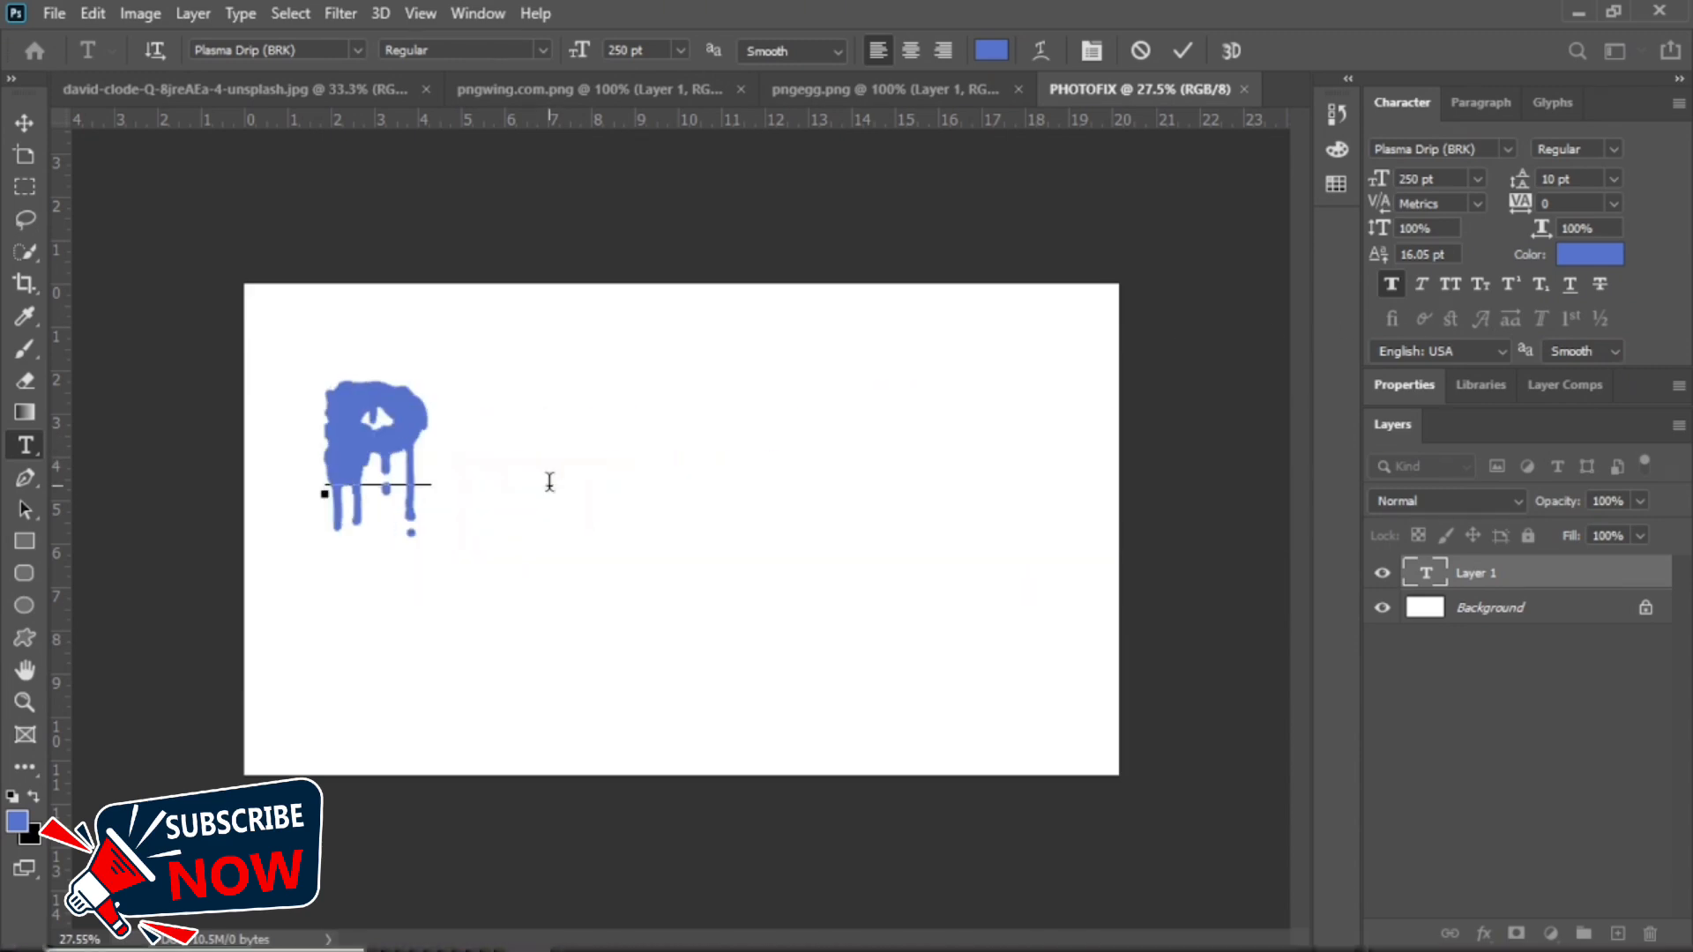
pyautogui.write('HO')
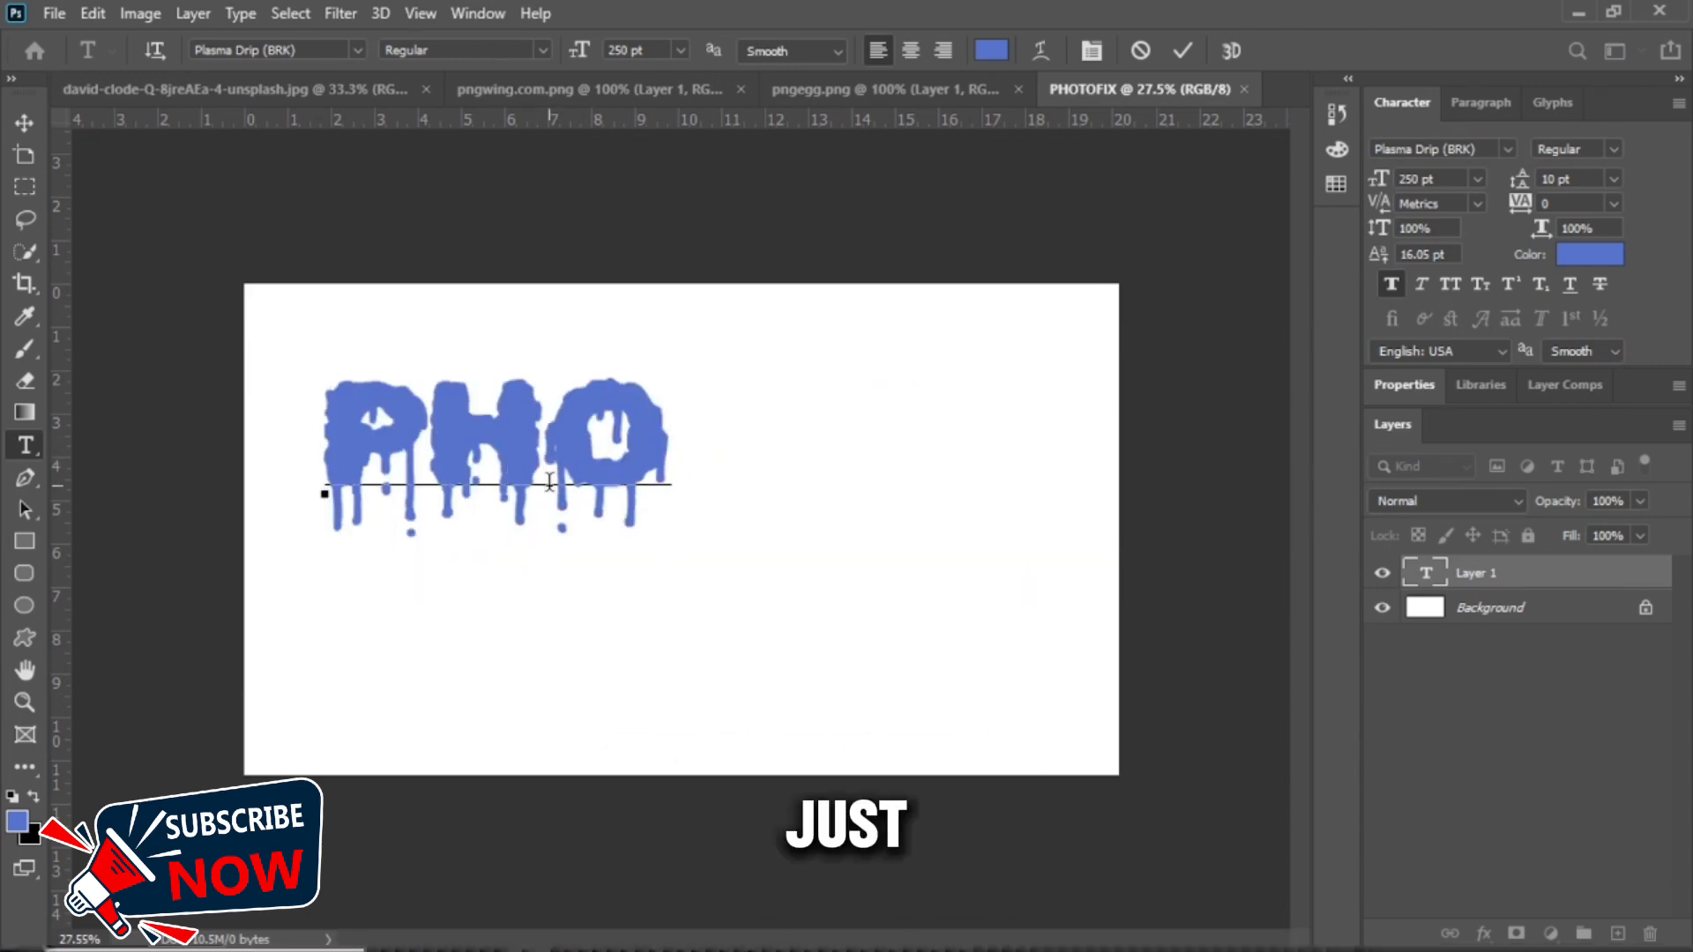
pyautogui.write('TO')
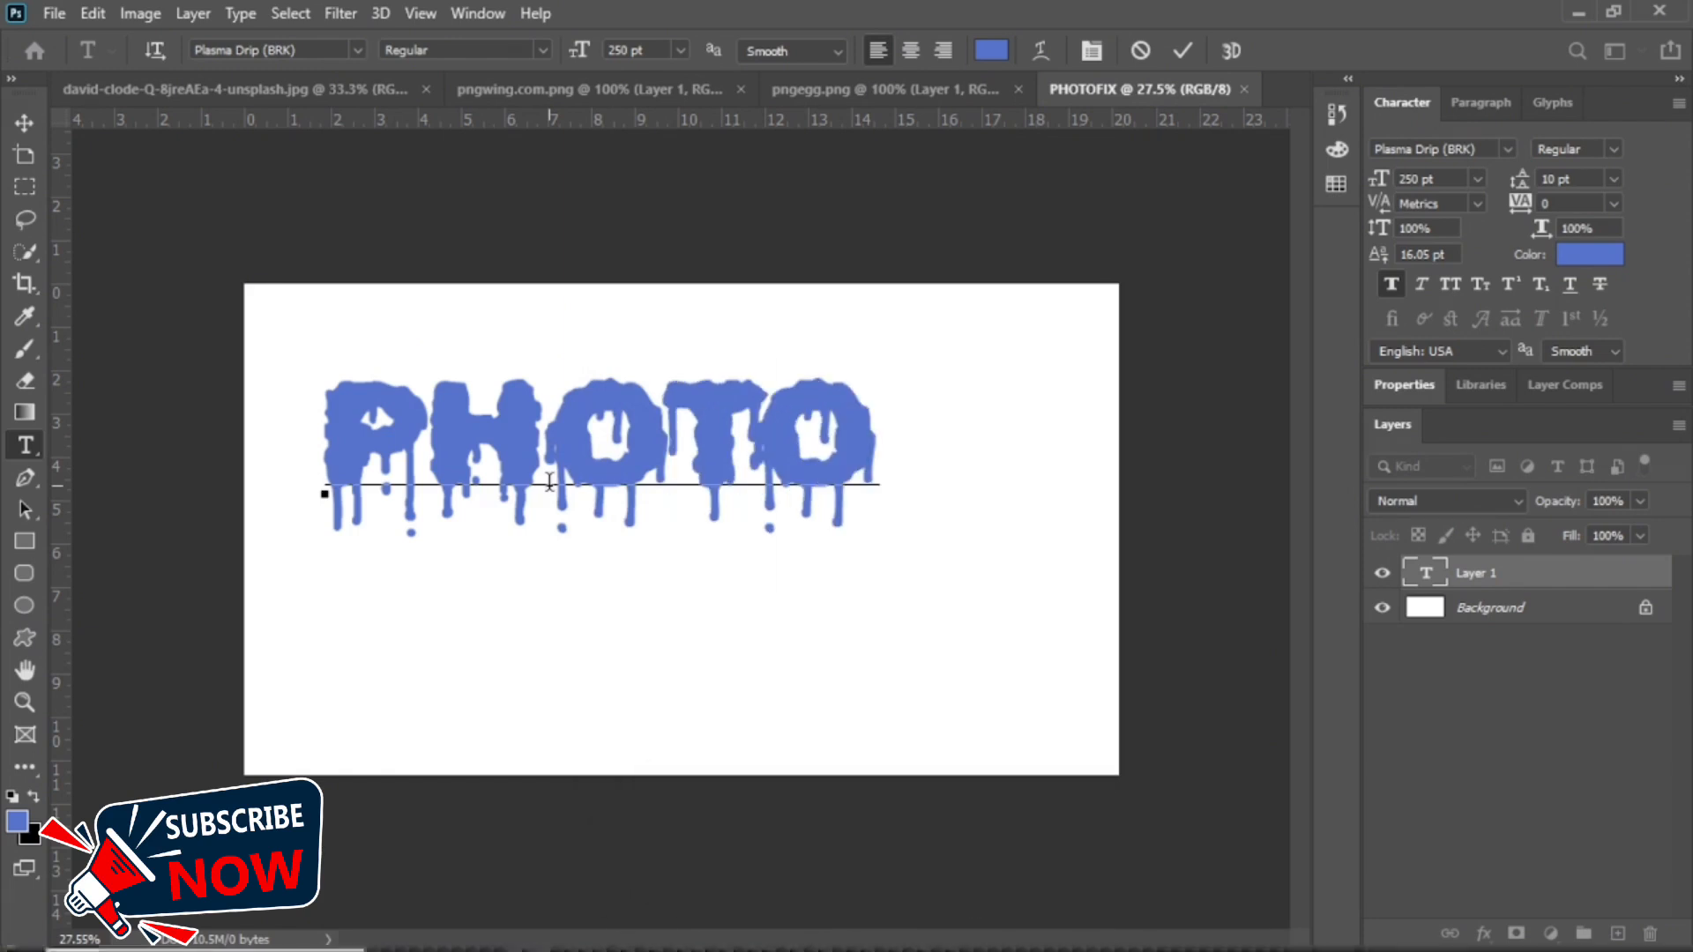
pyautogui.write('FI')
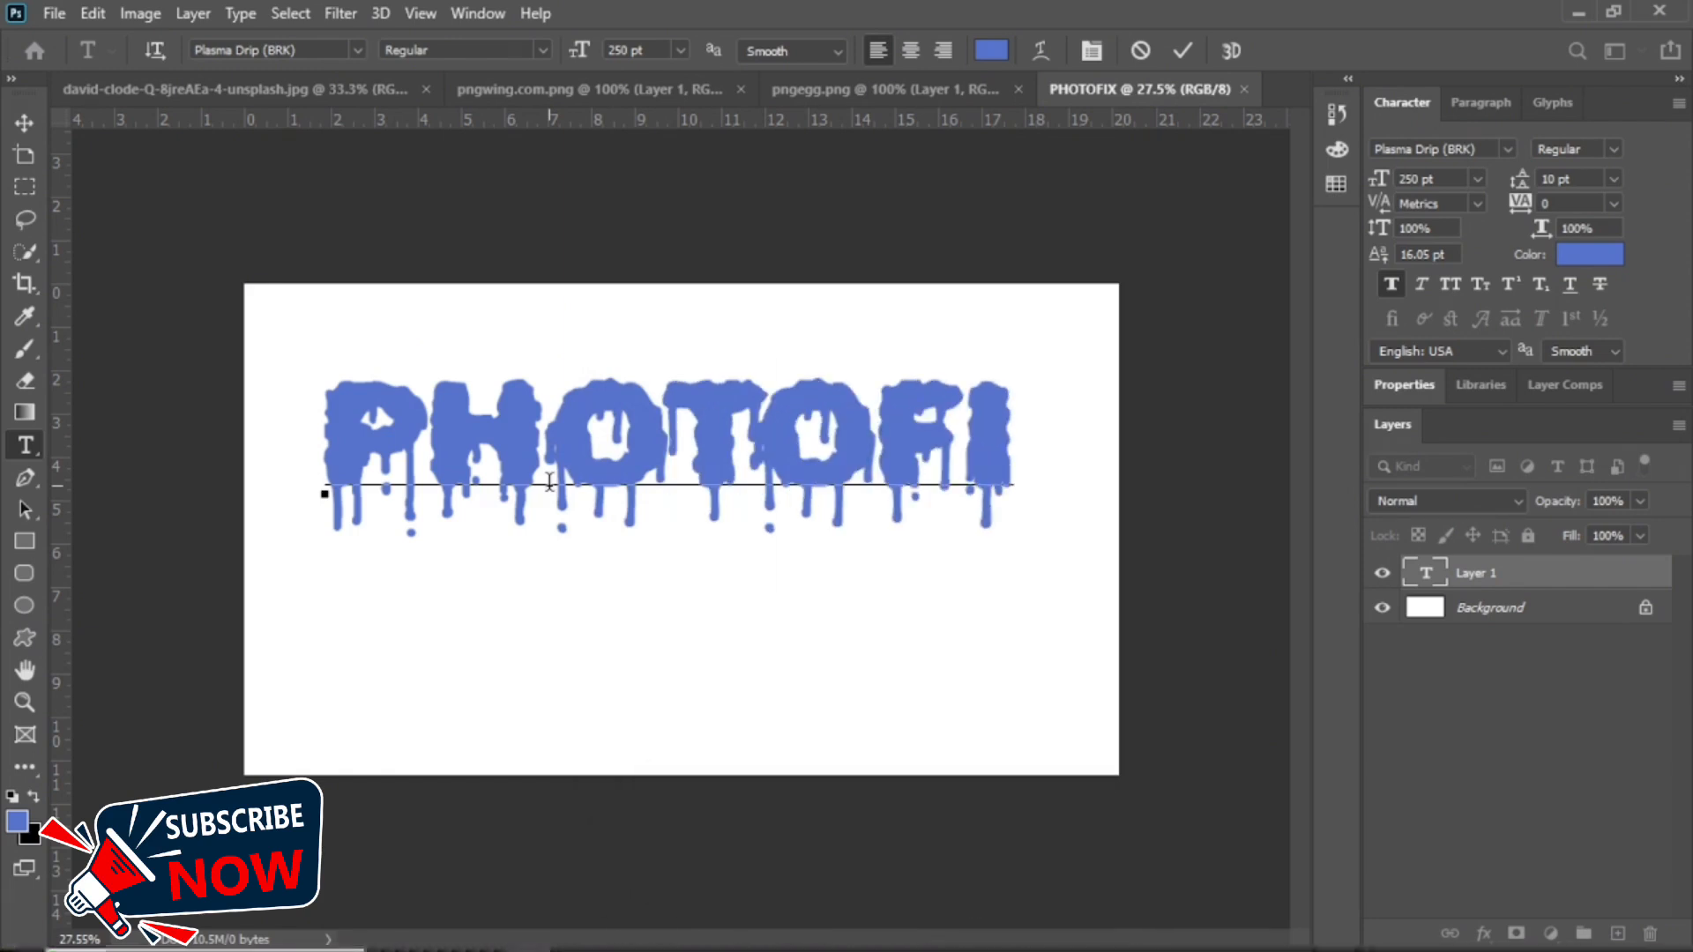
pyautogui.write('X')
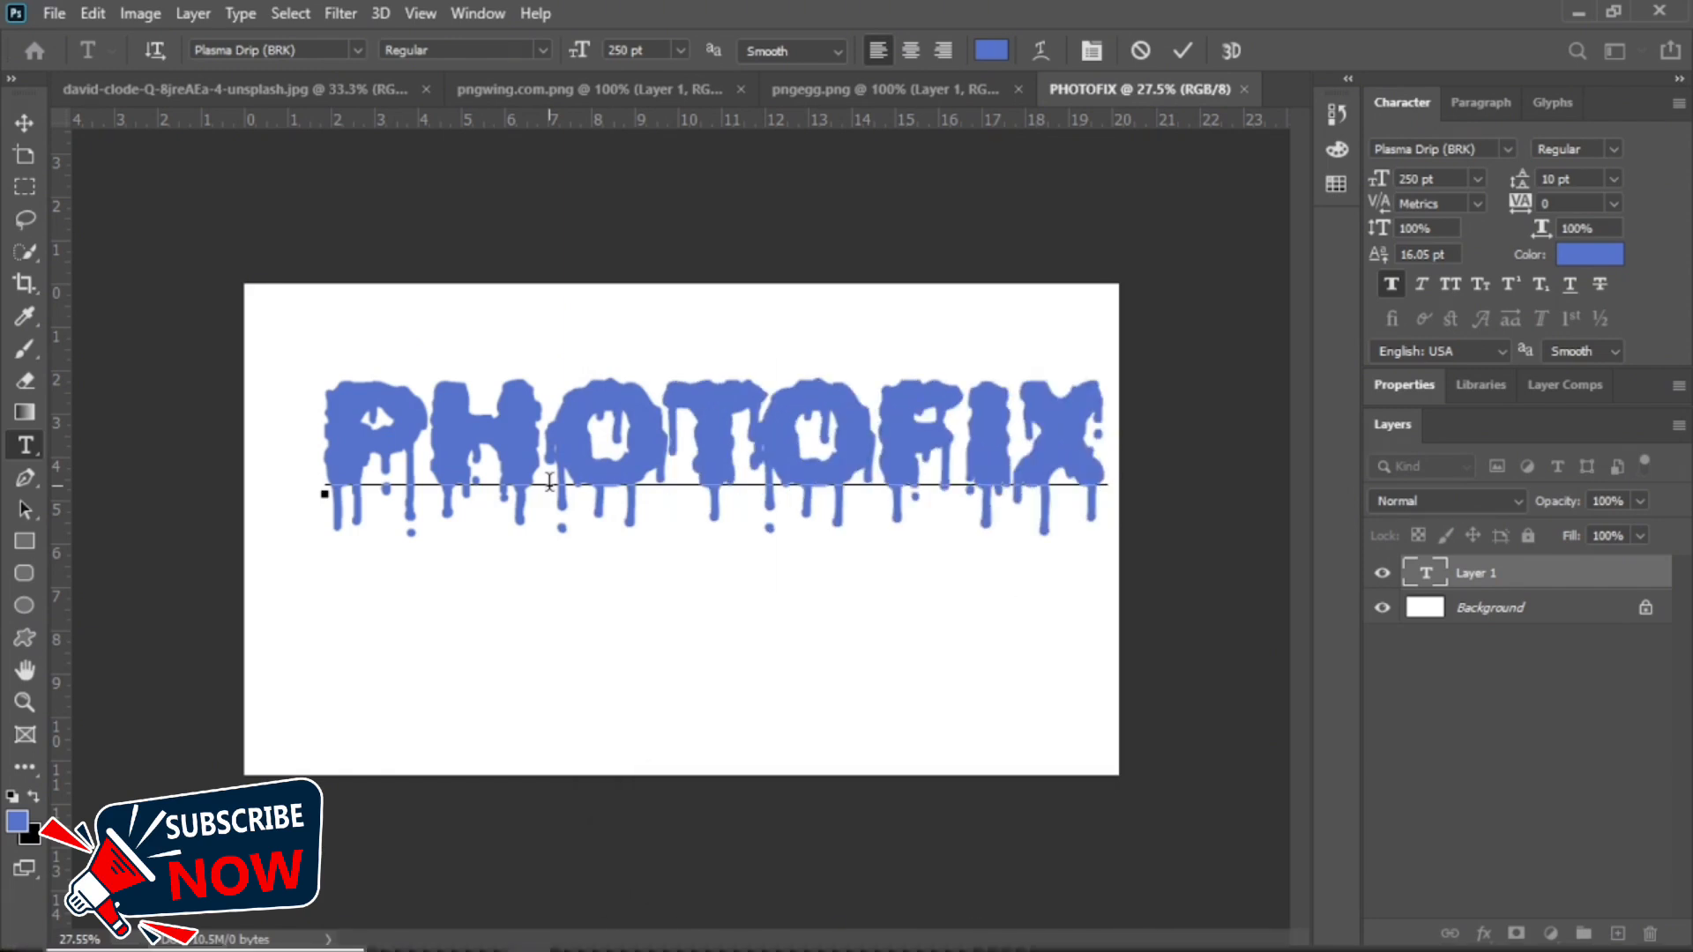
pyautogui.press('ctrl')
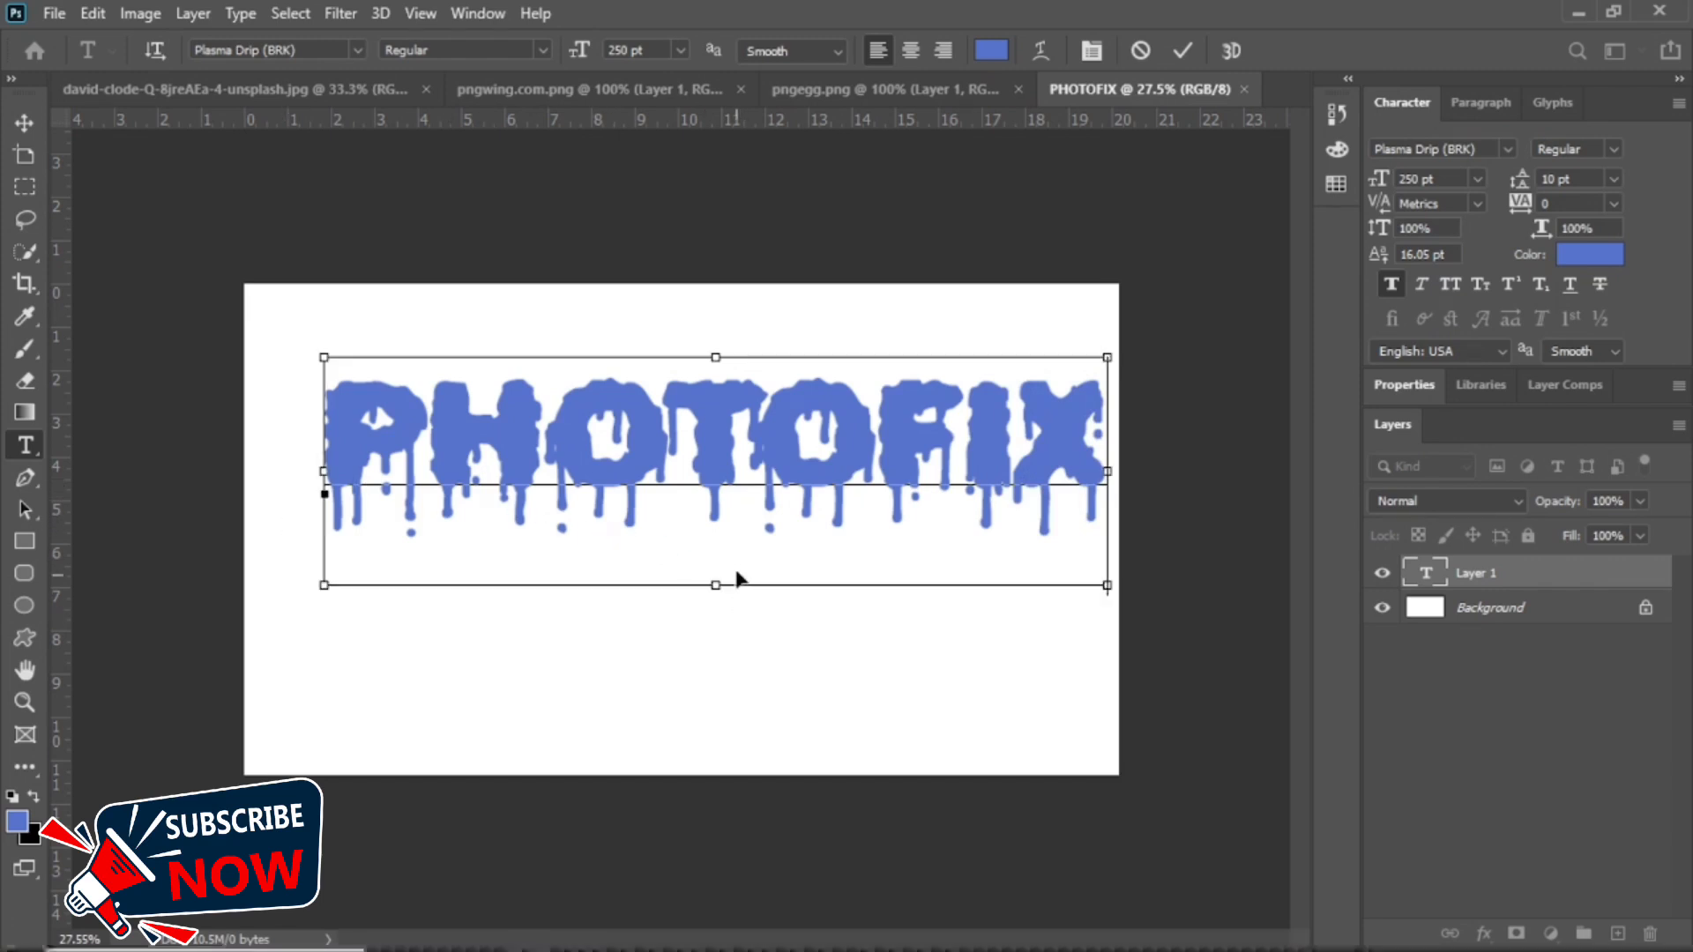
# Commit the PHOTOFIX text and position it around the middle of the canvas.
pyautogui.moveTo(721, 562); pyautogui.dragTo(692, 617)
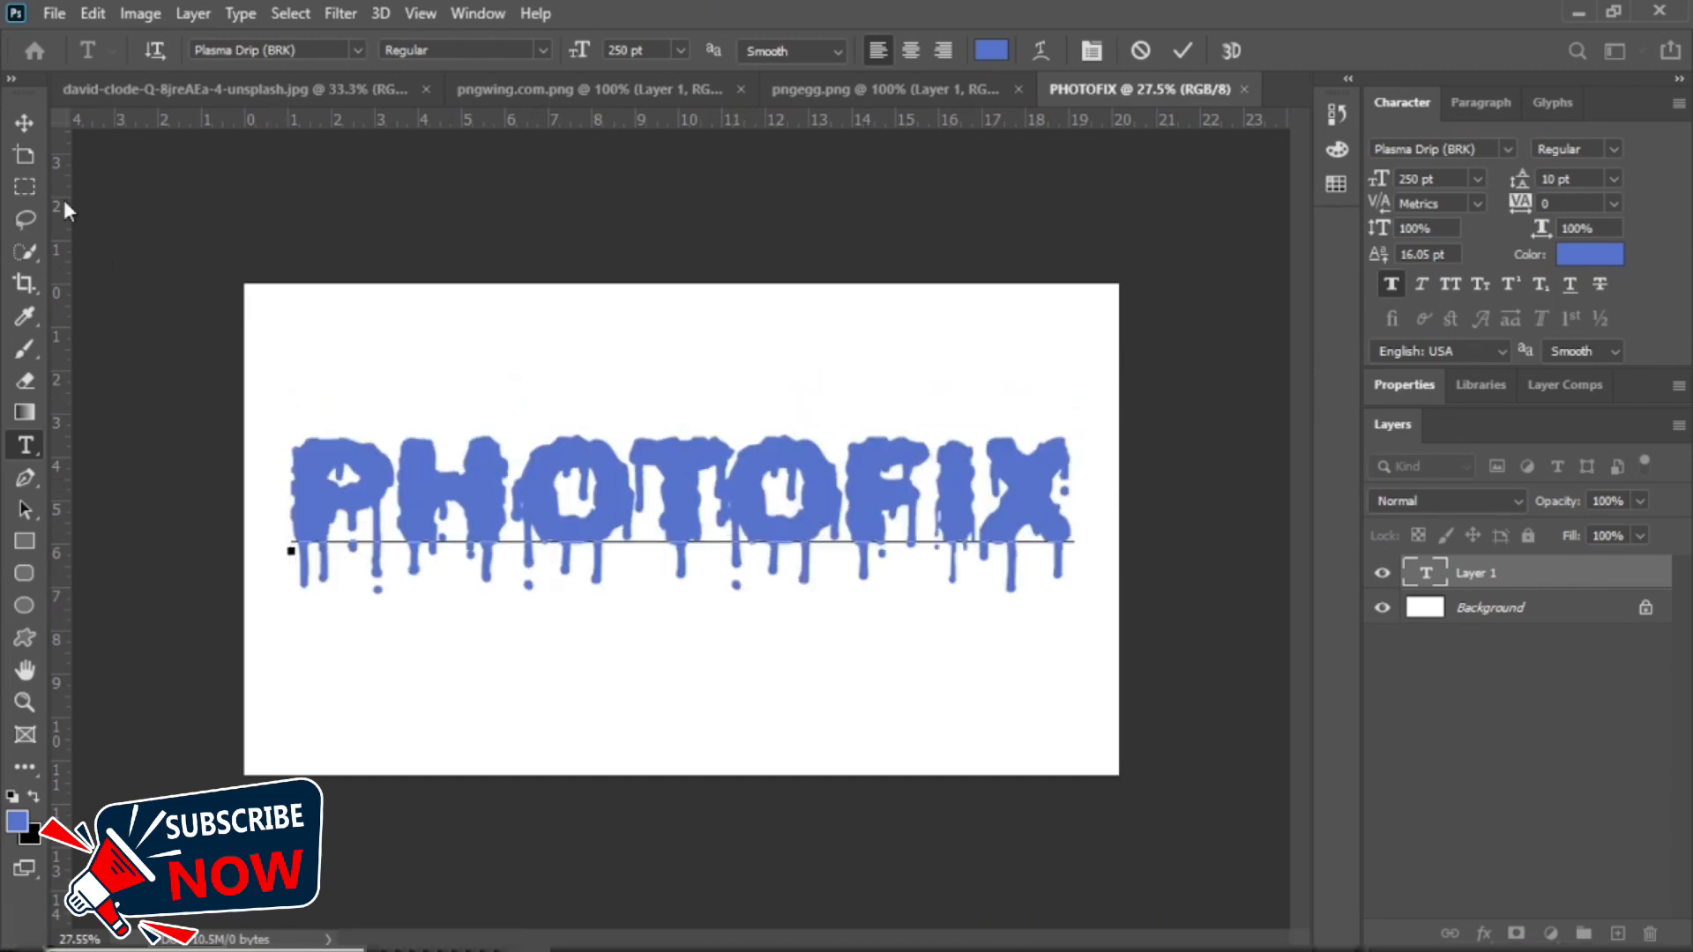
pyautogui.click(19, 126)
pyautogui.moveTo(691, 597); pyautogui.dragTo(696, 547)
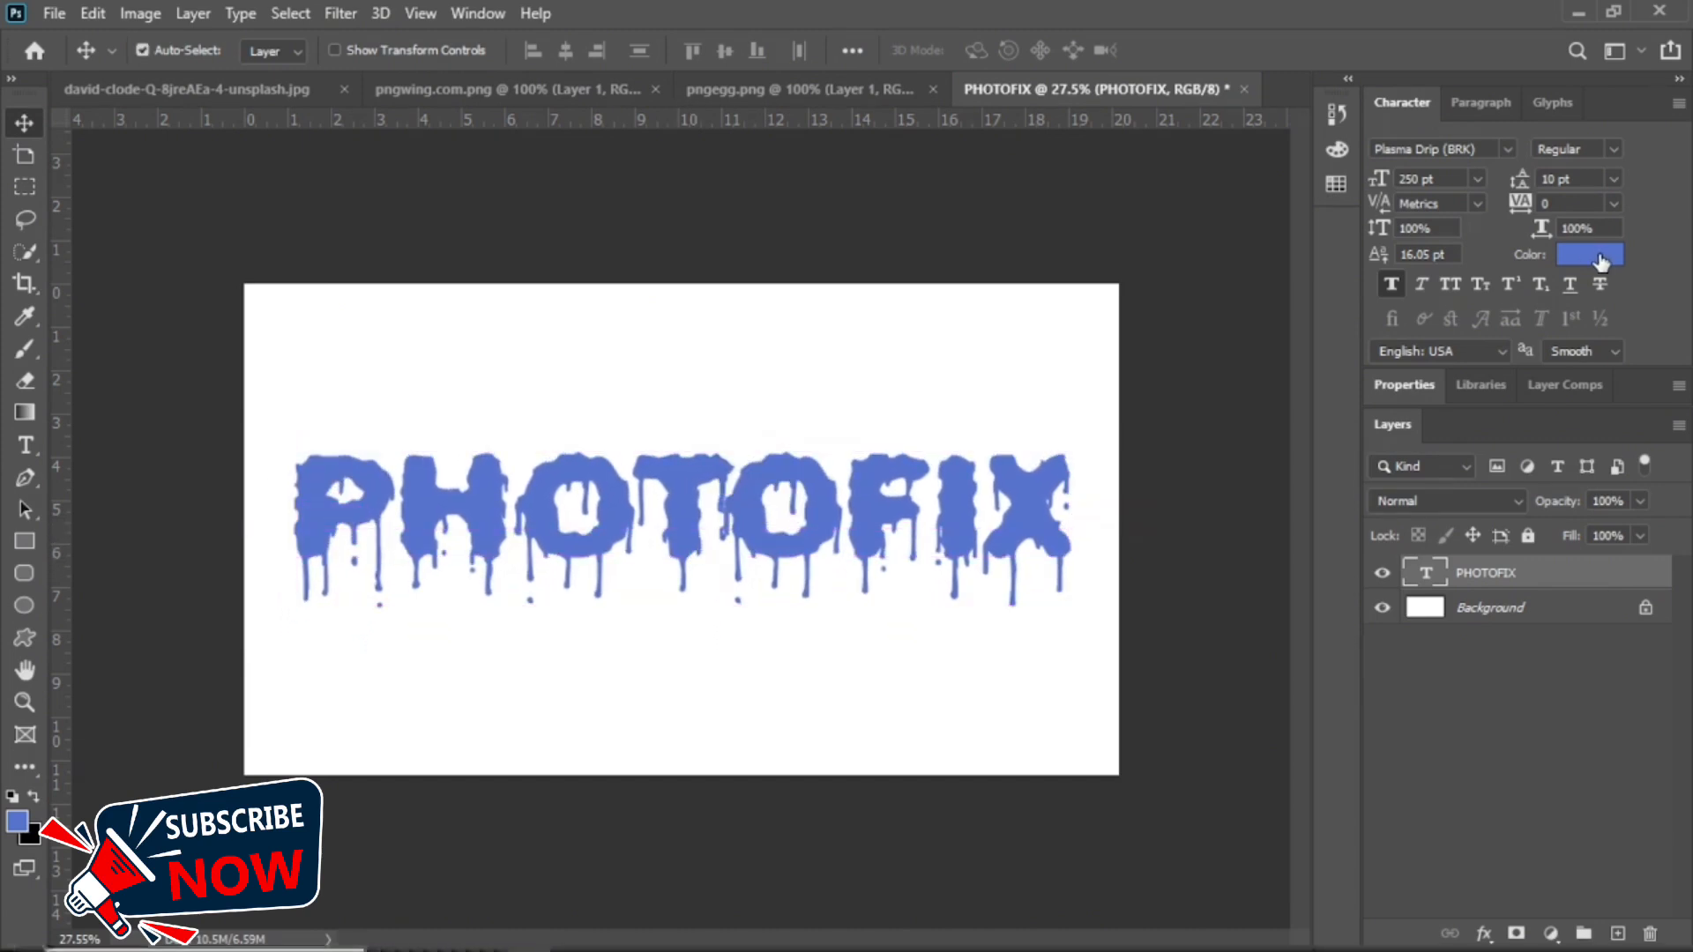
# Change the PHOTOFIX text color from blue to black.
pyautogui.click(1600, 256)
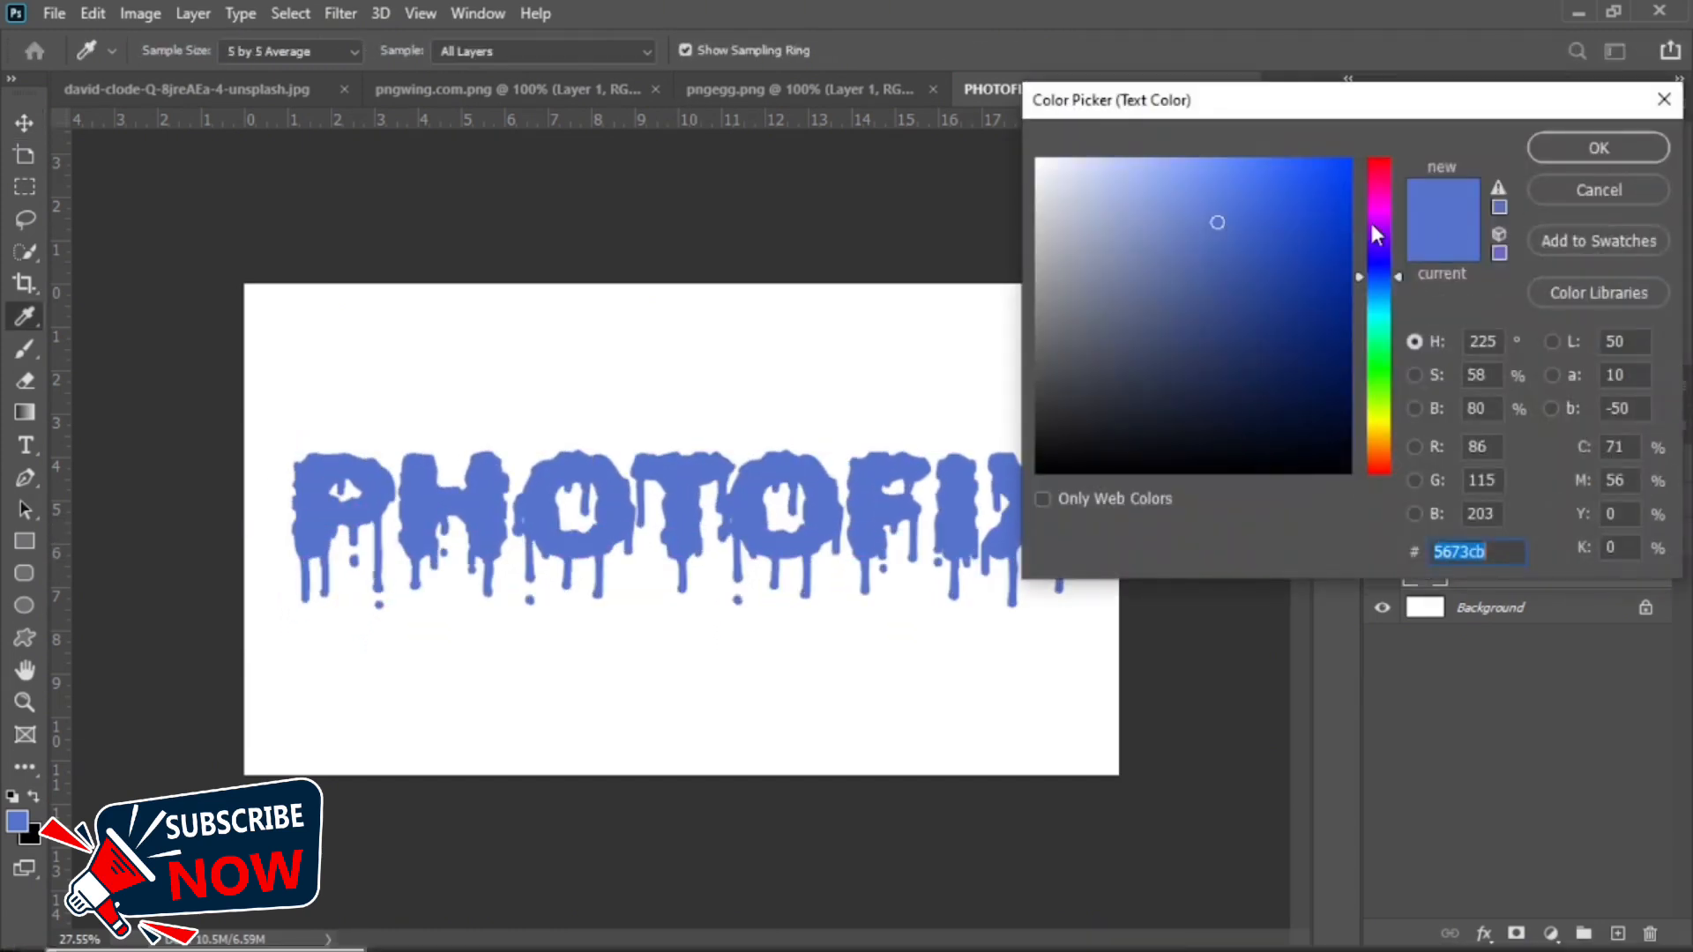
pyautogui.moveTo(1233, 426); pyautogui.dragTo(1331, 464)
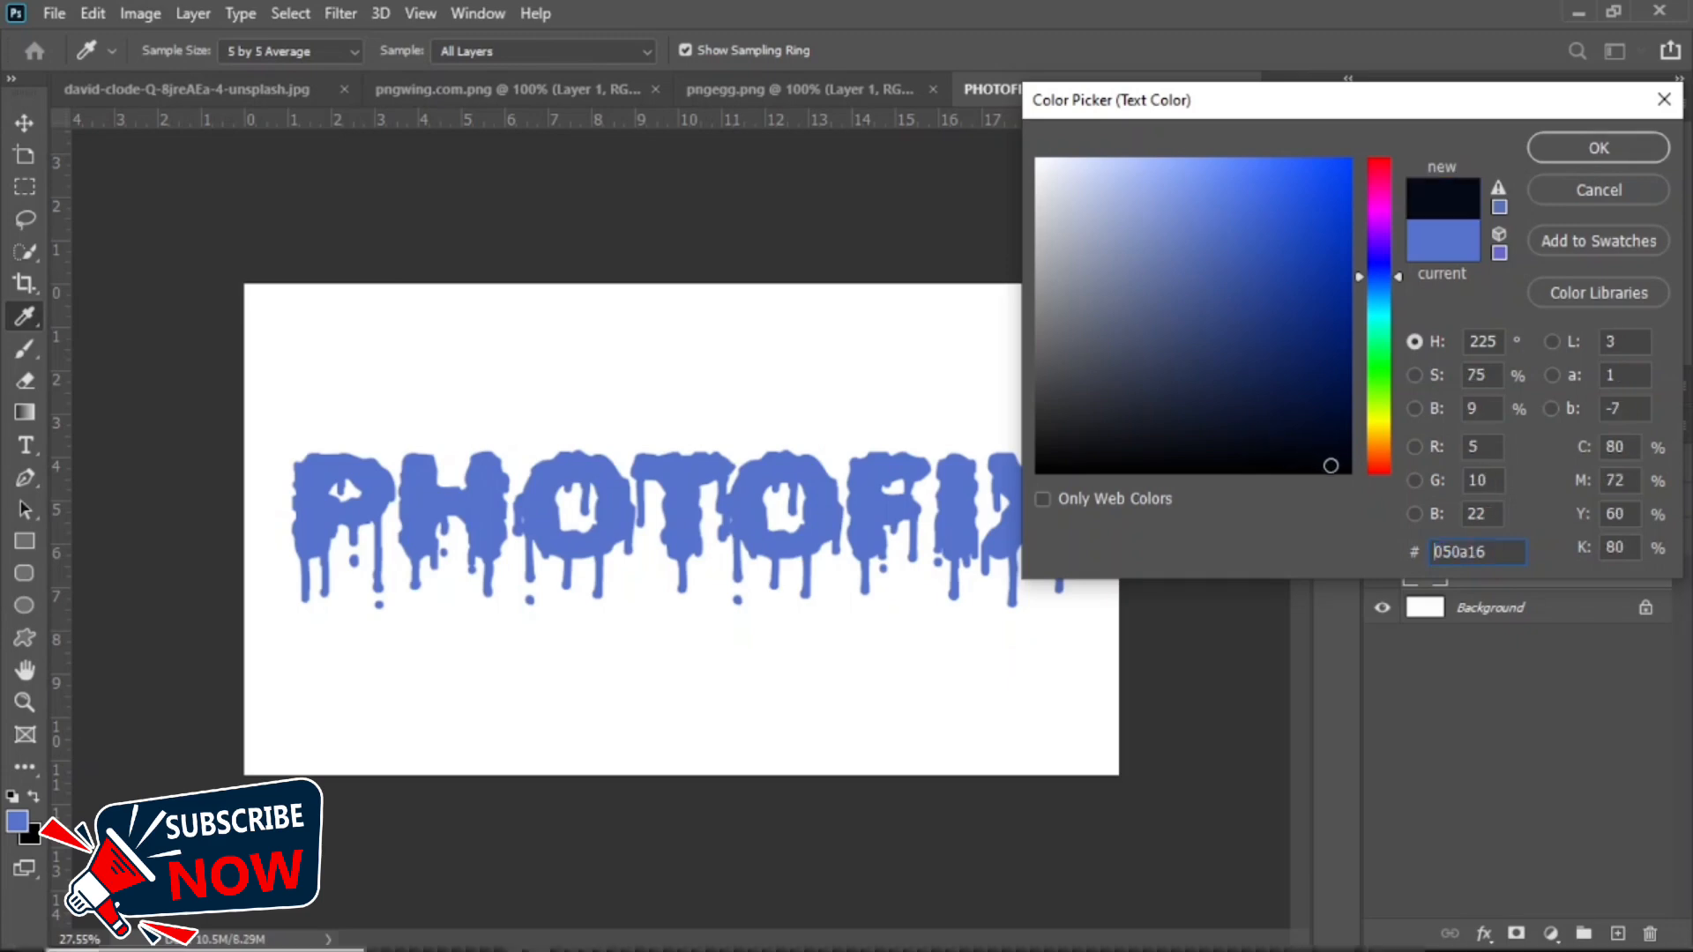
pyautogui.click(1595, 146)
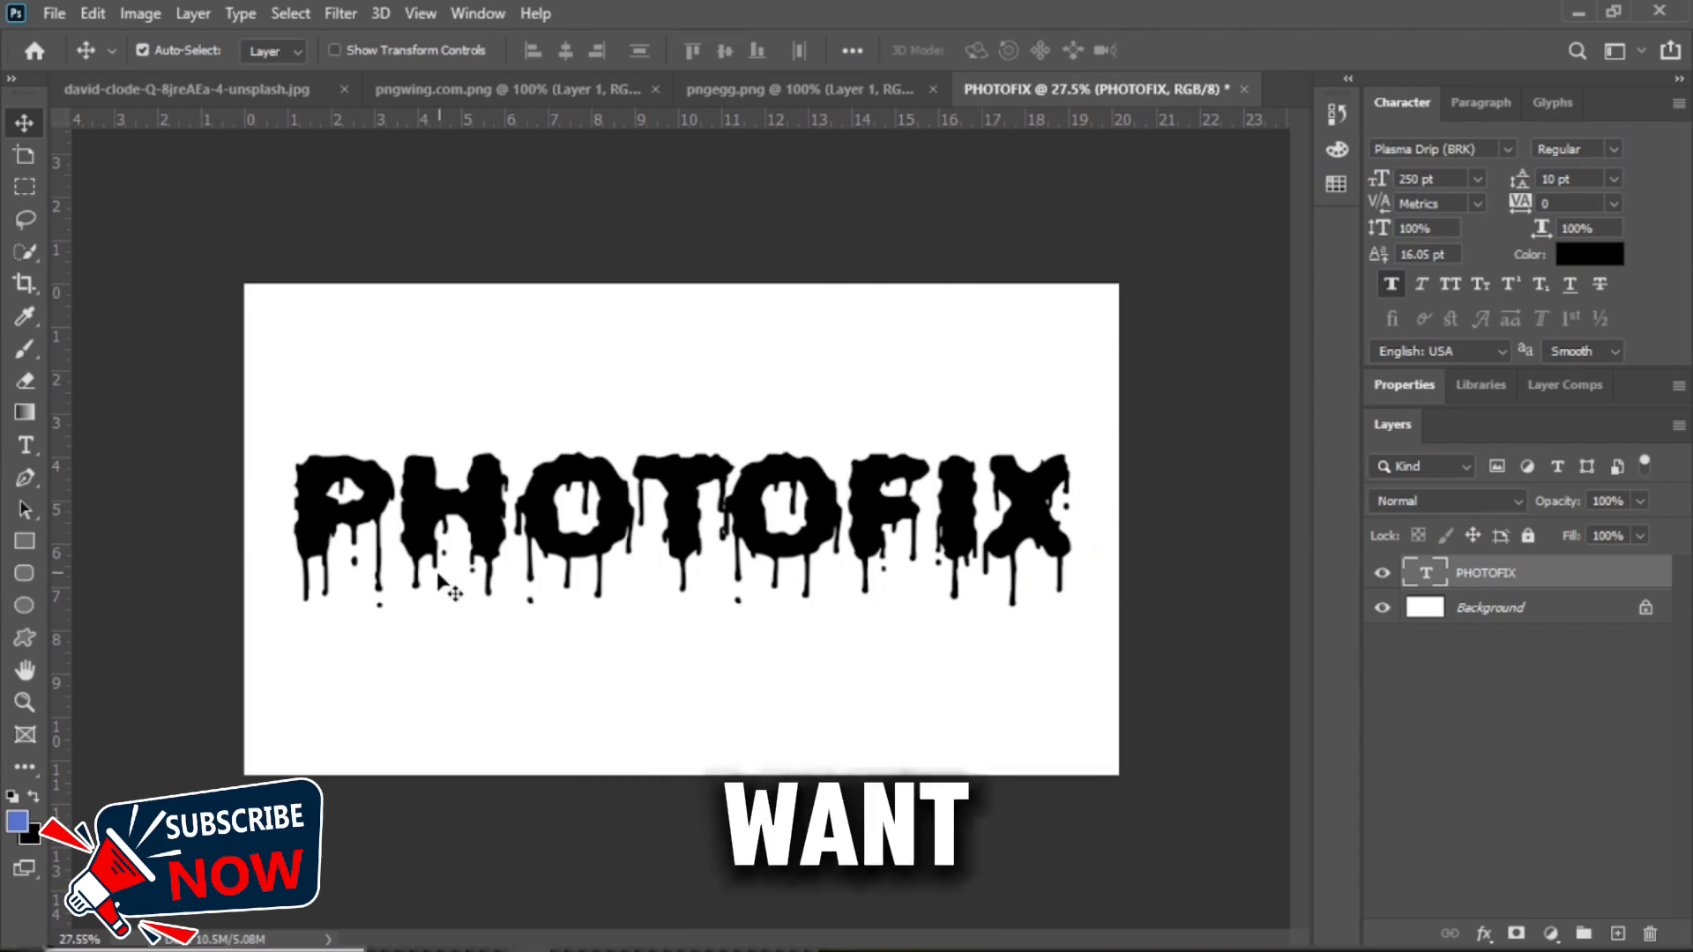
# Set the font size of only the initial letter P to 450 pt and commit the text edit.
pyautogui.doubleClick(392, 516)
pyautogui.click(395, 514)
pyautogui.hotkey('shift', 'Left')
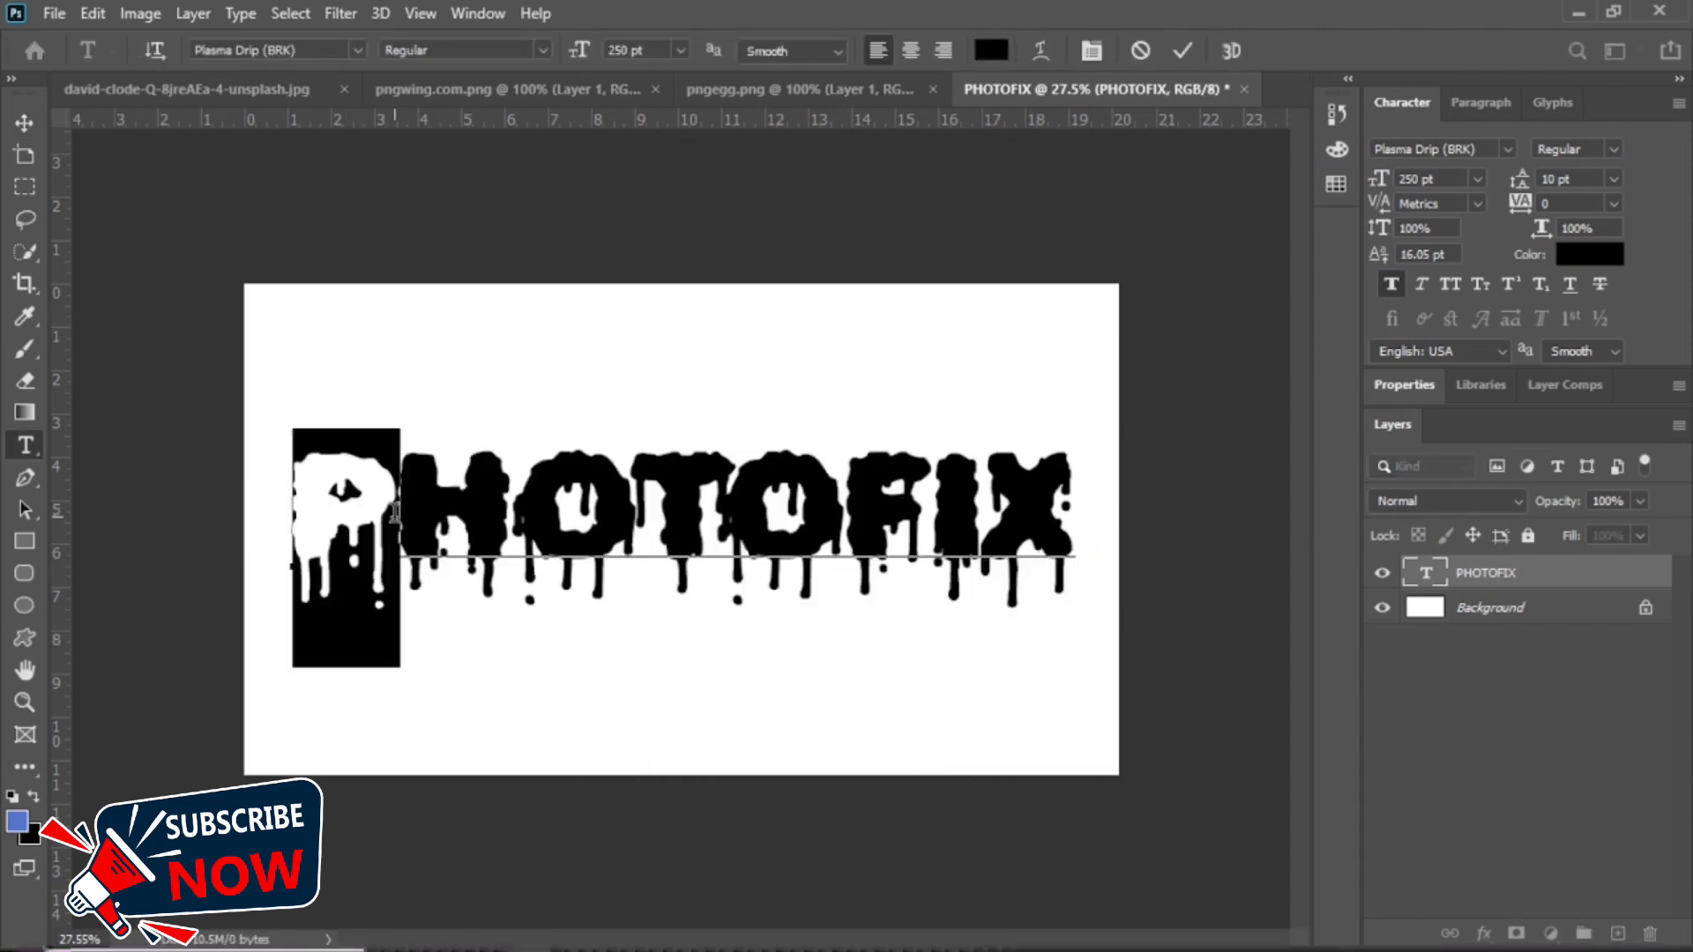
pyautogui.click(680, 51)
pyautogui.click(653, 49)
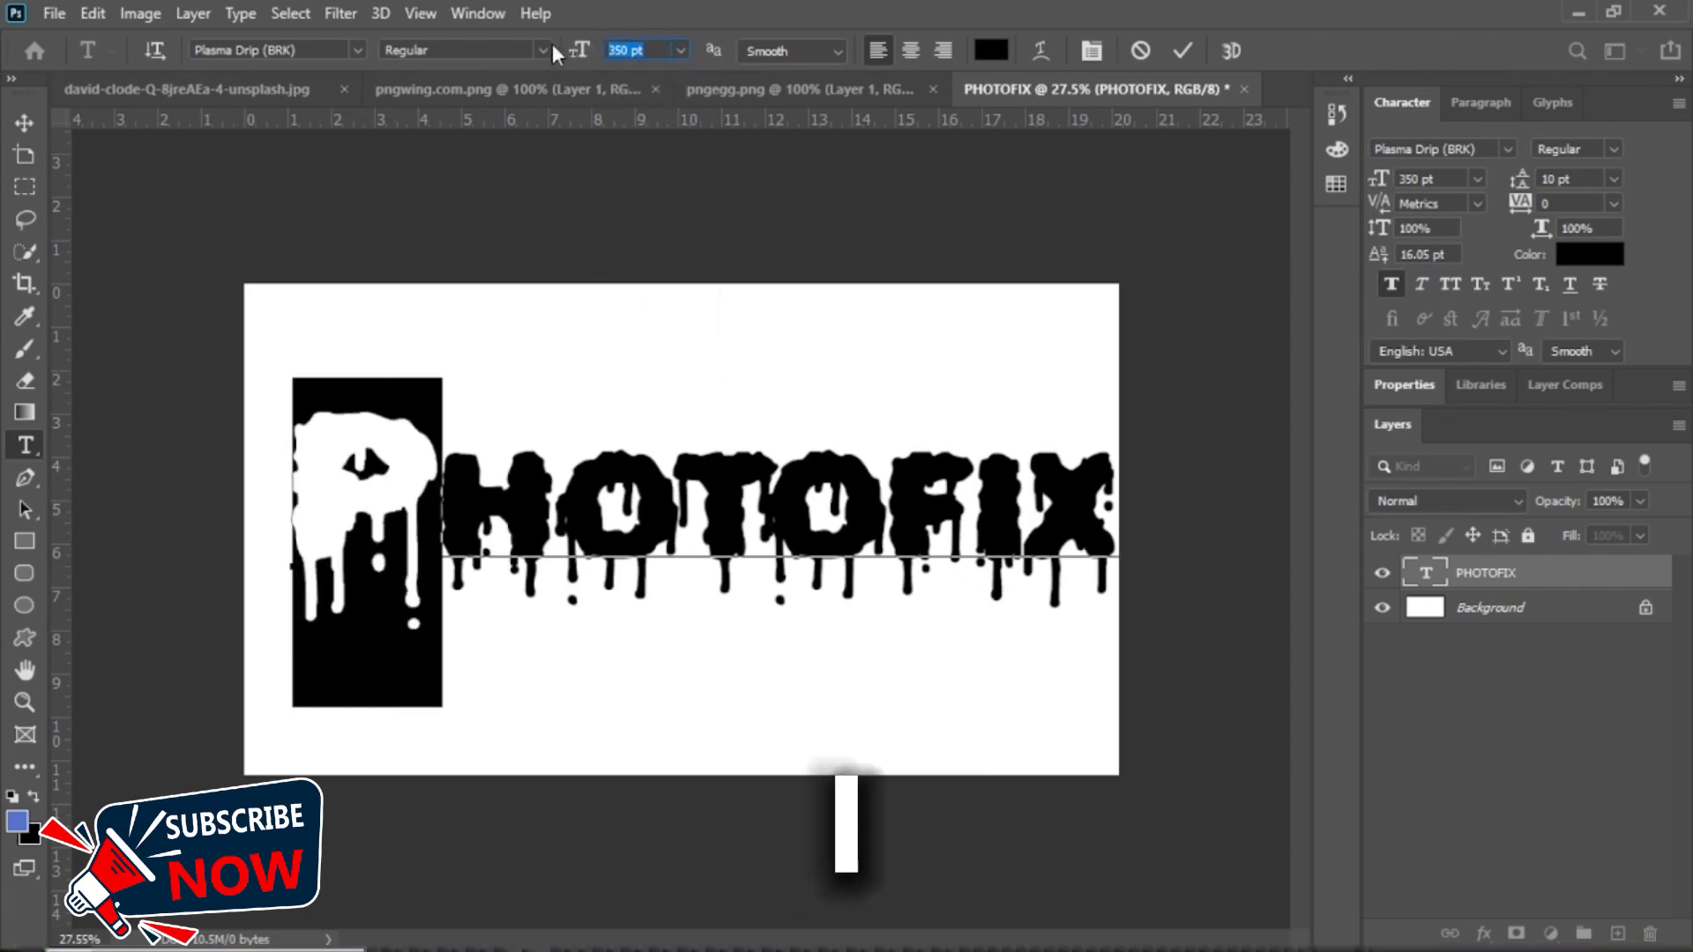
pyautogui.write('450')
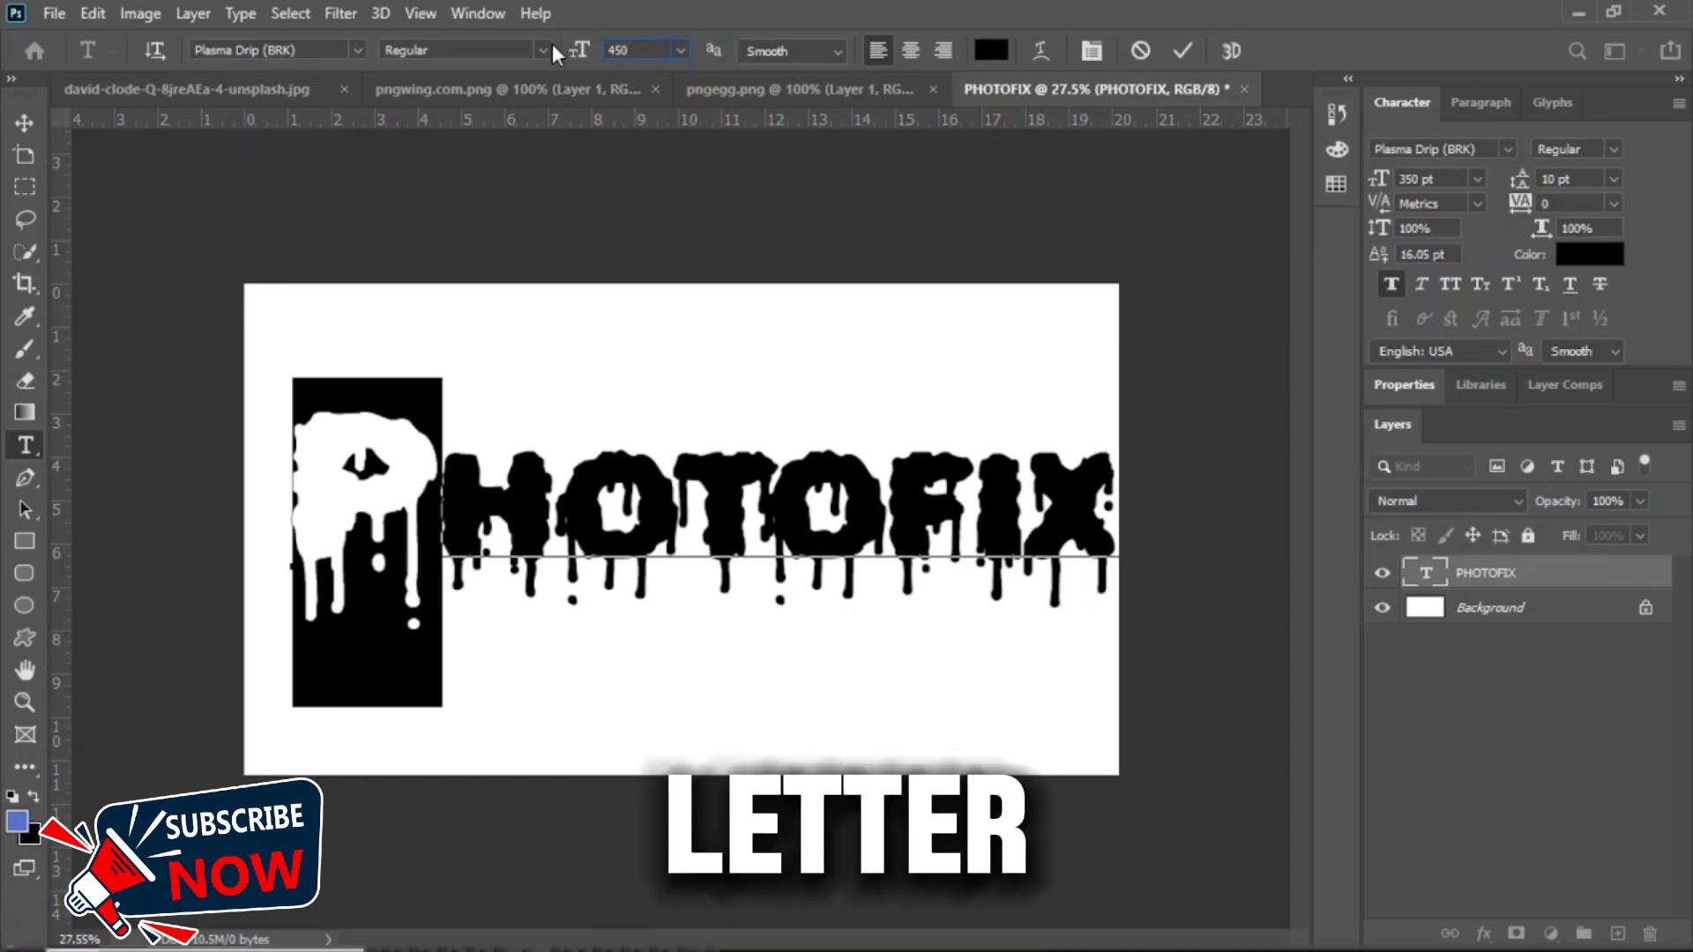
pyautogui.press('Return')
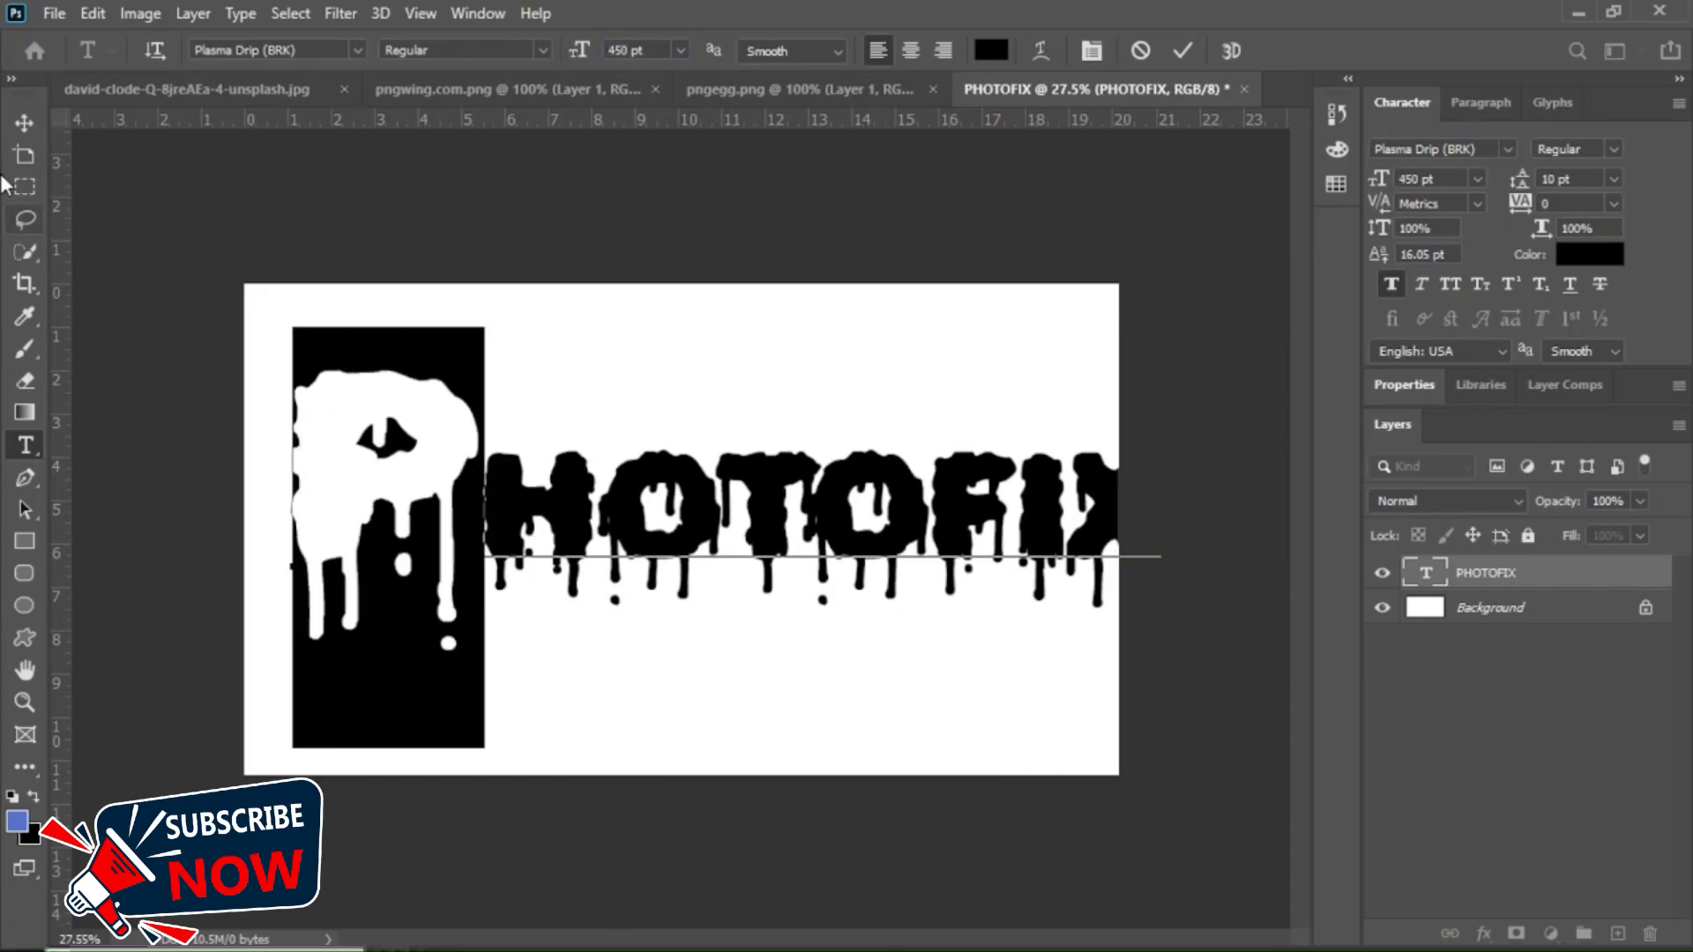
pyautogui.click(25, 122)
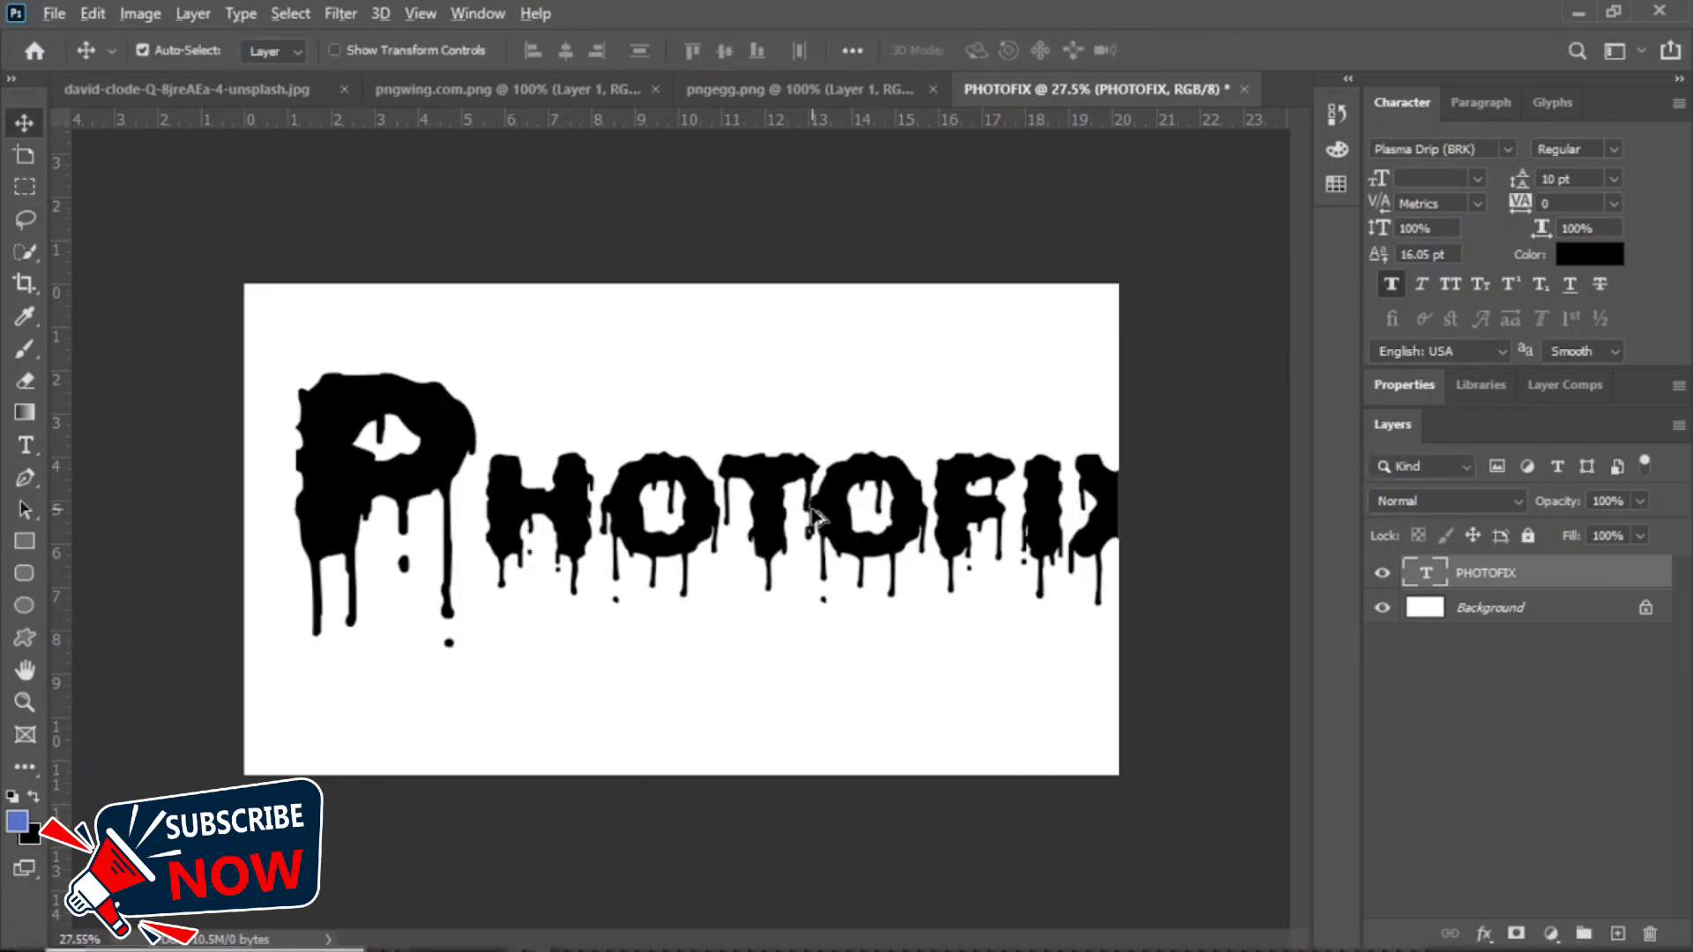
# Scale the whole PHOTOFIX text to about 89% and reposition it so the word fits inside the canvas.
pyautogui.moveTo(818, 518); pyautogui.dragTo(798, 542)
pyautogui.hotkey('ctrl', 't')
pyautogui.moveTo(1093, 543); pyautogui.dragTo(1001, 543)
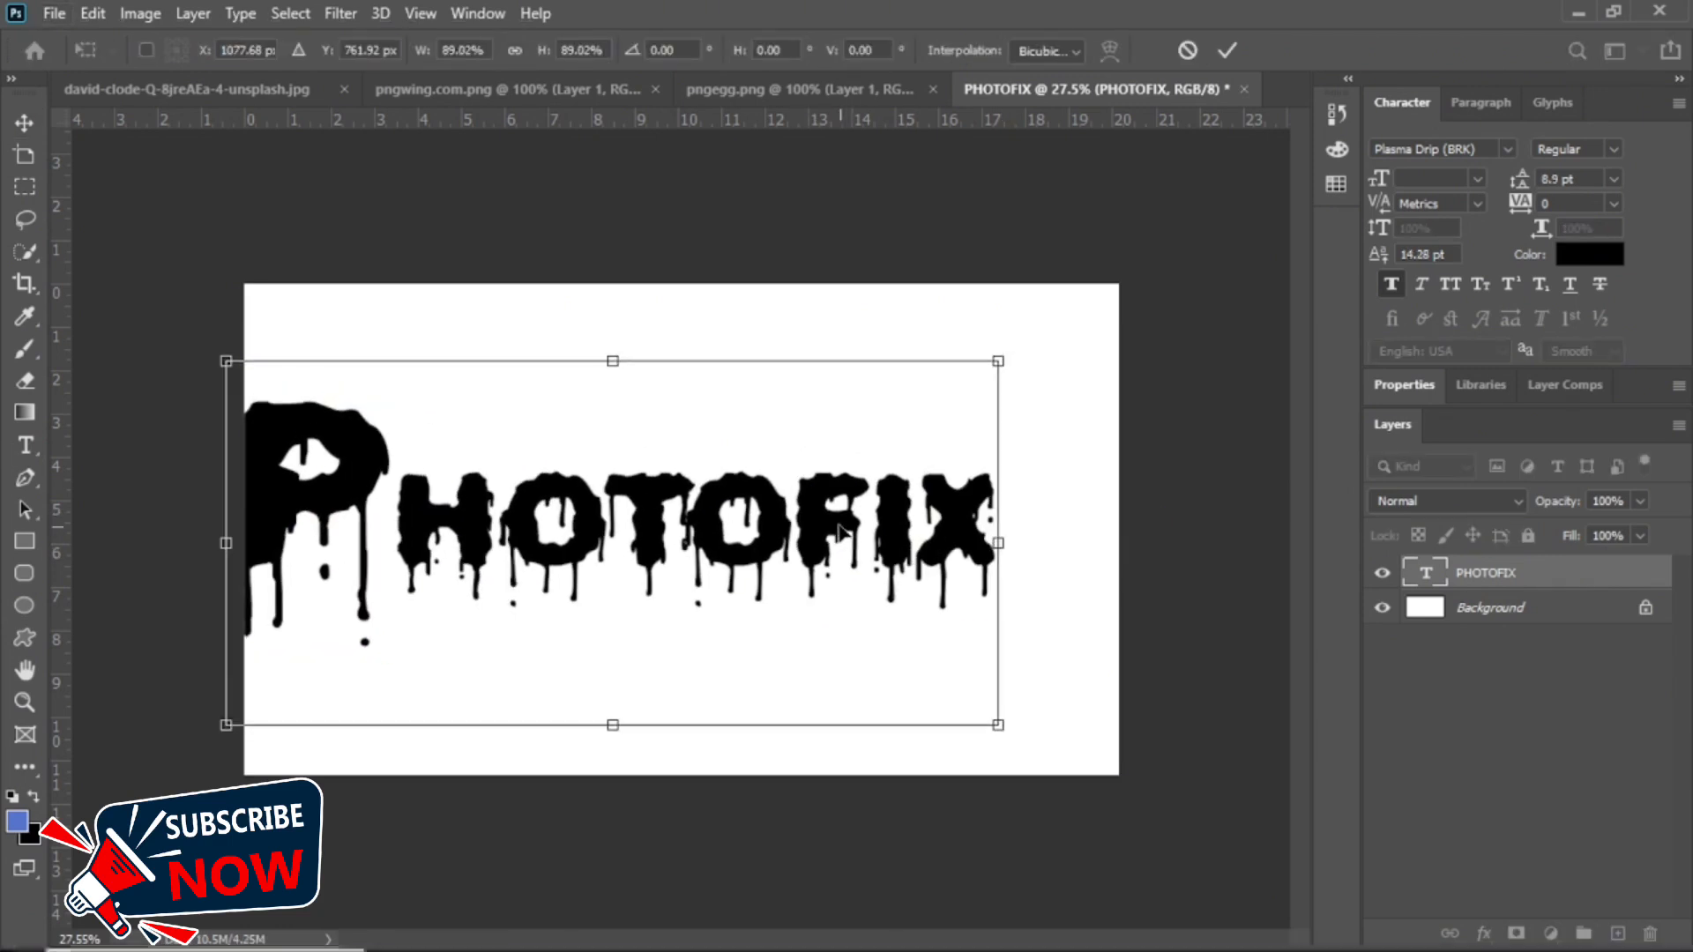
pyautogui.moveTo(838, 526); pyautogui.dragTo(915, 542)
pyautogui.press('Return')
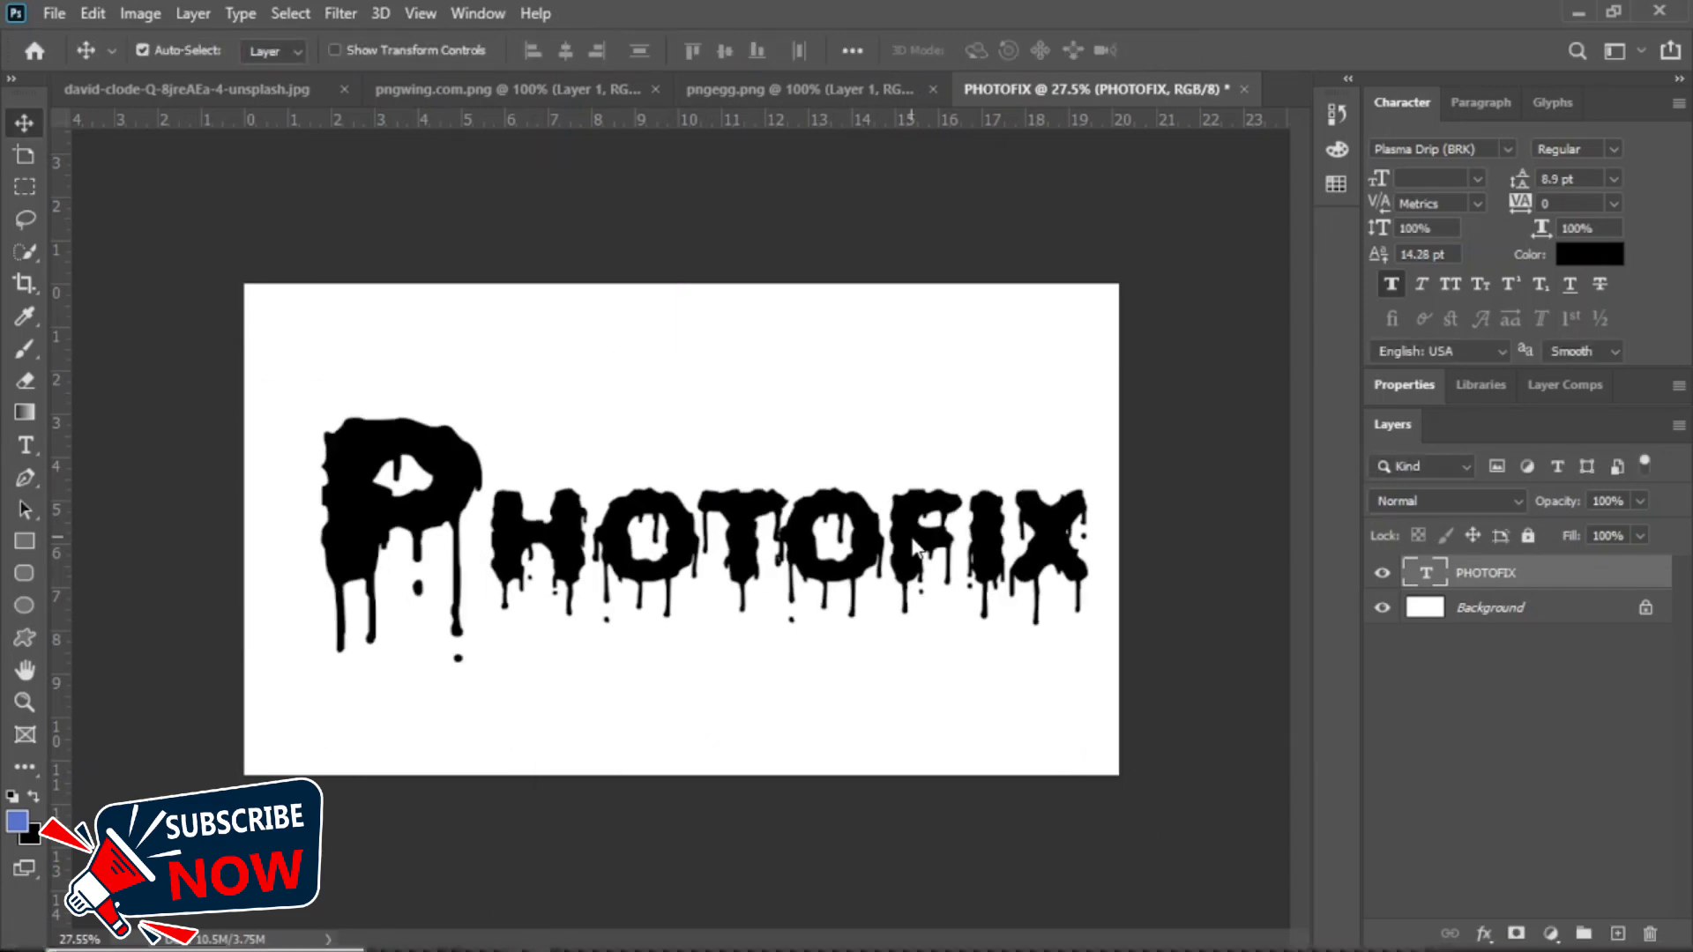
pyautogui.moveTo(917, 542); pyautogui.dragTo(897, 555)
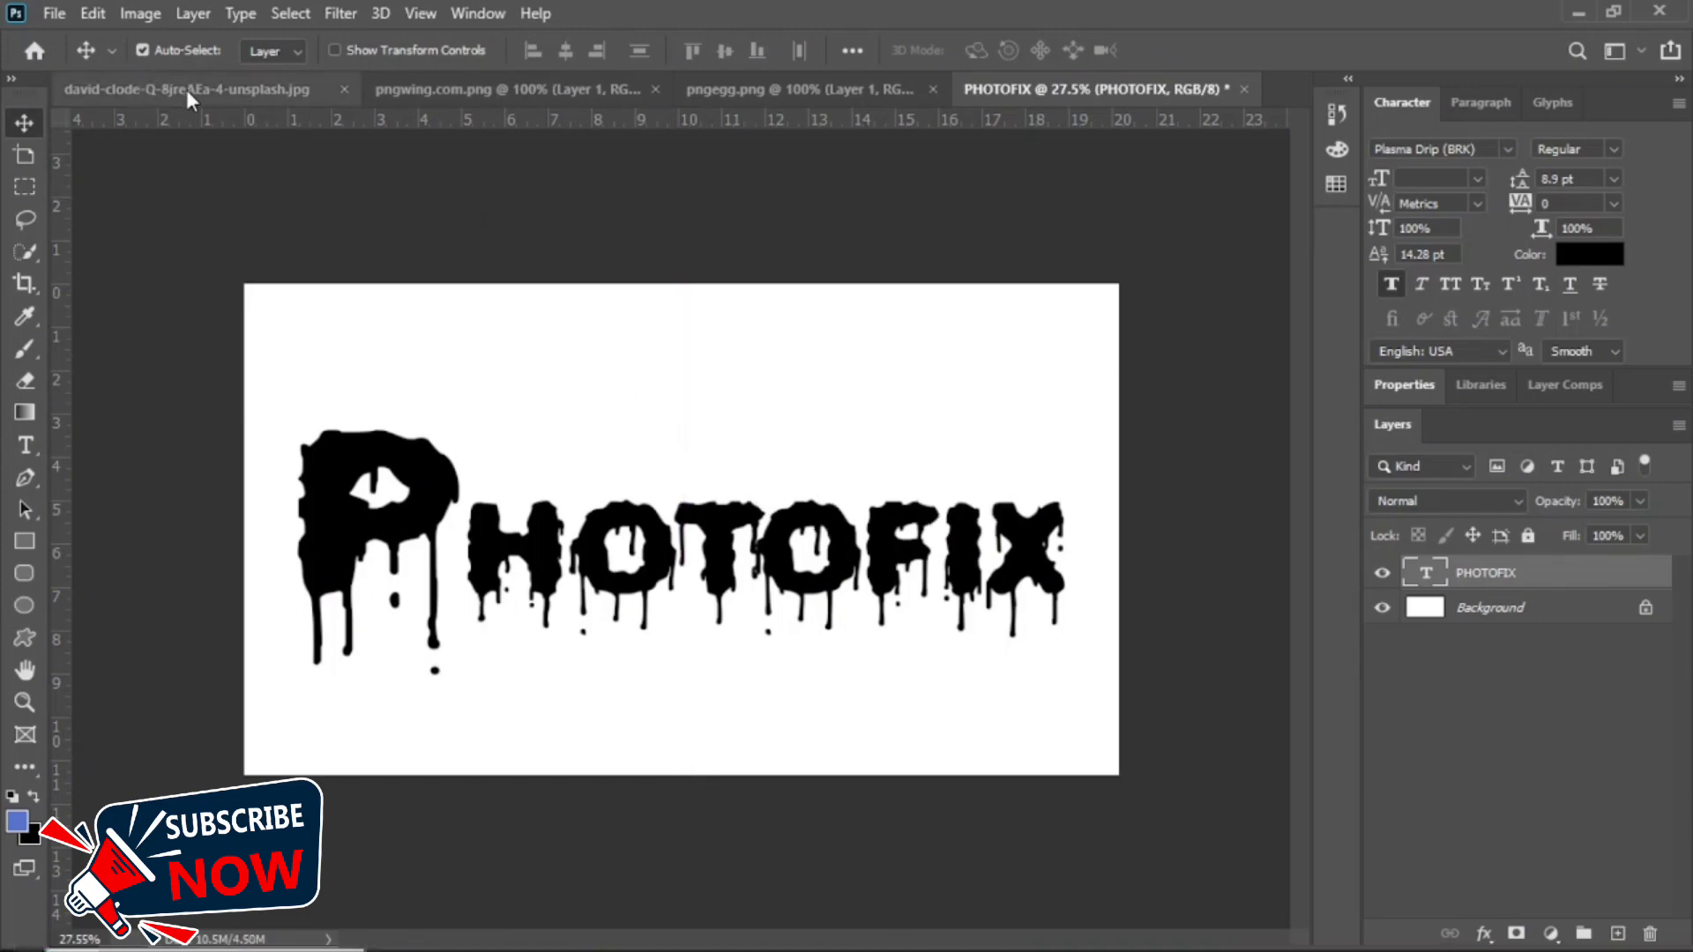
# Copy the parrot photo from david-clode-Q-8jreAEa-4-unsplash.jpg into the PHOTOFIX document as a new layer.
pyautogui.click(298, 93)
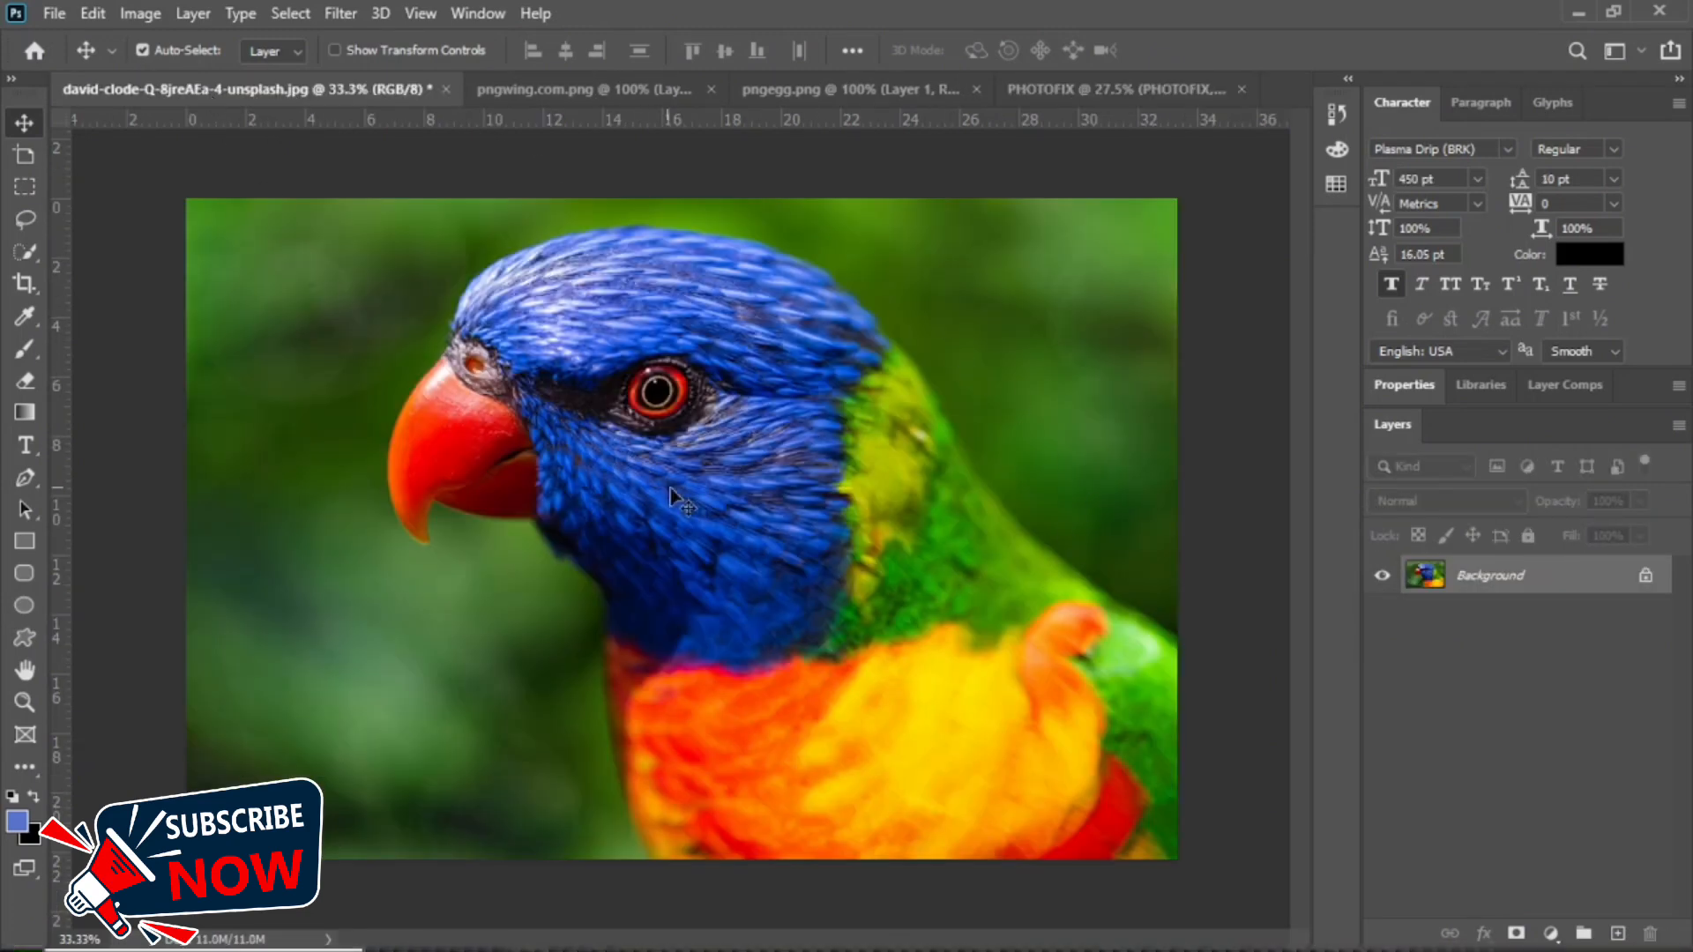
pyautogui.click(1069, 90)
pyautogui.moveTo(626, 438); pyautogui.dragTo(709, 543)
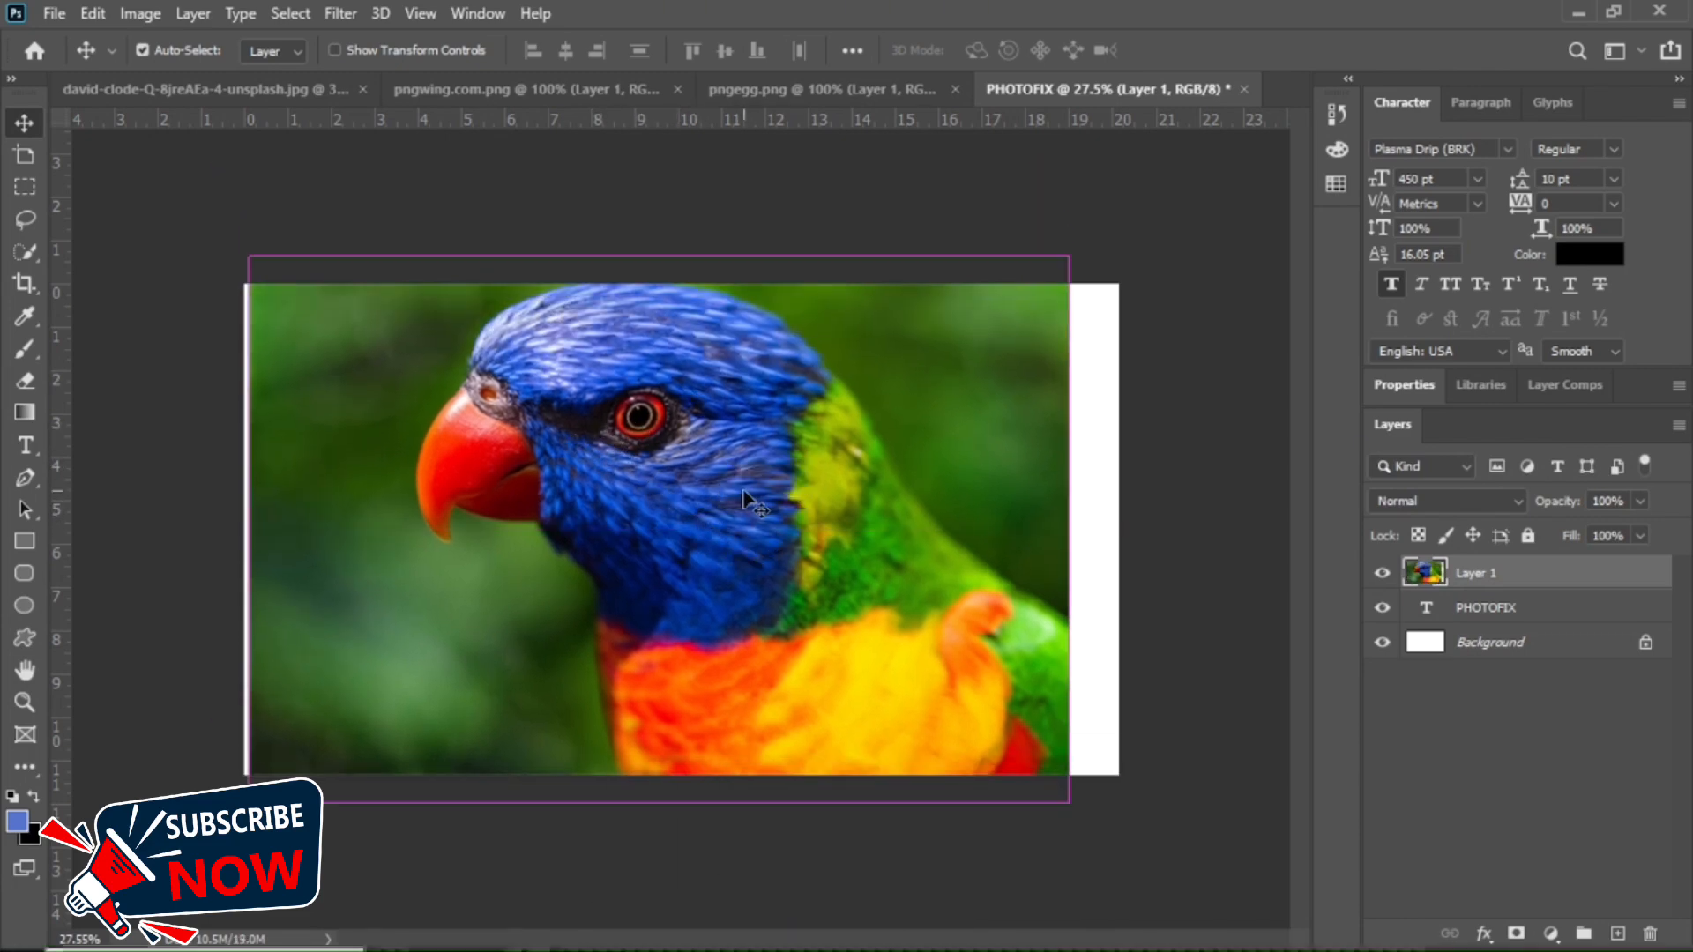
# Shrink the parrot photo to well under half the canvas width and place it over the letter P.
pyautogui.hotkey('ctrl', 't')
pyautogui.moveTo(1069, 530); pyautogui.dragTo(592, 509)
pyautogui.moveTo(490, 514); pyautogui.dragTo(561, 521)
pyautogui.press('Return')
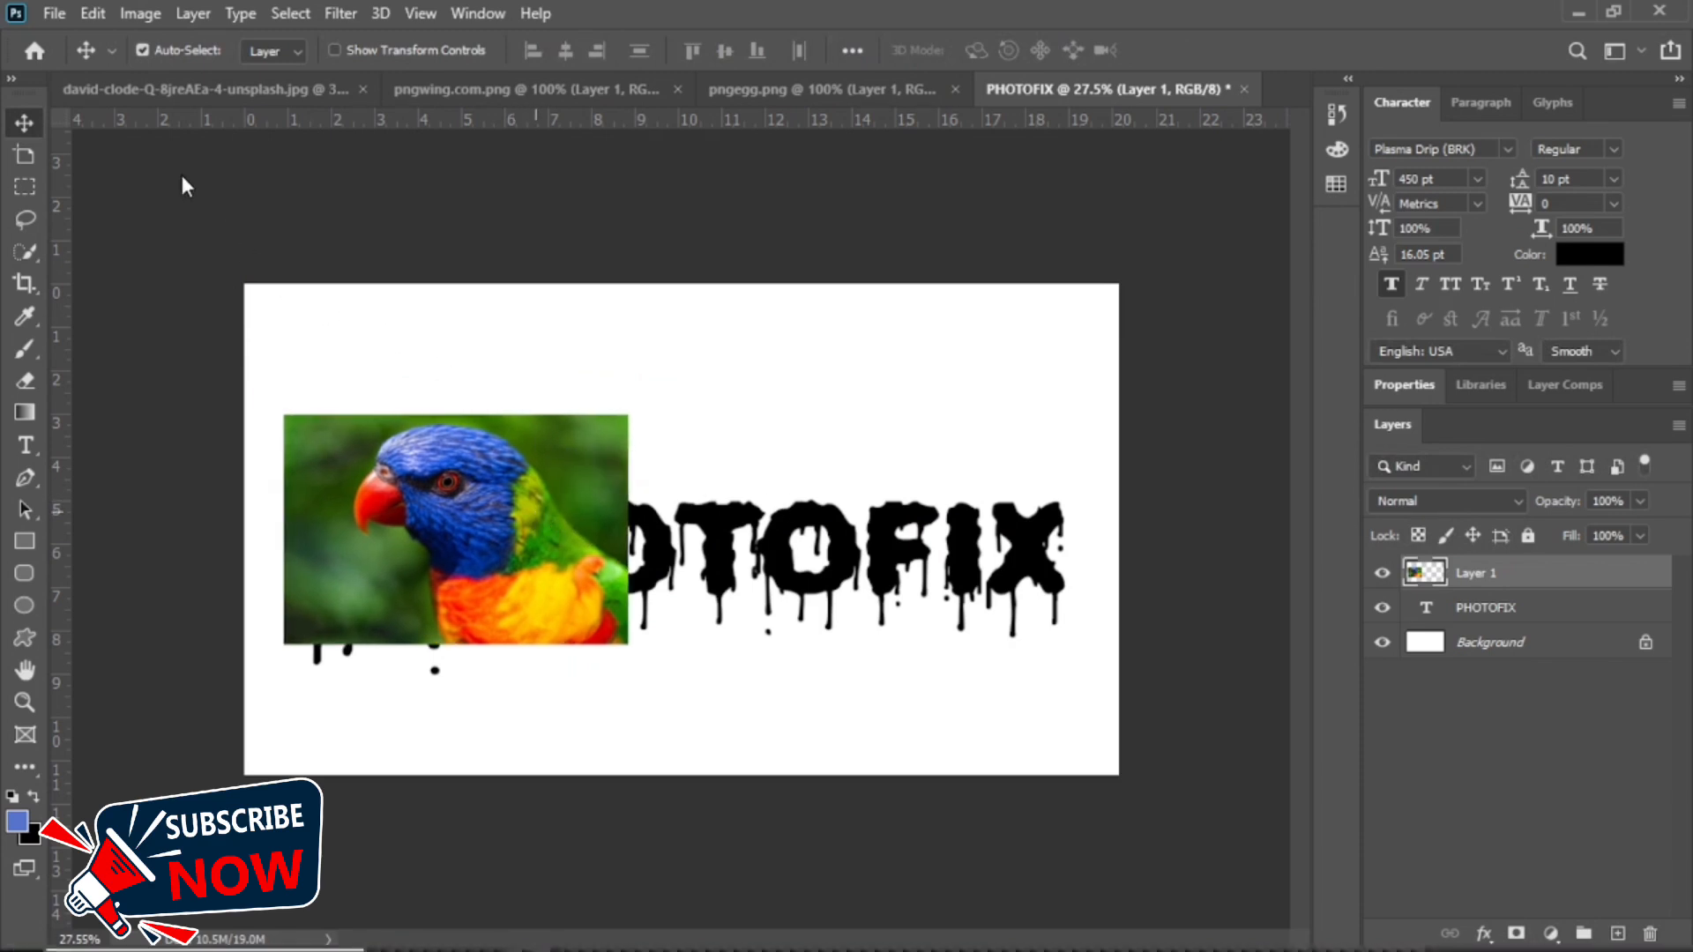
# Select the parrot with the Quick Selection tool and mask out its green background.
pyautogui.click(24, 252)
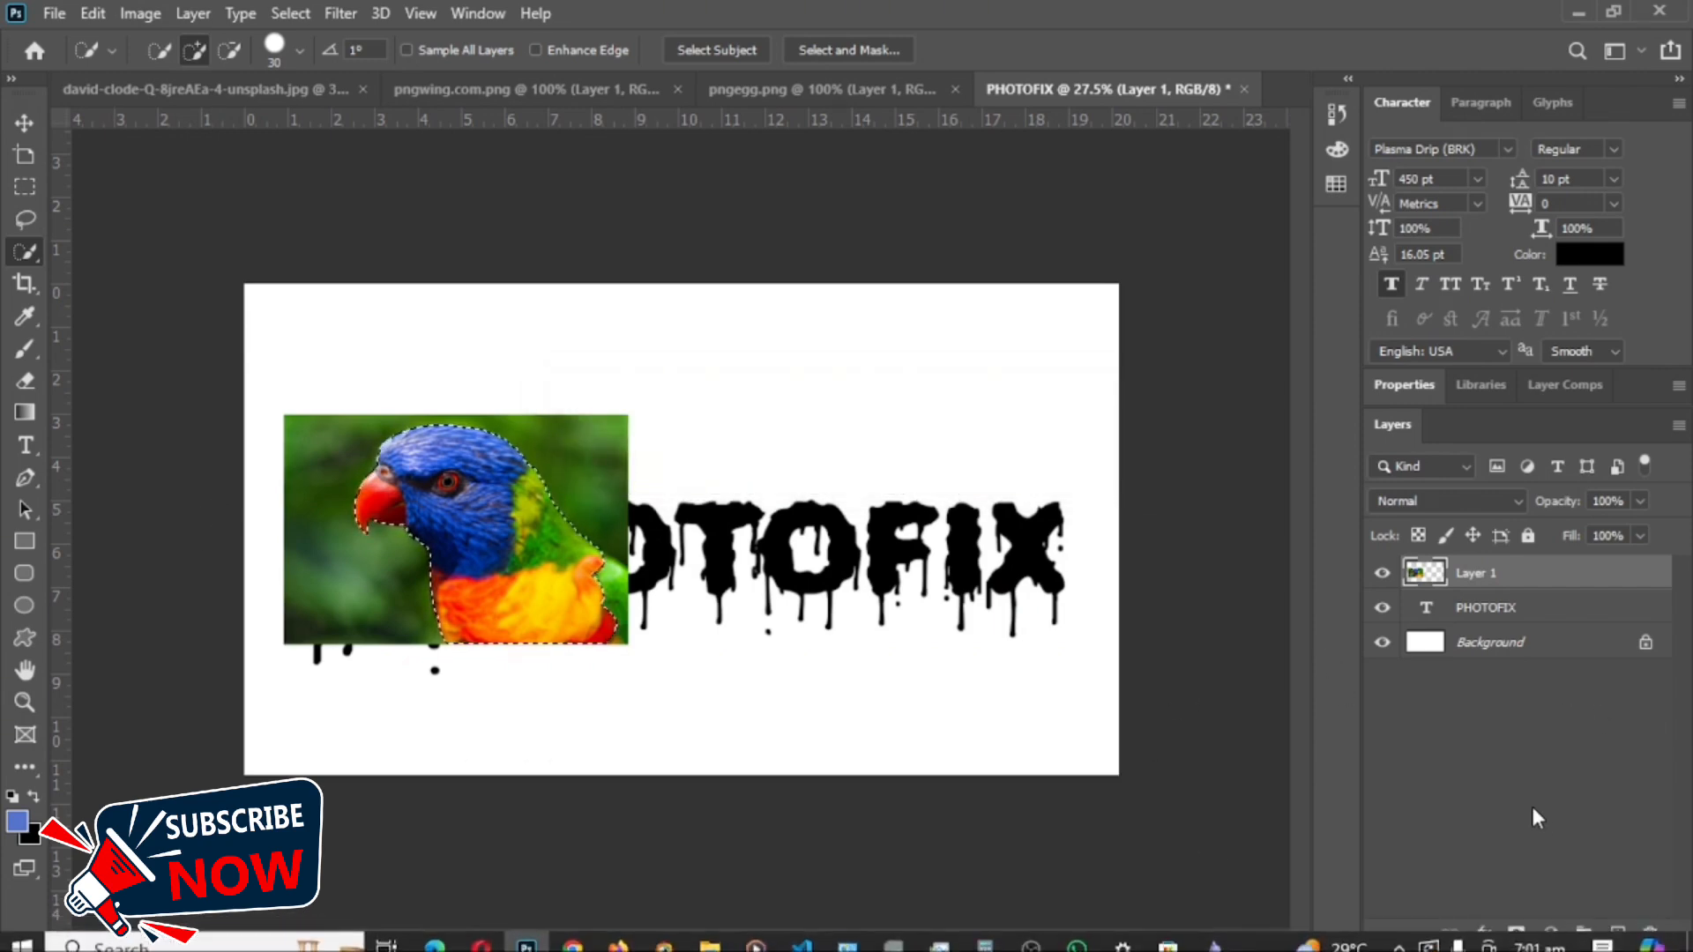
pyautogui.click(1513, 935)
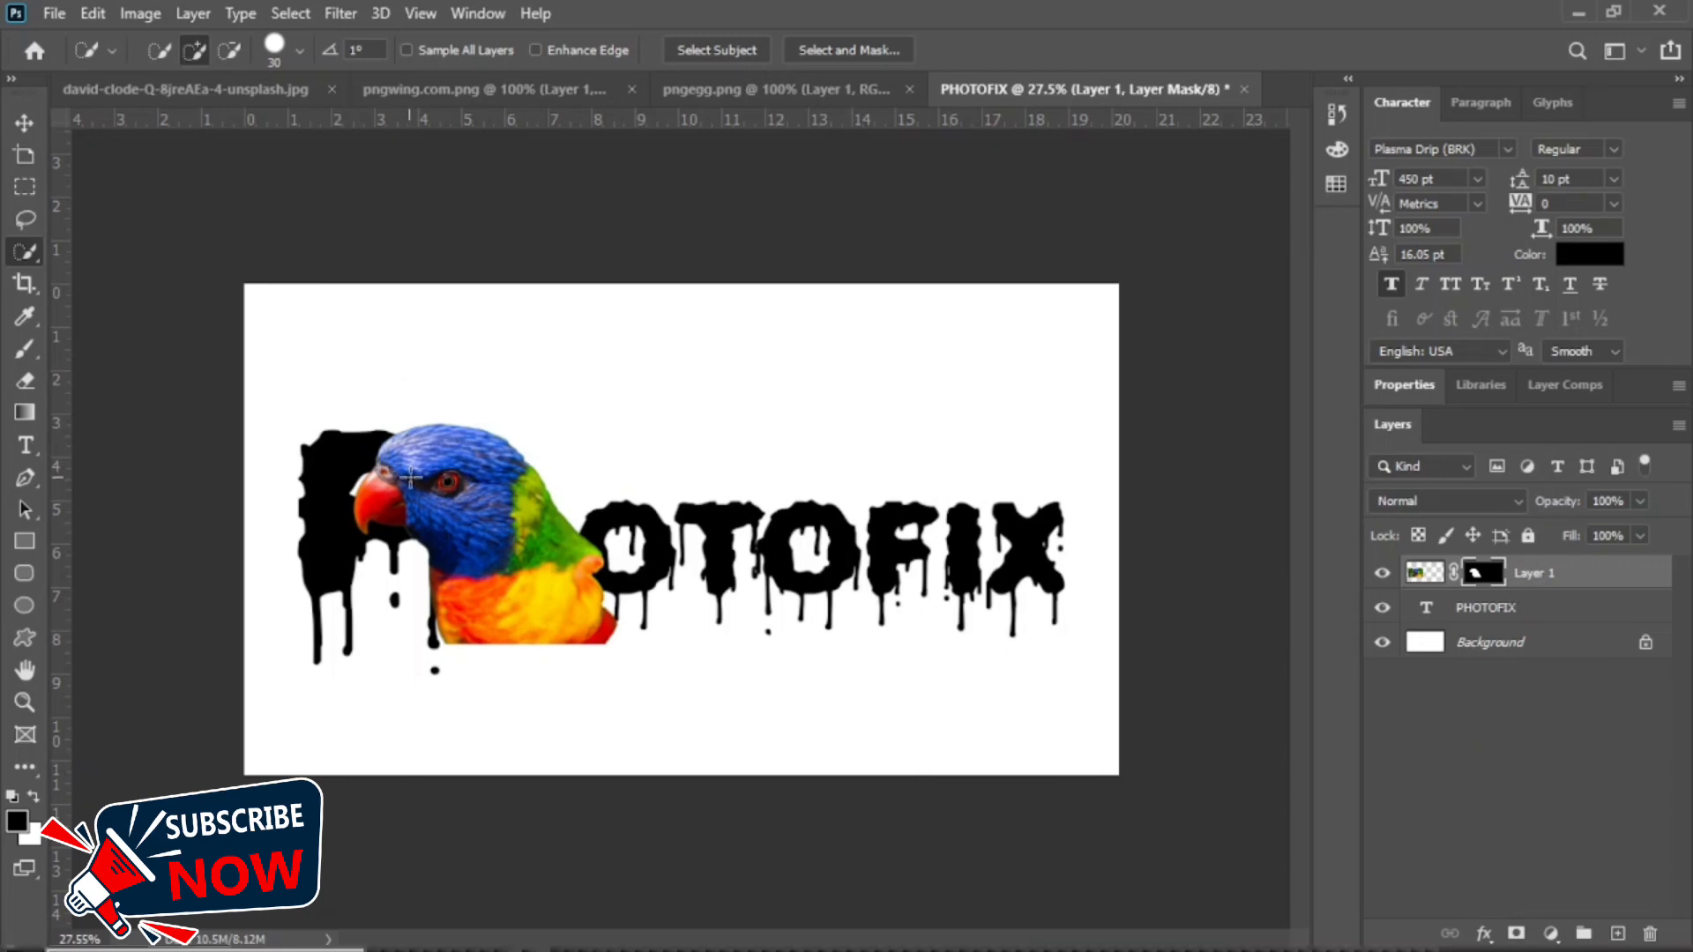
# Move the masked parrot over the letter P and enlarge it to about 133% with Free Transform.
pyautogui.press('v')
pyautogui.moveTo(492, 547); pyautogui.dragTo(379, 508)
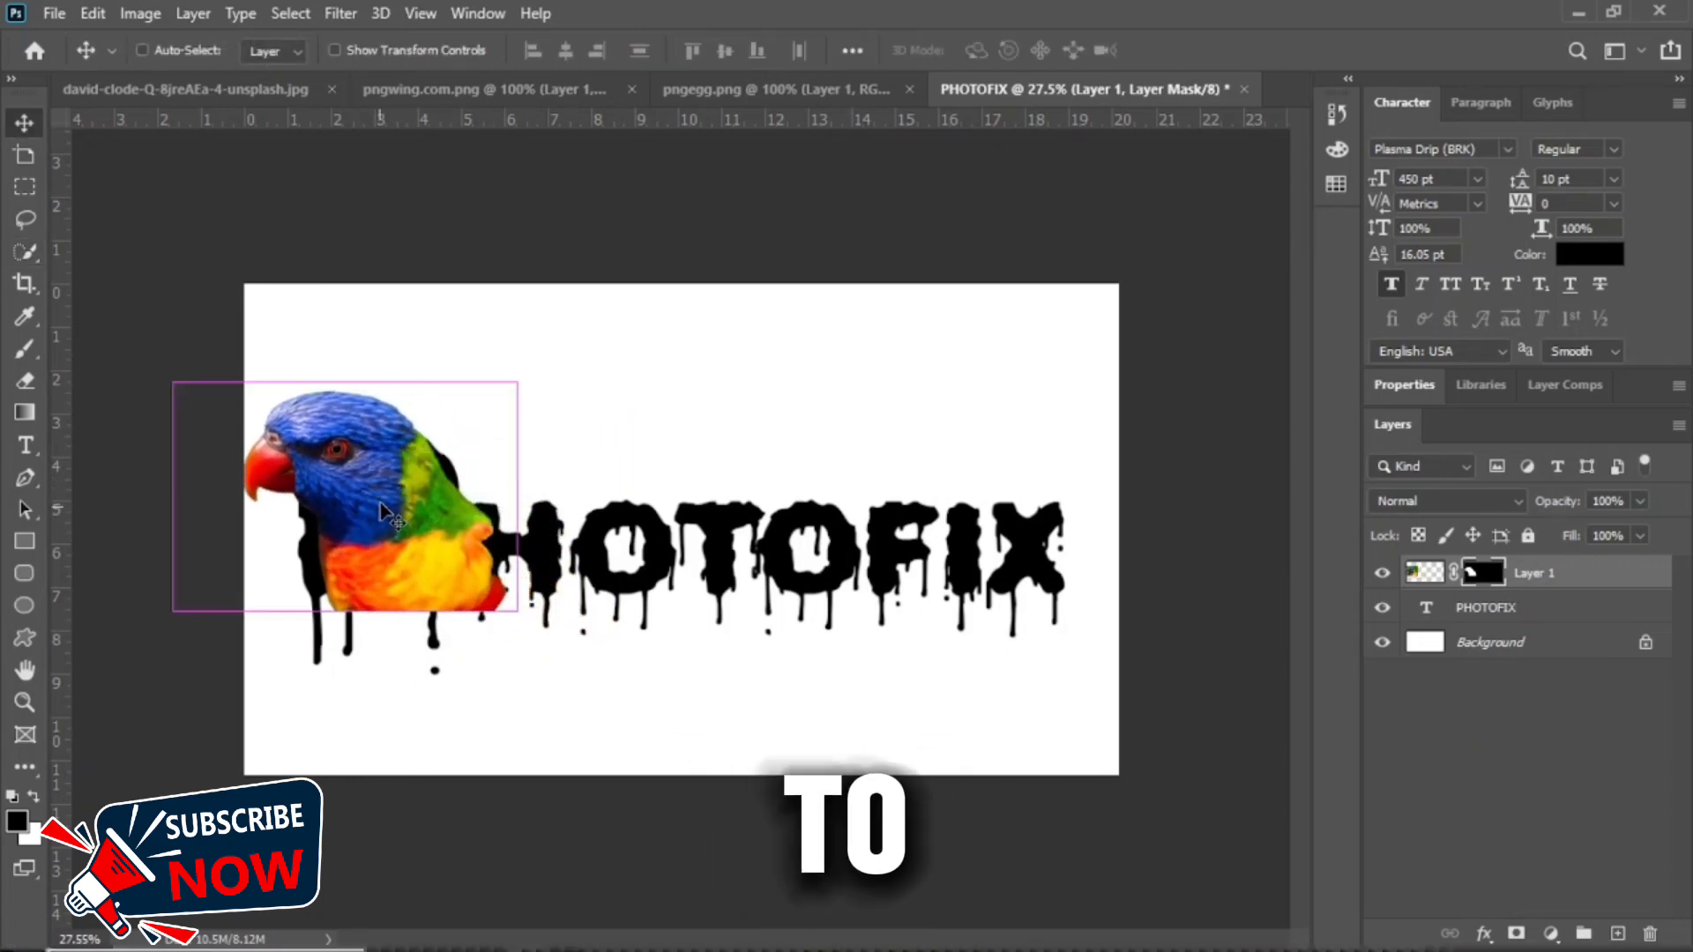
pyautogui.hotkey('ctrl', 't')
pyautogui.moveTo(518, 496); pyautogui.dragTo(631, 497)
pyautogui.moveTo(520, 561); pyautogui.dragTo(489, 555)
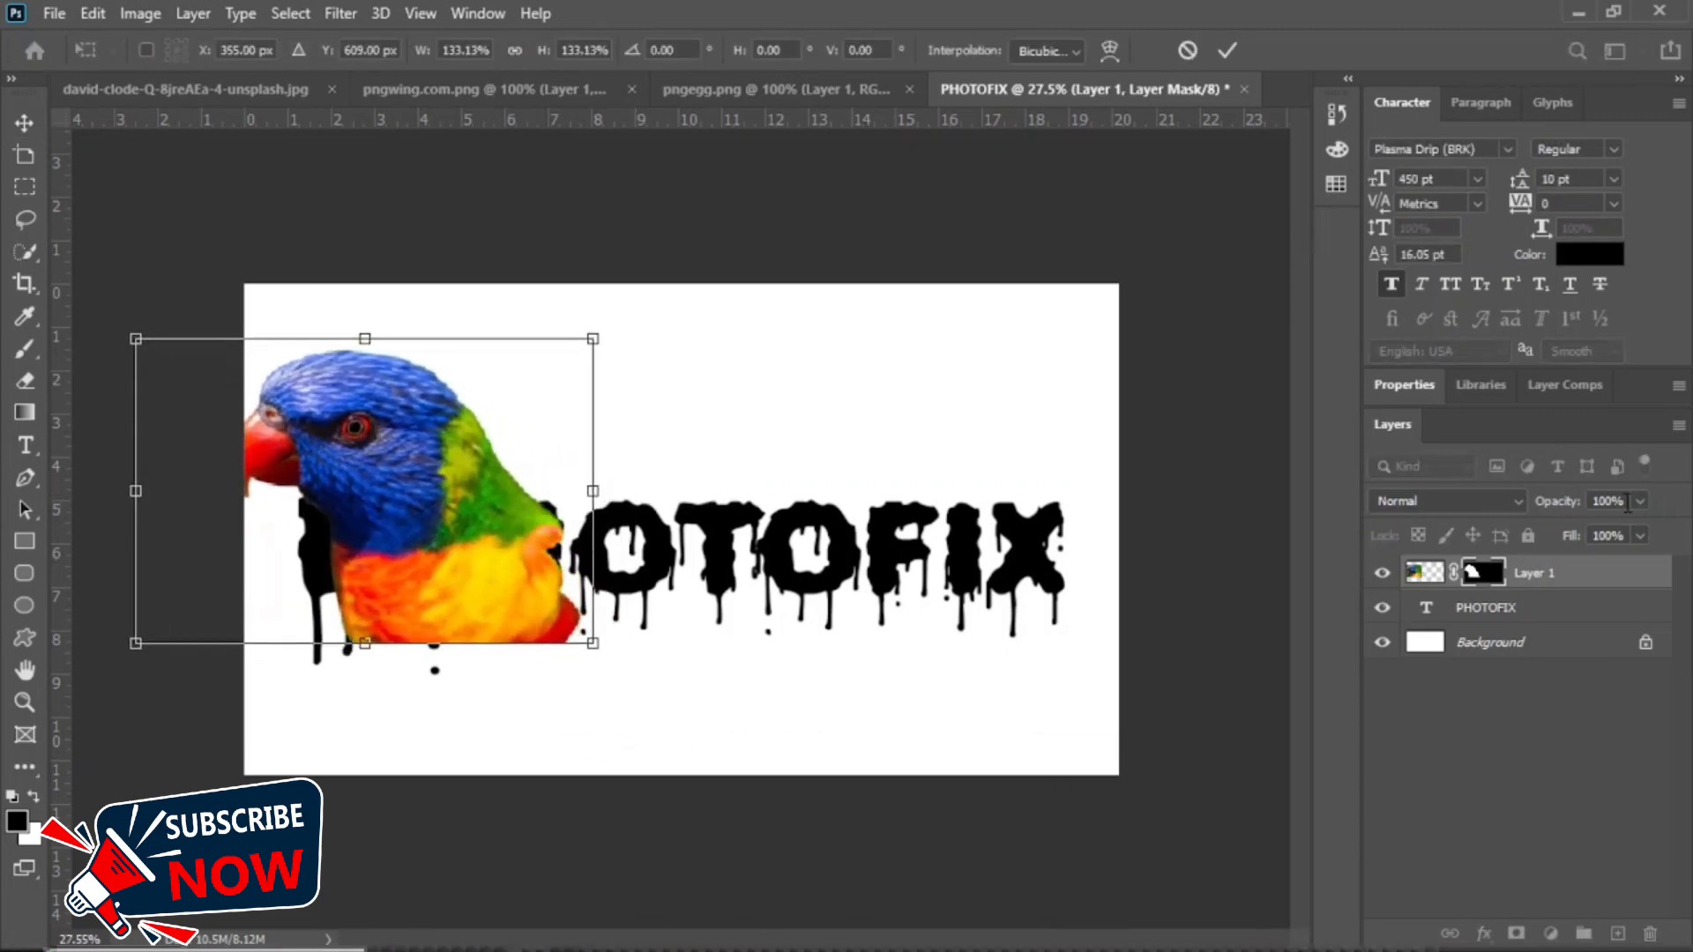
# Lower the parrot layer's opacity to about 45%, then rotate it about 30° and scale it to about 113% to fit over the P.
pyautogui.click(1569, 526)
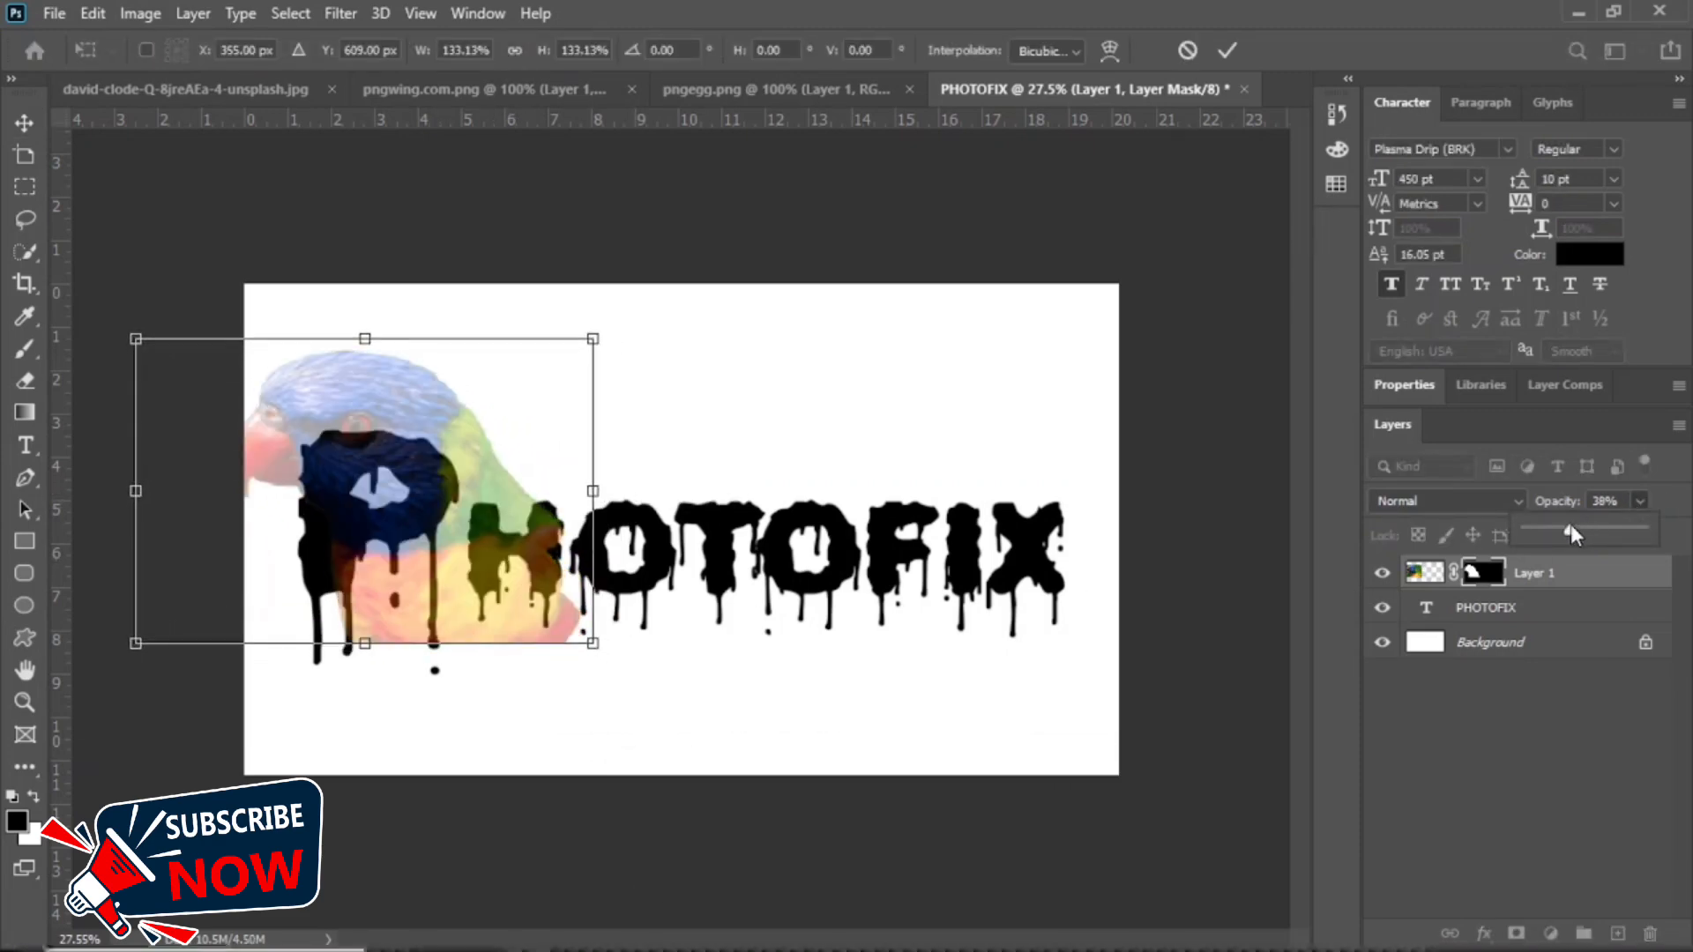
pyautogui.moveTo(544, 488); pyautogui.dragTo(511, 478)
pyautogui.moveTo(588, 461); pyautogui.dragTo(582, 526)
pyautogui.moveTo(455, 467)
pyautogui.mouseDown()
pyautogui.moveTo(429, 484)
pyautogui.moveTo(455, 477)
pyautogui.mouseUp()
pyautogui.moveTo(112, 431); pyautogui.dragTo(172, 447)
pyautogui.moveTo(294, 522); pyautogui.dragTo(268, 485)
pyautogui.moveTo(561, 395); pyautogui.dragTo(616, 476)
pyautogui.moveTo(380, 485); pyautogui.dragTo(397, 476)
pyautogui.moveTo(619, 437); pyautogui.dragTo(620, 462)
pyautogui.moveTo(507, 490); pyautogui.dragTo(507, 474)
pyautogui.moveTo(421, 409); pyautogui.dragTo(419, 417)
pyautogui.moveTo(577, 445); pyautogui.dragTo(585, 443)
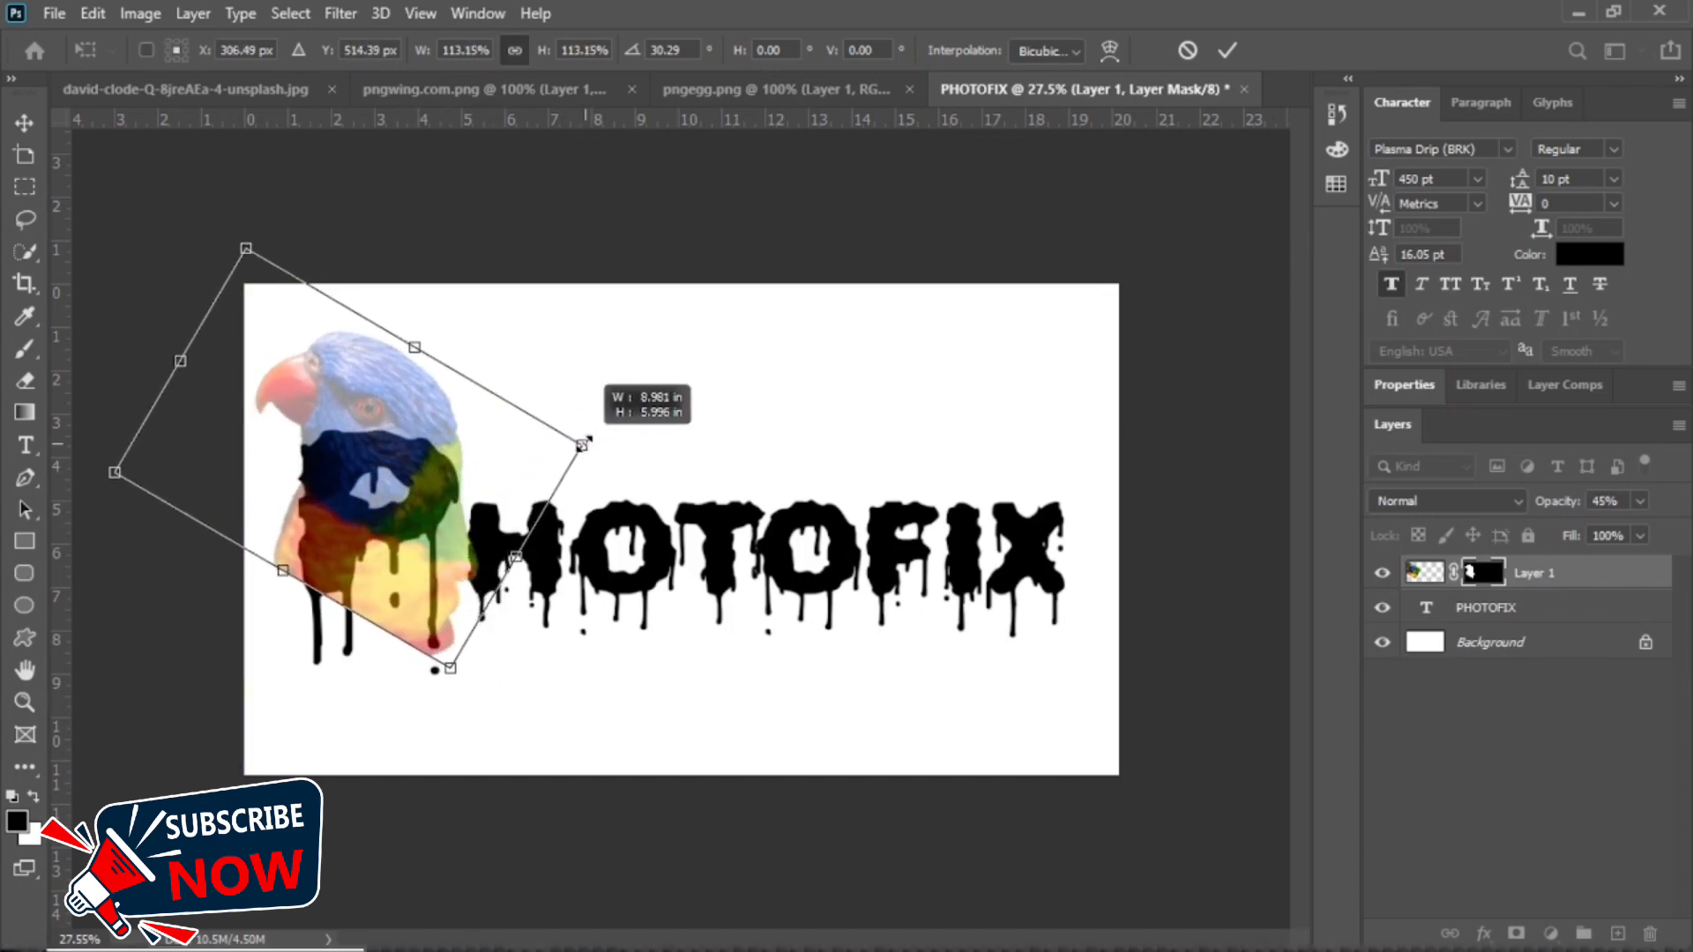
pyautogui.press('Return')
# Restore the parrot layer's opacity to 100%.
pyautogui.click(1639, 500)
pyautogui.moveTo(1651, 531); pyautogui.dragTo(1685, 531)
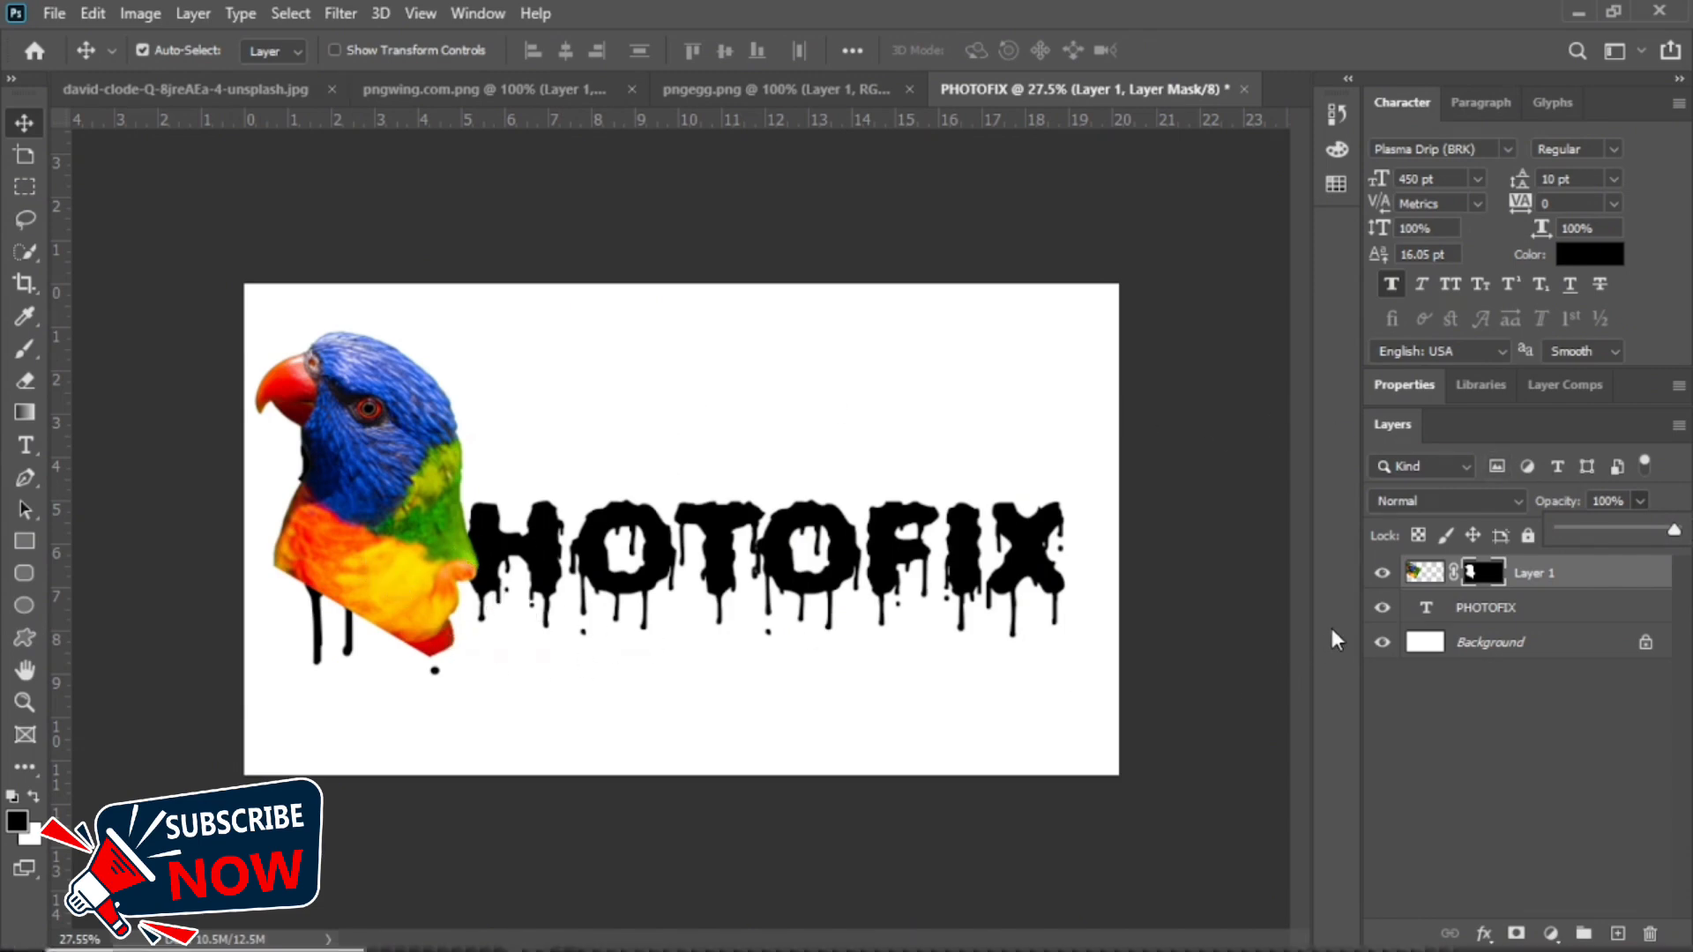
# Duplicate the parrot layer, place the copy below the PHOTOFIX text layer and hide it.
pyautogui.click(1584, 578)
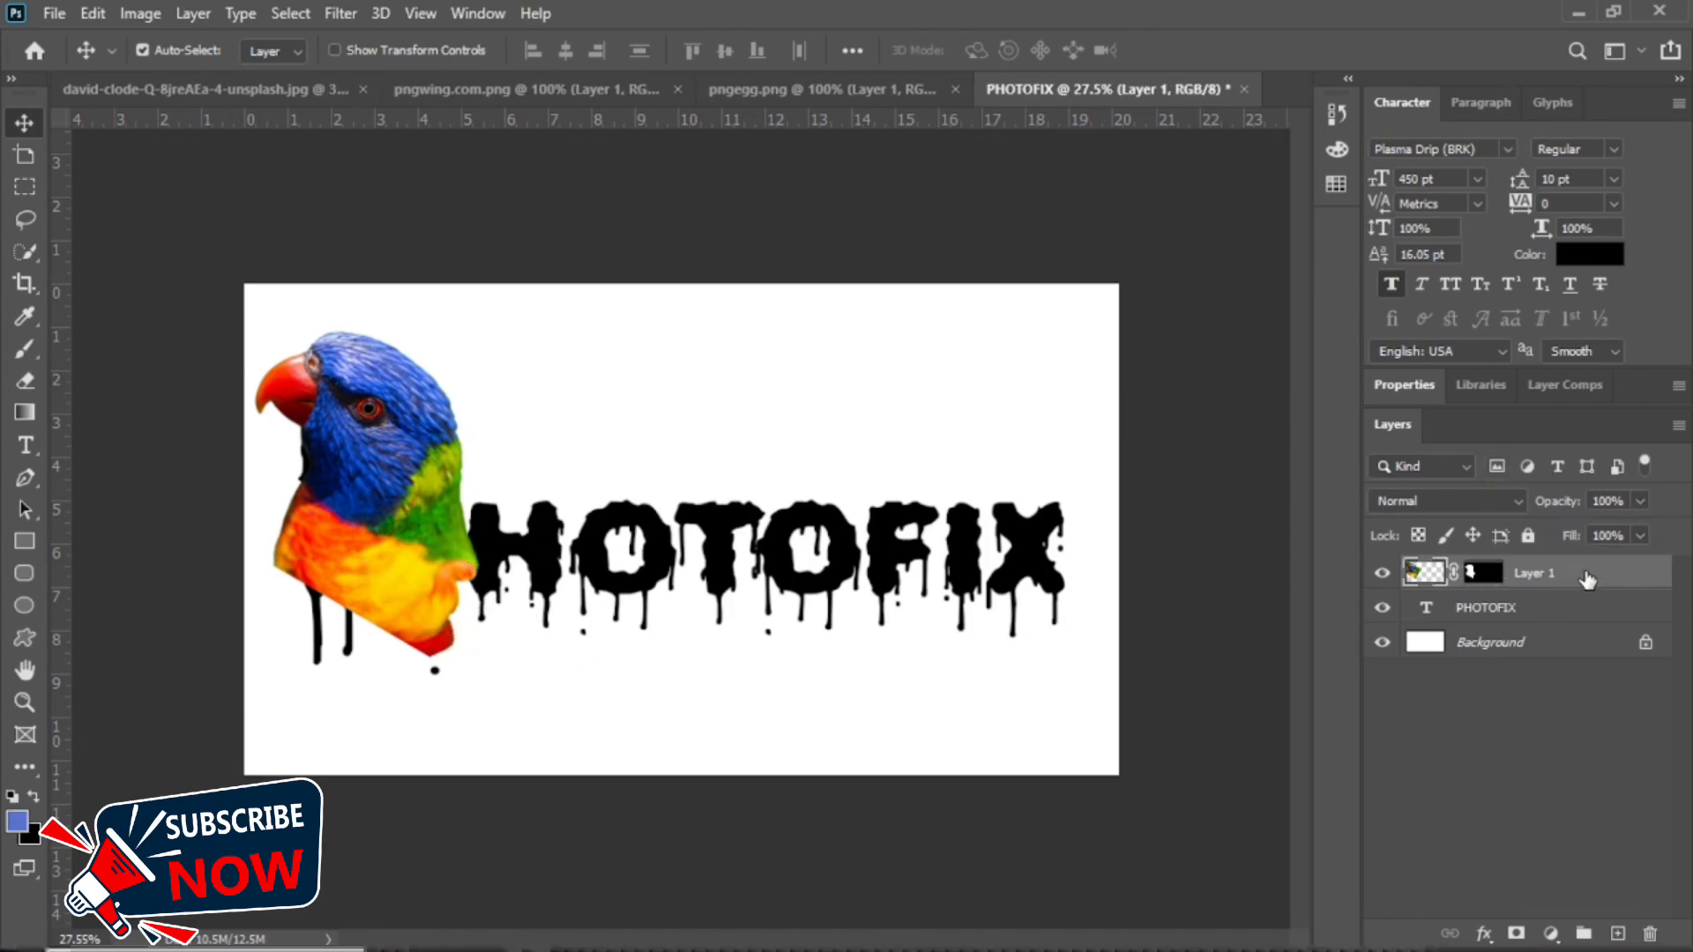
pyautogui.hotkey('ctrl', 'j')
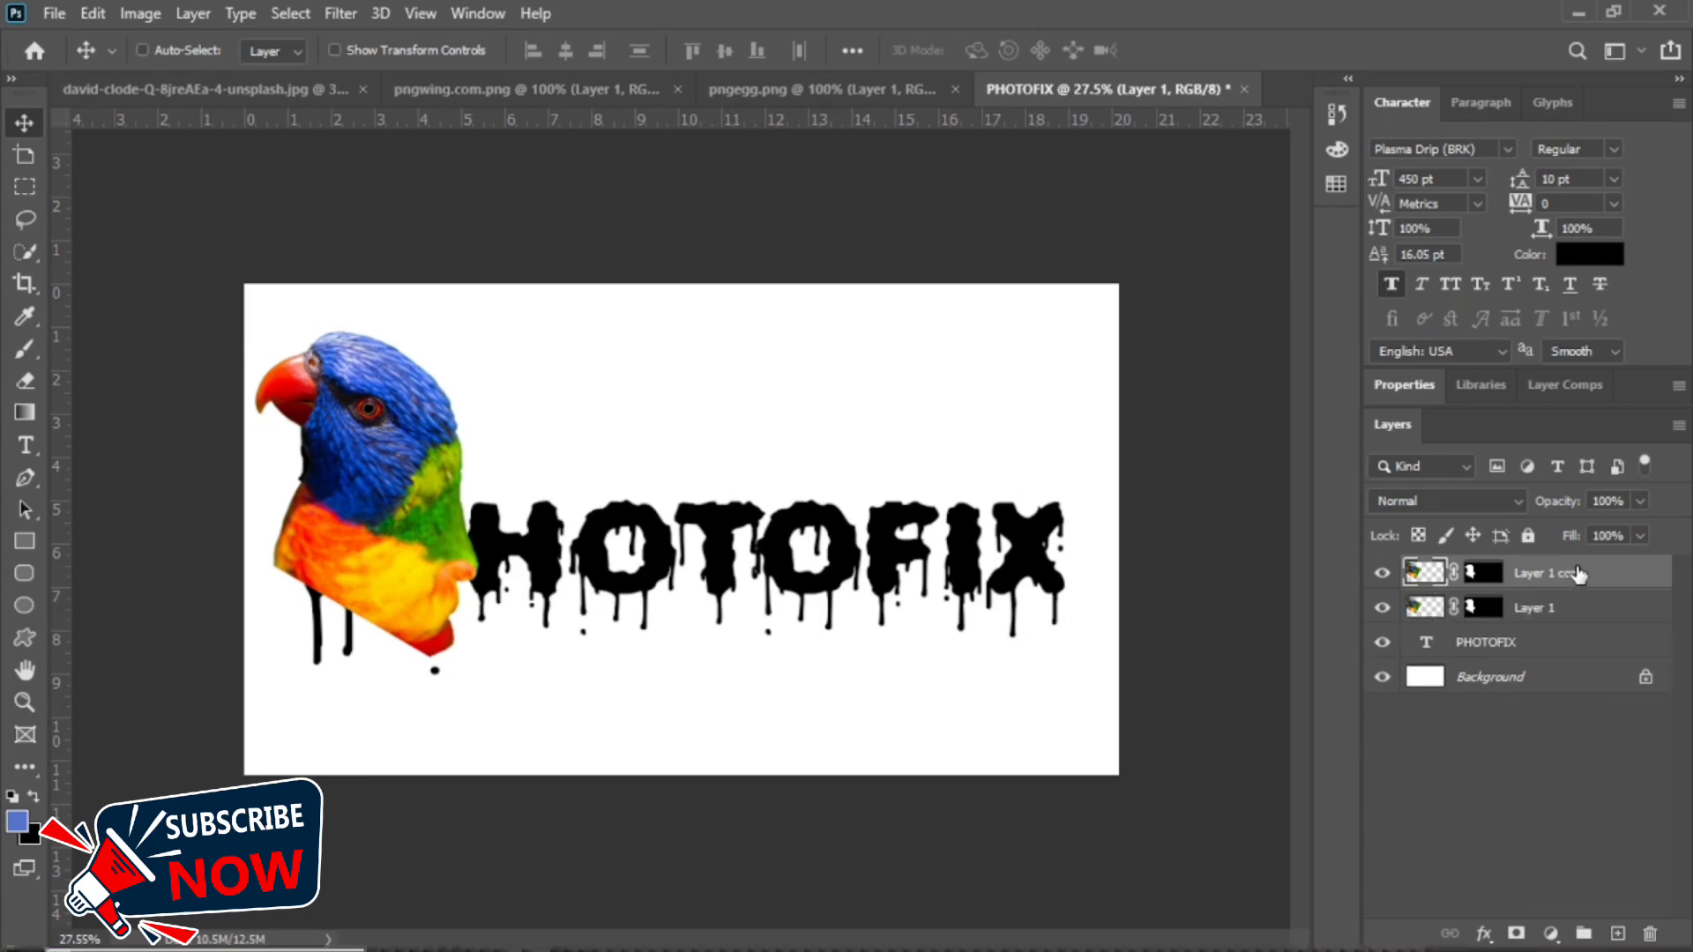
pyautogui.moveTo(1554, 578); pyautogui.dragTo(1556, 649)
pyautogui.click(1382, 642)
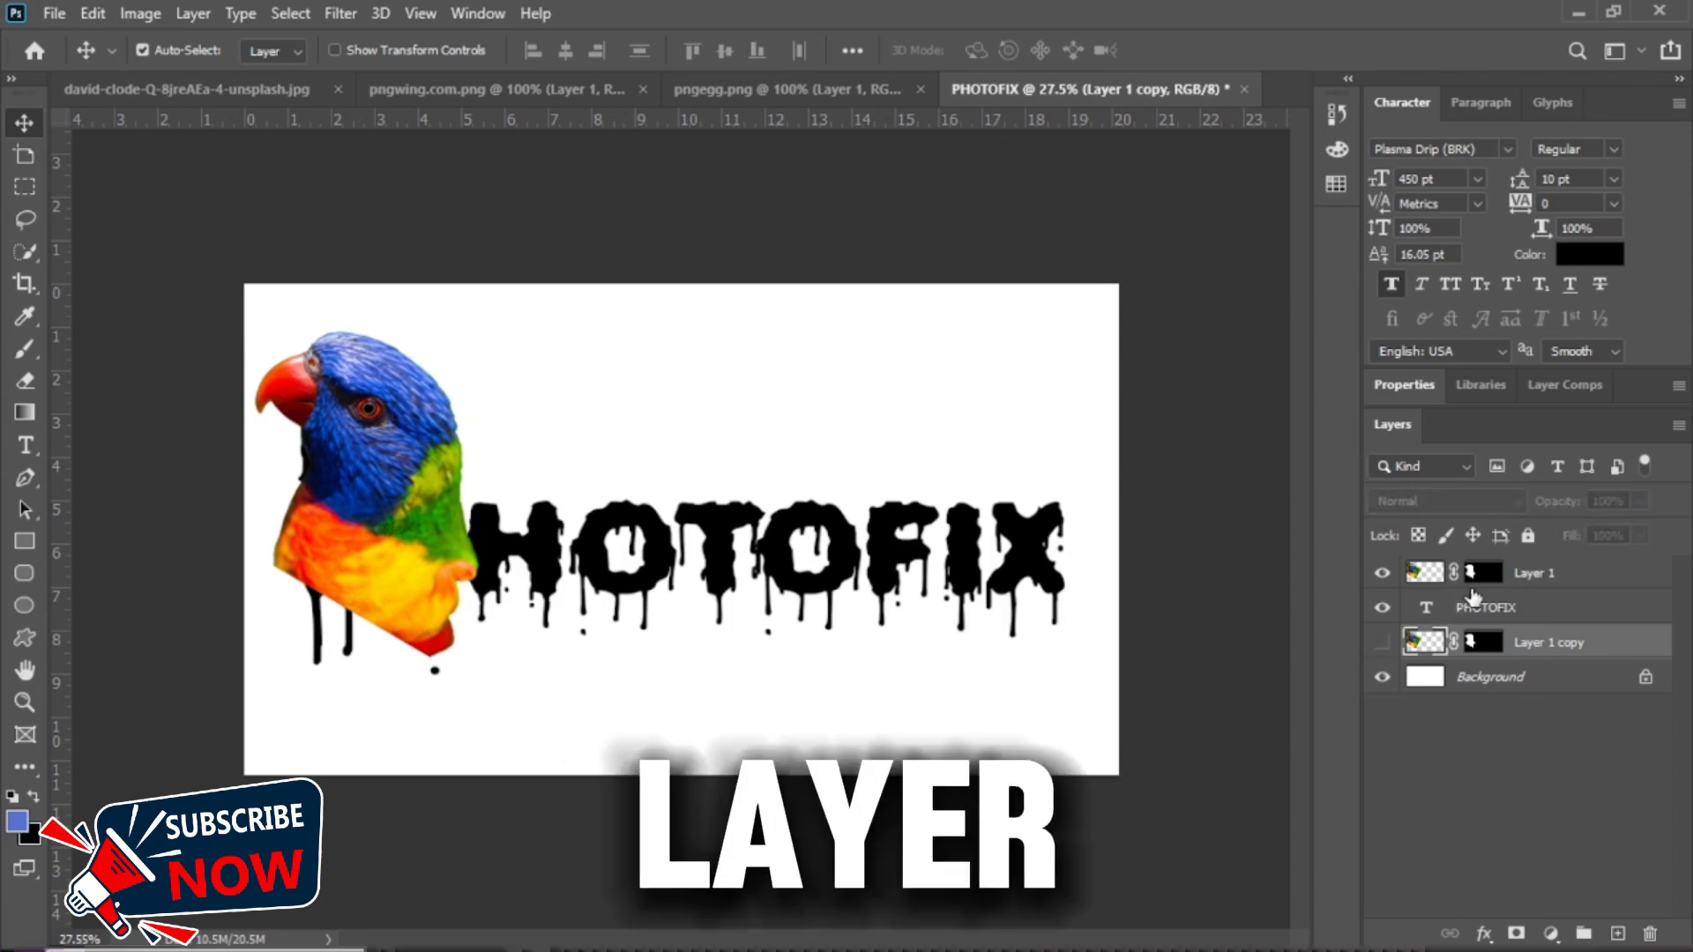
# Load the PHOTOFIX letter shapes as a selection, target the mask of Layer 1 and invert the selection.
pyautogui.keyDown('ctrl'); pyautogui.click(1429, 608); pyautogui.keyUp('ctrl')
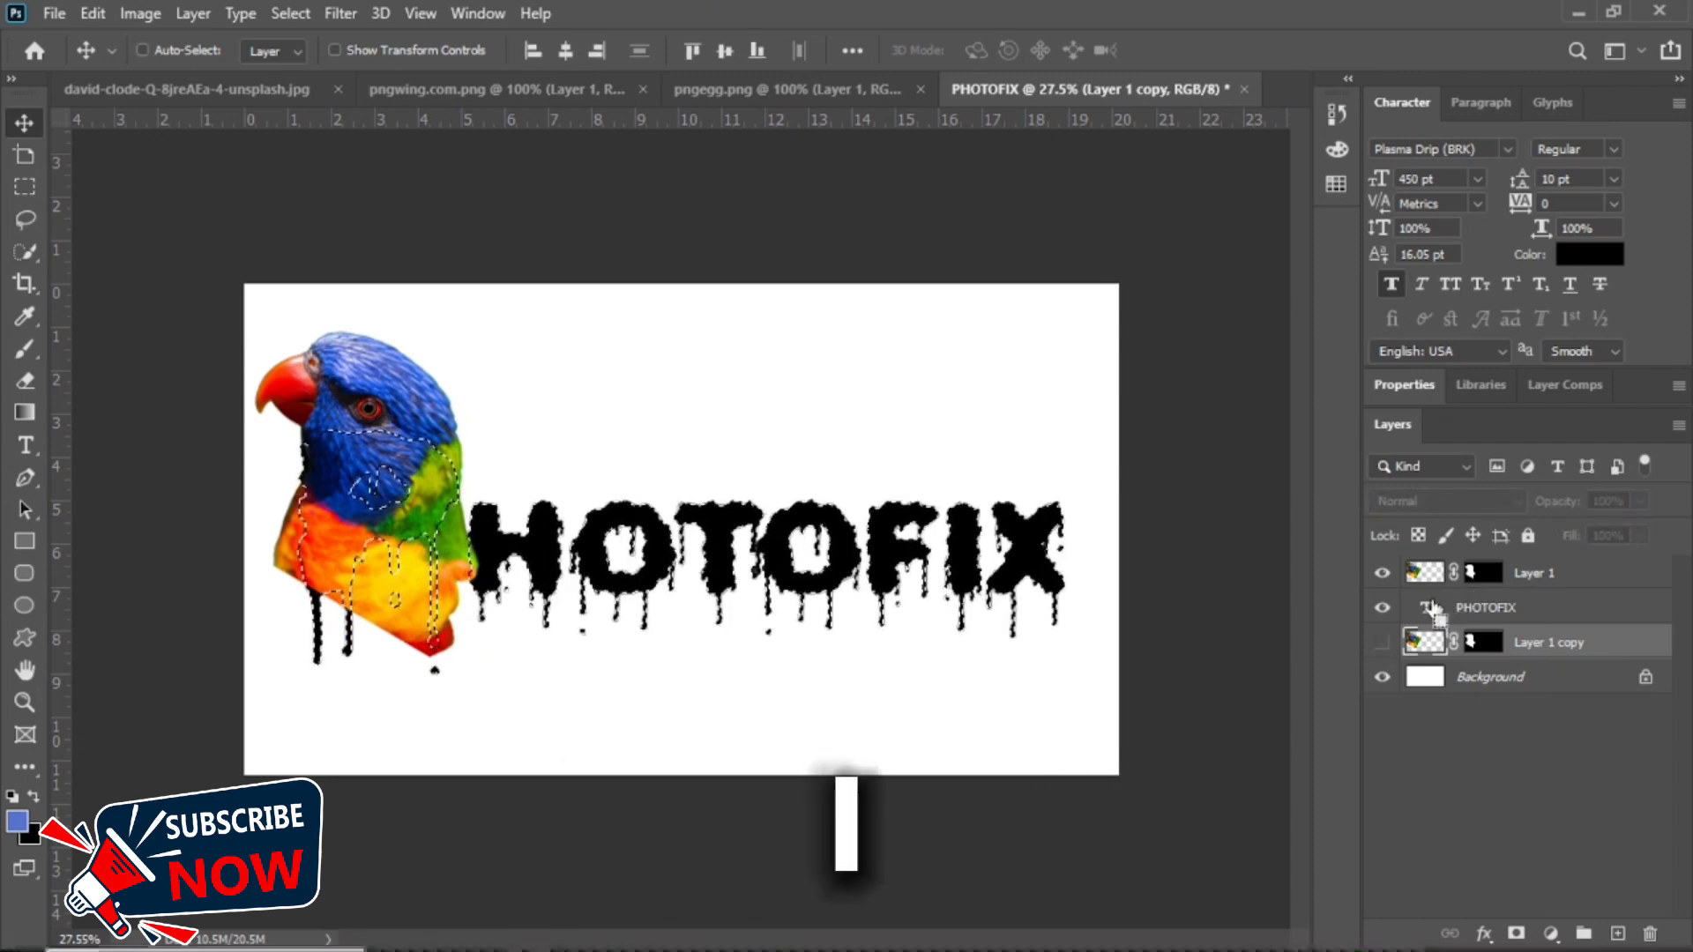
pyautogui.click(1486, 573)
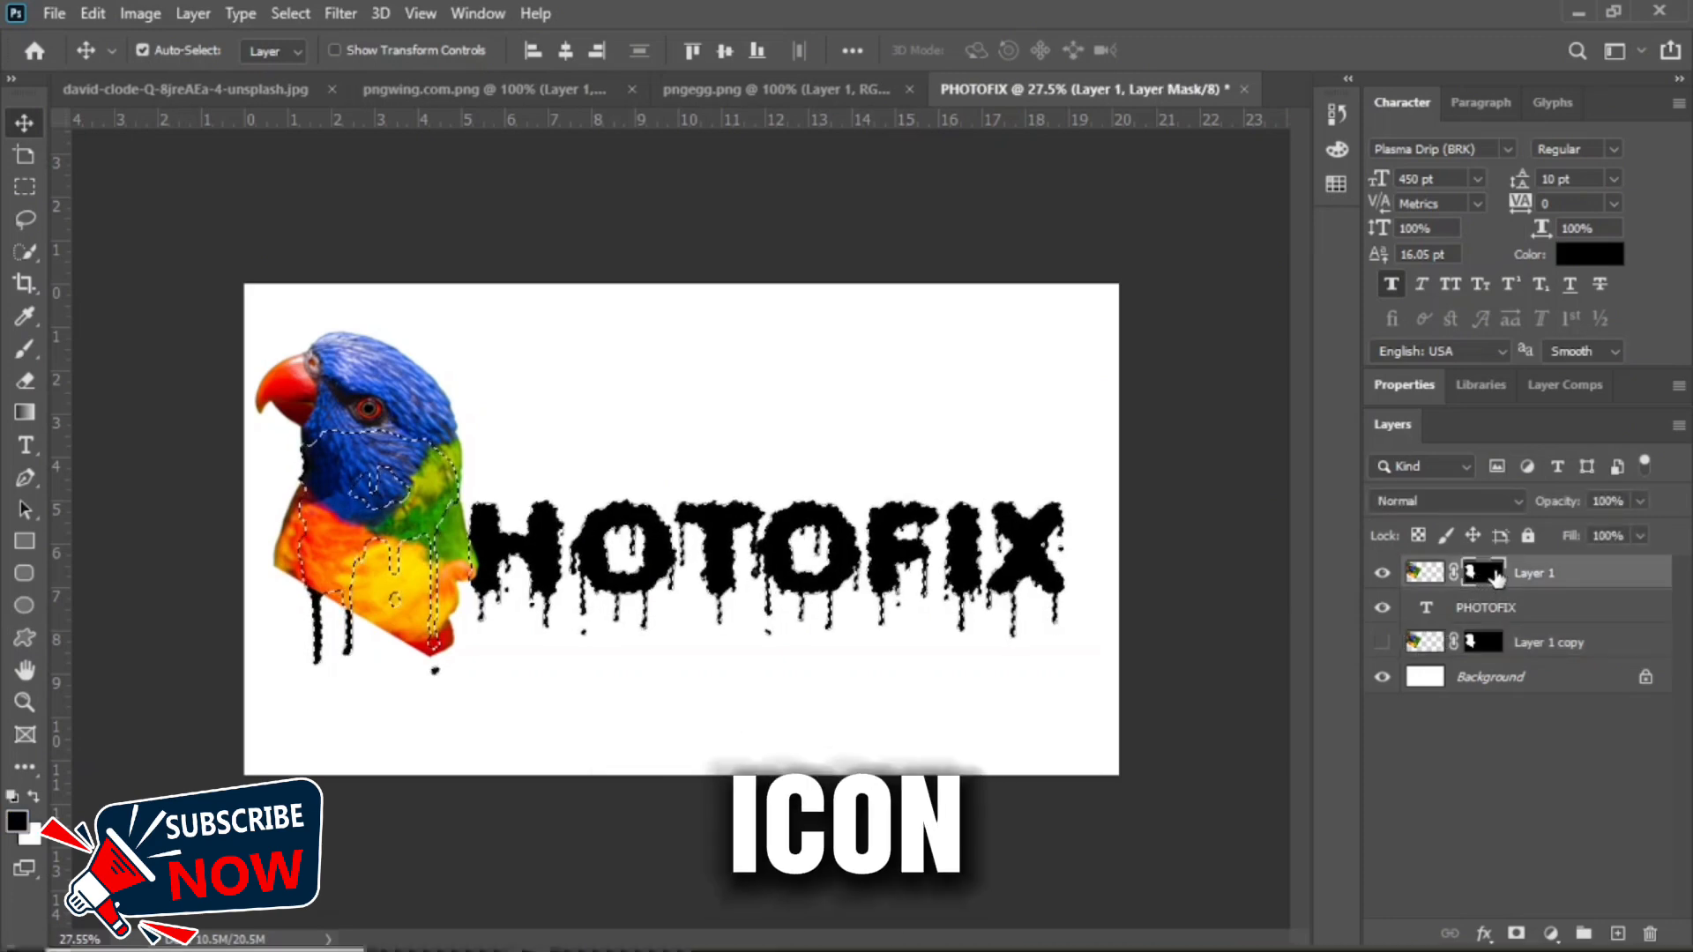
pyautogui.press('b')
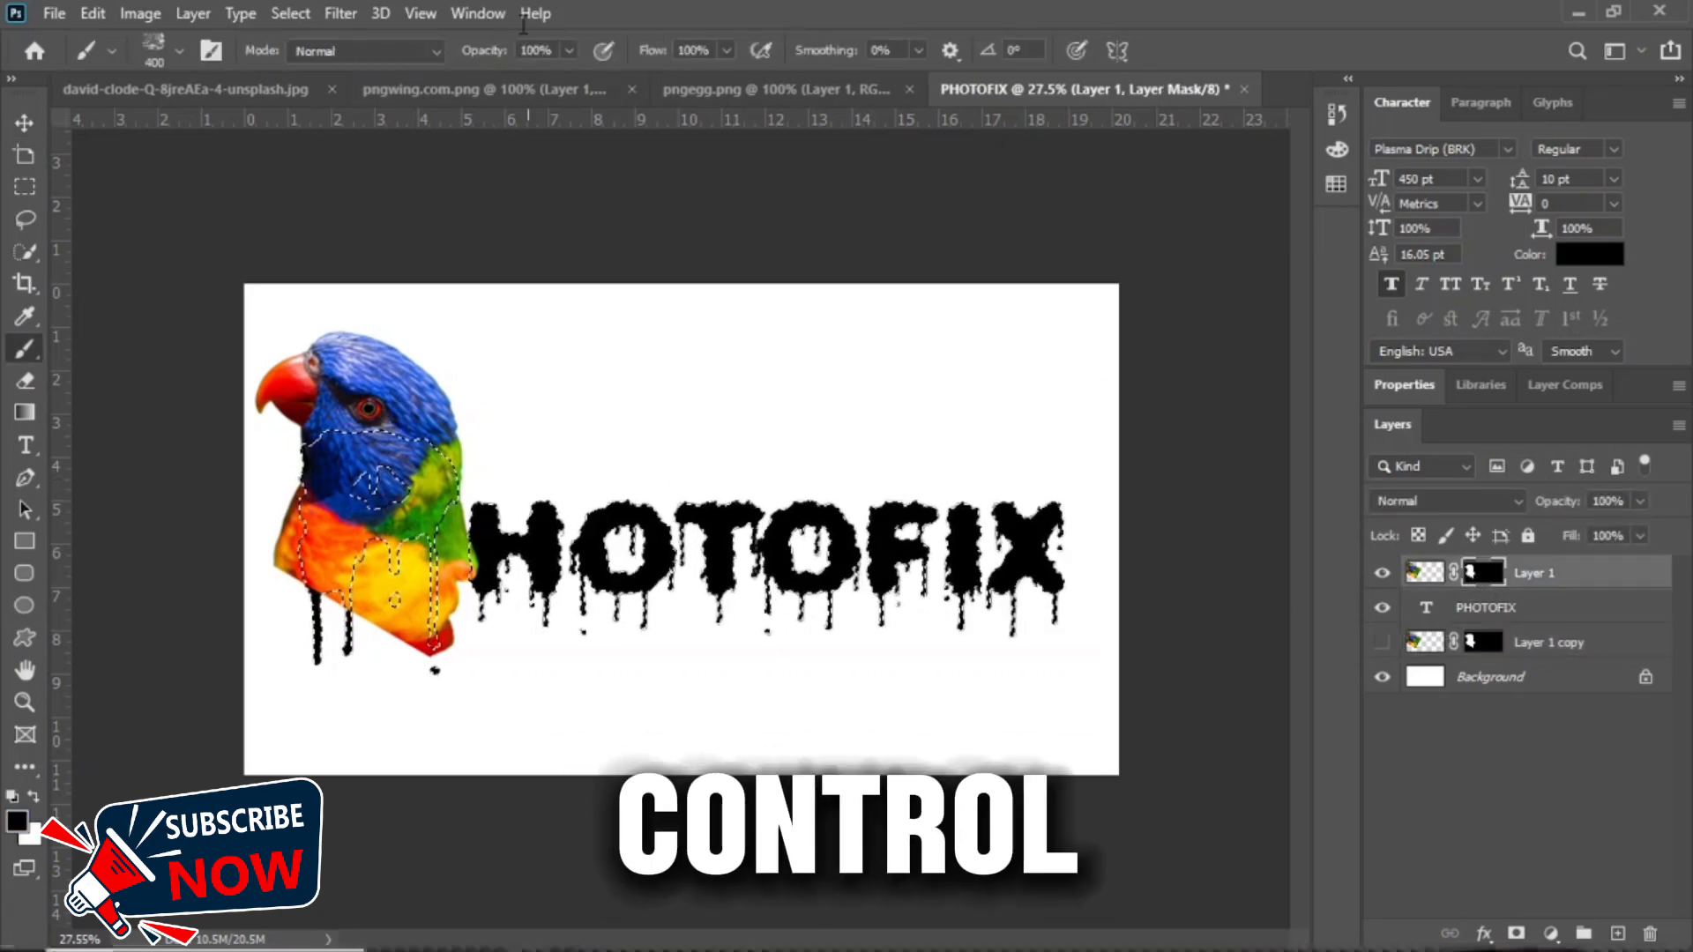
pyautogui.click(284, 12)
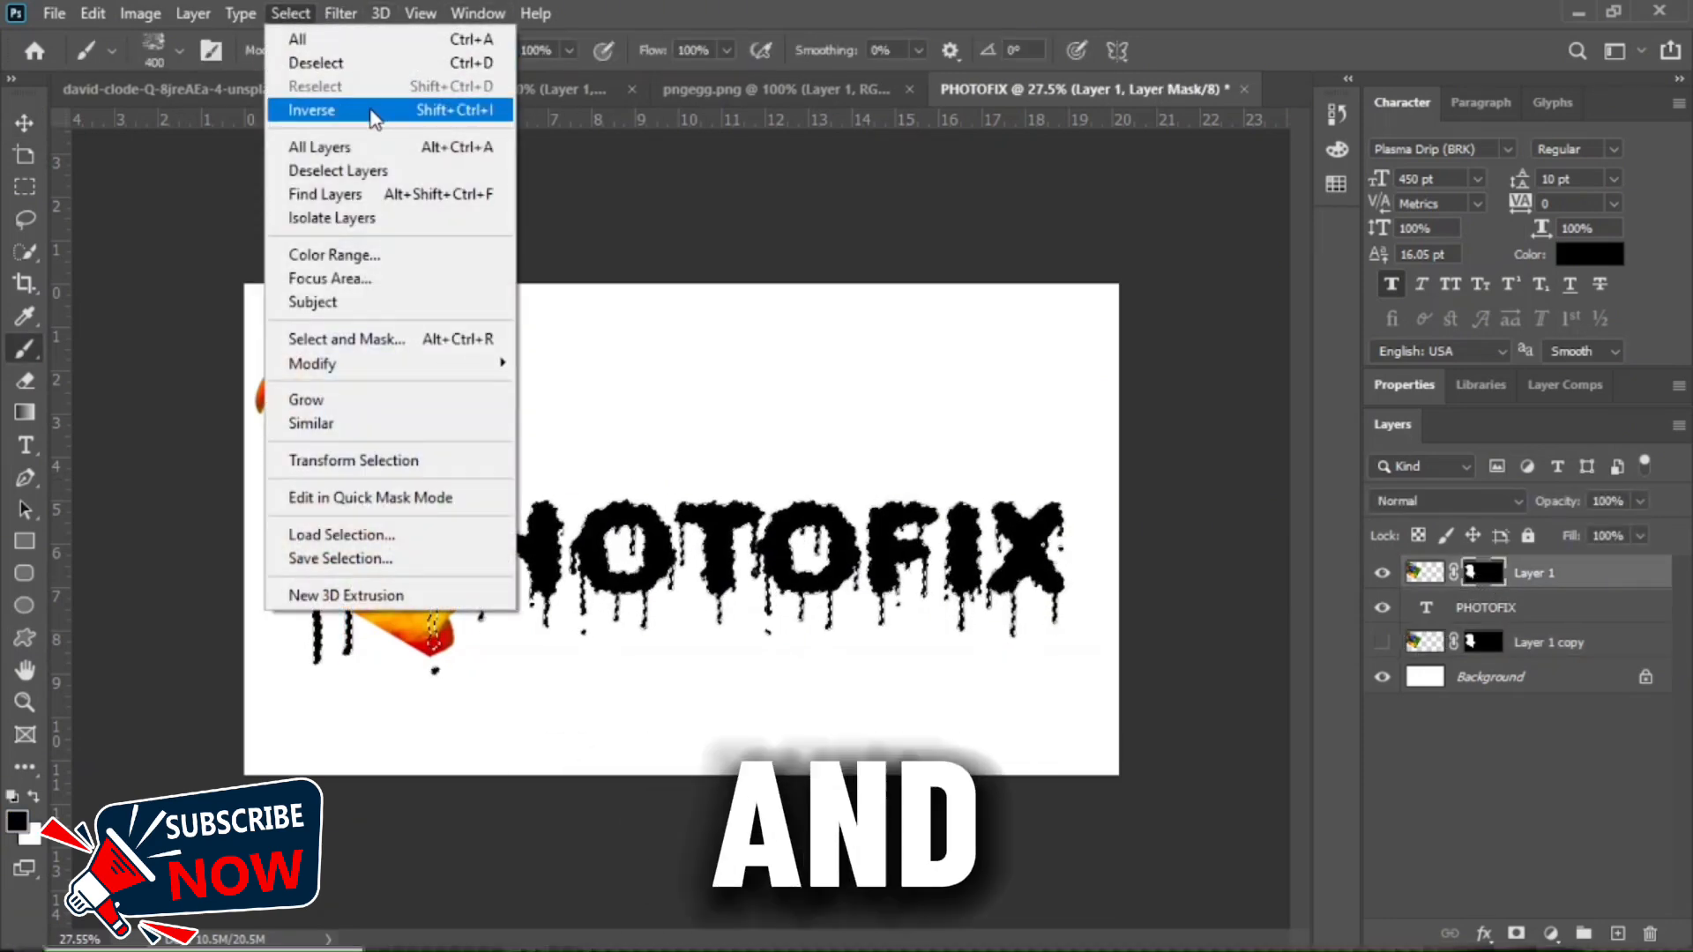
pyautogui.click(348, 107)
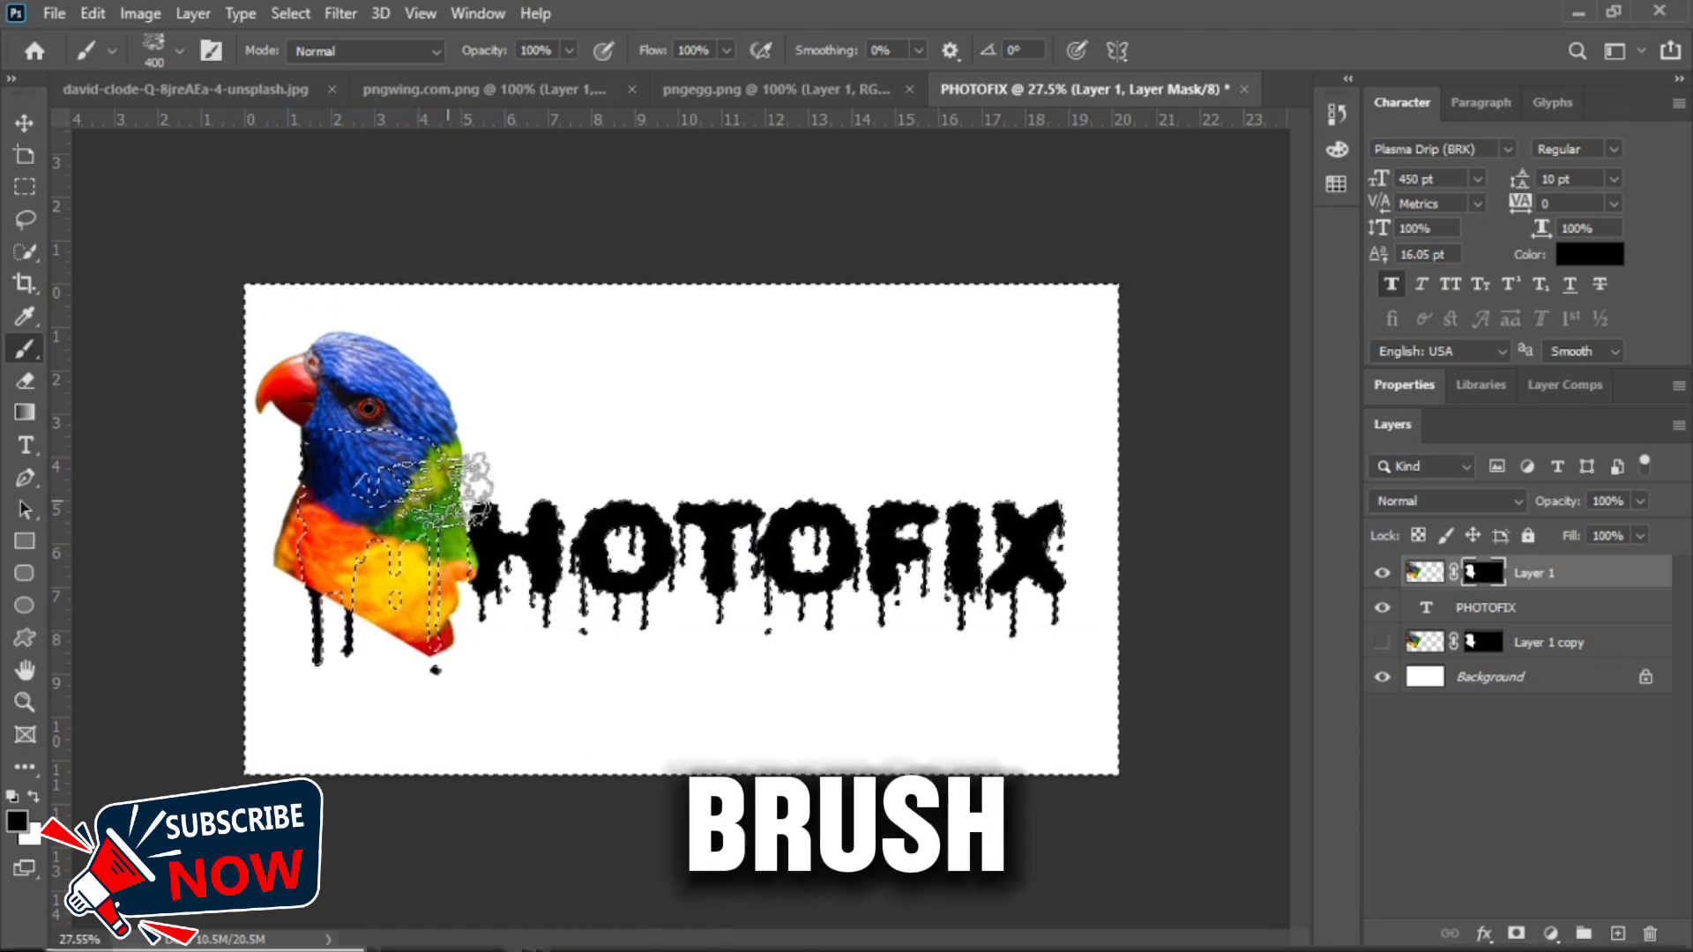
# Choose the Soft Round brush at 200 px and mask out the parrot beside and around the P's rightmost drip.
pyautogui.click(177, 50)
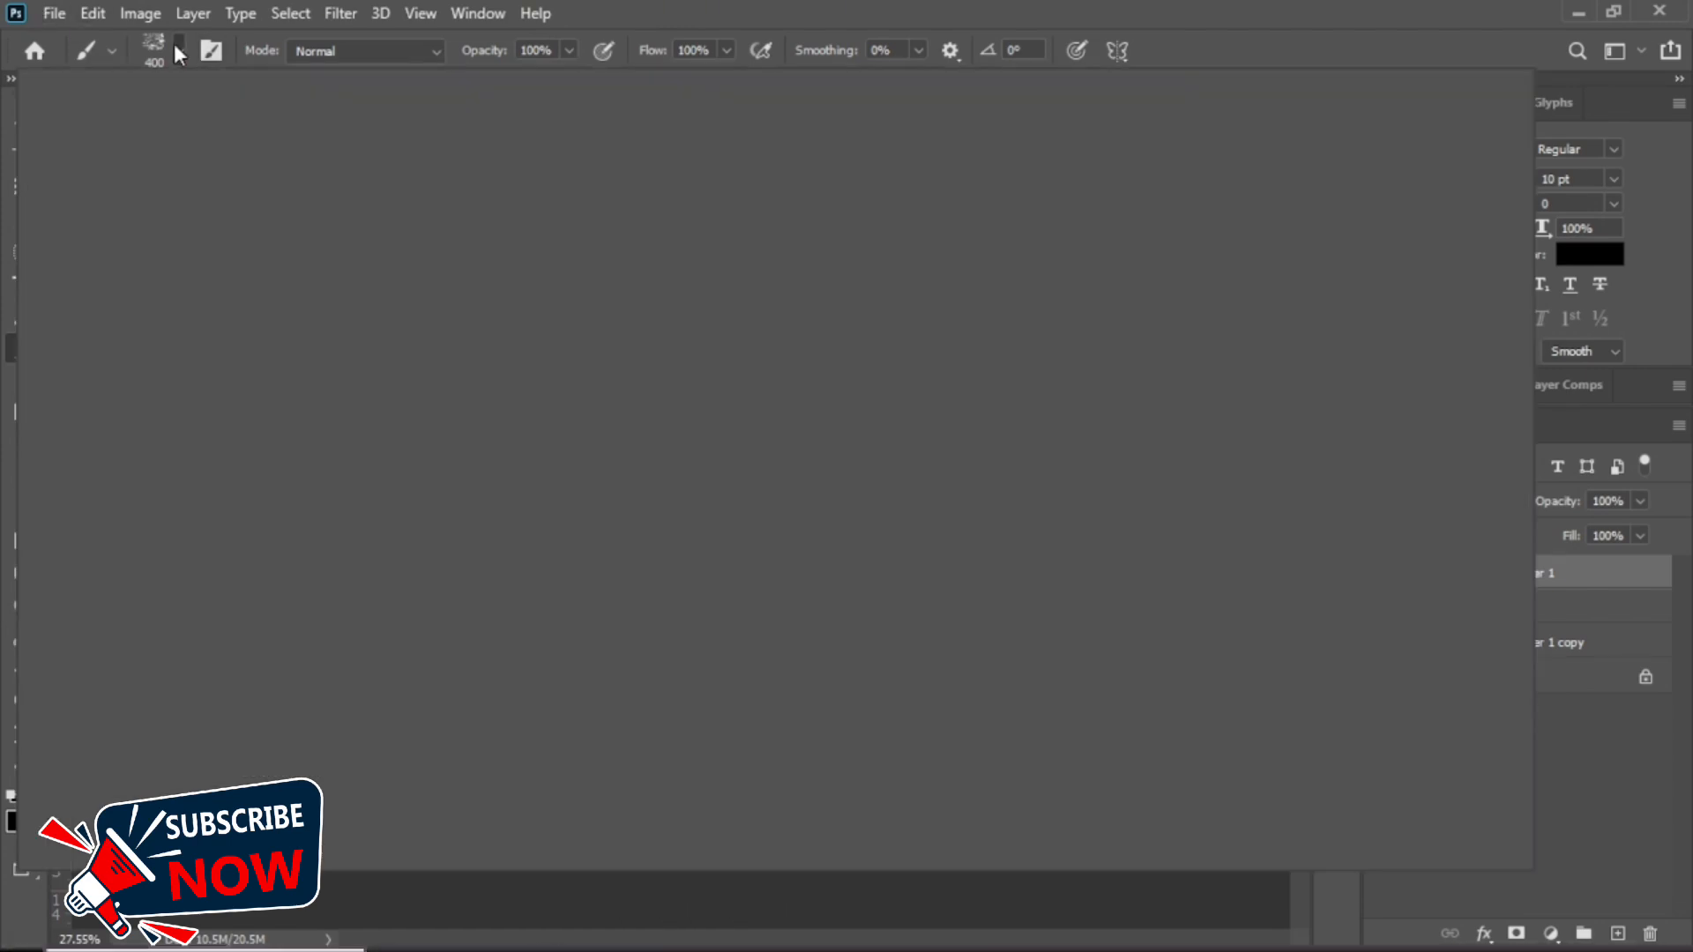
pyautogui.click(120, 325)
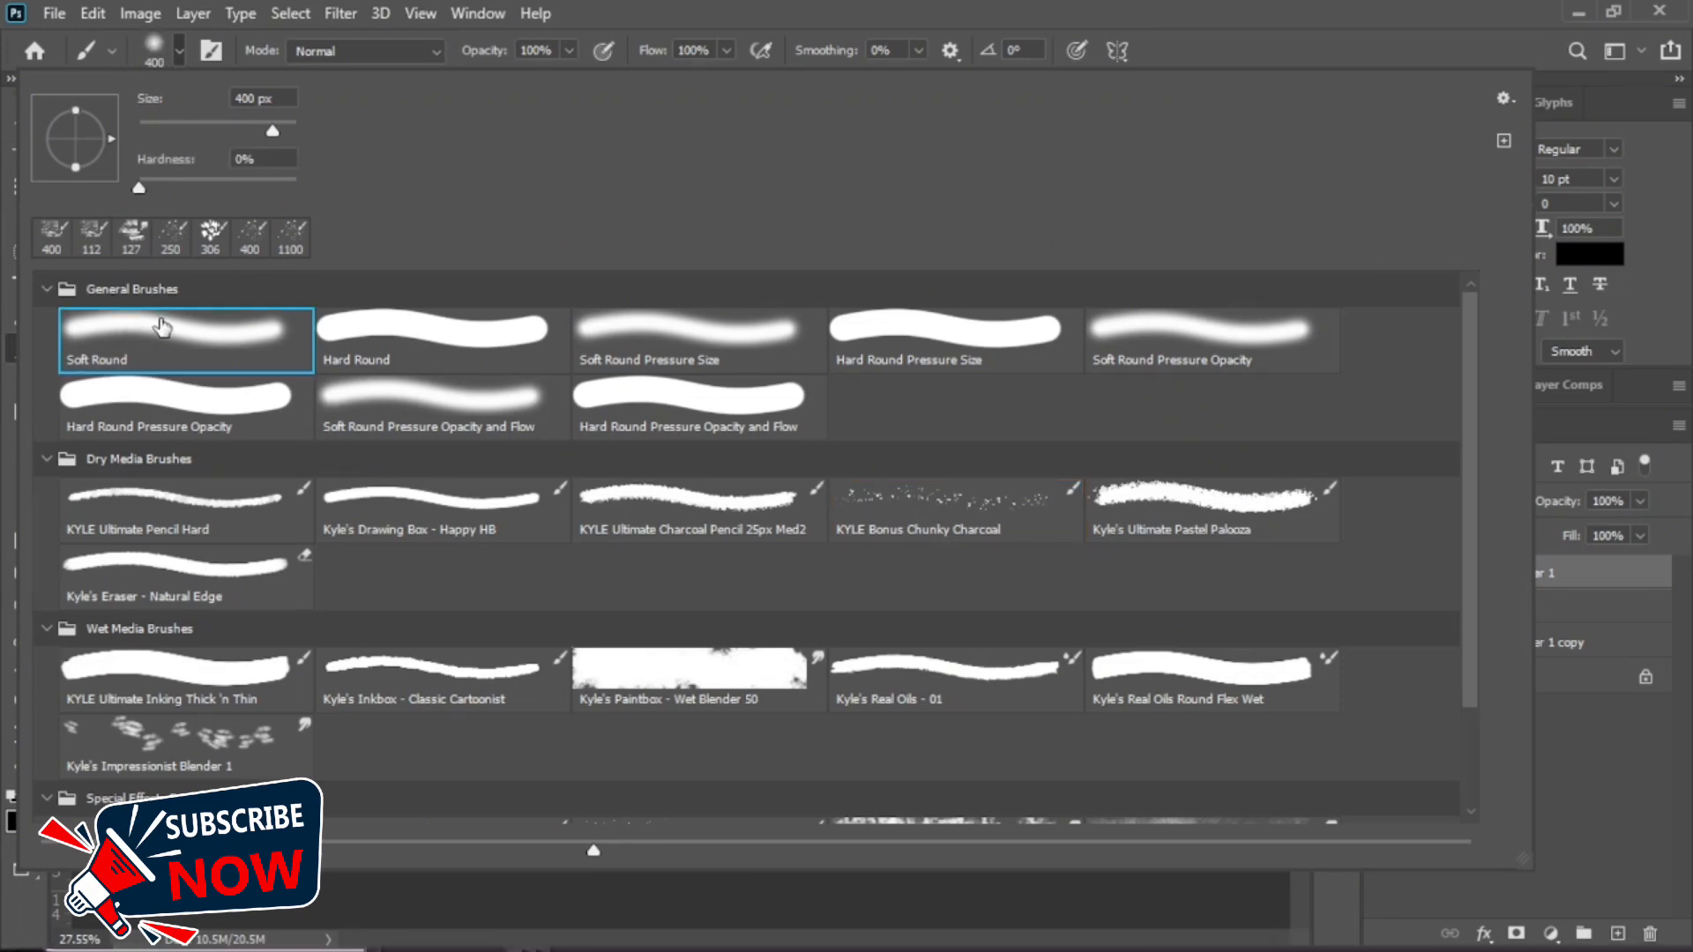
pyautogui.doubleClick(159, 322)
pyautogui.moveTo(434, 664); pyautogui.dragTo(473, 545)
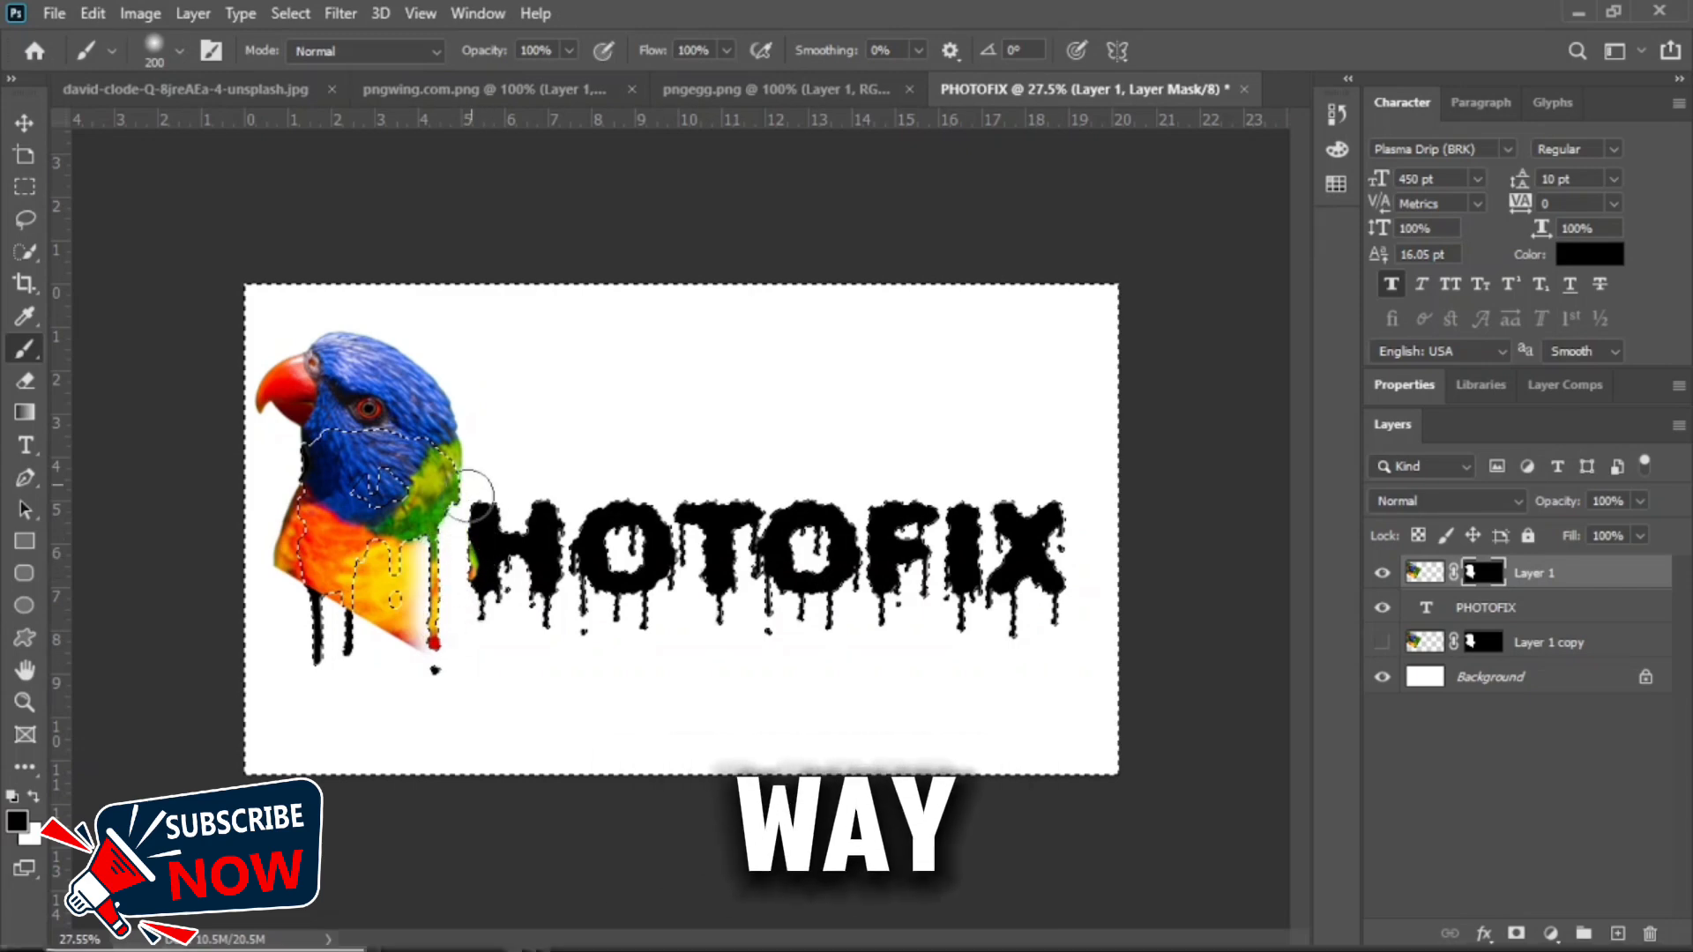
pyautogui.hotkey('ctrl', 'z')
pyautogui.moveTo(467, 522)
pyautogui.mouseDown()
pyautogui.moveTo(432, 561)
pyautogui.moveTo(451, 647)
pyautogui.mouseUp()
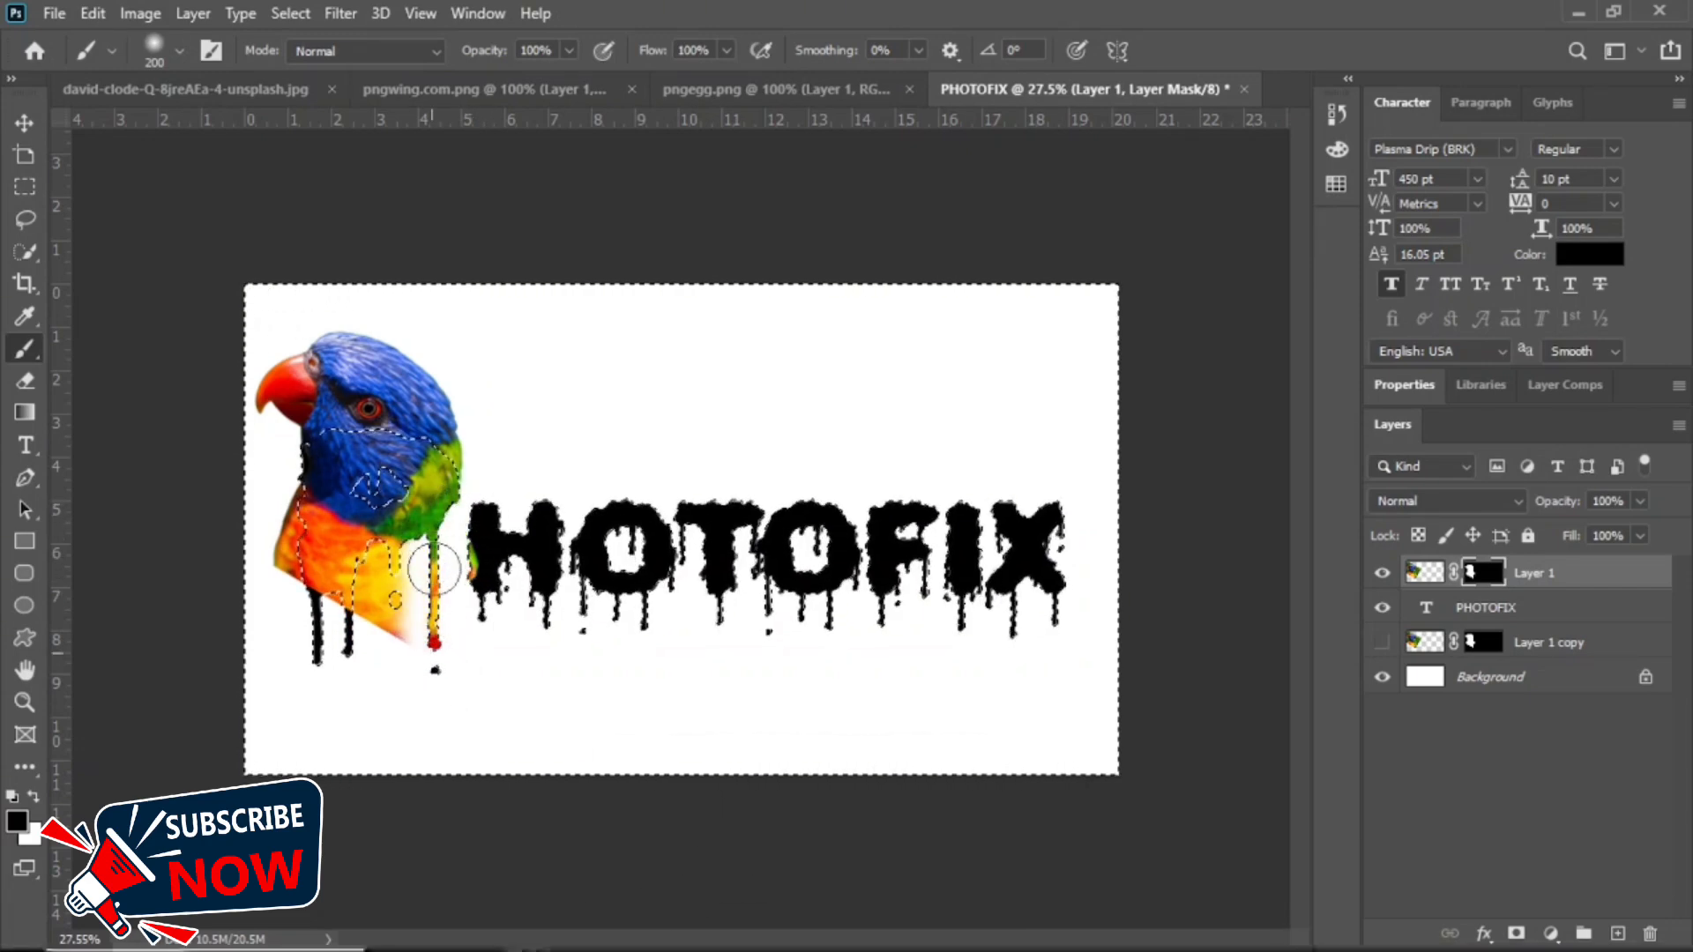
# Mask out the remaining parrot around the P's stem, between its drips and inside its counter, and deselect.
pyautogui.moveTo(404, 548)
pyautogui.mouseDown()
pyautogui.moveTo(317, 631)
pyautogui.moveTo(294, 587)
pyautogui.moveTo(295, 516)
pyautogui.moveTo(330, 504)
pyautogui.moveTo(296, 496)
pyautogui.moveTo(318, 513)
pyautogui.moveTo(298, 524)
pyautogui.moveTo(315, 602)
pyautogui.mouseUp()
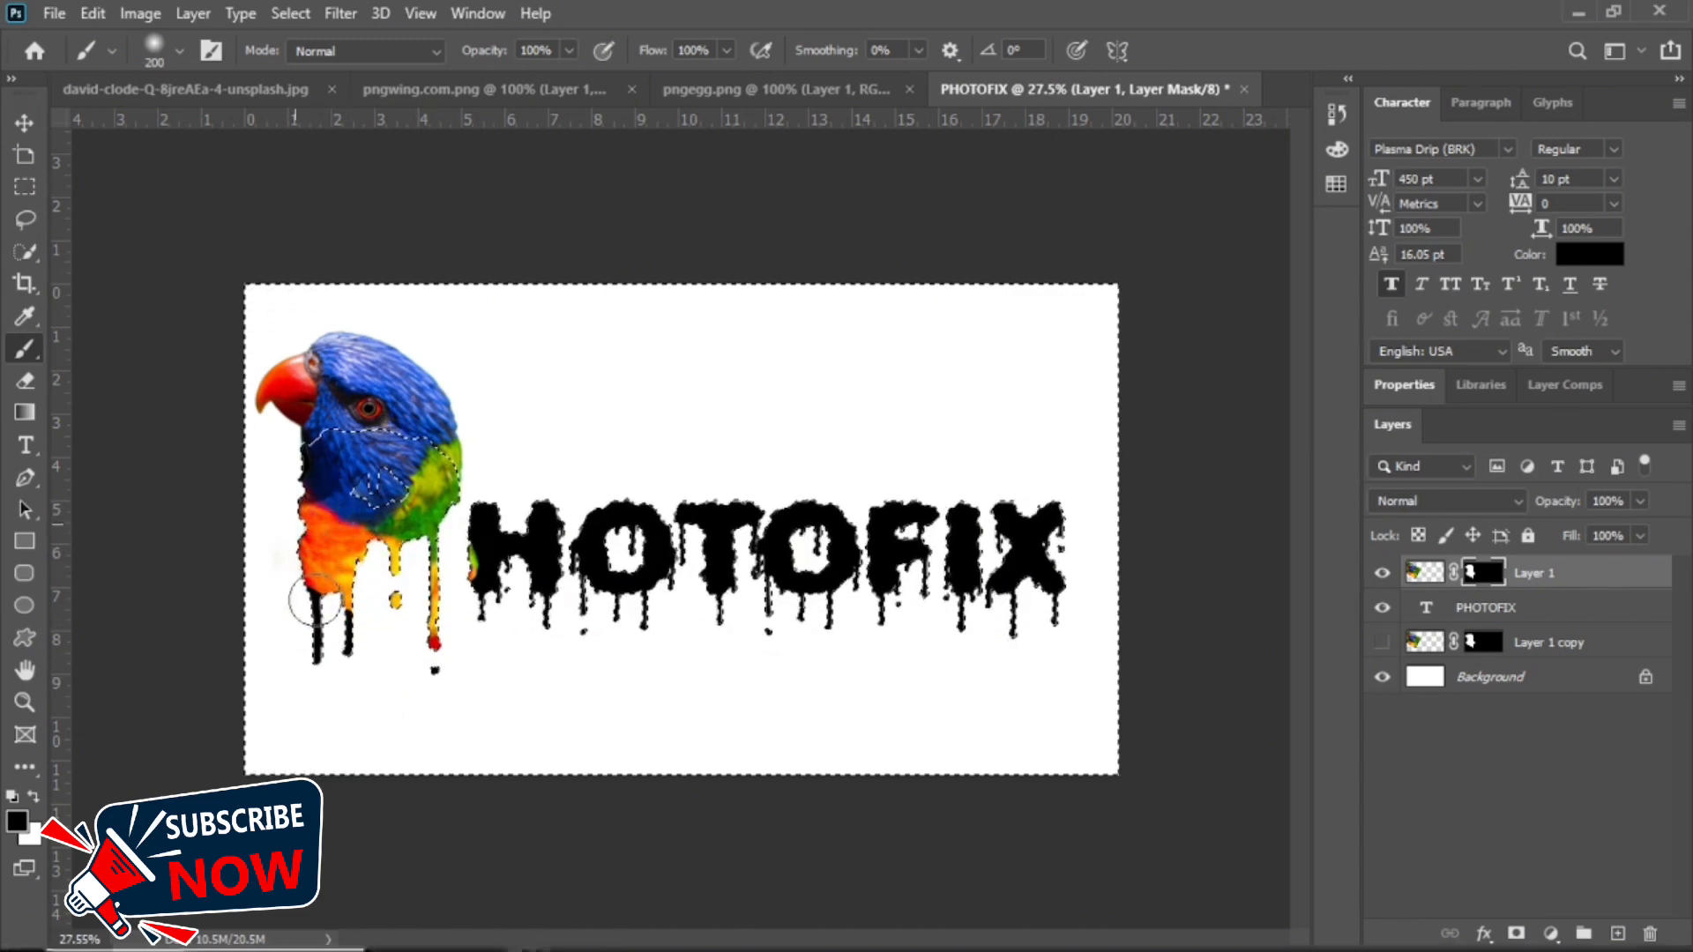
pyautogui.moveTo(366, 490); pyautogui.dragTo(415, 483)
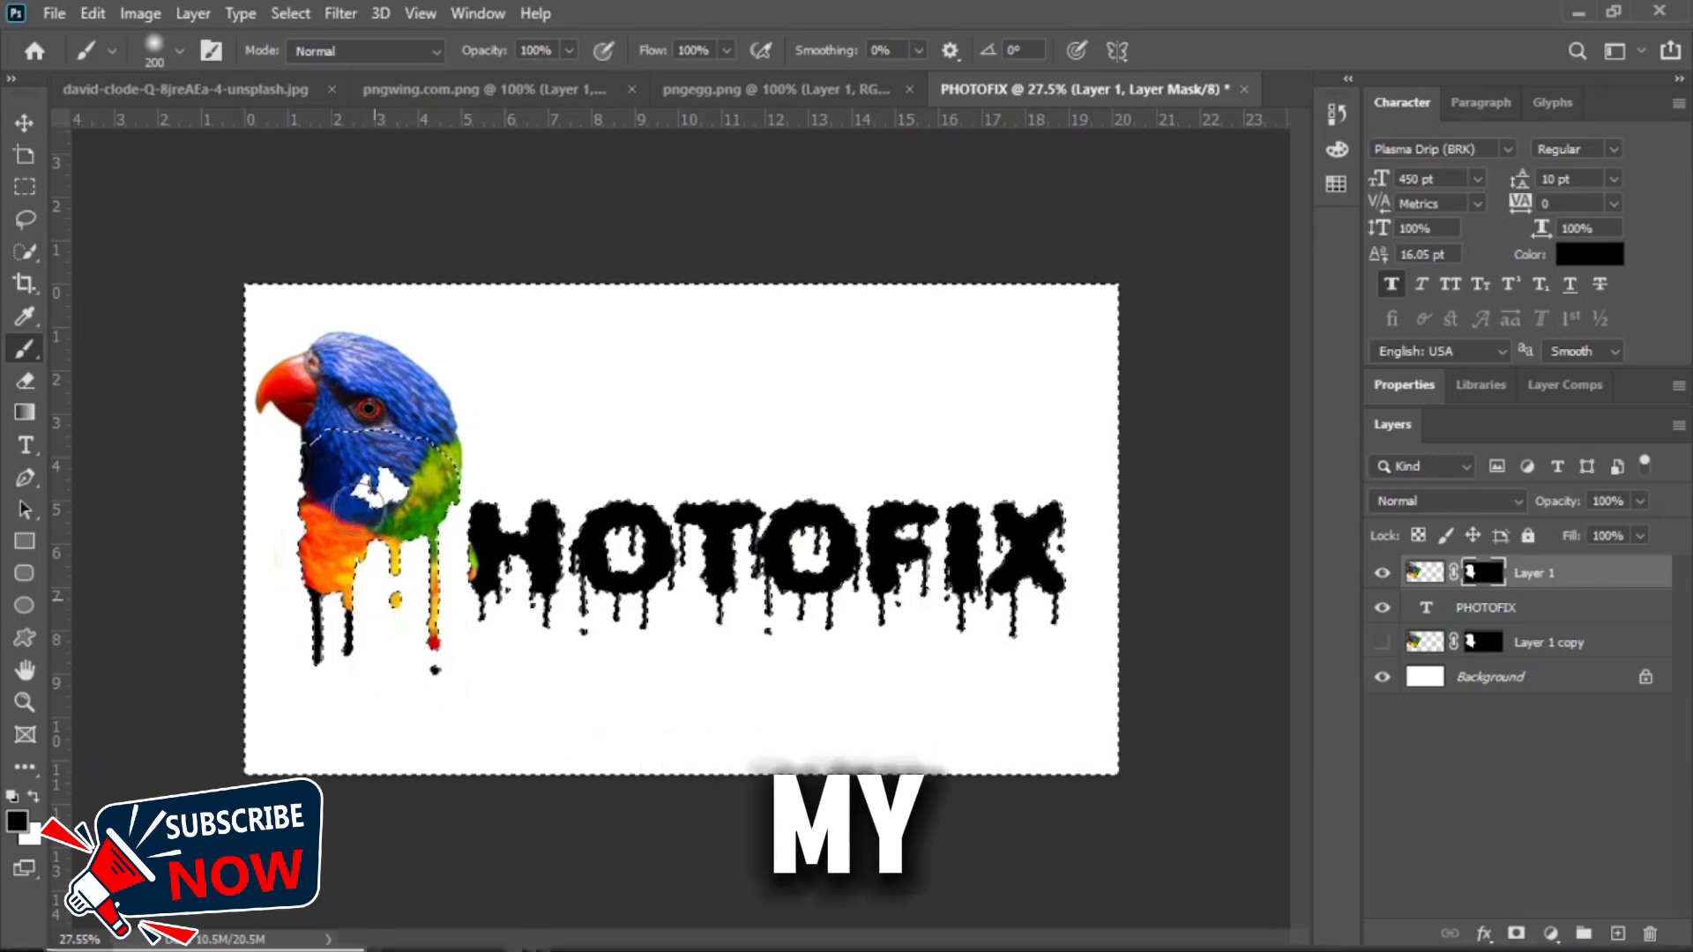
pyautogui.hotkey('ctrl', 'd')
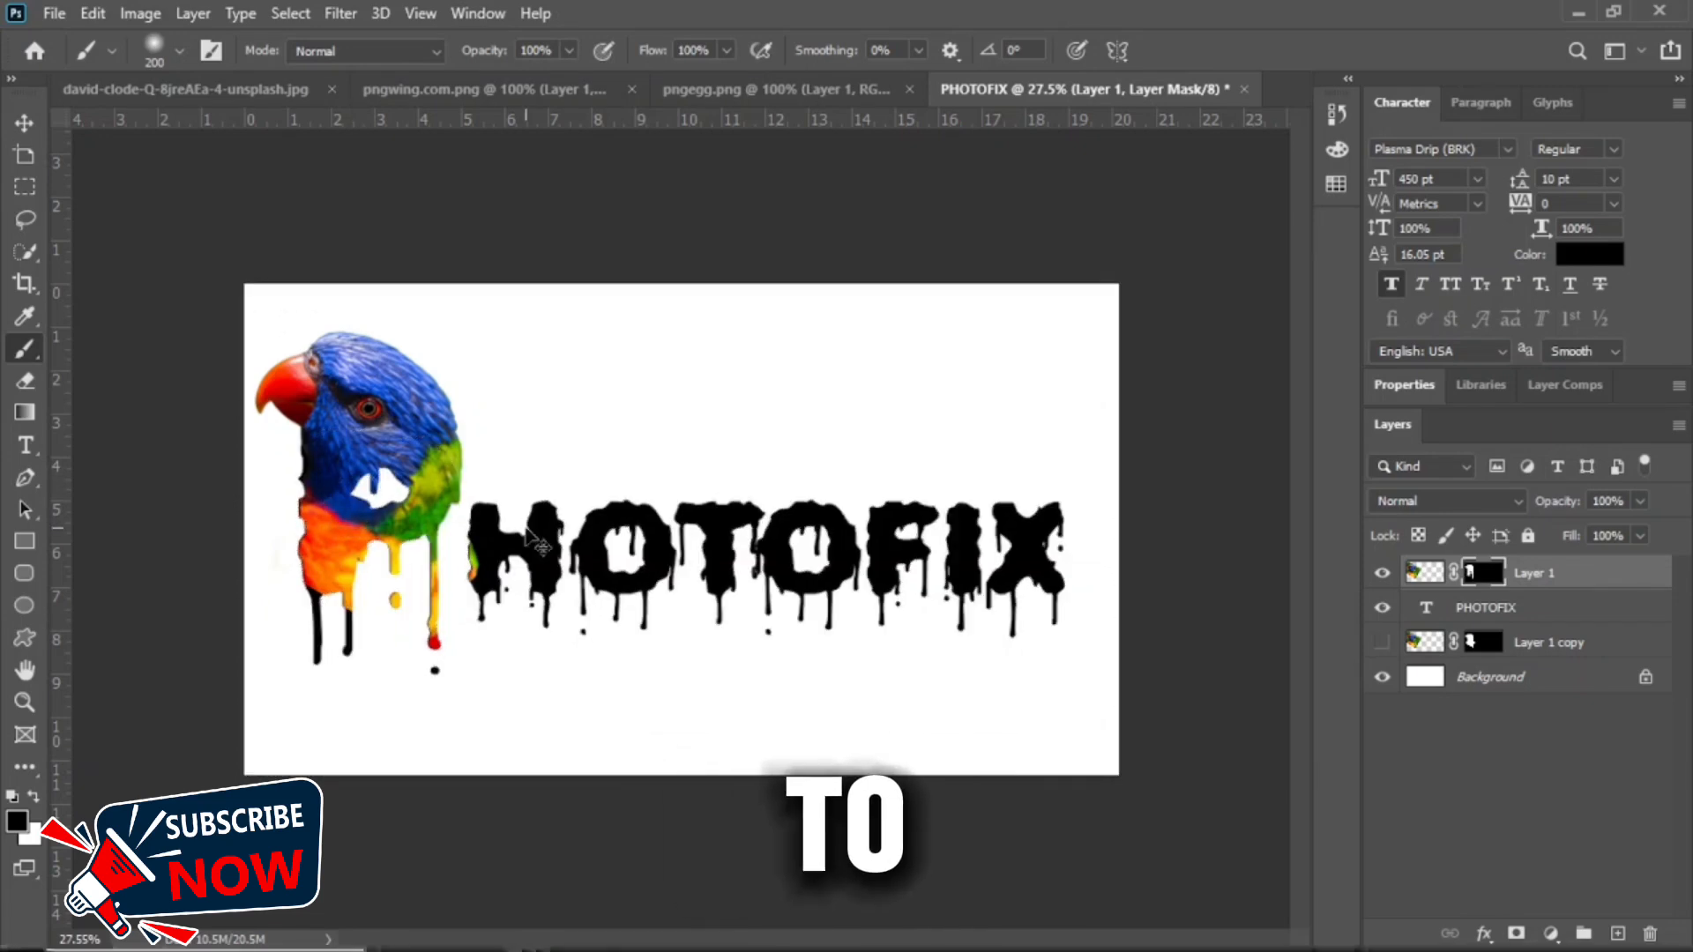
# Show Layer 1 copy, move it above the PHOTOFIX text layer and stretch it across the letters to about 368% width and 162% height.
pyautogui.click(1382, 643)
pyautogui.moveTo(1539, 608); pyautogui.dragTo(1561, 608)
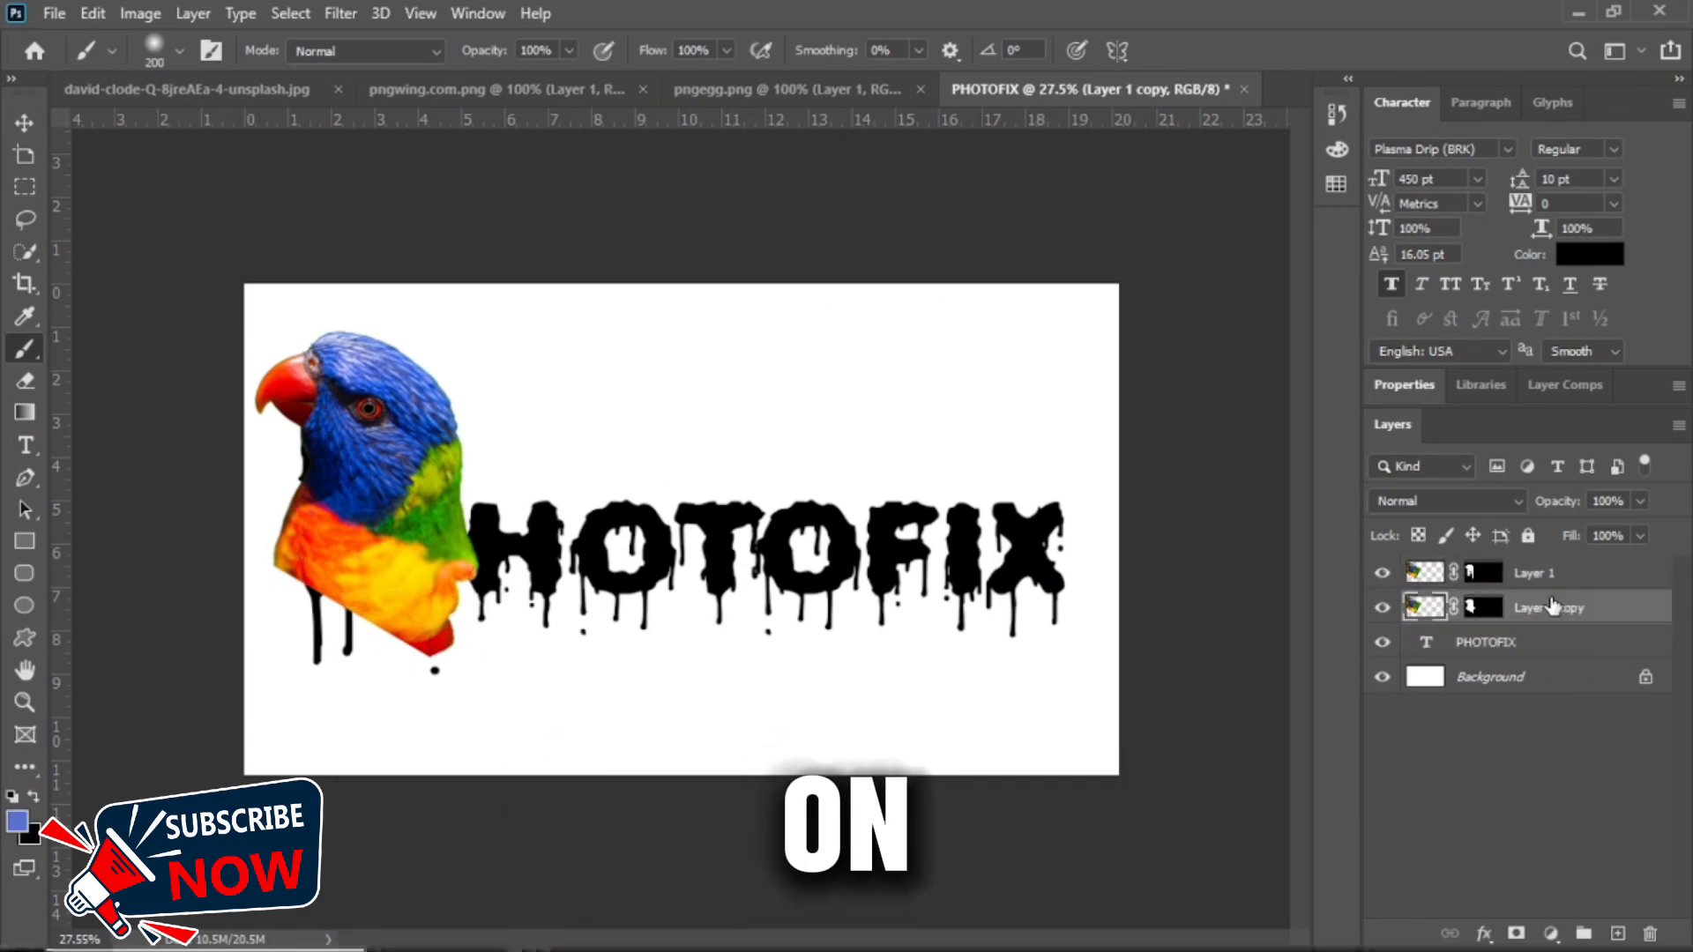
pyautogui.hotkey('ctrl', 't')
pyautogui.moveTo(519, 506); pyautogui.dragTo(656, 559)
pyautogui.moveTo(764, 529); pyautogui.dragTo(1298, 492)
pyautogui.moveTo(917, 564); pyautogui.dragTo(757, 553)
pyautogui.moveTo(1109, 750); pyautogui.dragTo(1207, 873)
pyautogui.moveTo(827, 659); pyautogui.dragTo(819, 605)
pyautogui.moveTo(1211, 538); pyautogui.dragTo(1601, 535)
pyautogui.moveTo(738, 261); pyautogui.dragTo(742, 111)
pyautogui.moveTo(791, 490); pyautogui.dragTo(723, 451)
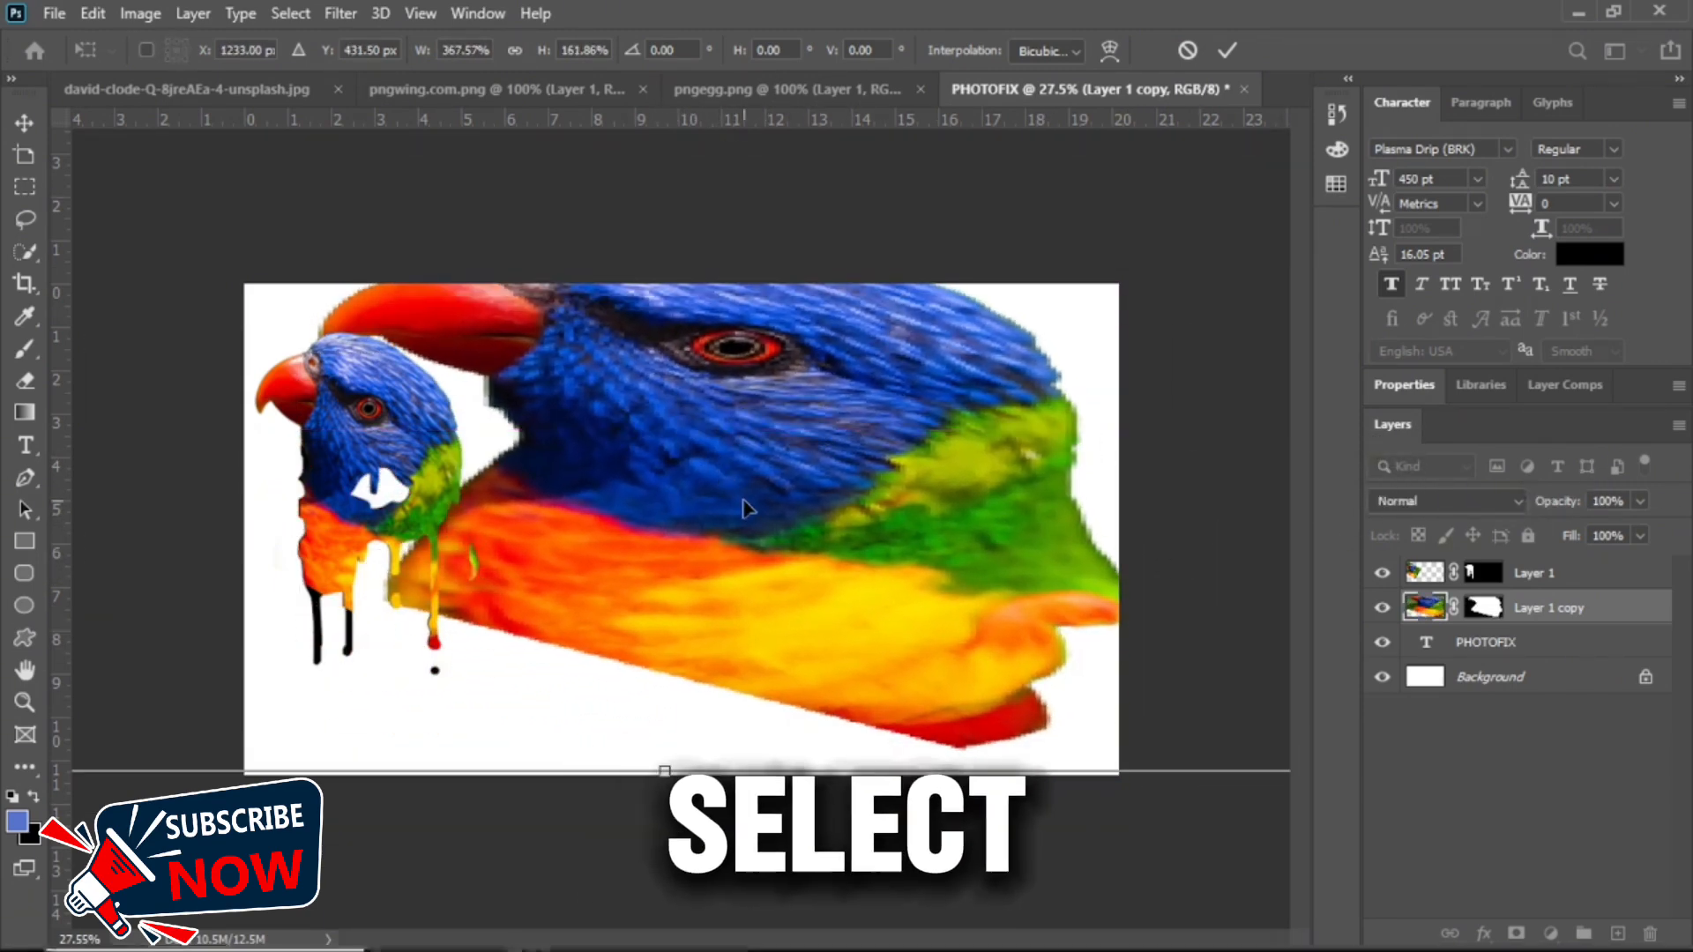
pyautogui.press('Return')
# Load the PHOTOFIX letters as a selection and clip Layer 1 copy to the text layer with a clipping mask.
pyautogui.keyDown('ctrl'); pyautogui.click(1461, 650); pyautogui.keyUp('ctrl')
pyautogui.keyDown('ctrl'); pyautogui.click(1423, 648); pyautogui.keyUp('ctrl')
pyautogui.click(1481, 609)
pyautogui.press('d')
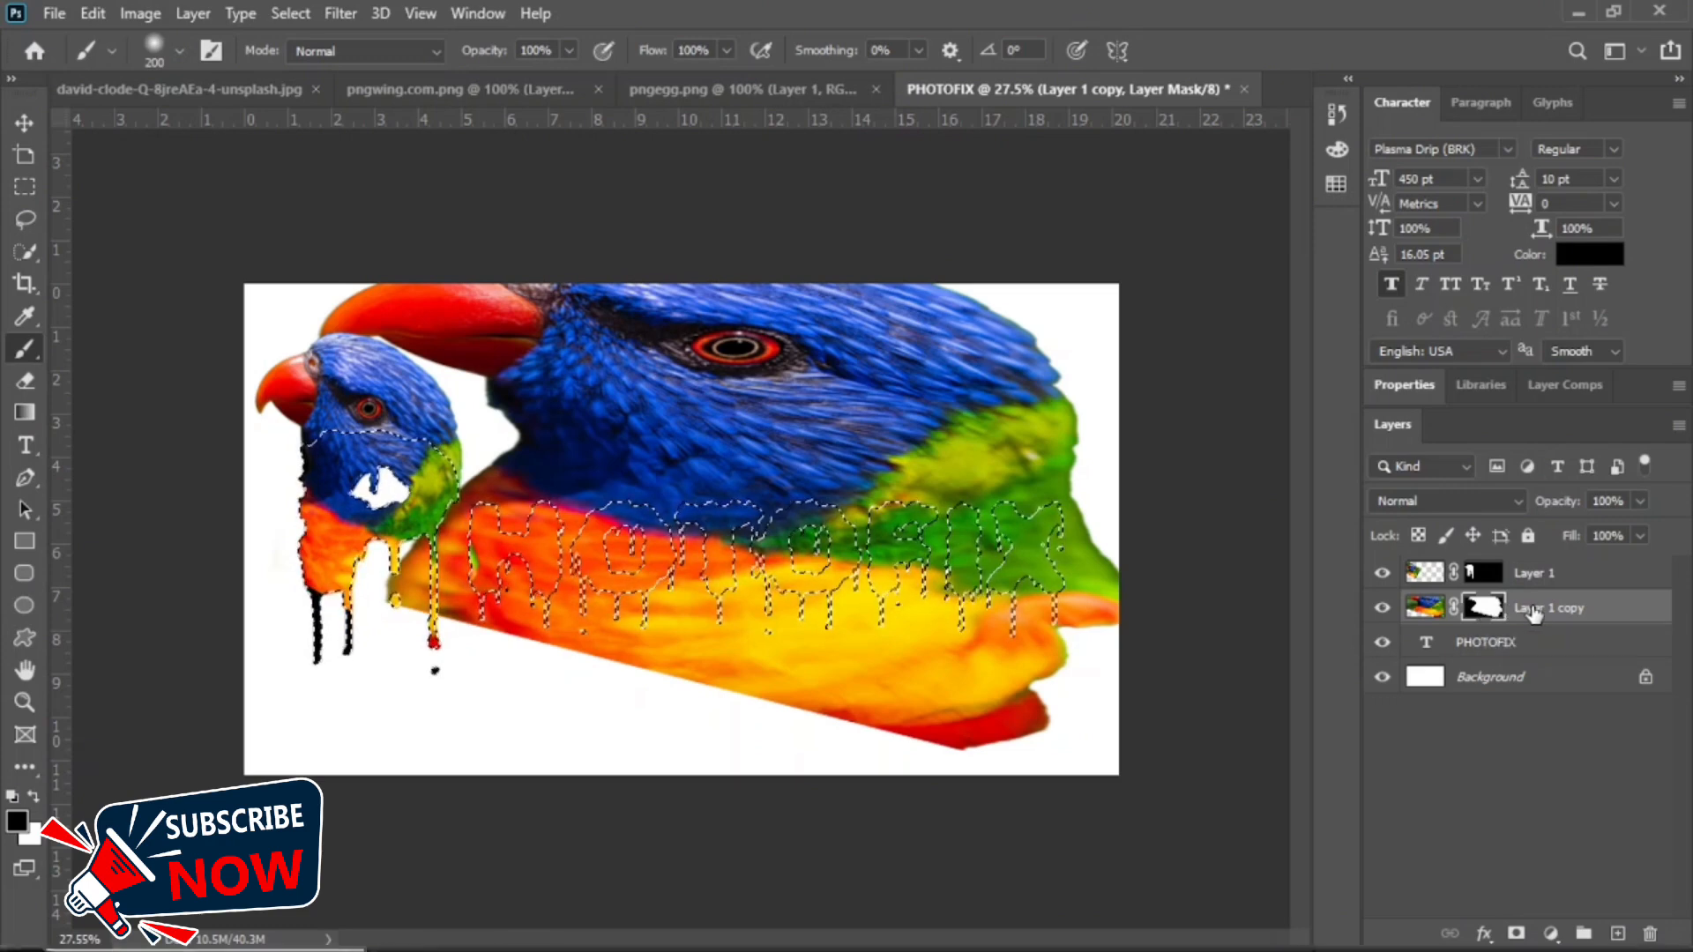
pyautogui.rightClick(1532, 613)
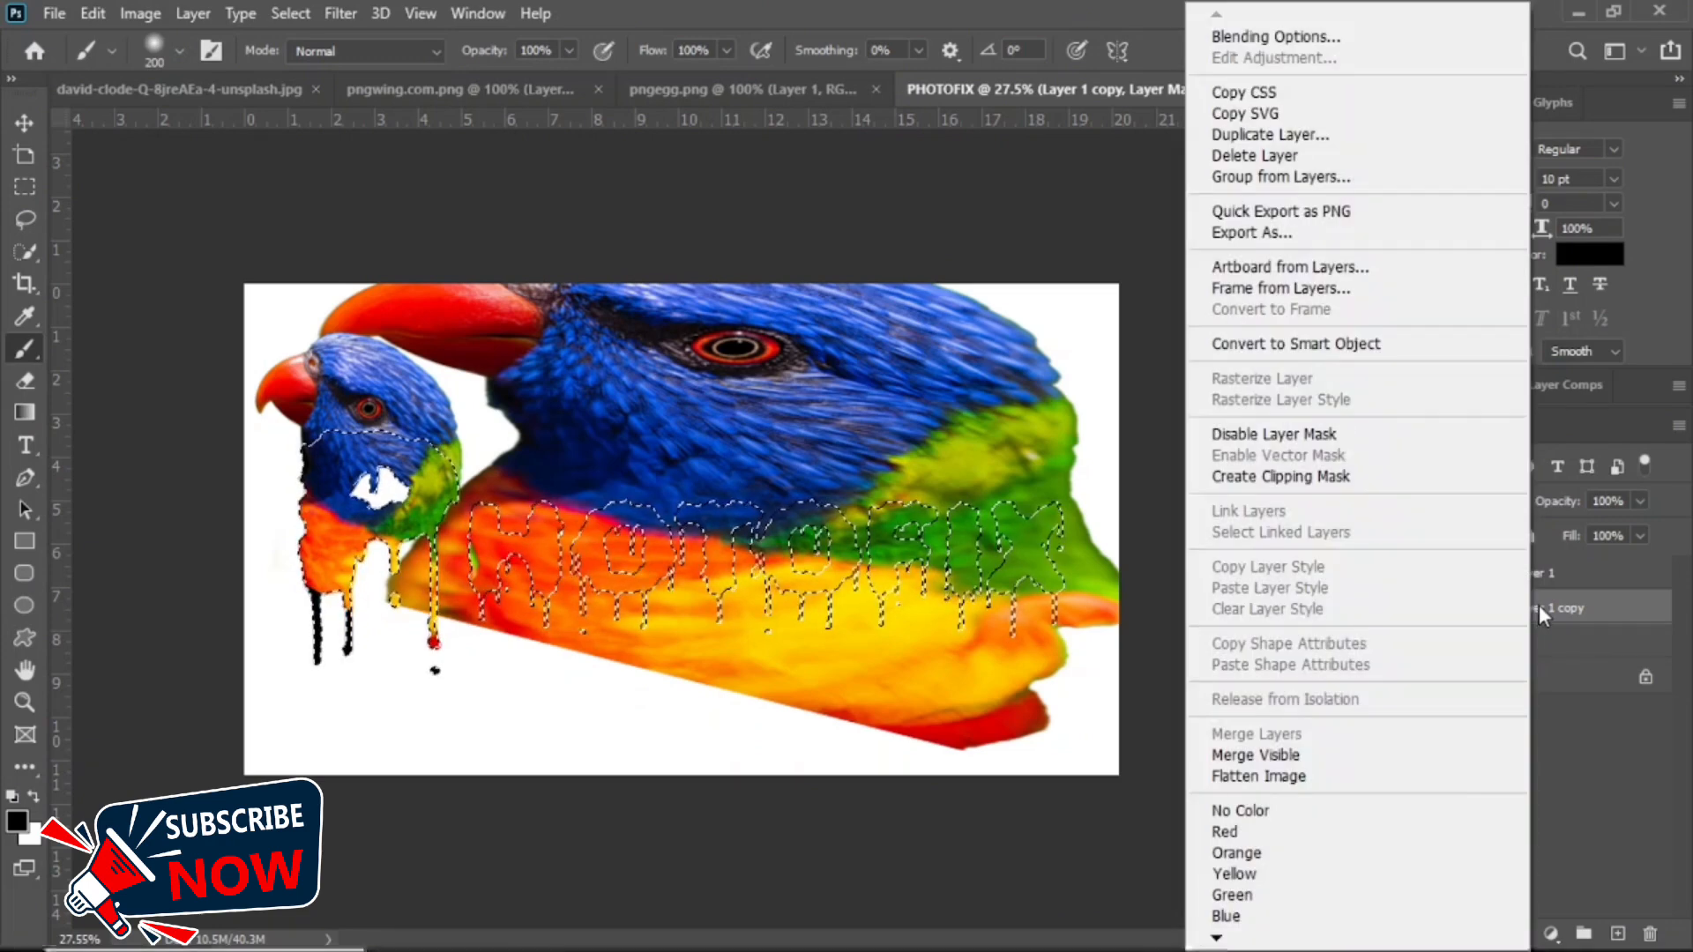
pyautogui.click(1391, 481)
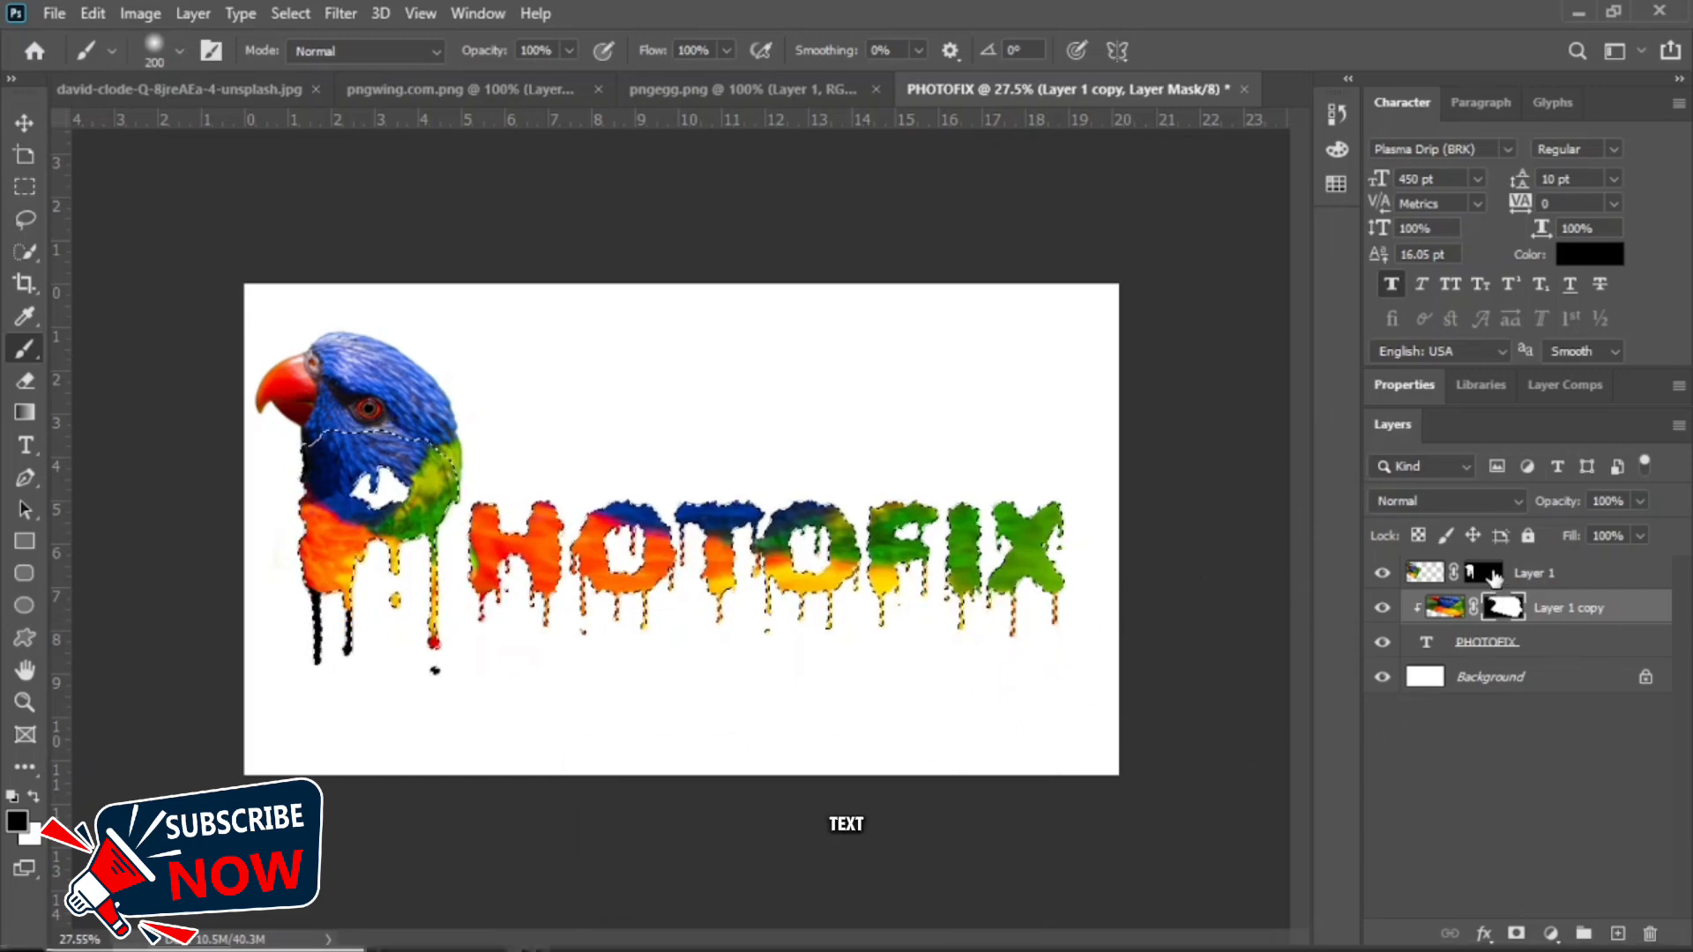
# Clear the selection and reposition the clipped parrot texture inside the PHOTOFIX letters.
pyautogui.click(1485, 574)
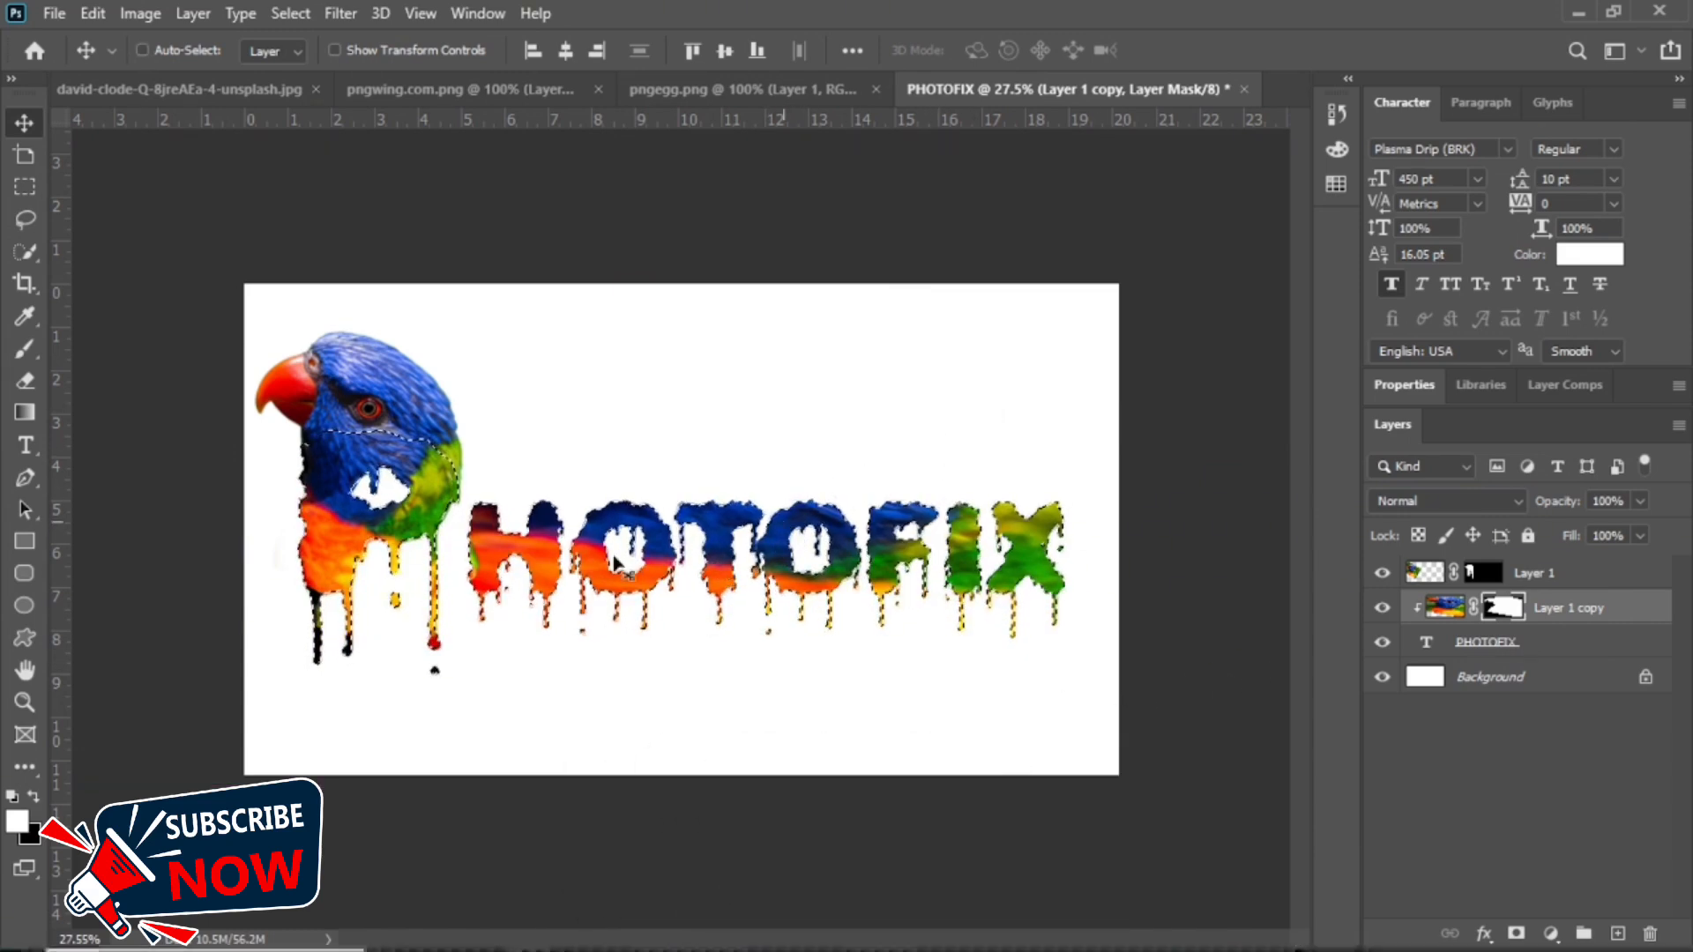
pyautogui.click(290, 13)
pyautogui.click(314, 64)
pyautogui.moveTo(721, 551); pyautogui.dragTo(719, 562)
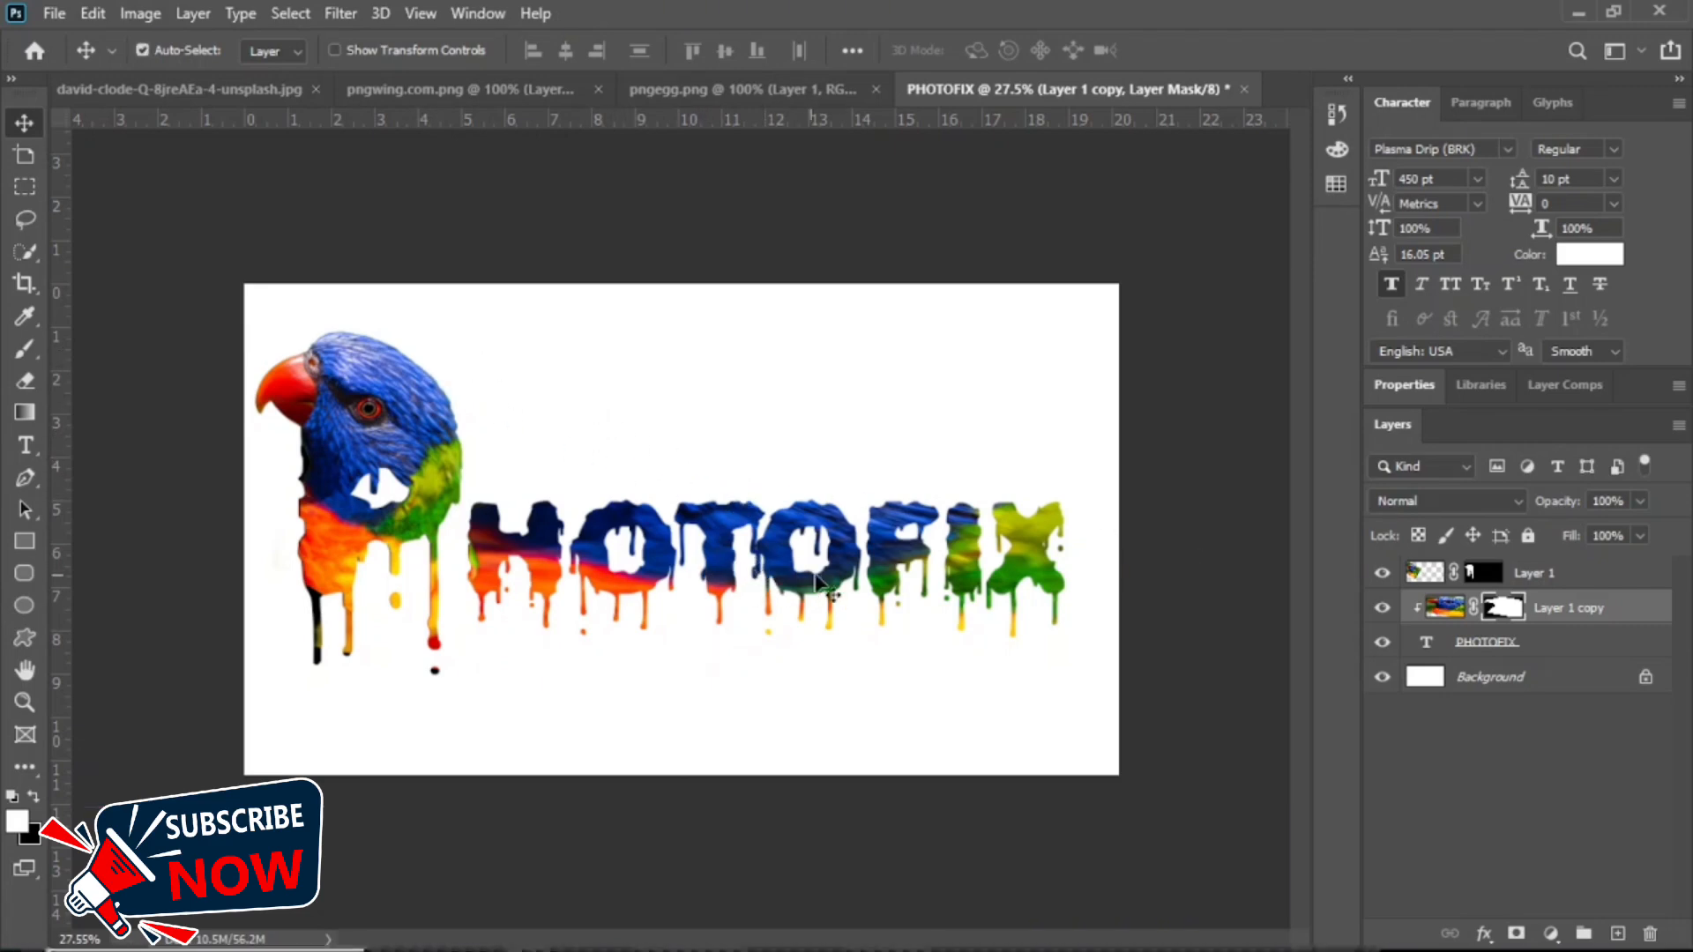
# Merge Layer 1, Layer 1 copy and the PHOTOFIX text layer into one layer.
pyautogui.click(1549, 574)
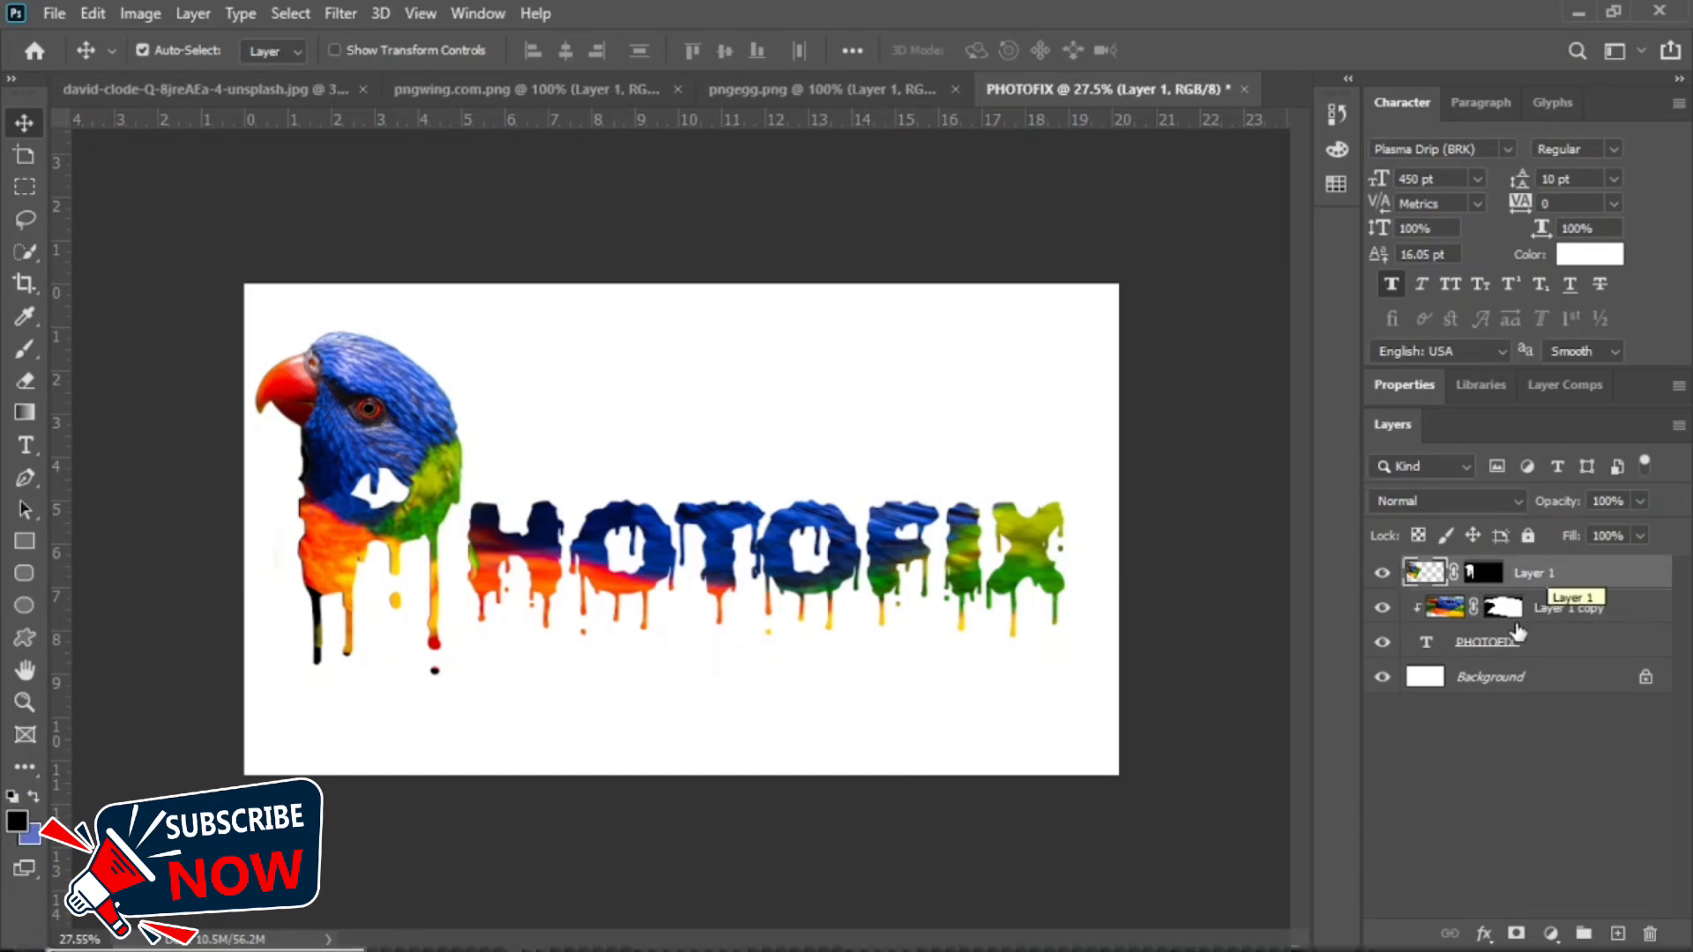
pyautogui.keyDown('shift'); pyautogui.click(1550, 655); pyautogui.keyUp('shift')
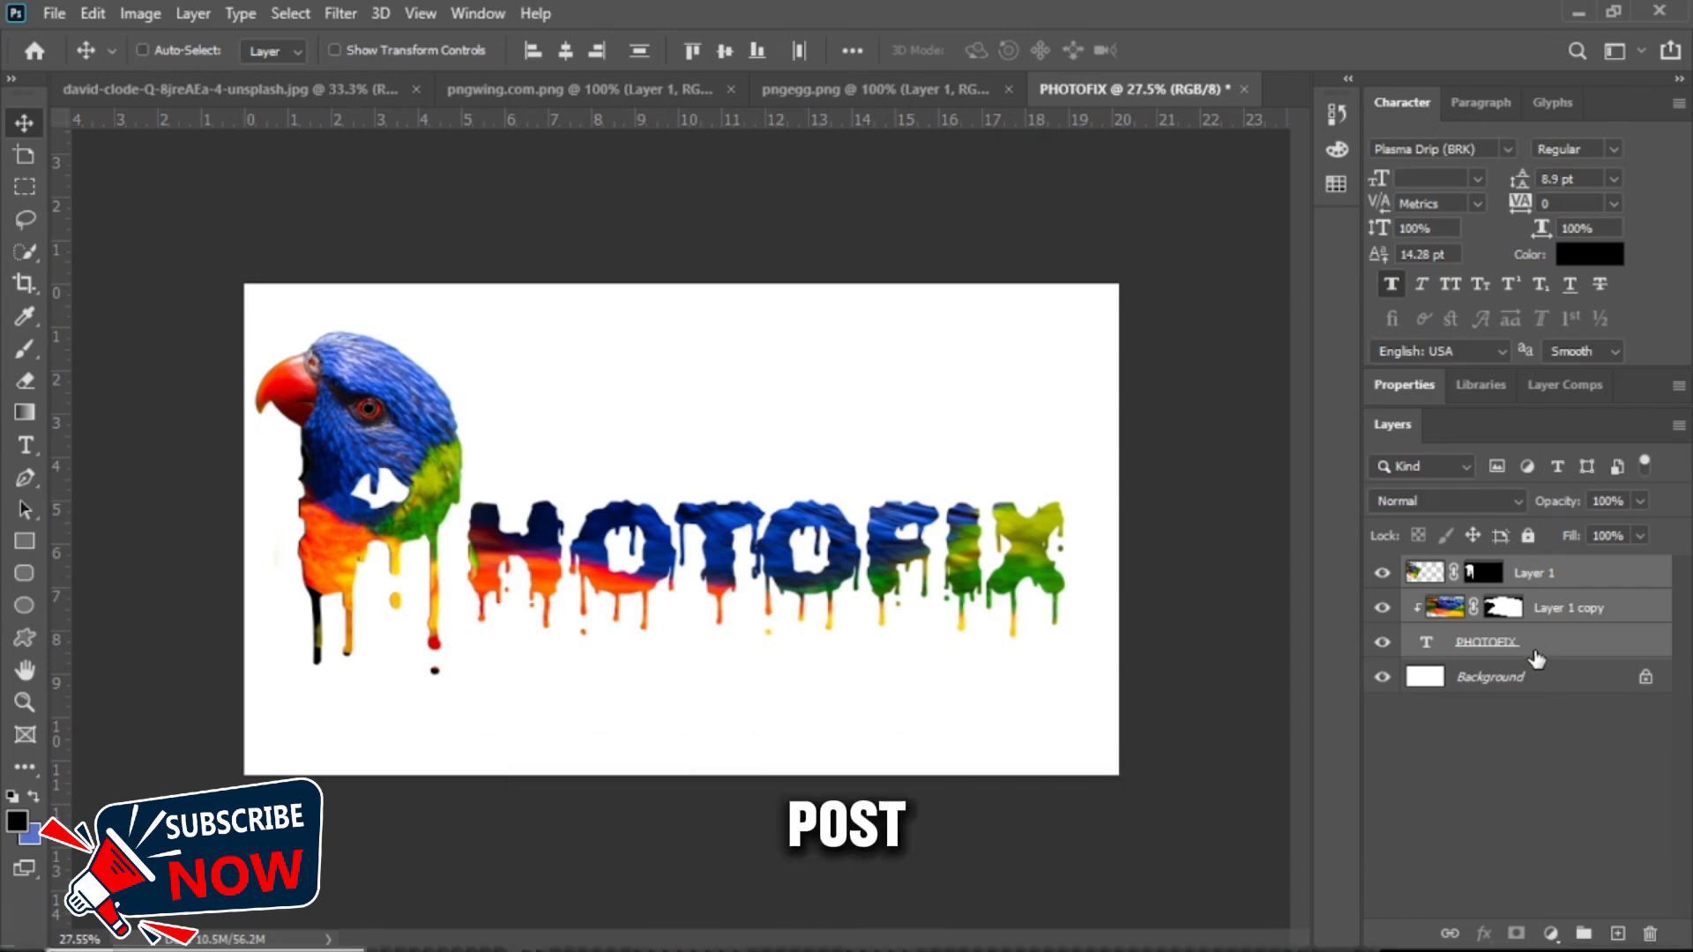
pyautogui.hotkey('ctrl', 'e')
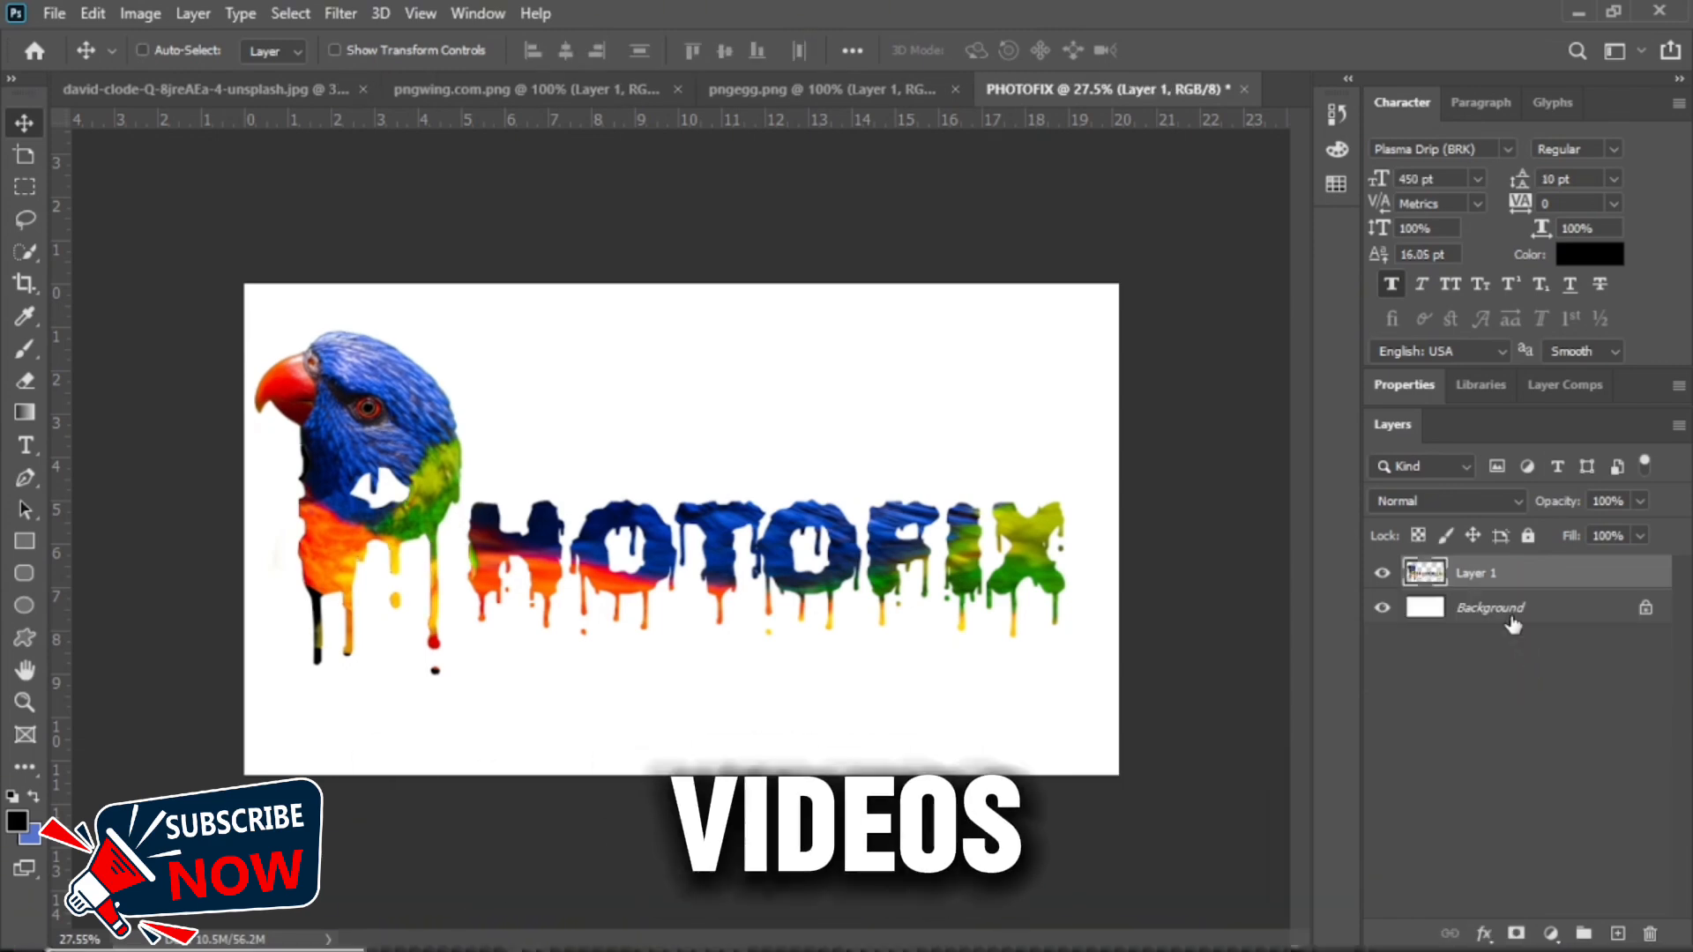
# Add a Bevel & Emboss style to the merged layer with a shading angle of 135° and an altitude of 35°.
pyautogui.press('b')
pyautogui.rightClick(1492, 578)
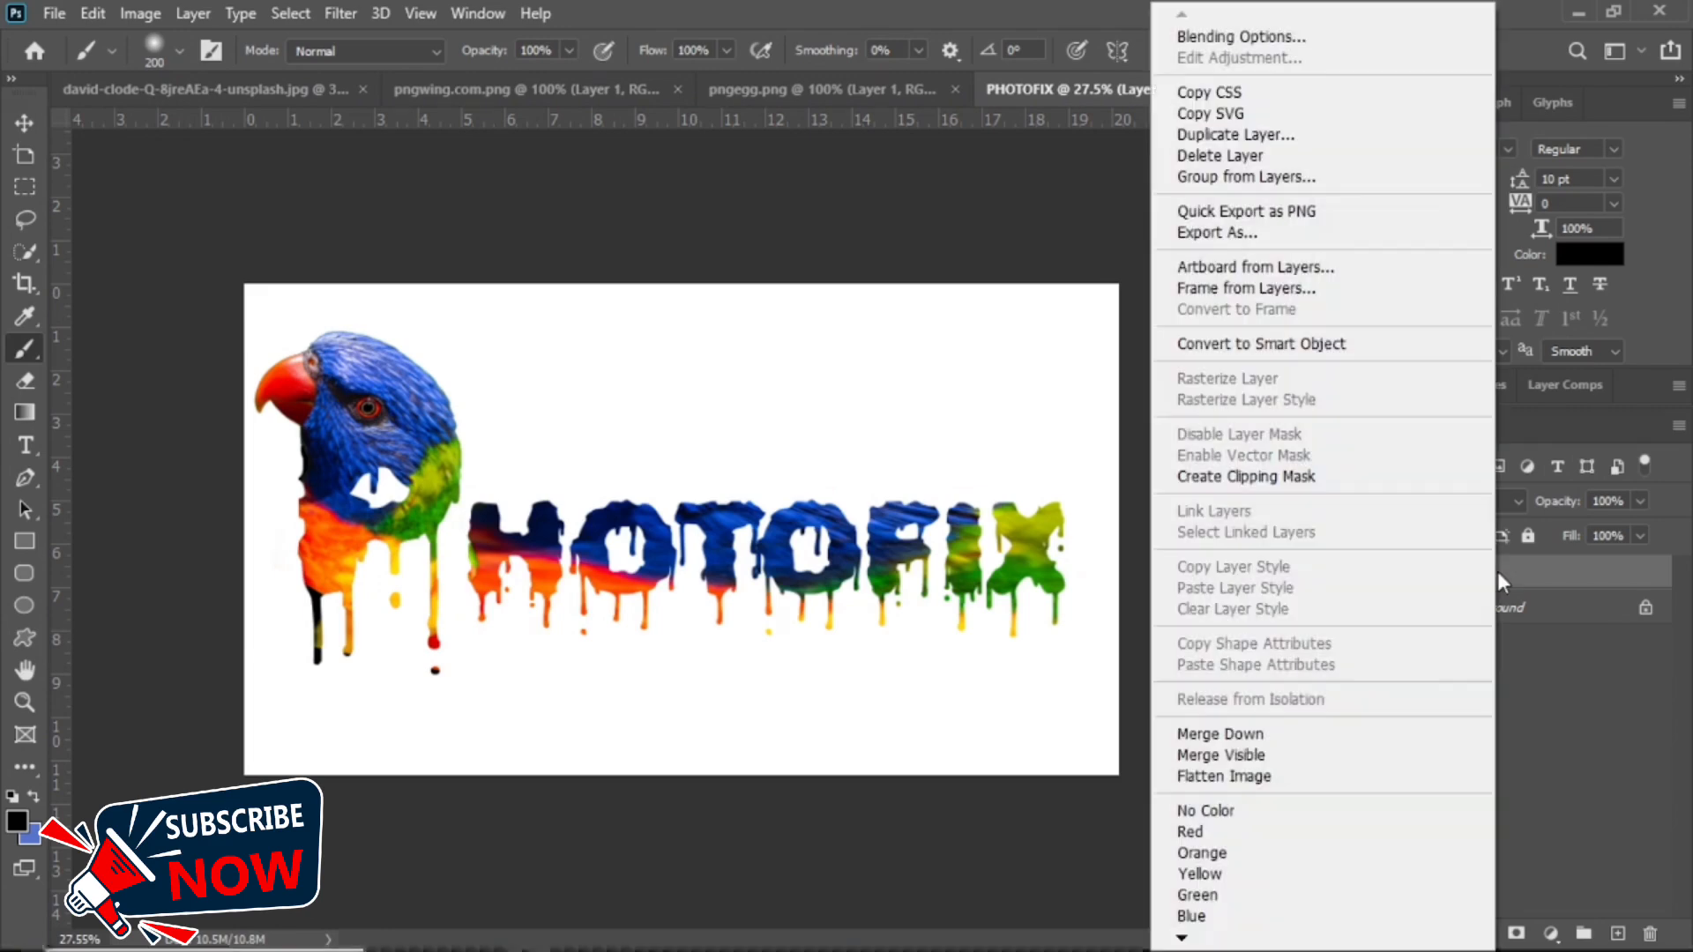
pyautogui.click(1266, 36)
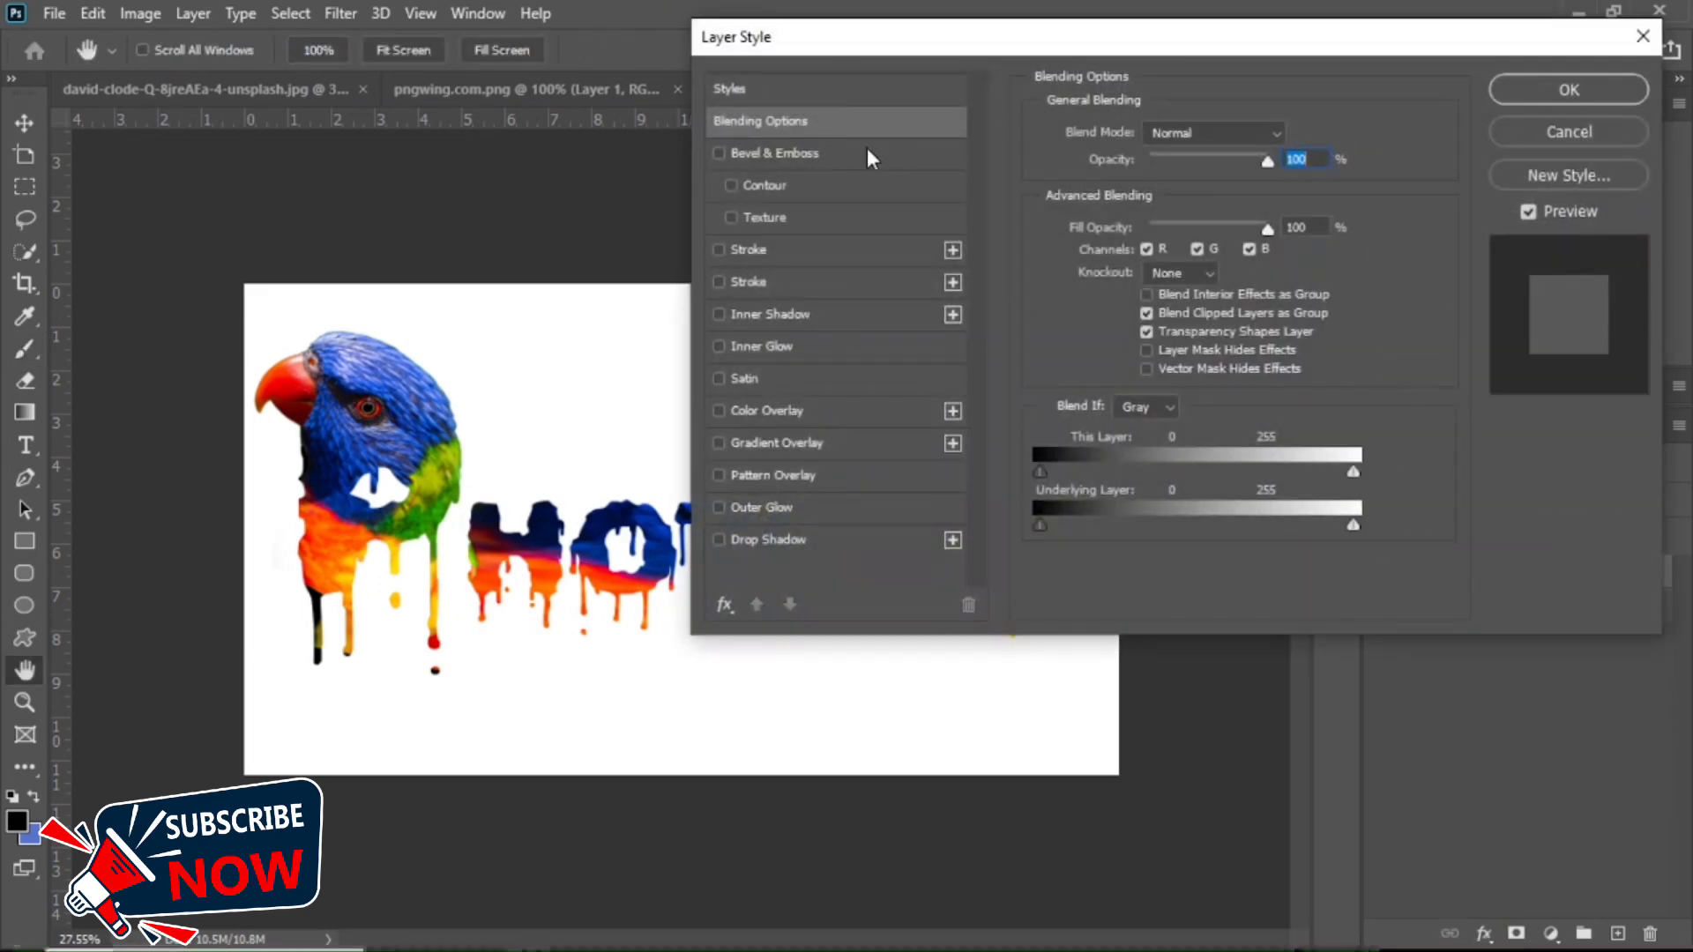
pyautogui.click(866, 150)
pyautogui.doubleClick(1208, 331)
pyautogui.write('135')
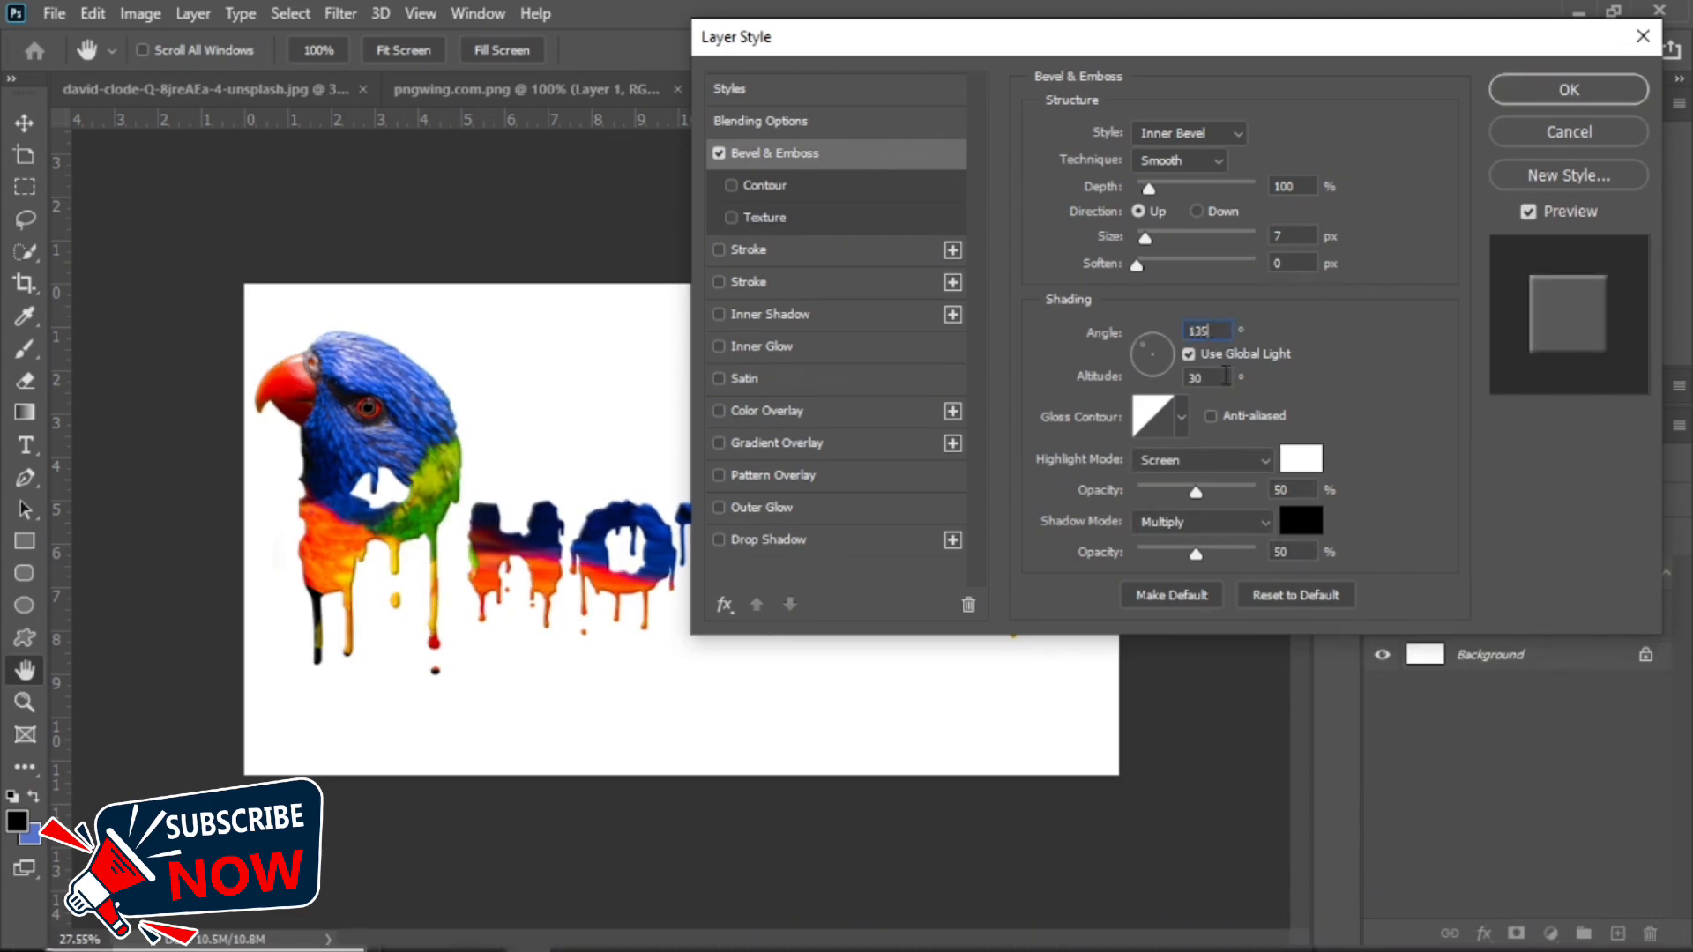
pyautogui.press('Tab')
pyautogui.write('35')
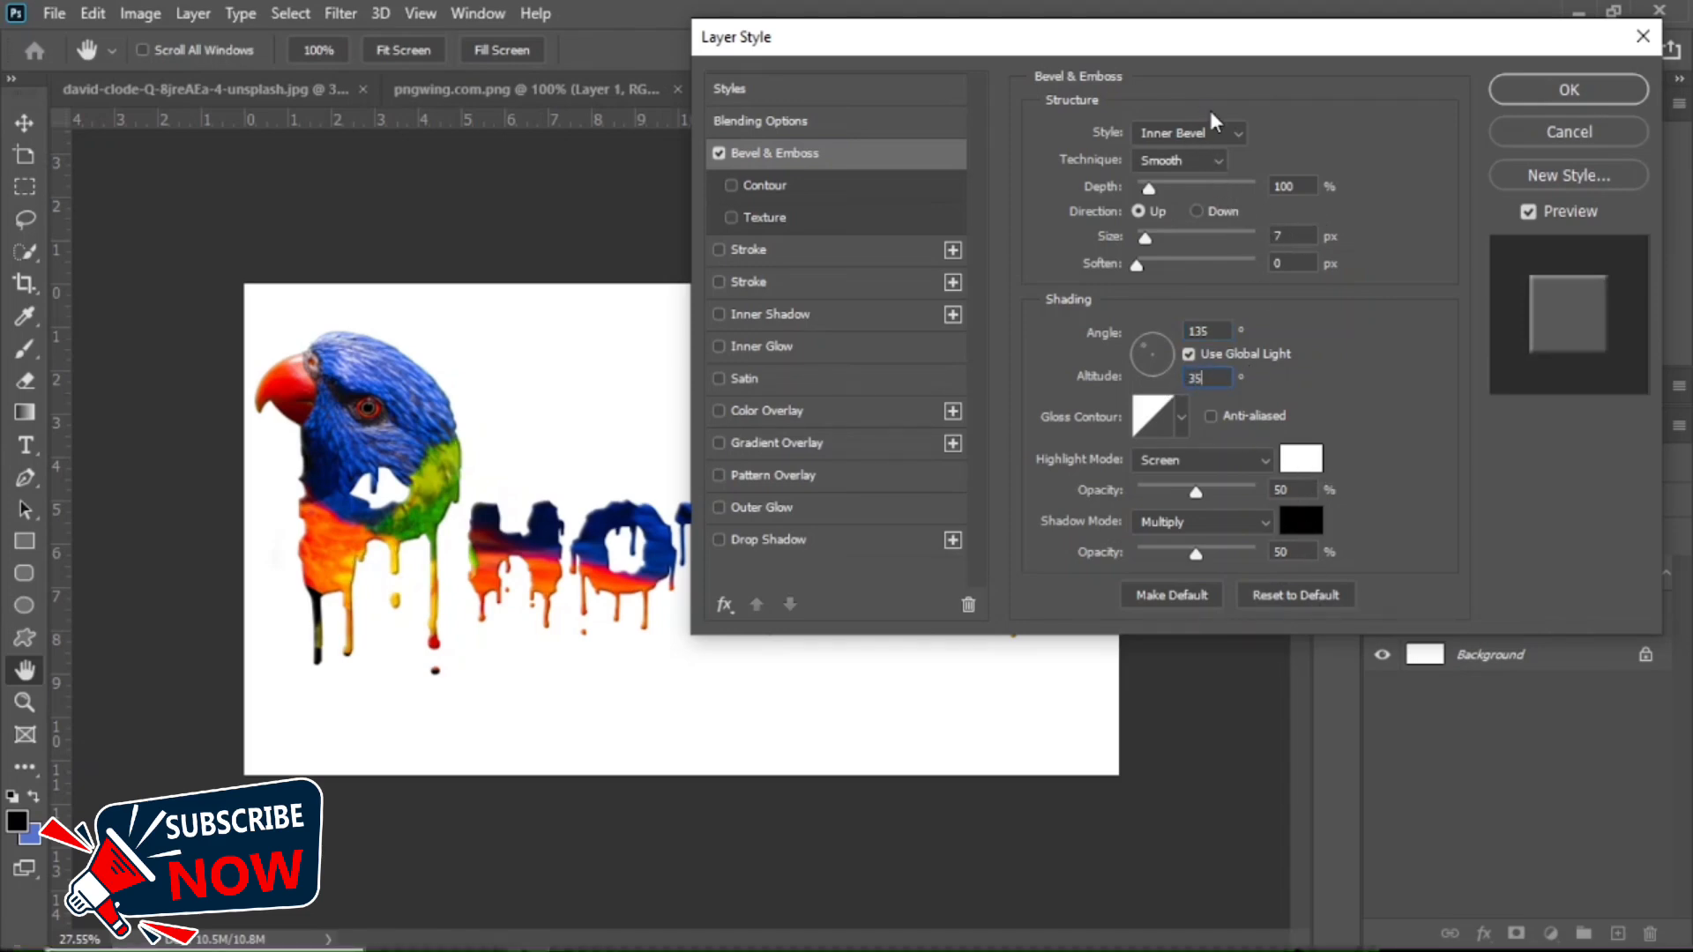
pyautogui.click(1559, 92)
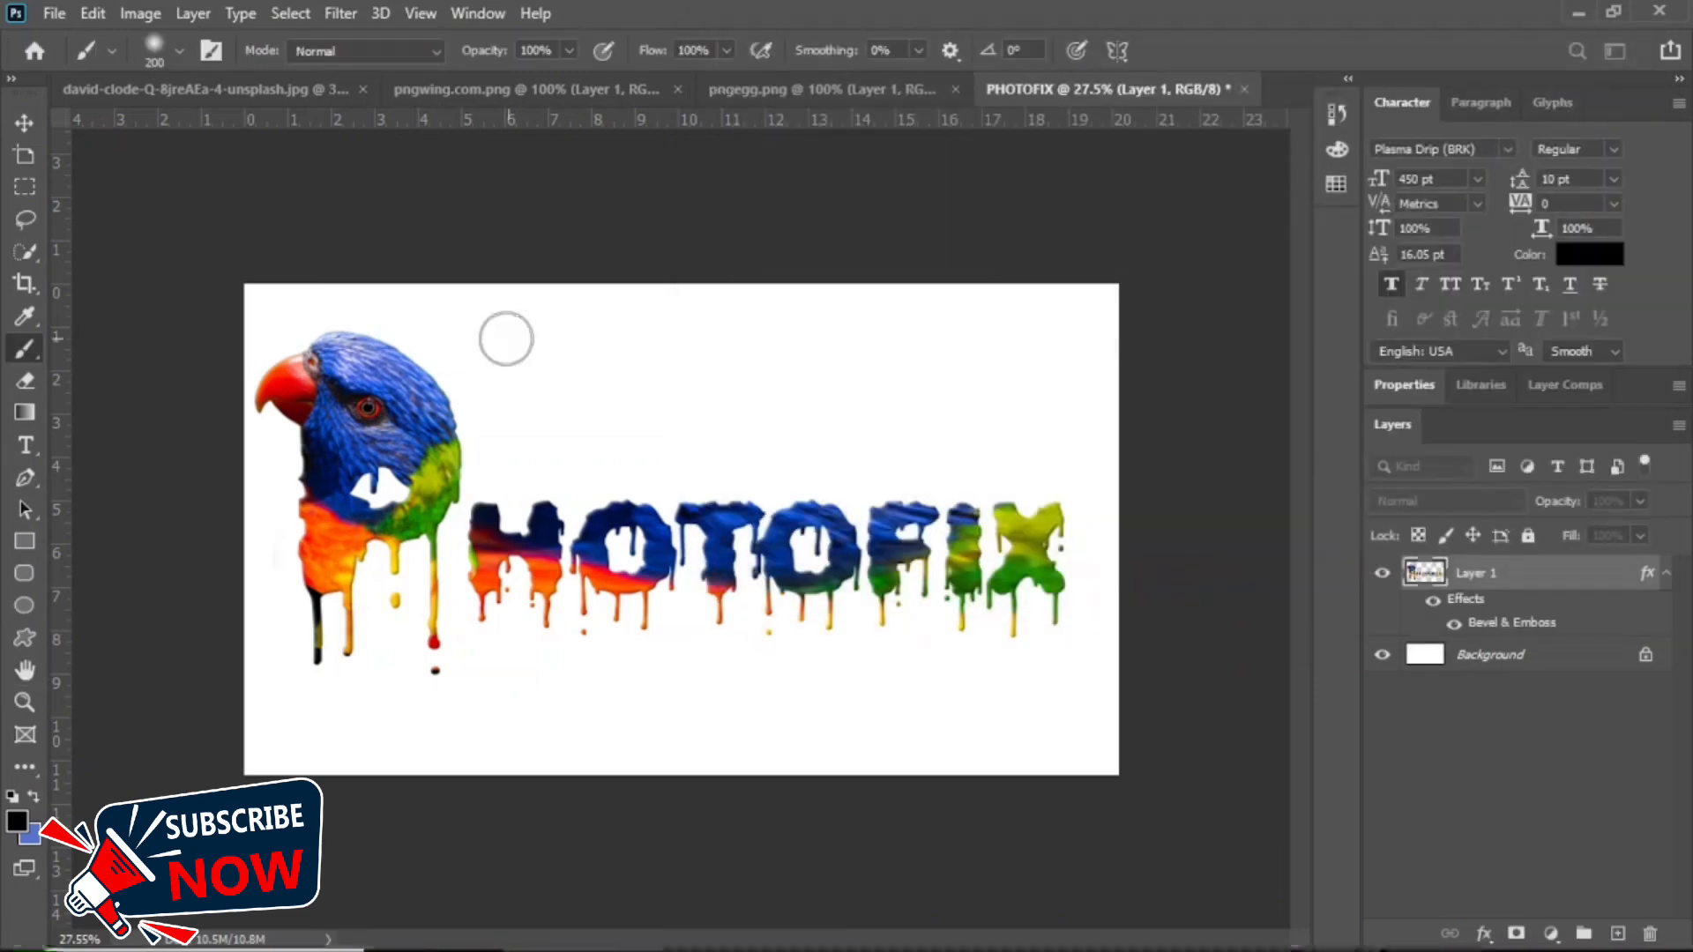
# Convert the Bevel & Emboss effect into separate layers and add a black mask to the Inner Bevel Highlights layer.
pyautogui.rightClick(1466, 604)
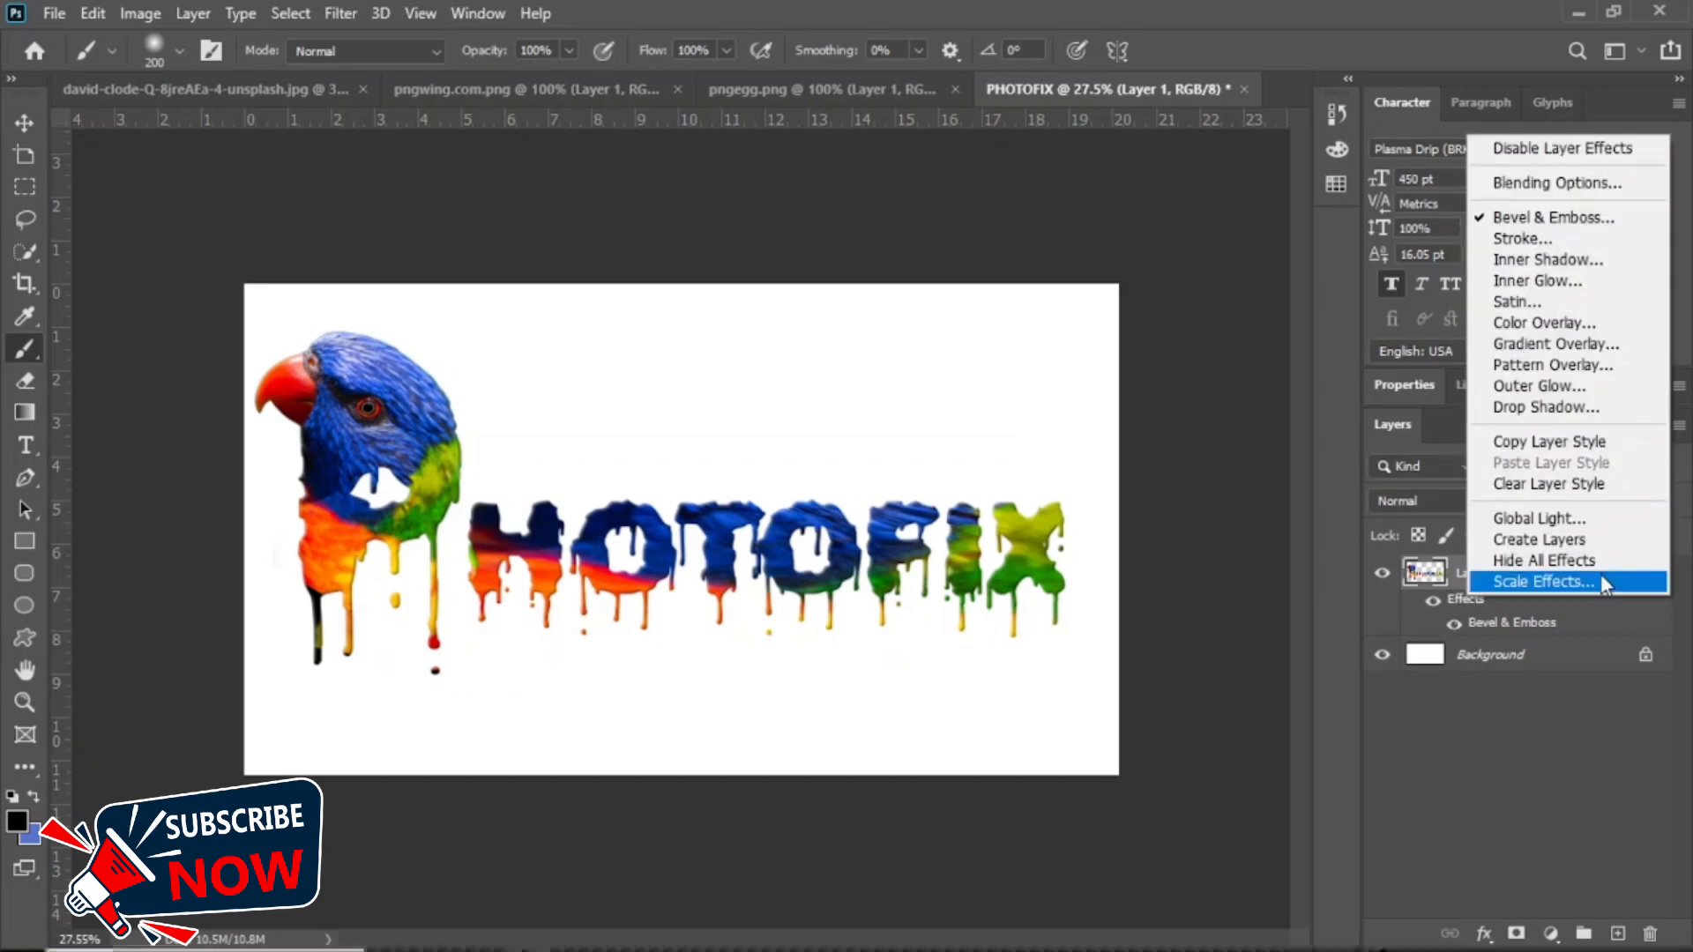
pyautogui.click(1570, 540)
pyautogui.click(1463, 613)
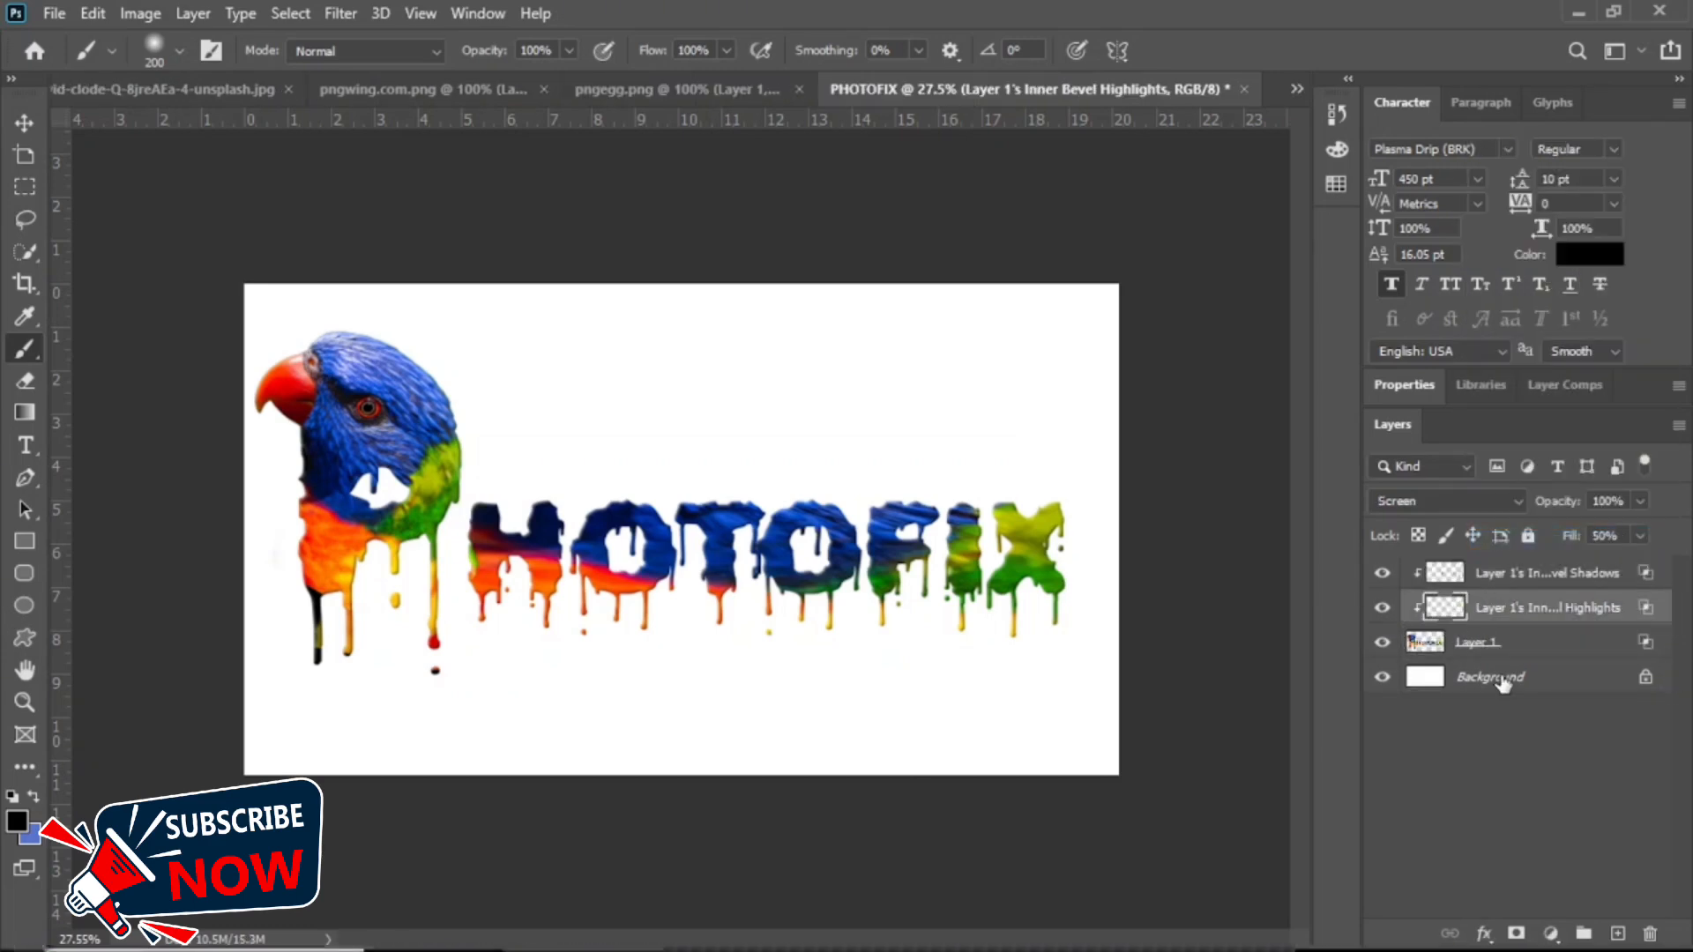
pyautogui.keyDown('alt'); pyautogui.click(1515, 934); pyautogui.keyUp('alt')
pyautogui.click(1379, 612)
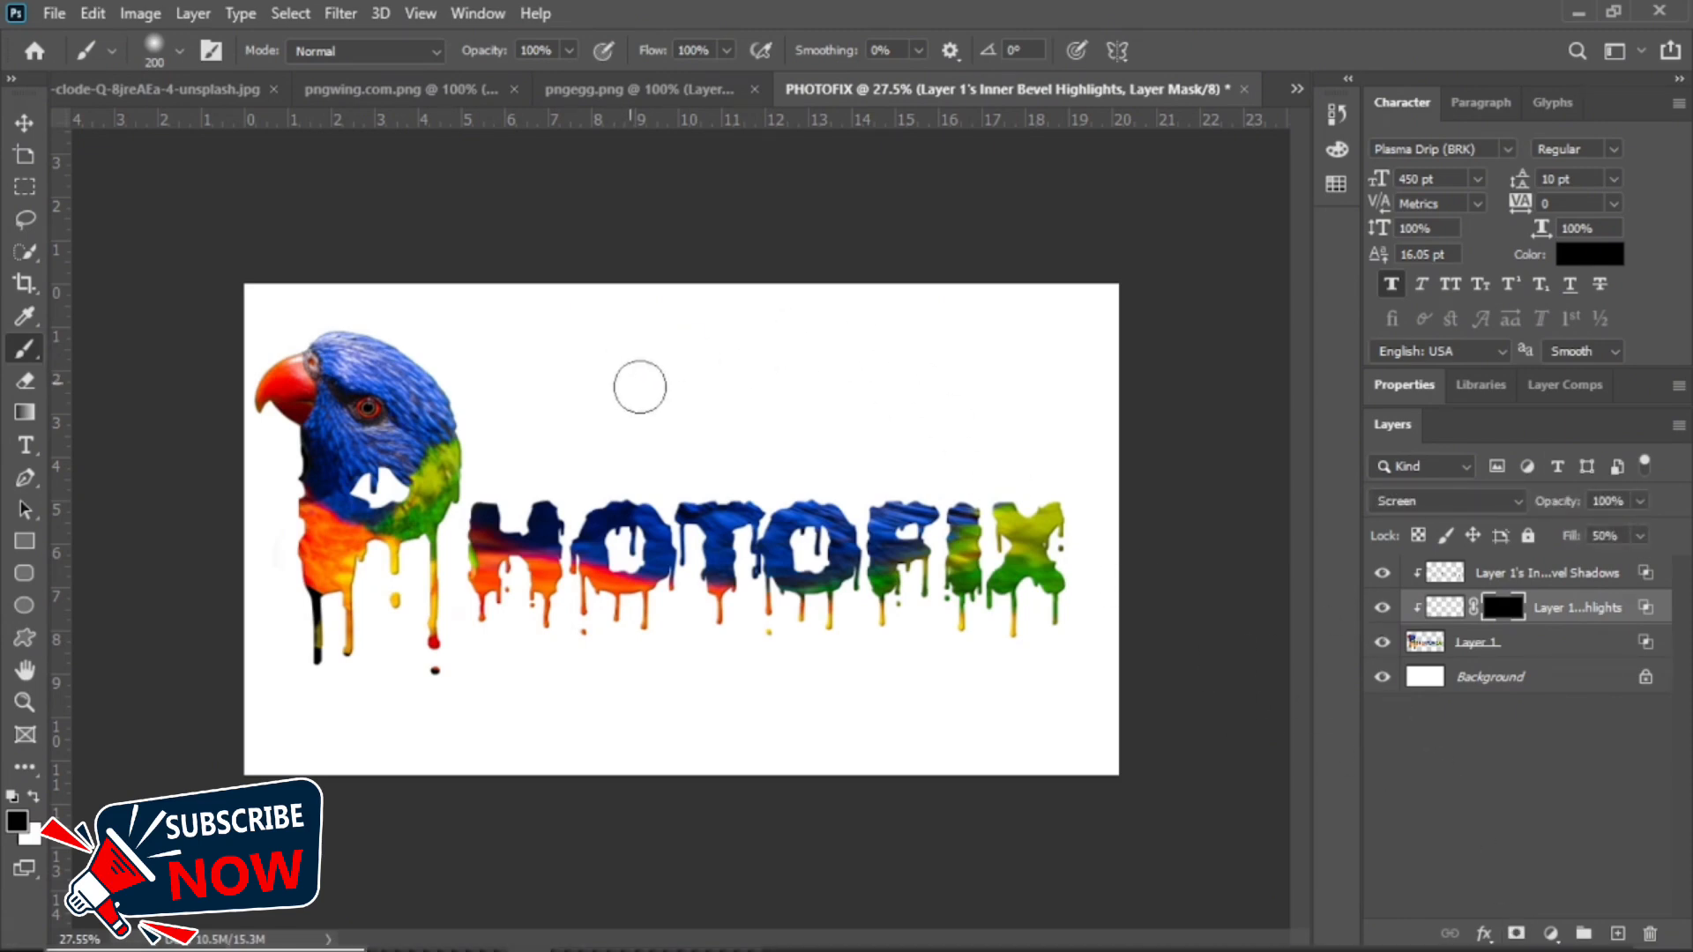
# Paint white on the highlights mask over the P's lower body and the other letters with a 125 px brush.
pyautogui.press('x')
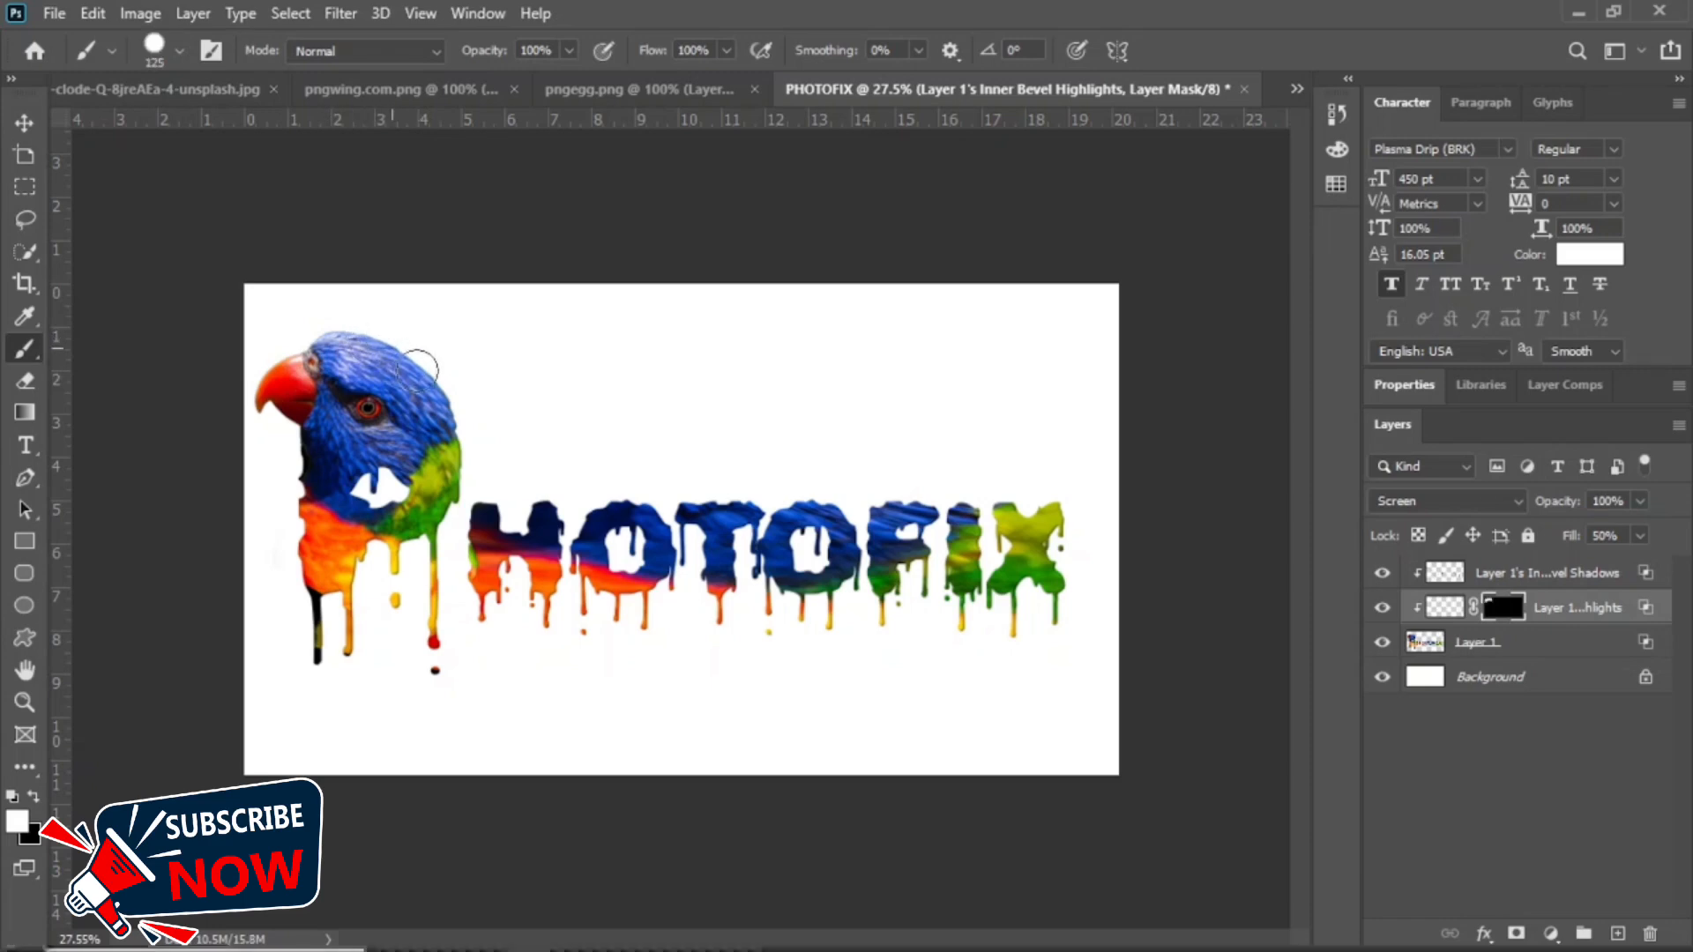
pyautogui.moveTo(347, 617)
pyautogui.mouseDown()
pyautogui.moveTo(297, 519)
pyautogui.moveTo(294, 421)
pyautogui.mouseUp()
pyautogui.moveTo(547, 533)
pyautogui.mouseDown()
pyautogui.moveTo(548, 623)
pyautogui.moveTo(814, 584)
pyautogui.mouseUp()
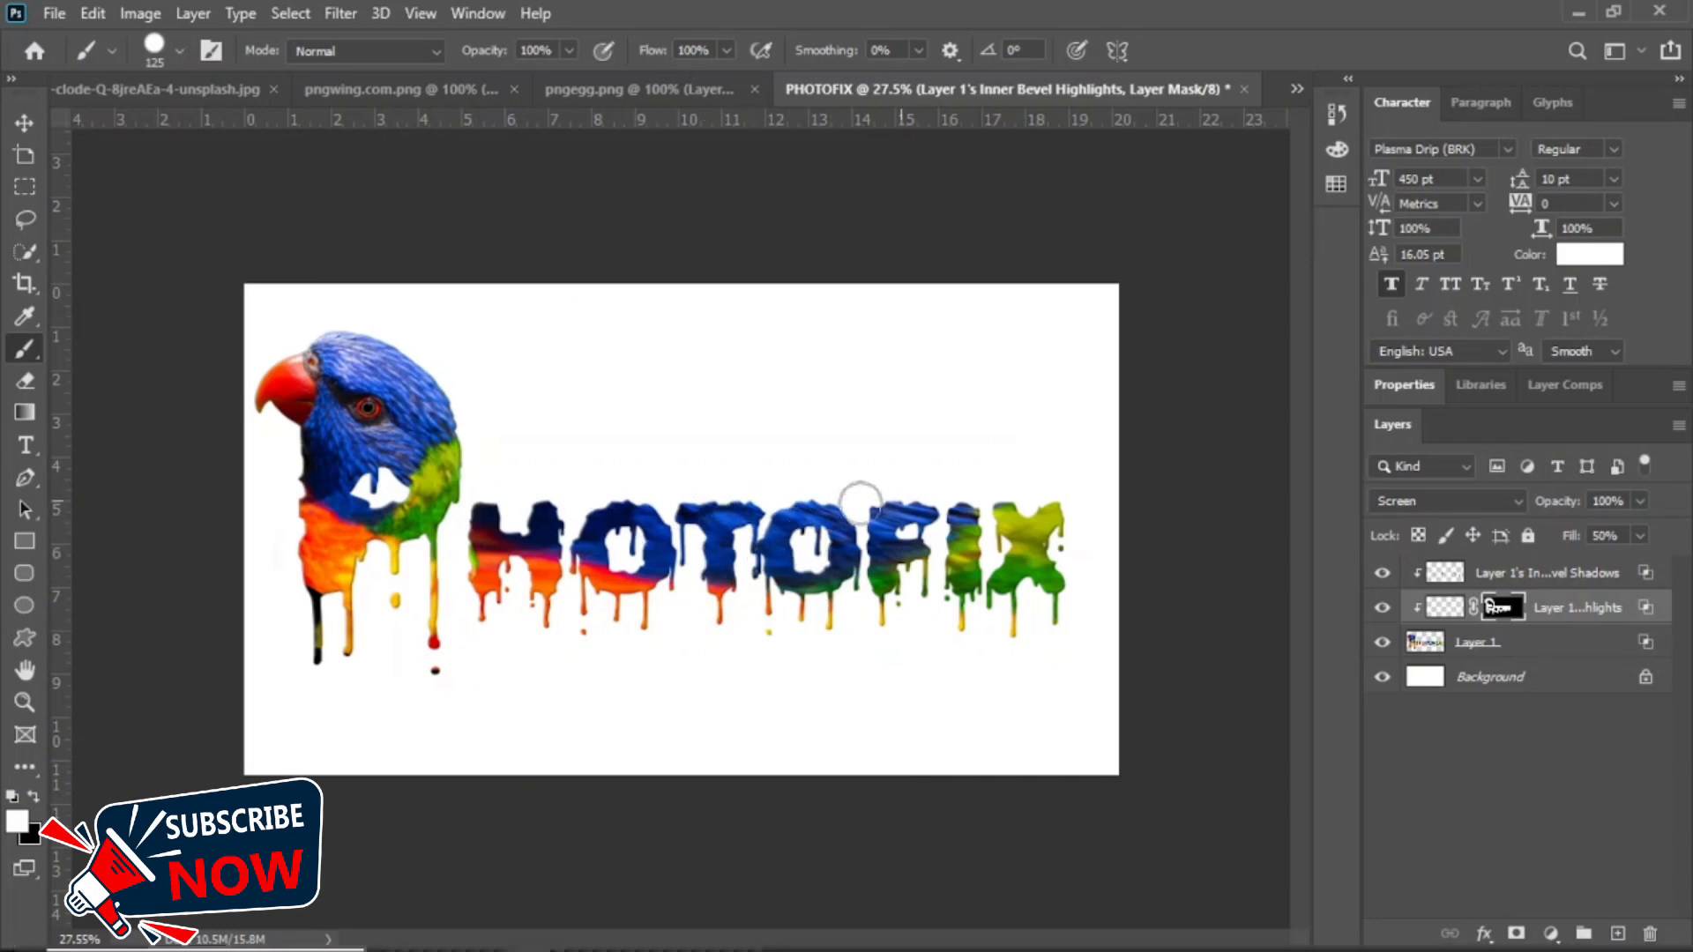
# Merge the Inner Bevel Shadows, Inner Bevel Highlights and Layer 1 layers into a single layer.
pyautogui.click(1574, 575)
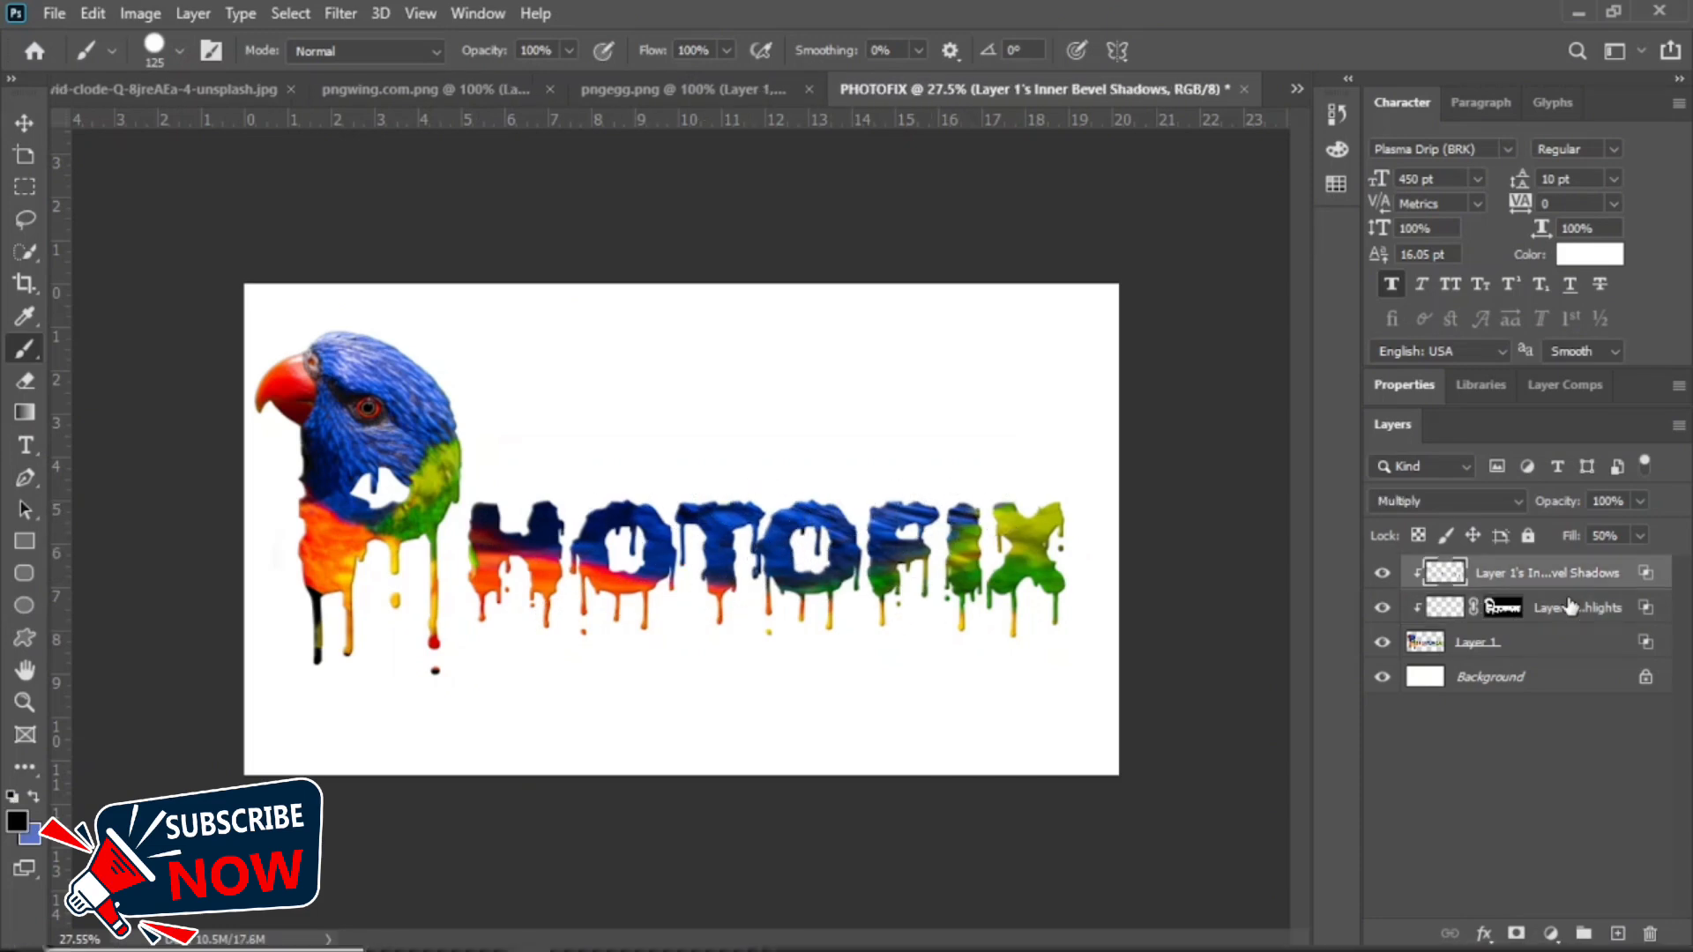
pyautogui.keyDown('shift'); pyautogui.click(1552, 650); pyautogui.keyUp('shift')
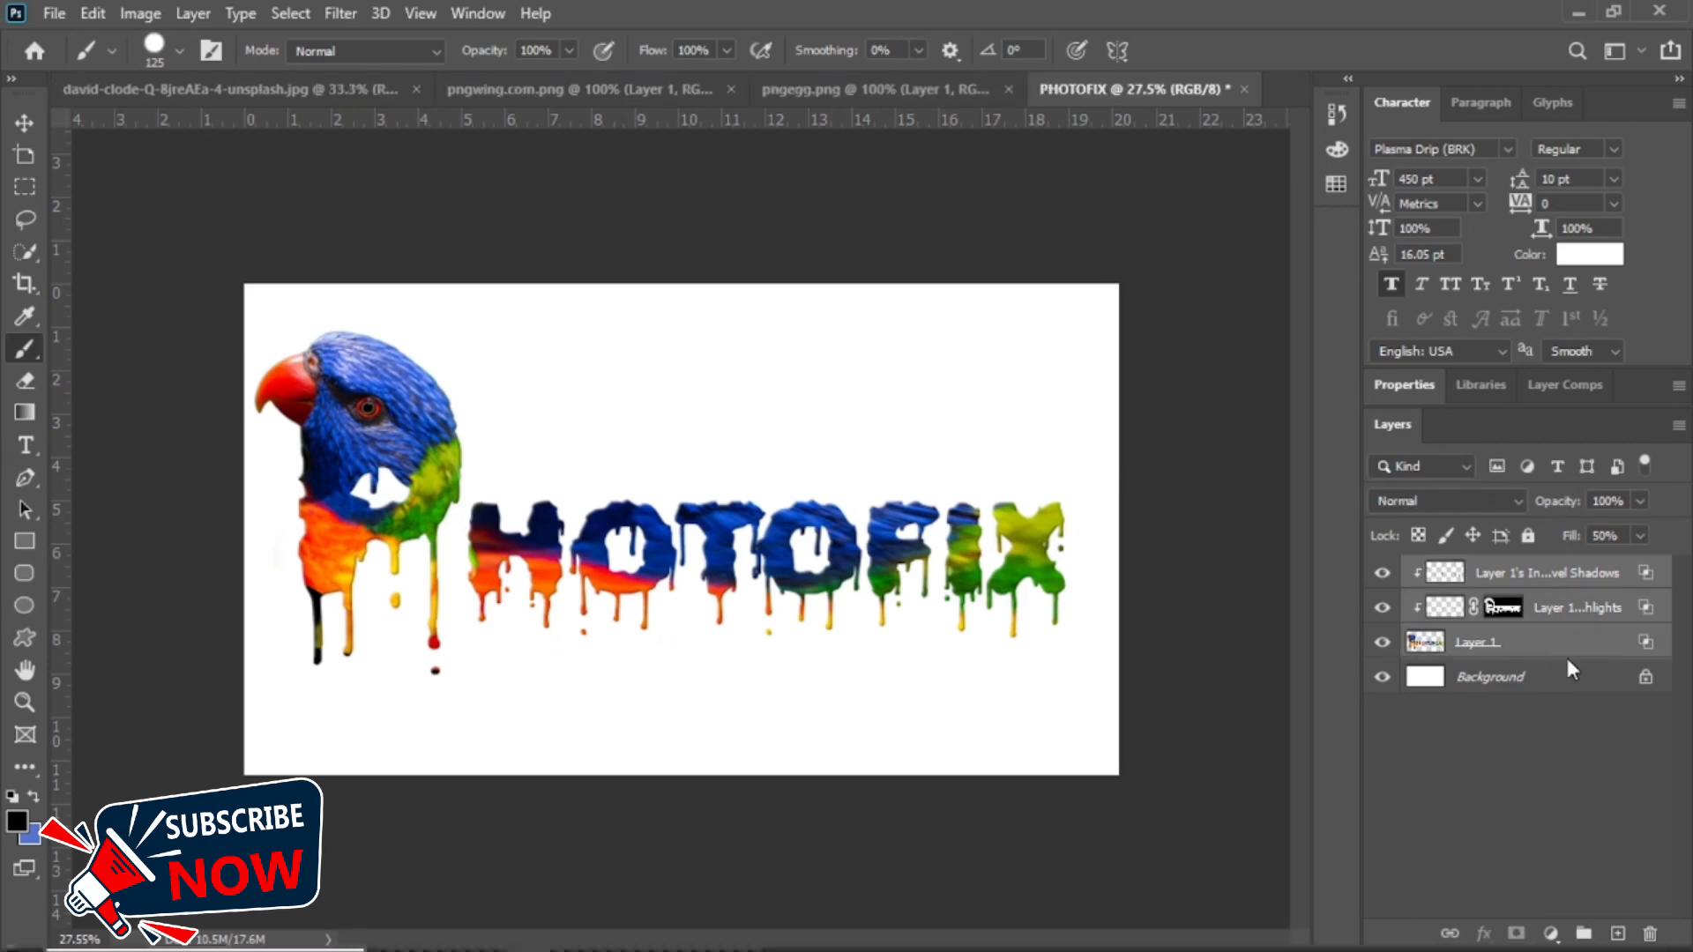
pyautogui.hotkey('ctrl', 'e')
# Liquify the merged layer with brush sizes 100 and 70, smearing the colours inside the P's lower body and the remaining letters.
pyautogui.click(340, 13)
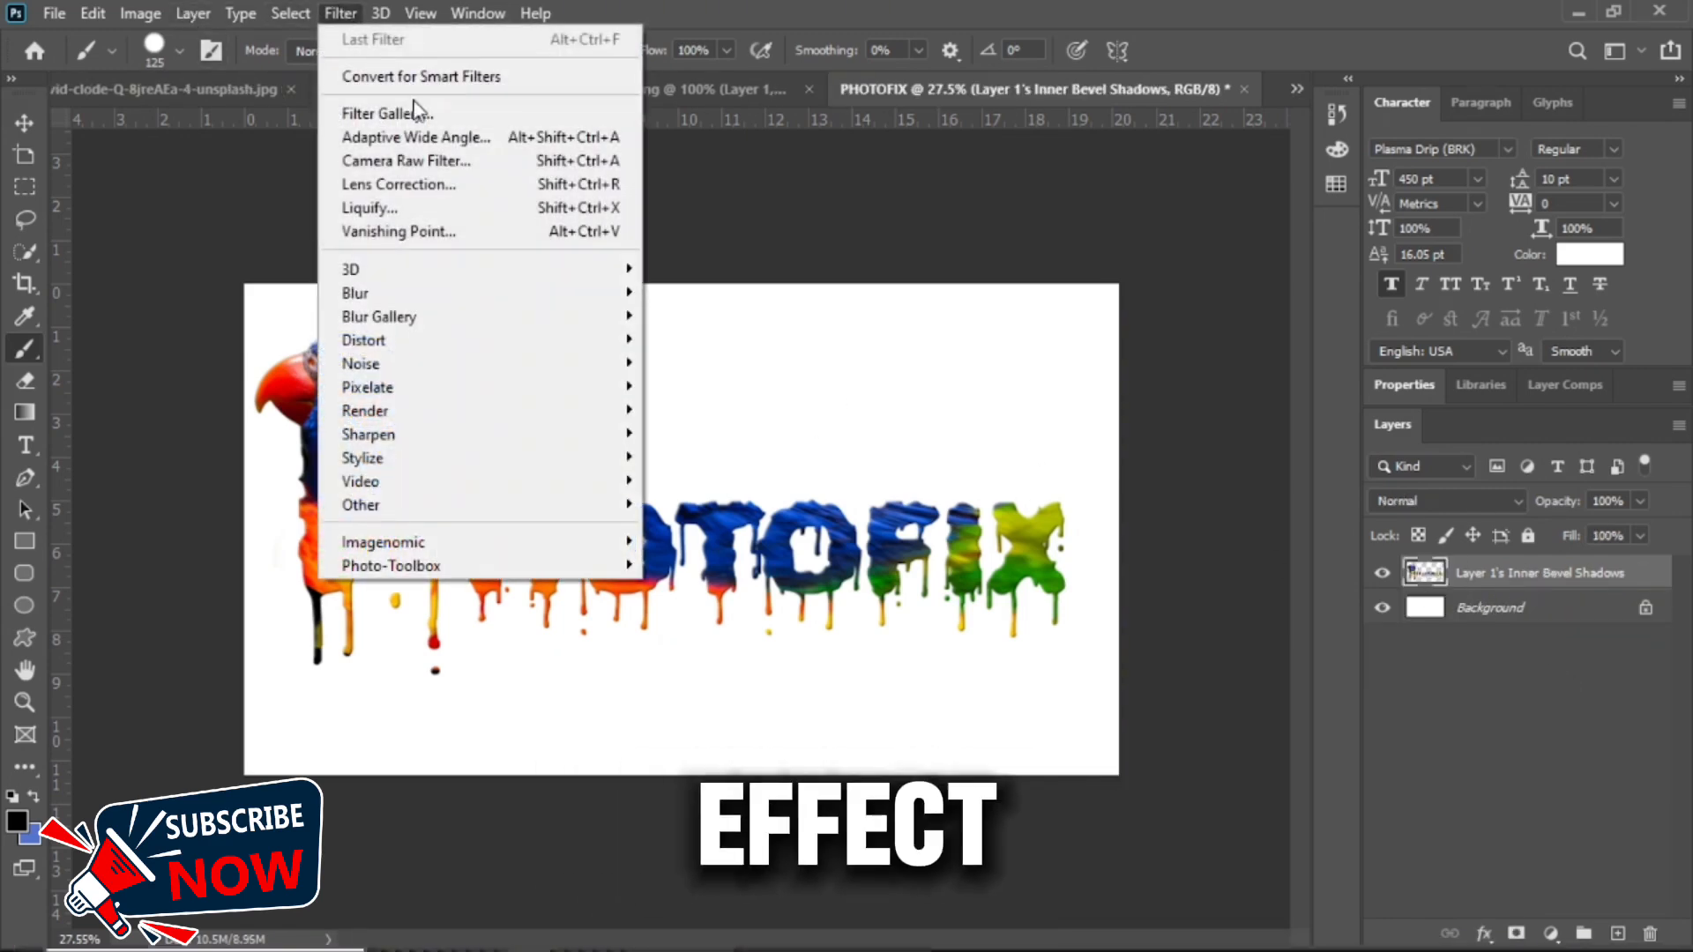
pyautogui.click(430, 212)
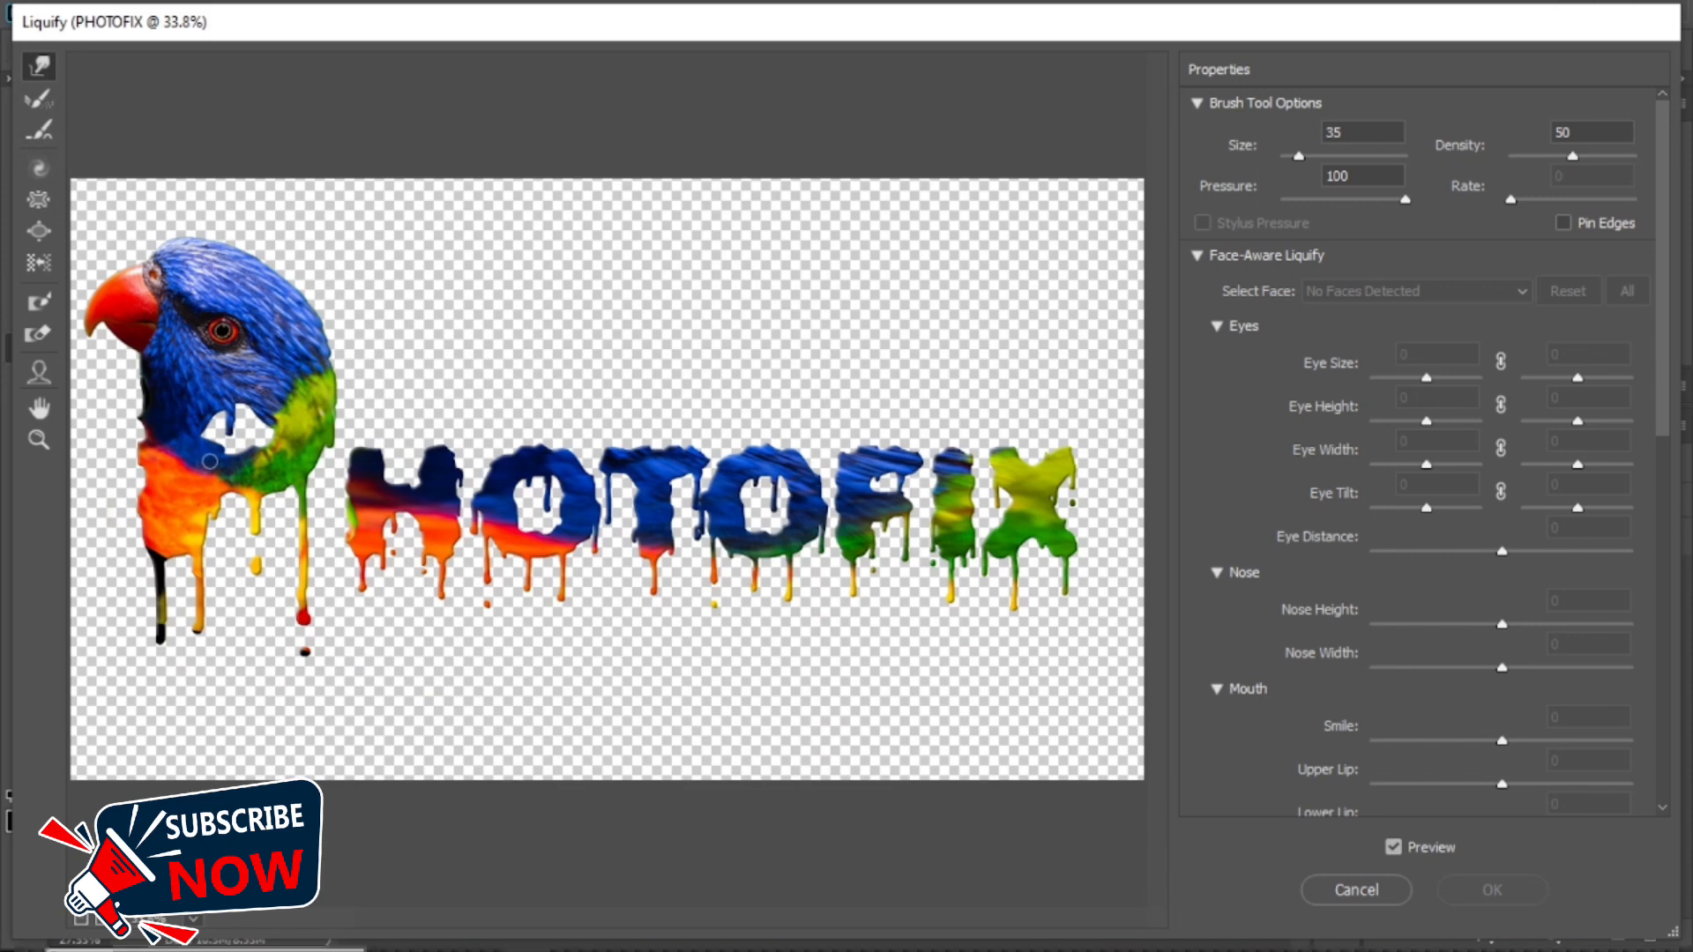
pyautogui.press(']')
pyautogui.press(']')
pyautogui.press(']')
pyautogui.press(']')
pyautogui.press(']')
pyautogui.press(']')
pyautogui.press(']')
pyautogui.press(']')
pyautogui.press(']')
pyautogui.press(']')
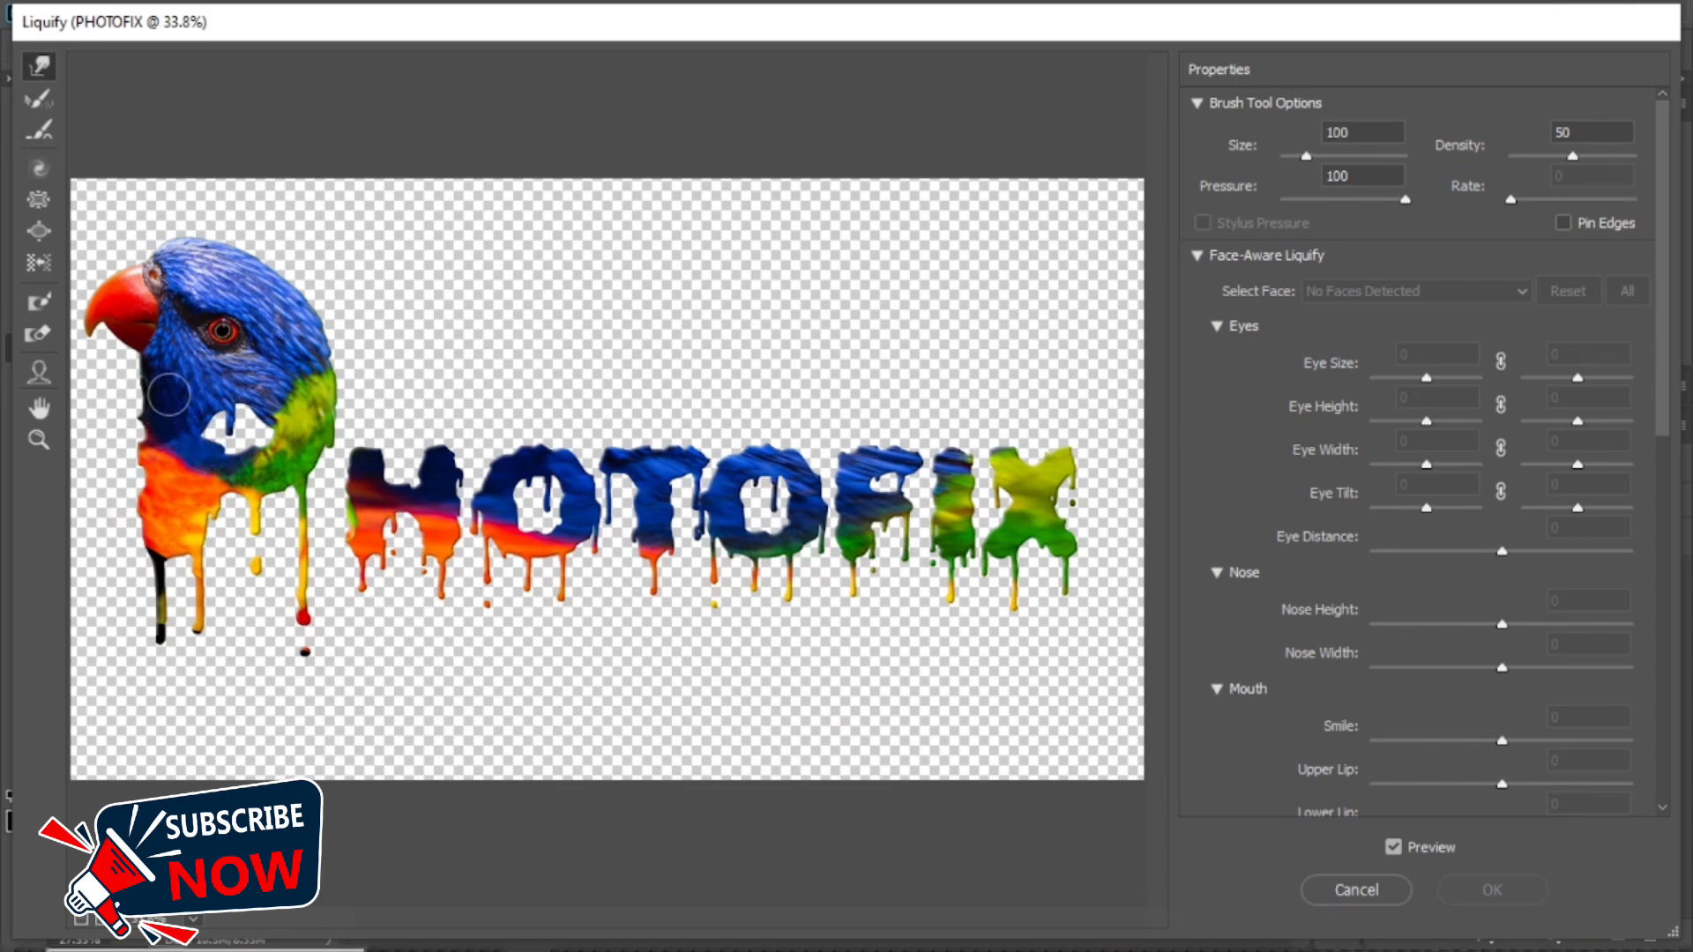
pyautogui.moveTo(173, 483); pyautogui.dragTo(185, 438)
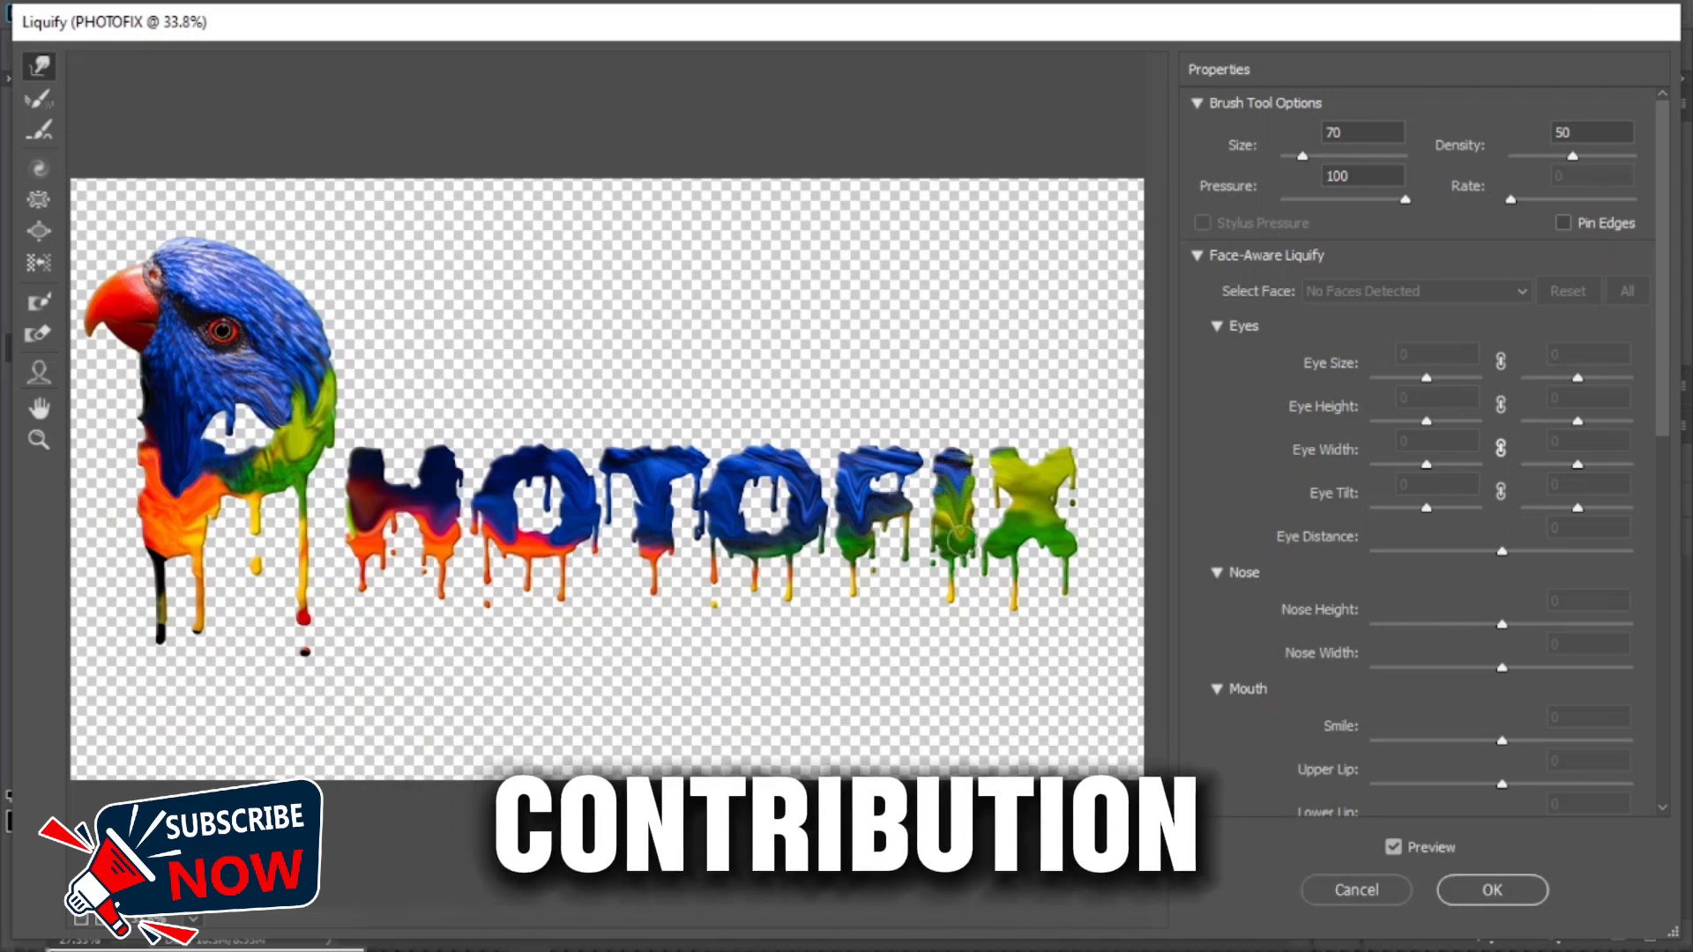
pyautogui.moveTo(1035, 483); pyautogui.dragTo(1038, 526)
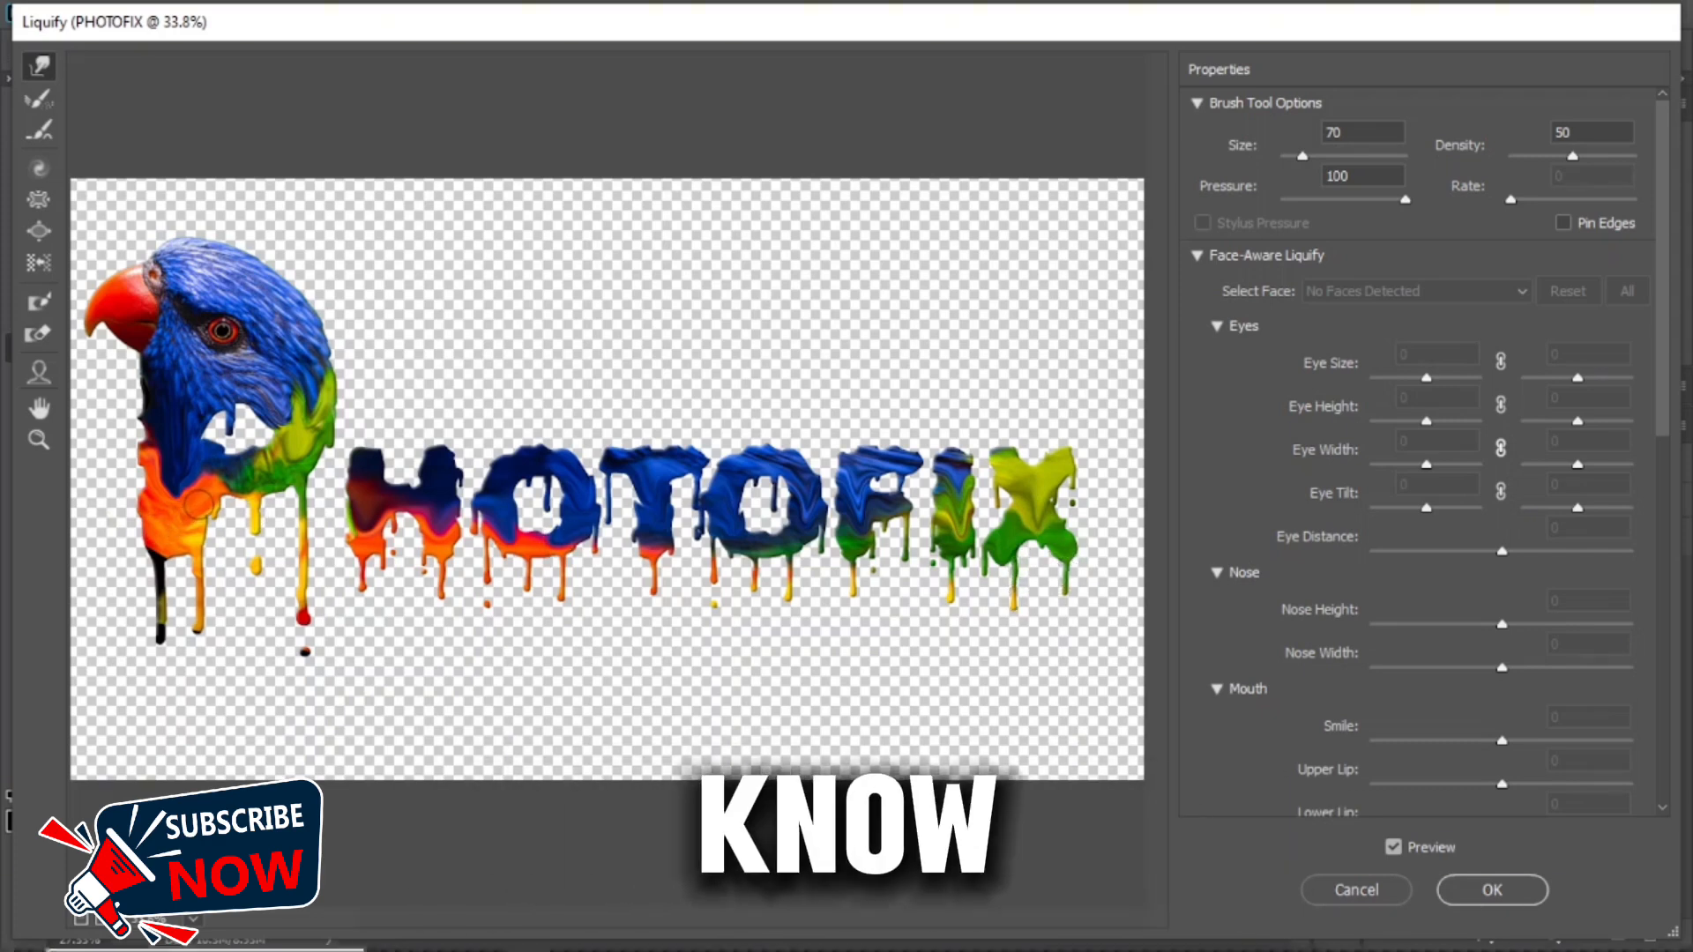
pyautogui.moveTo(198, 505); pyautogui.dragTo(178, 538)
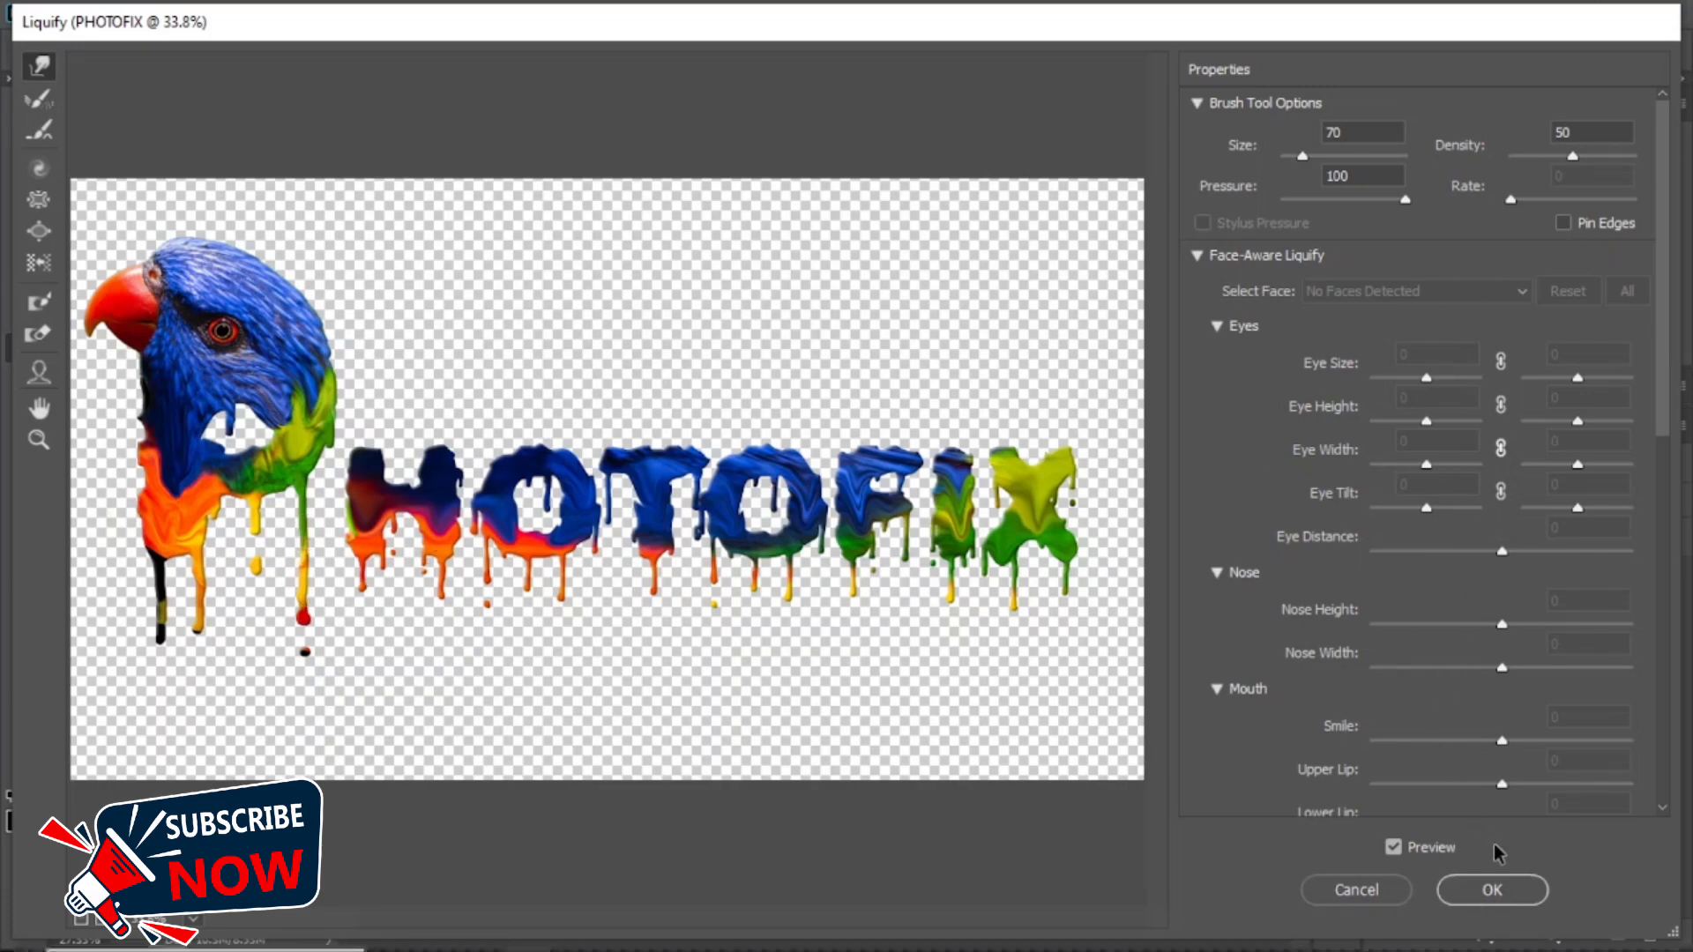
pyautogui.click(1491, 889)
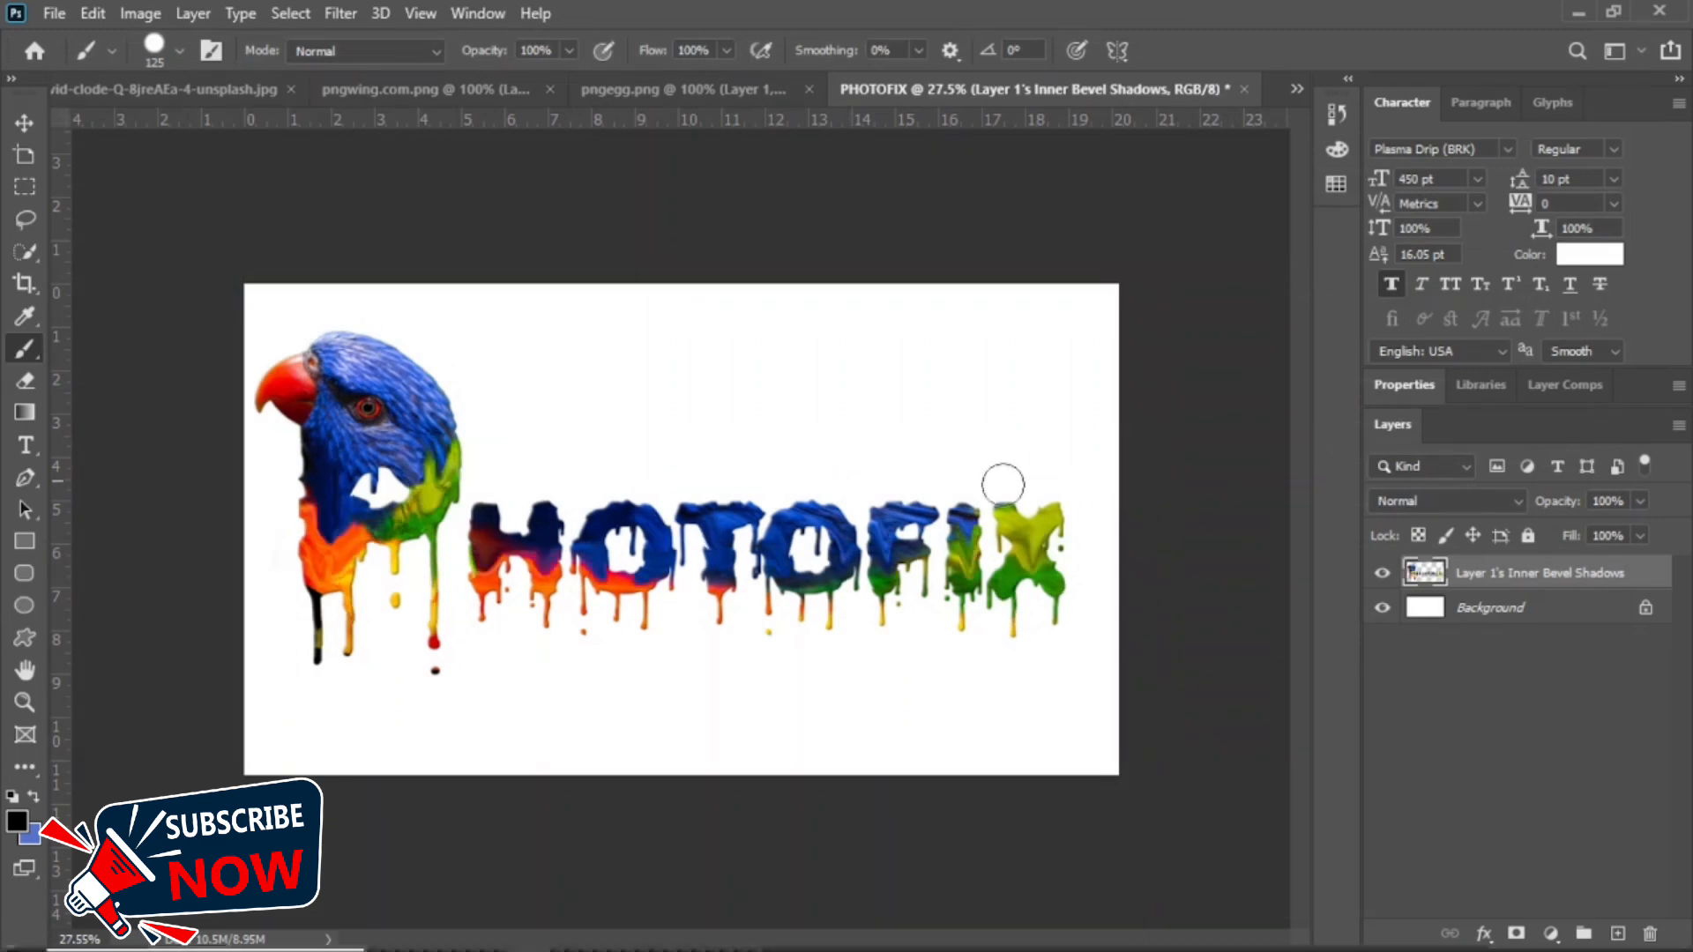
# Unlock the Background layer and add a new empty layer directly above it.
pyautogui.click(1583, 610)
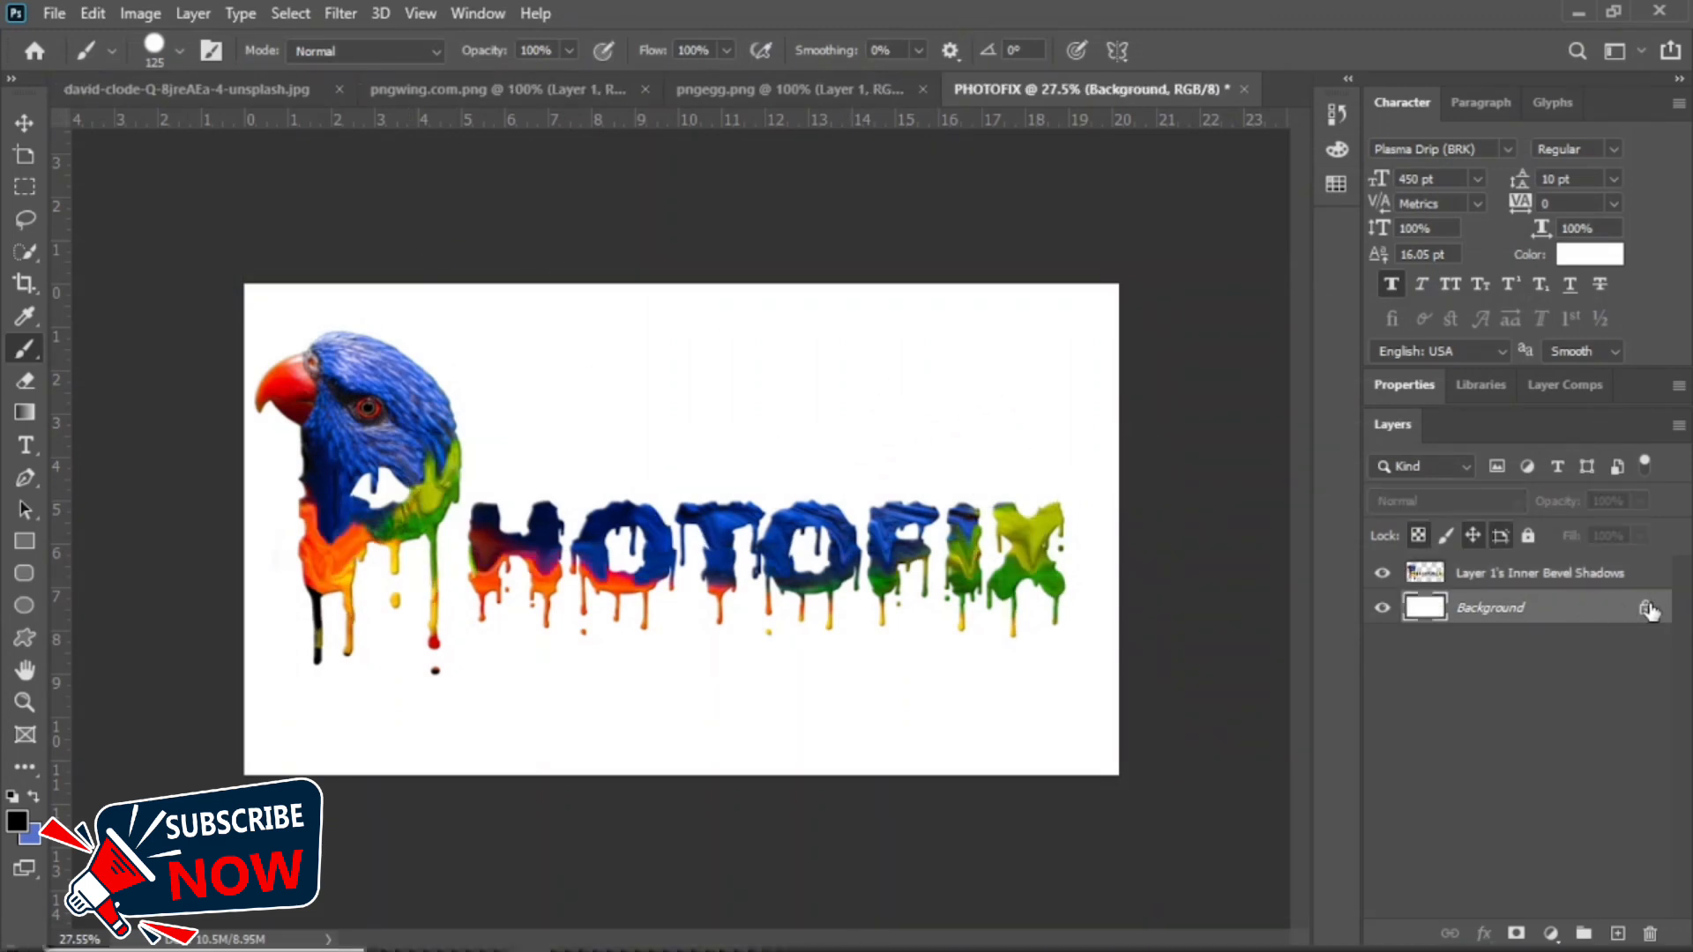
pyautogui.click(1645, 608)
pyautogui.click(1618, 932)
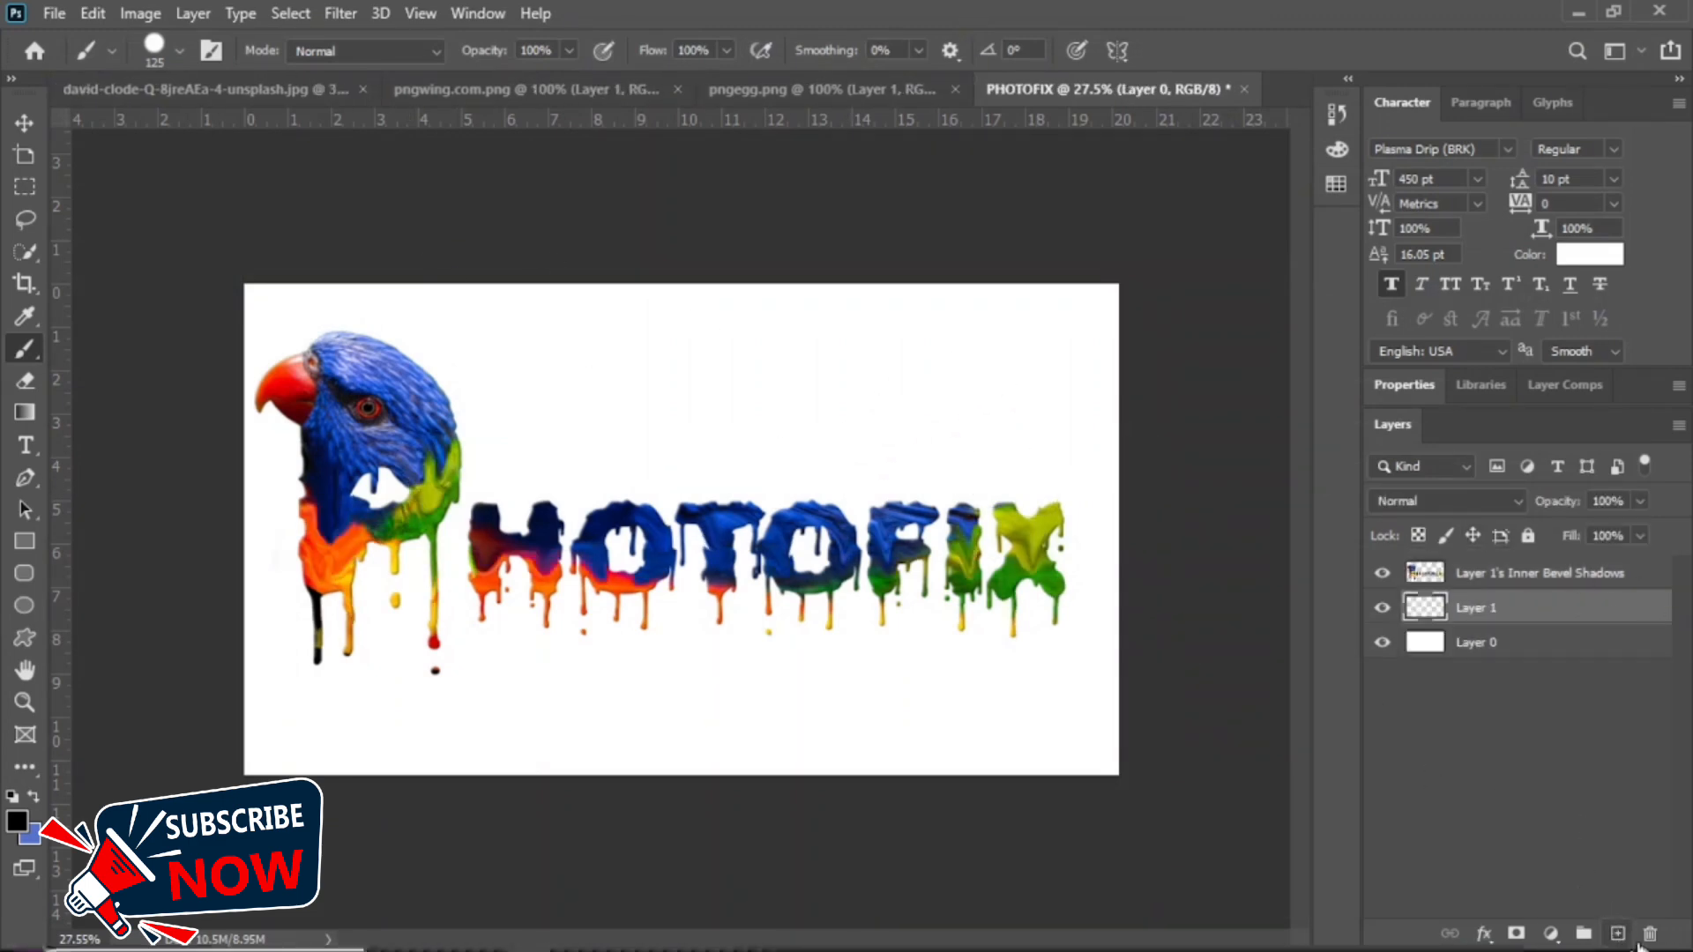
# Choose the KYLE Bonus Chunky Charcoal brush and enlarge it to 700 px.
pyautogui.click(112, 52)
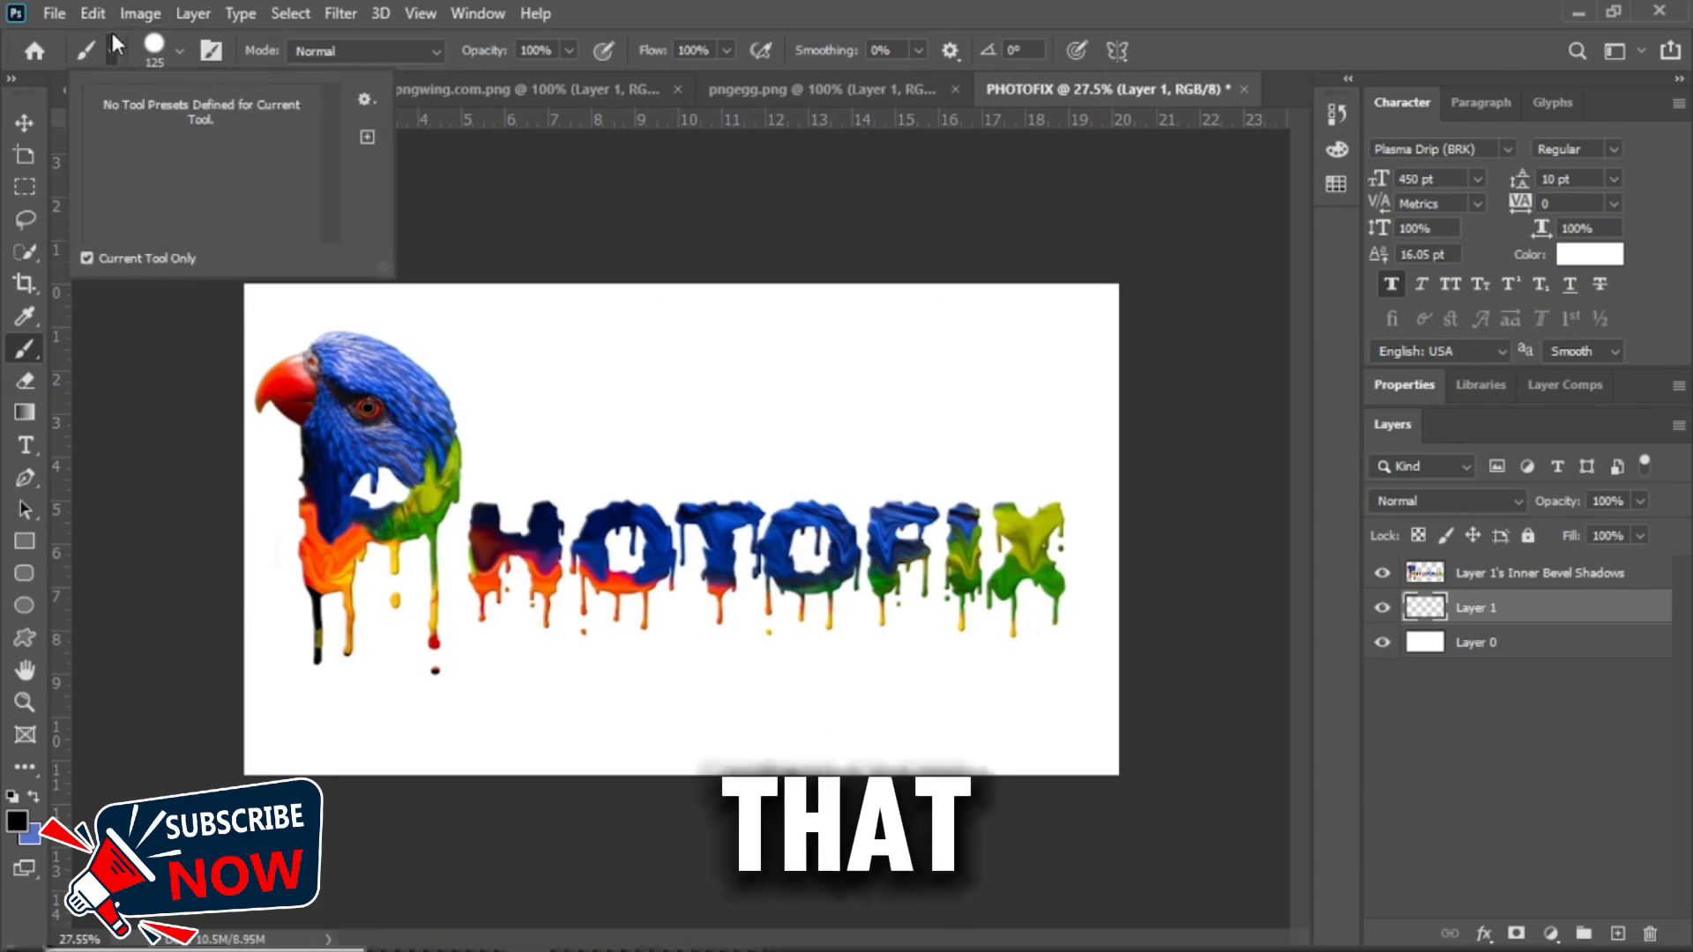
pyautogui.click(175, 53)
pyautogui.click(177, 51)
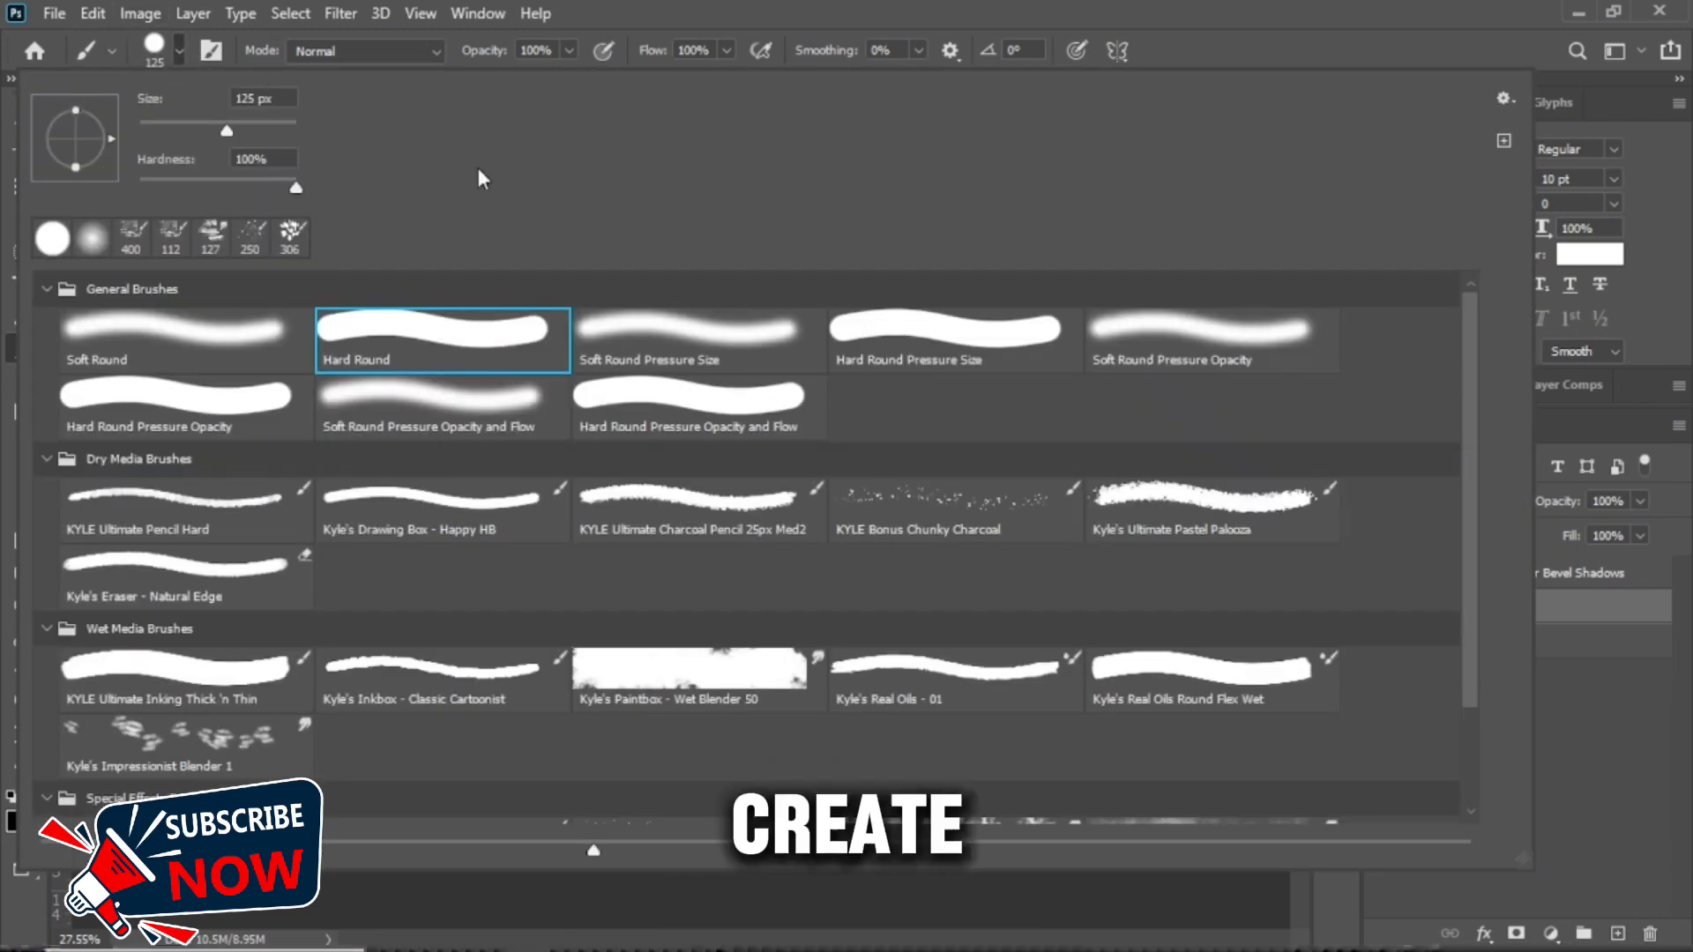
pyautogui.doubleClick(961, 507)
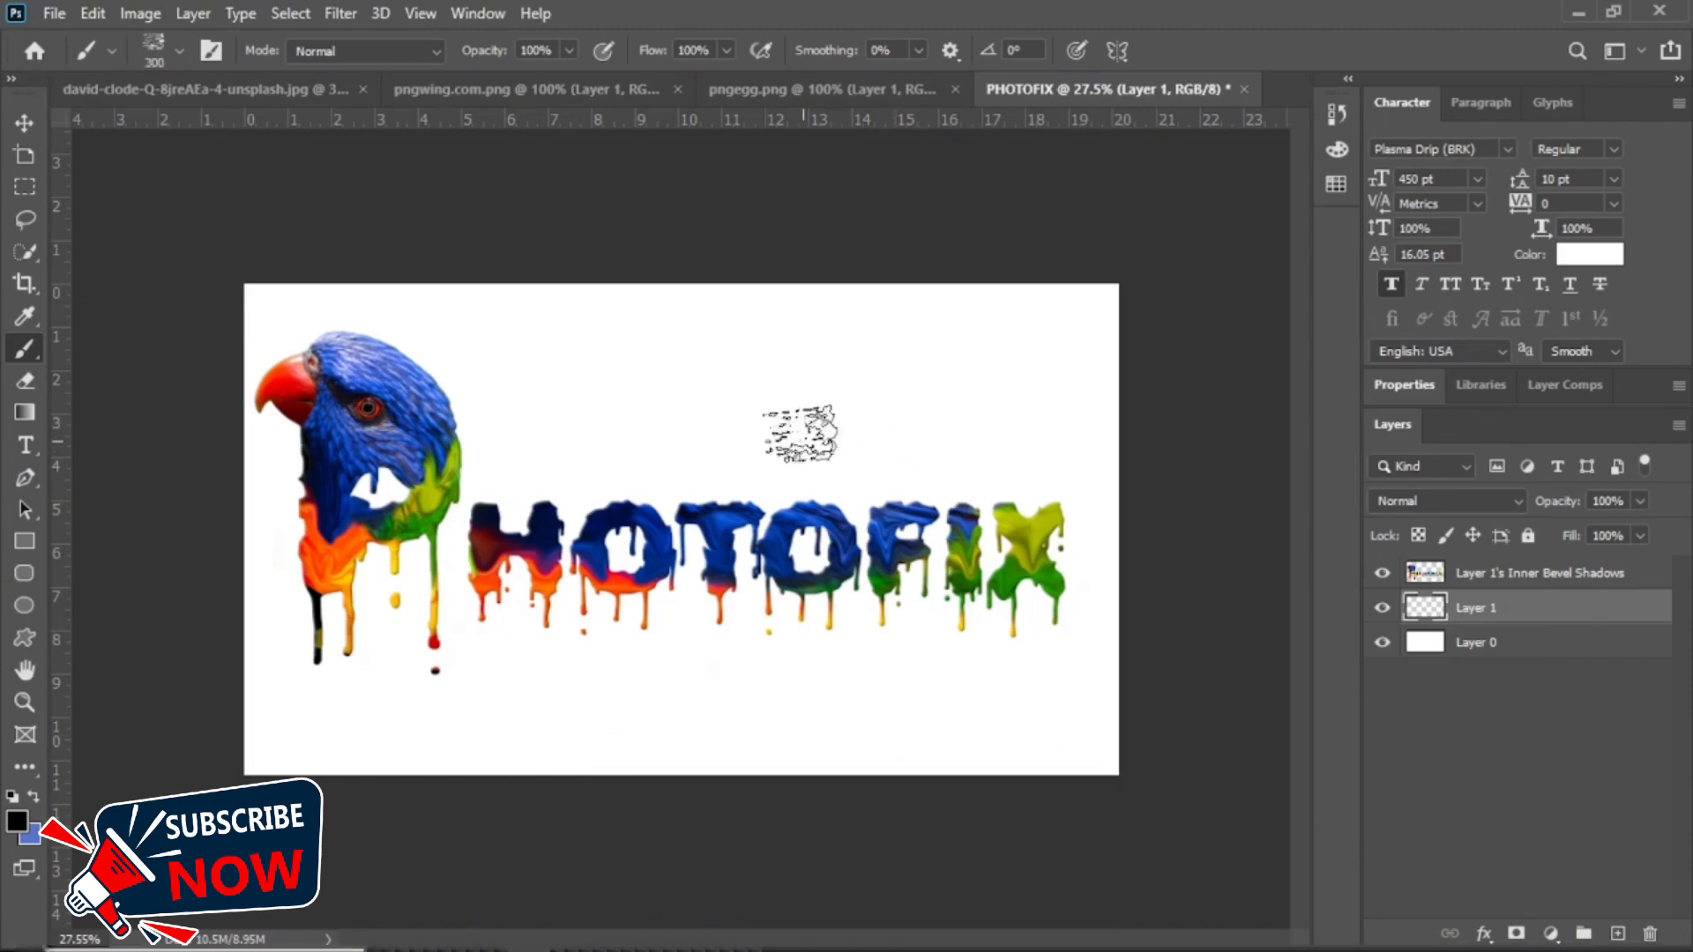
pyautogui.press(']')
pyautogui.press(']')
pyautogui.press(']')
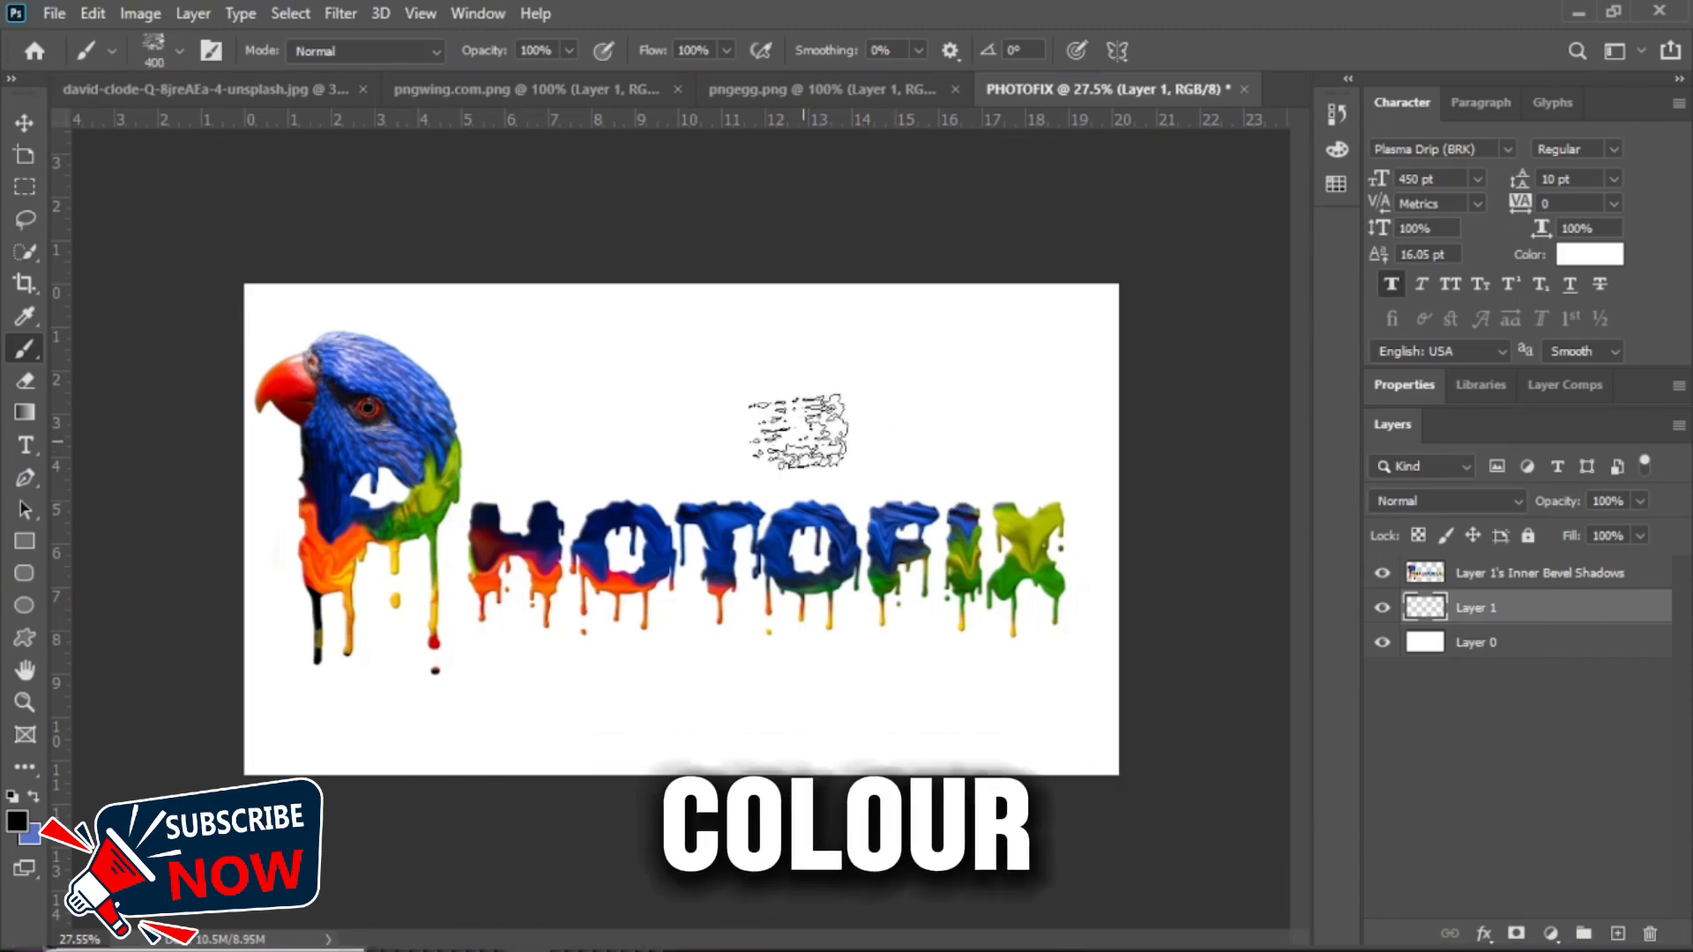
pyautogui.press(']')
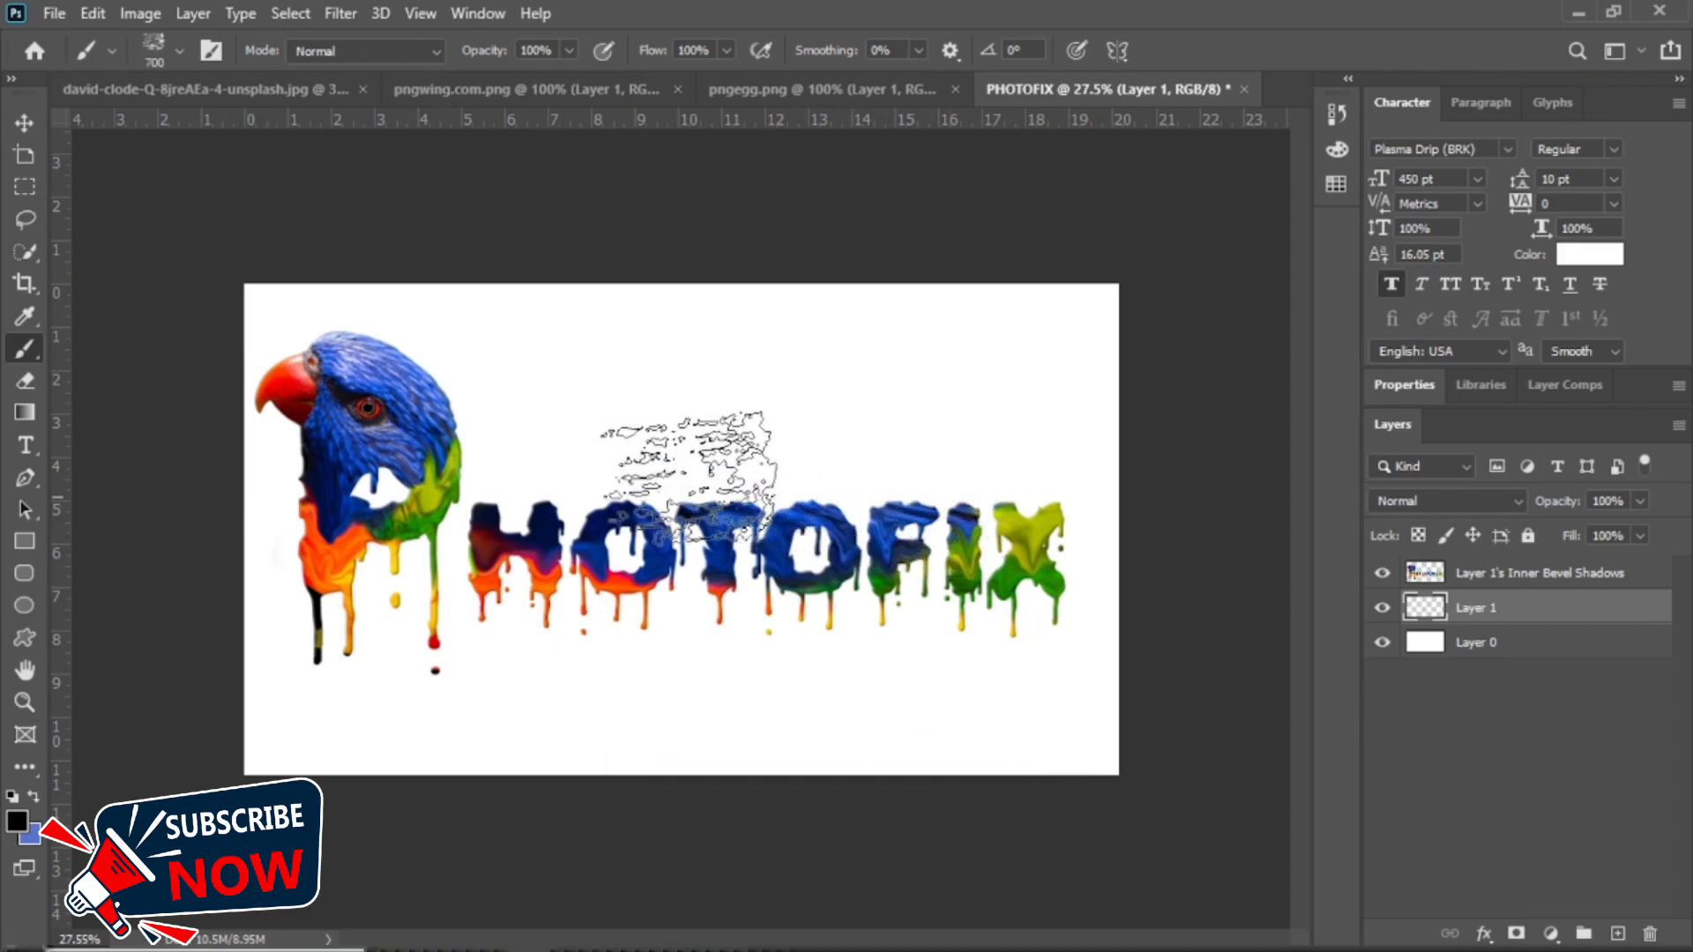
# Sample the parrot's blue (#4560b4) as the foreground colour and stamp a splatter above the H on the new layer.
pyautogui.click(18, 822)
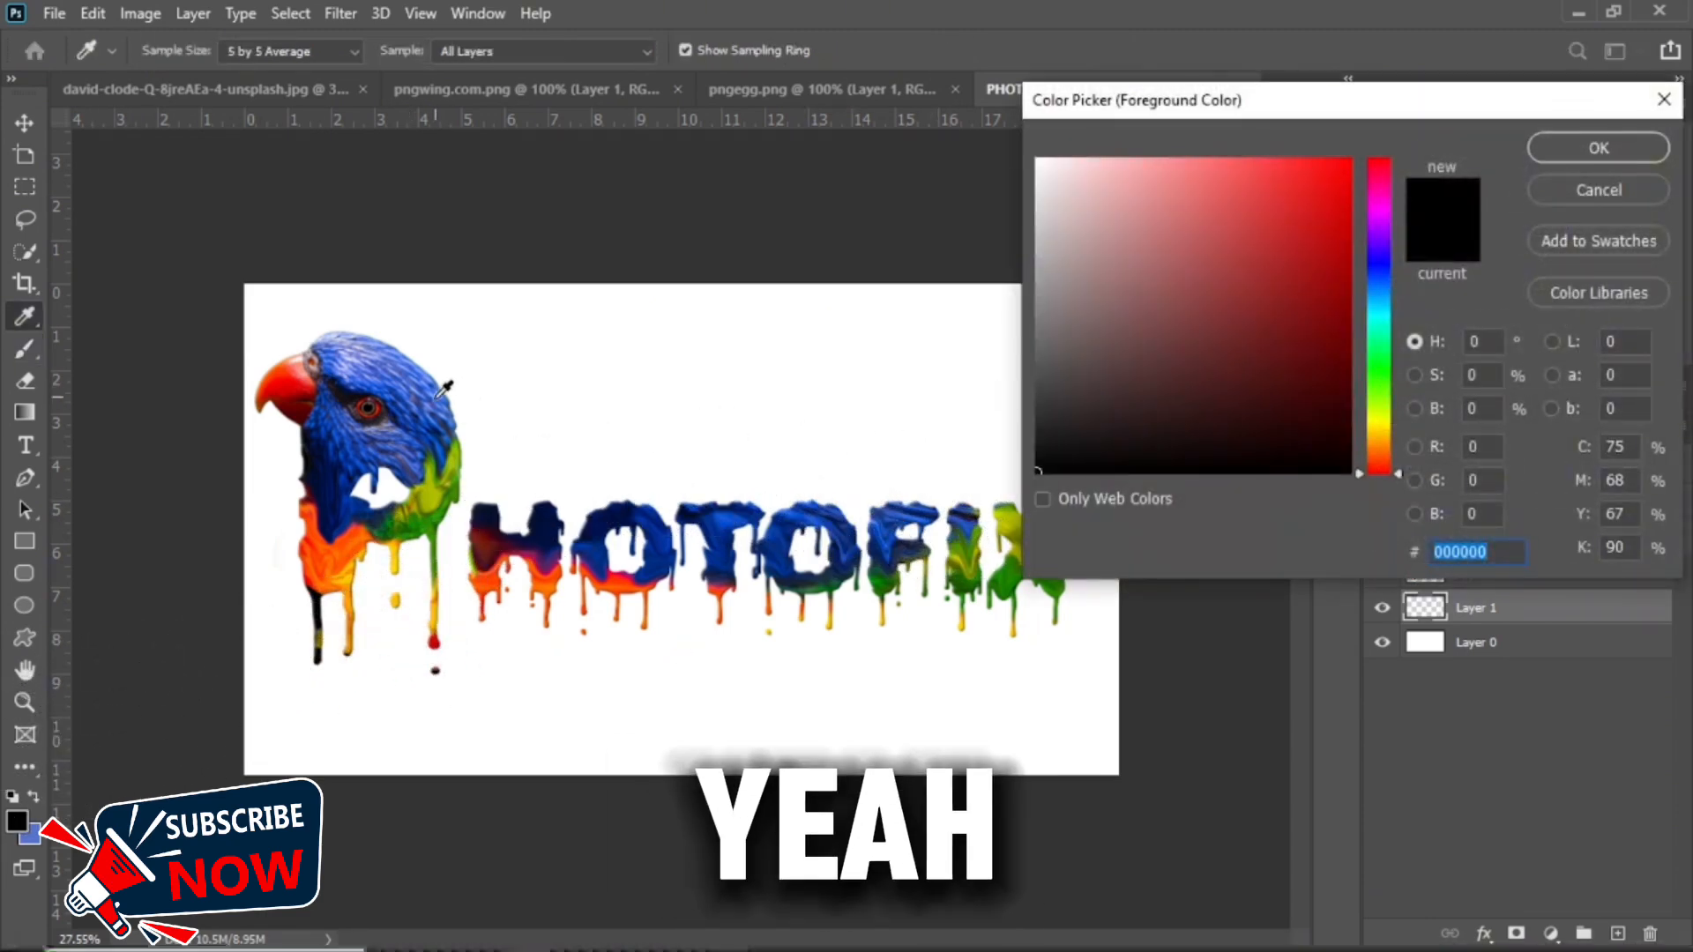
pyautogui.click(443, 388)
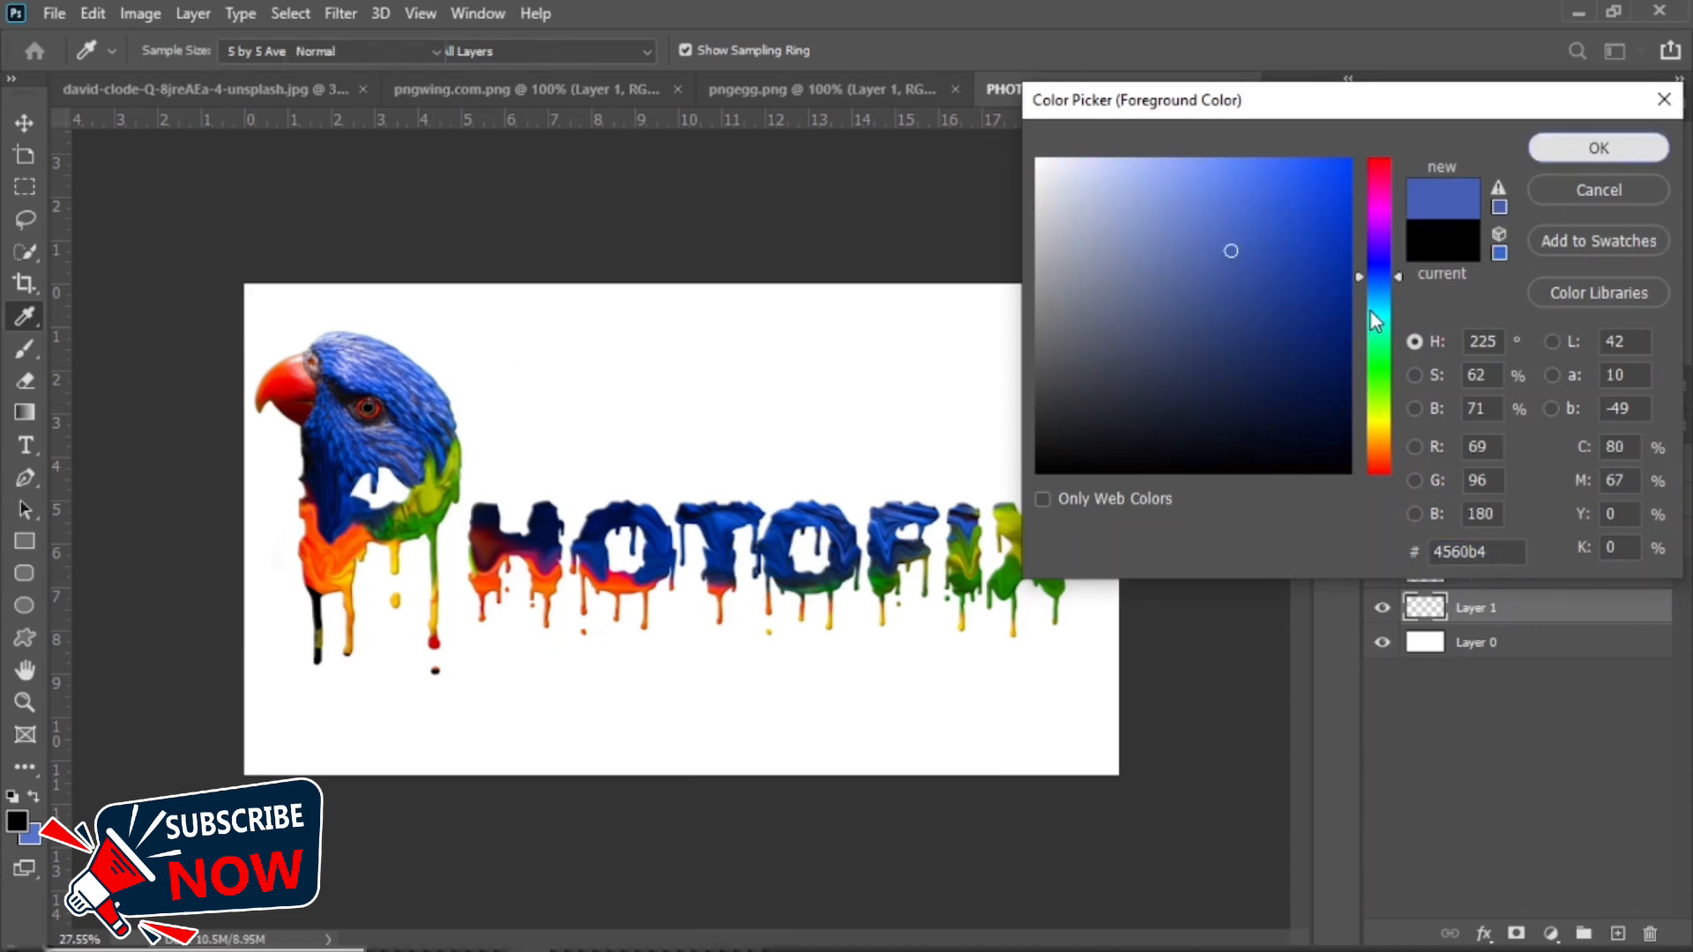
pyautogui.press('Return')
pyautogui.click(992, 445)
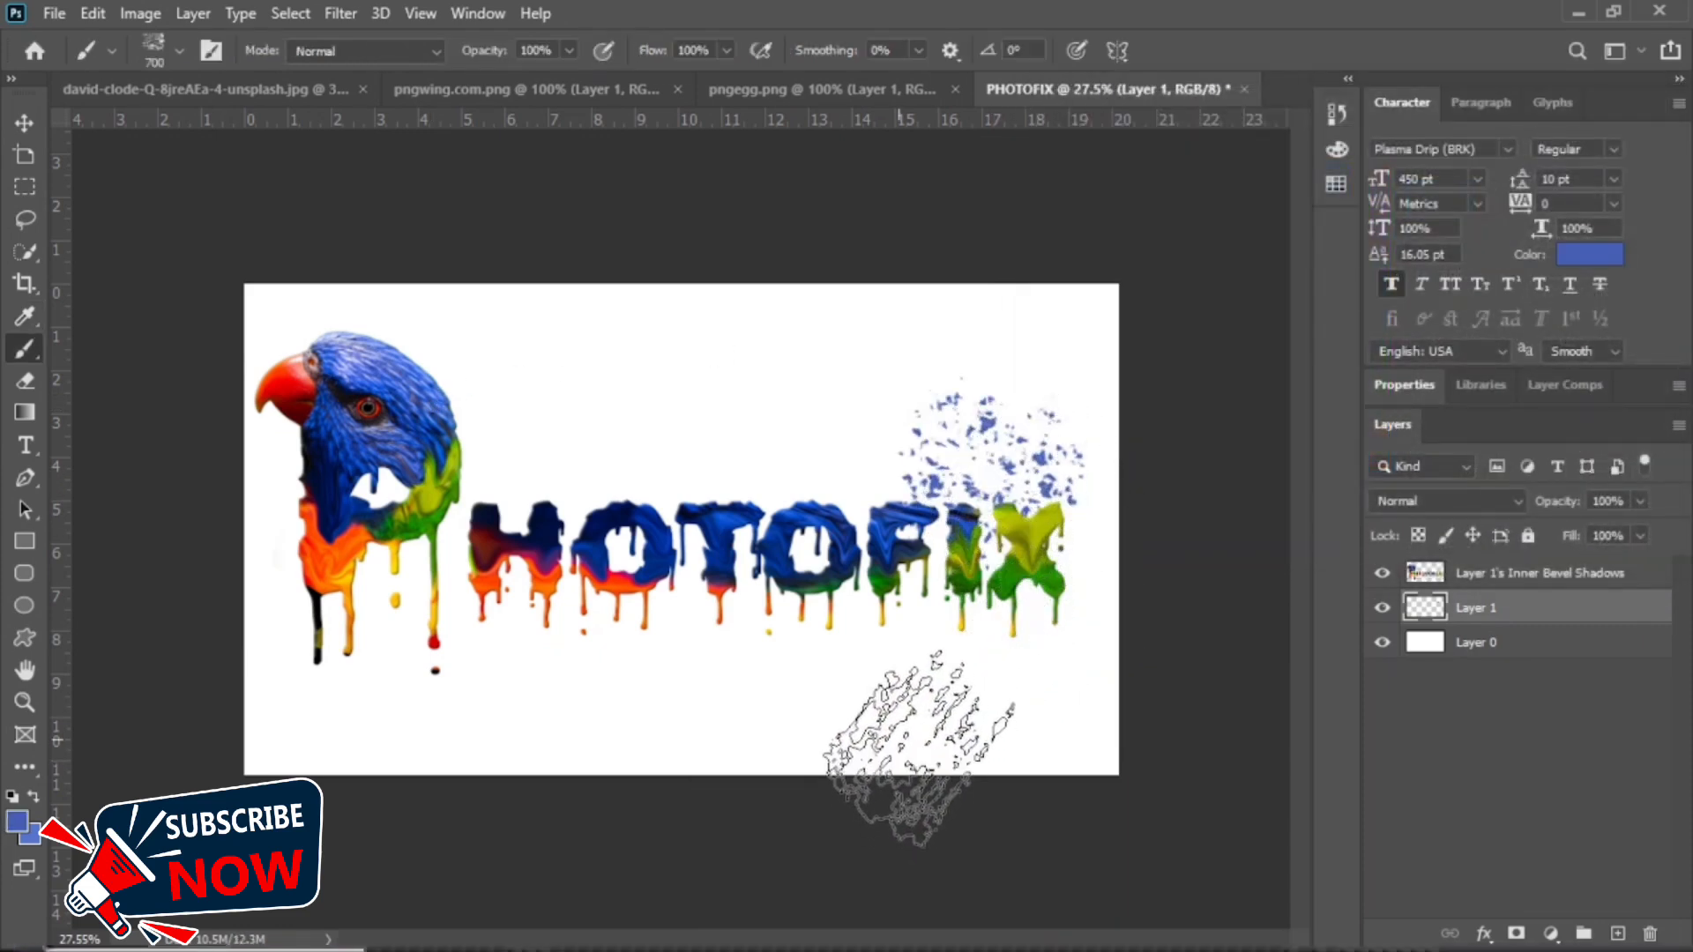
pyautogui.hotkey('ctrl', 'z')
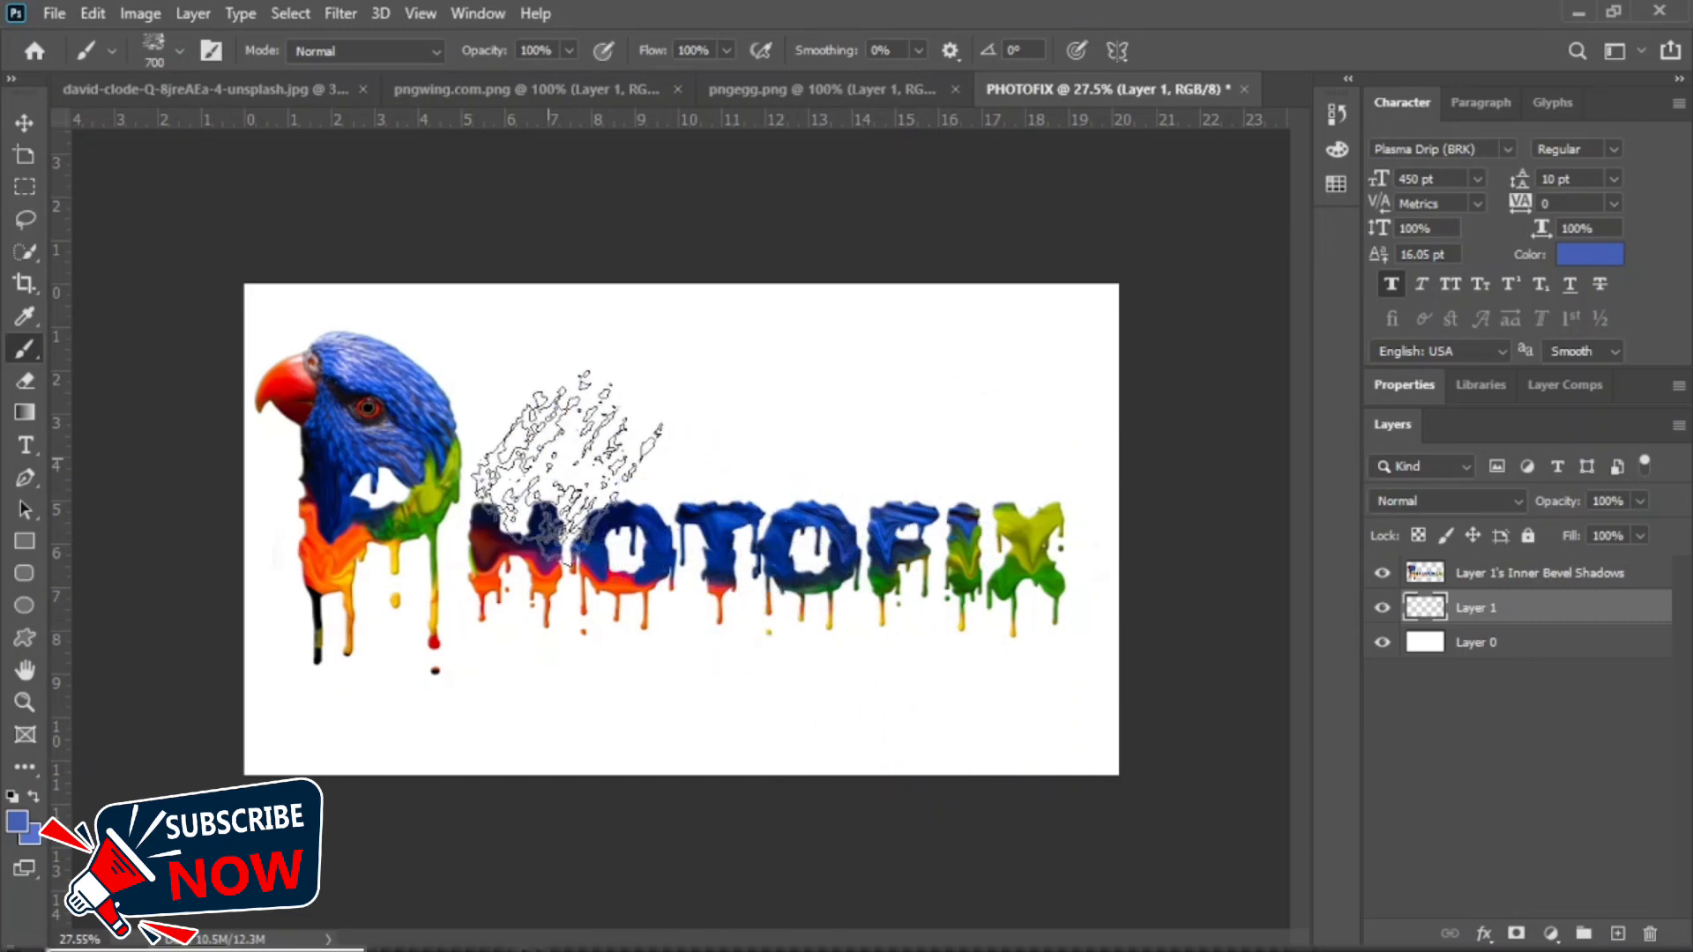
pyautogui.click(537, 441)
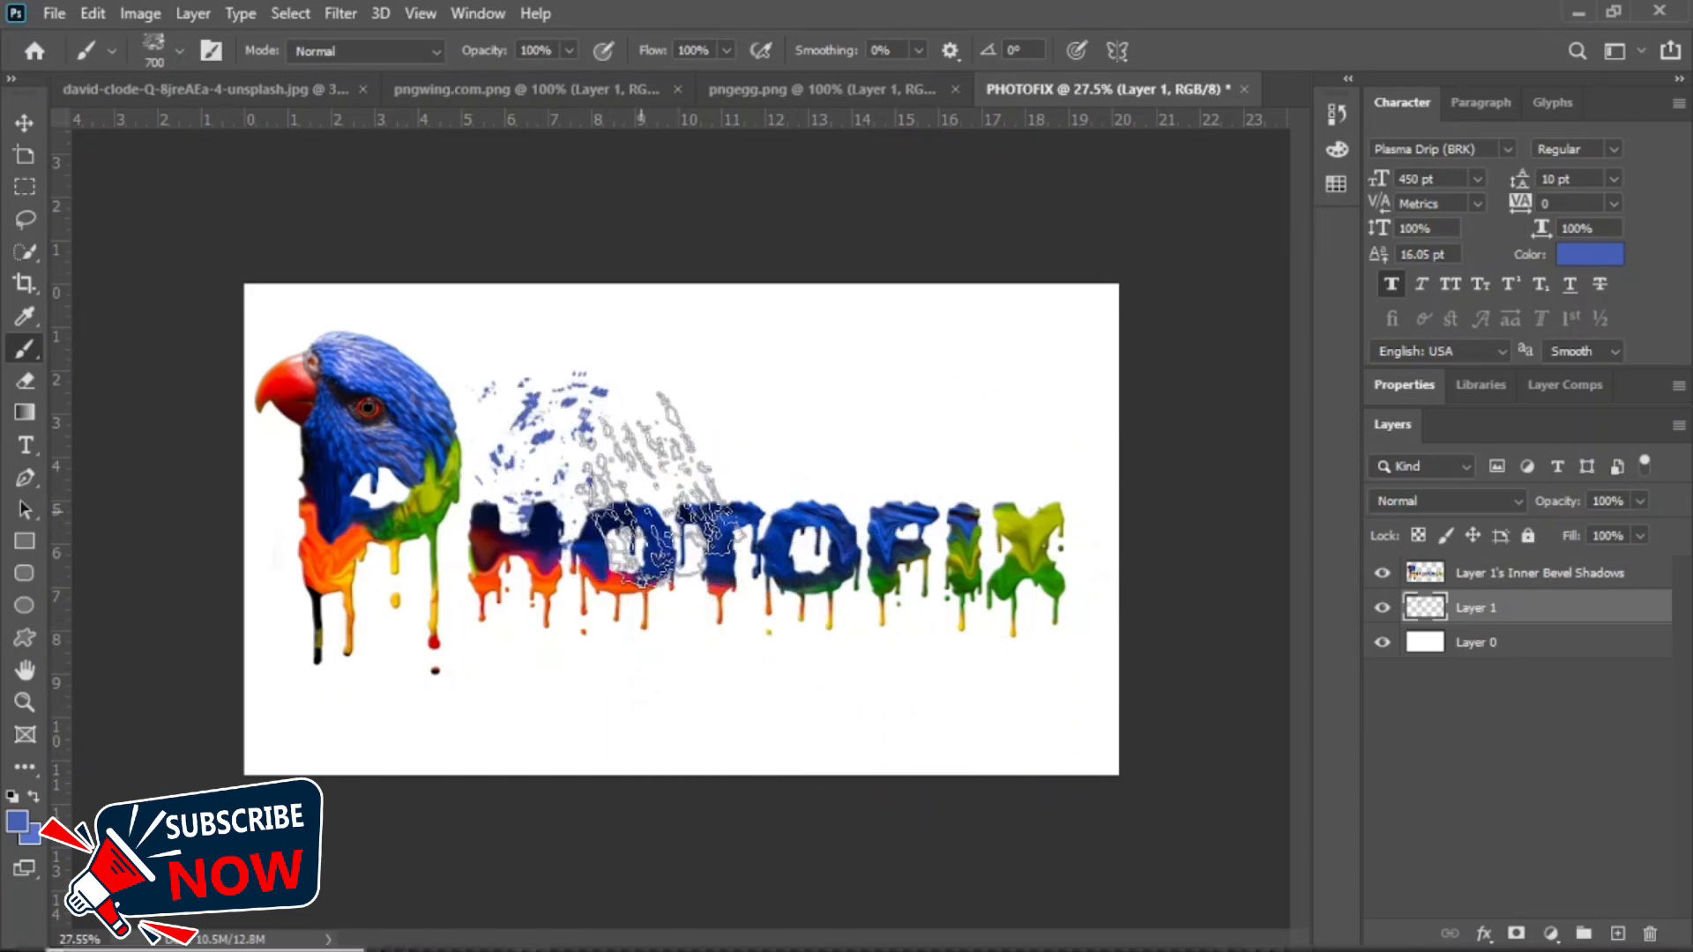
# Sample the P's yellow-green (#a7b601) as the foreground colour and stamp a splatter above the first O.
pyautogui.click(13, 827)
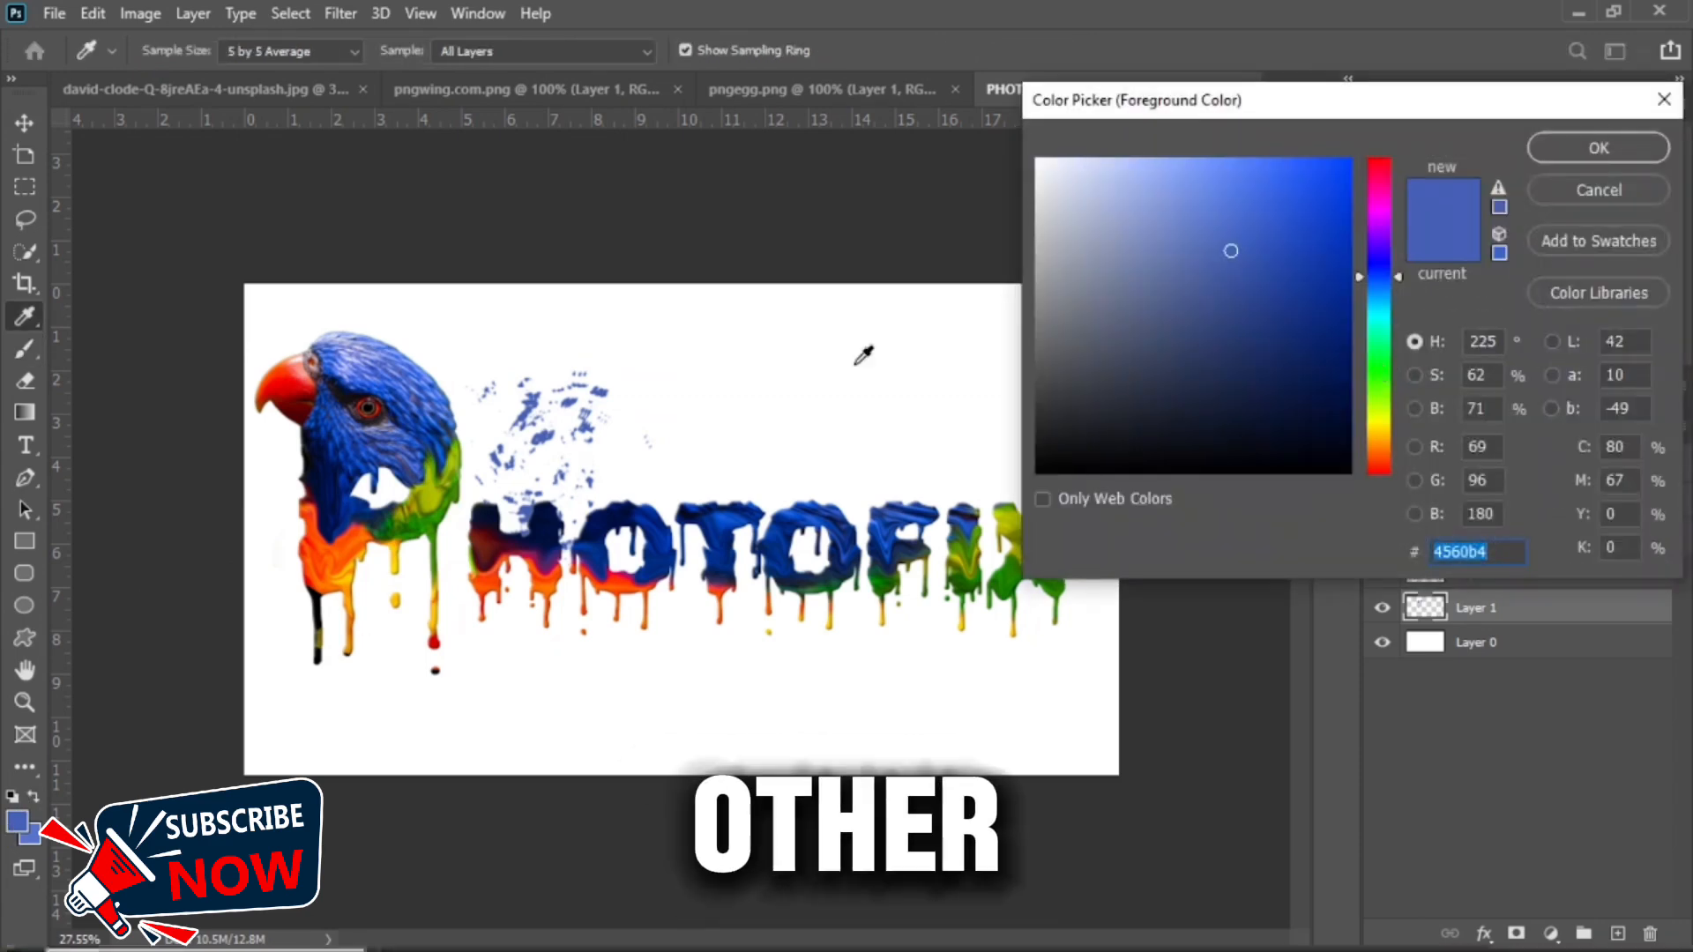
pyautogui.click(446, 481)
pyautogui.click(1603, 155)
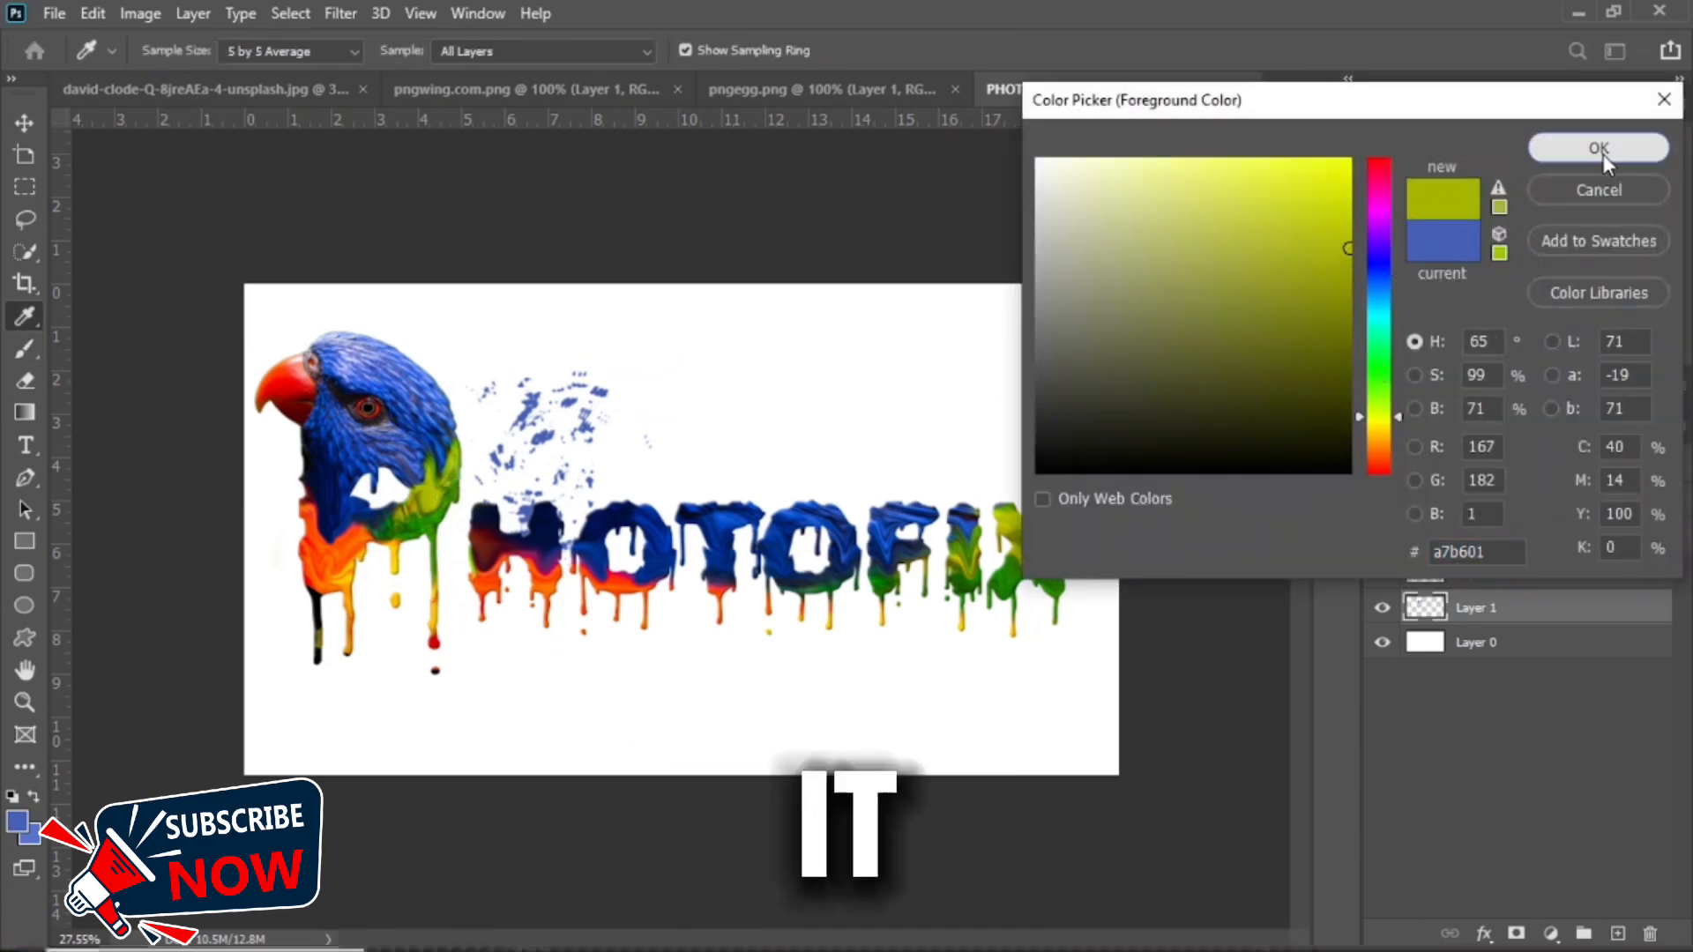
pyautogui.click(641, 477)
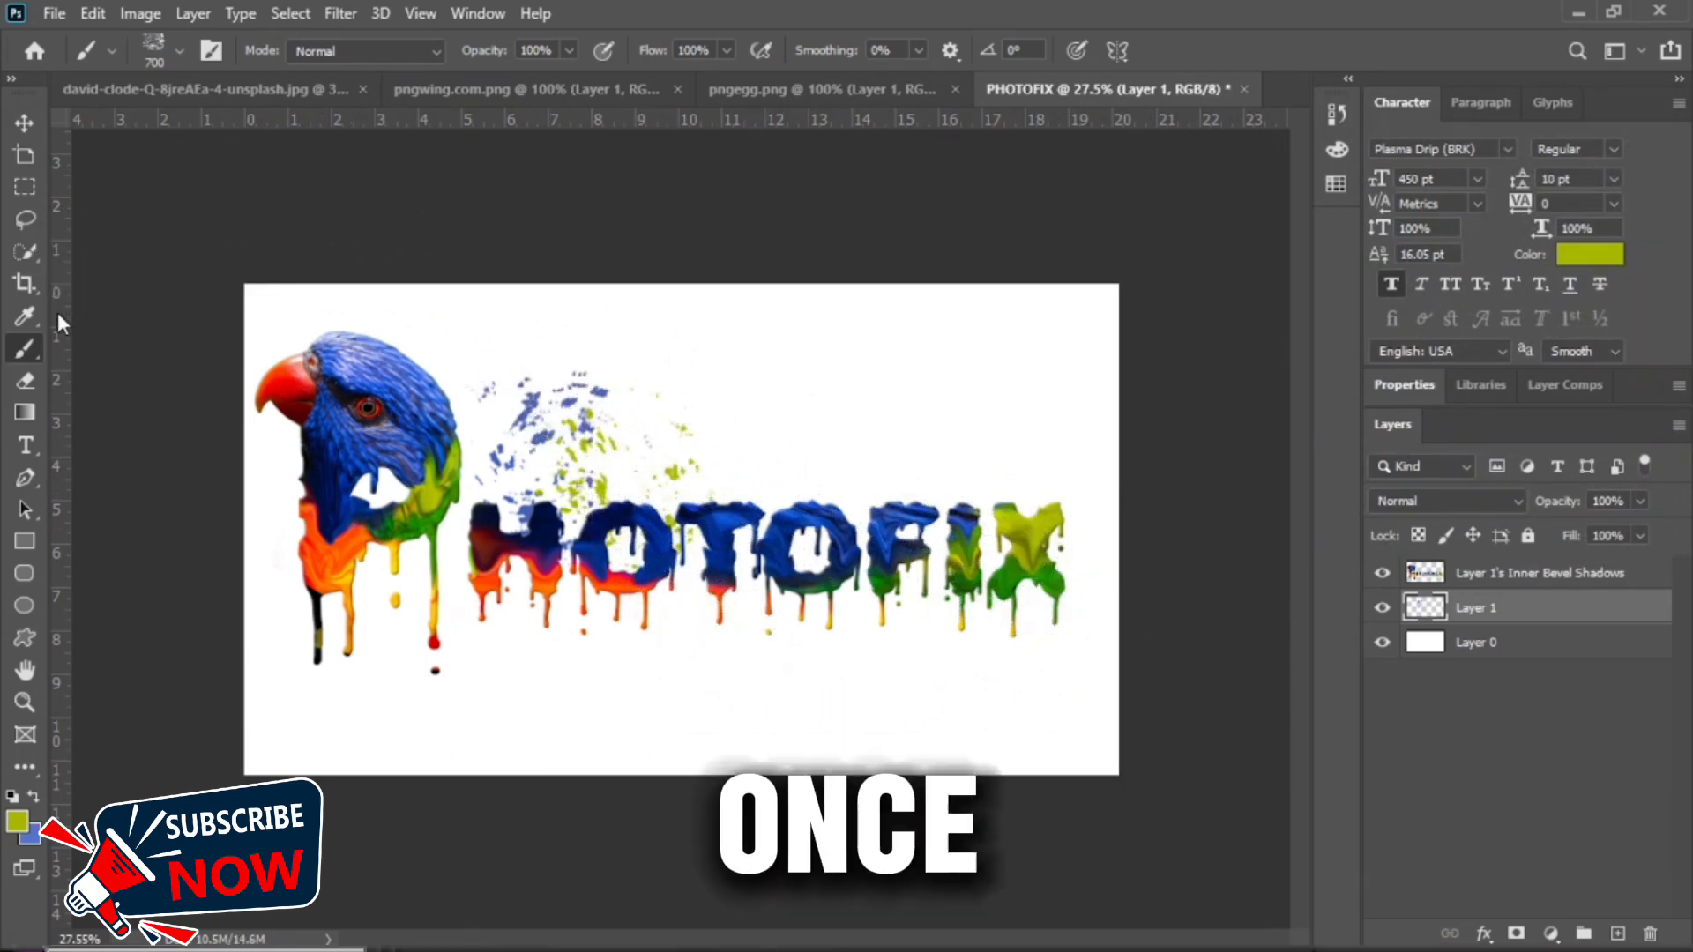
# Merge the splatter layer with the Inner Bevel Shadows text layer.
pyautogui.press('v')
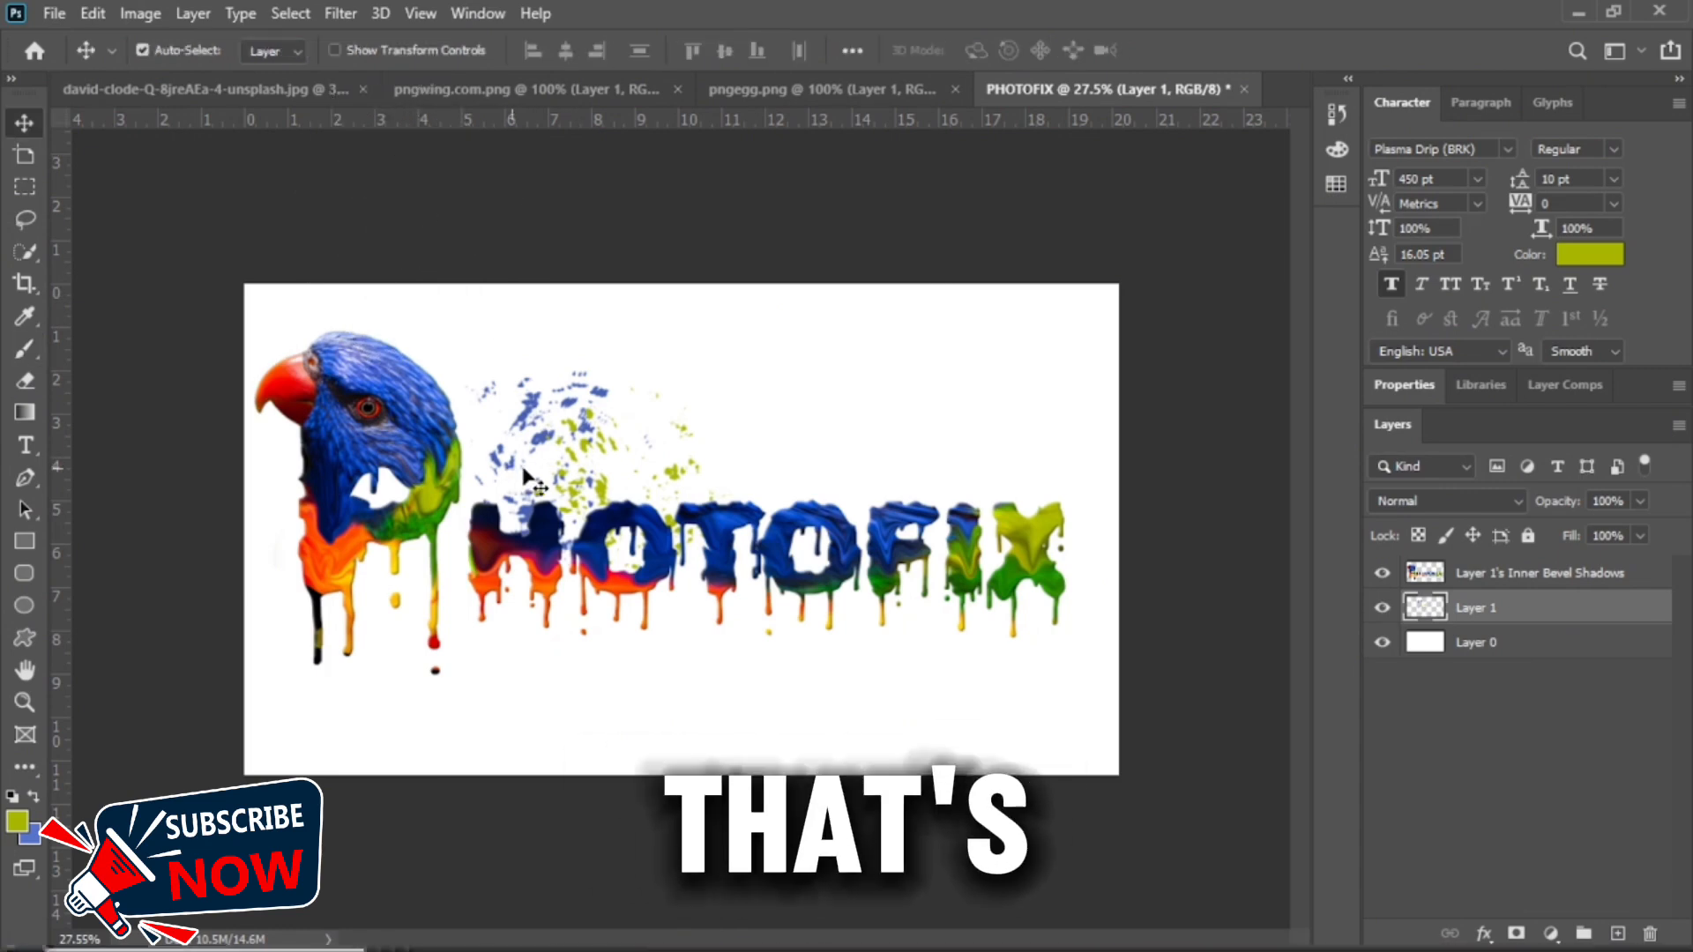
pyautogui.keyDown('ctrl'); pyautogui.click(1518, 580); pyautogui.keyUp('ctrl')
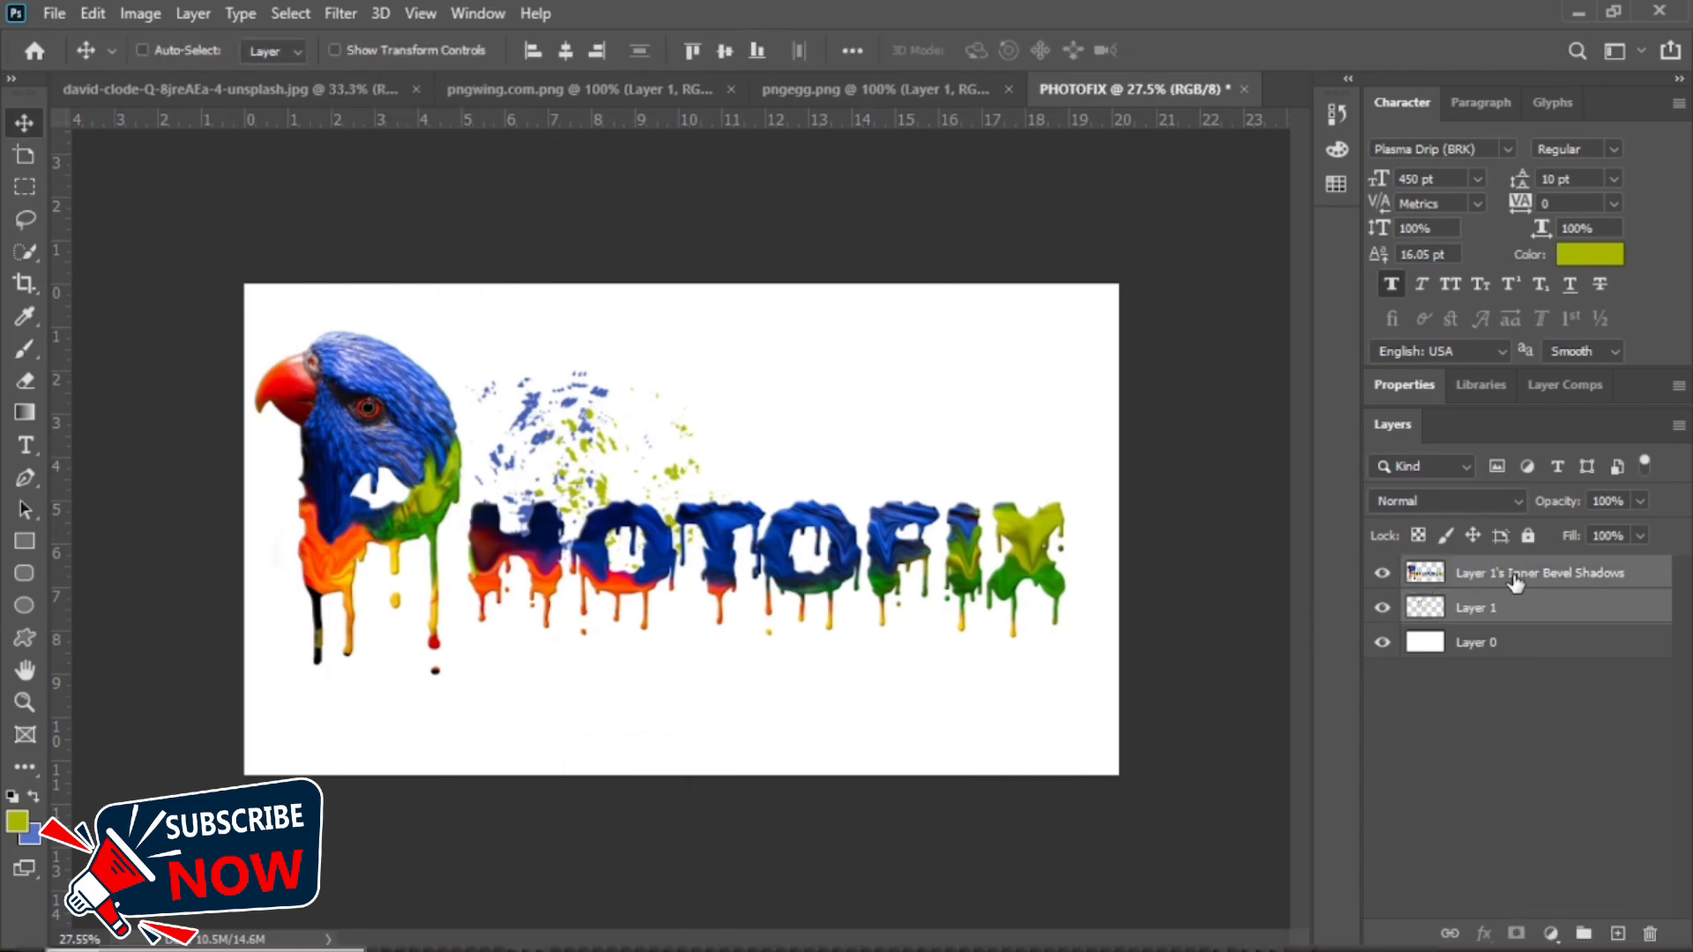
pyautogui.hotkey('ctrl', 'e')
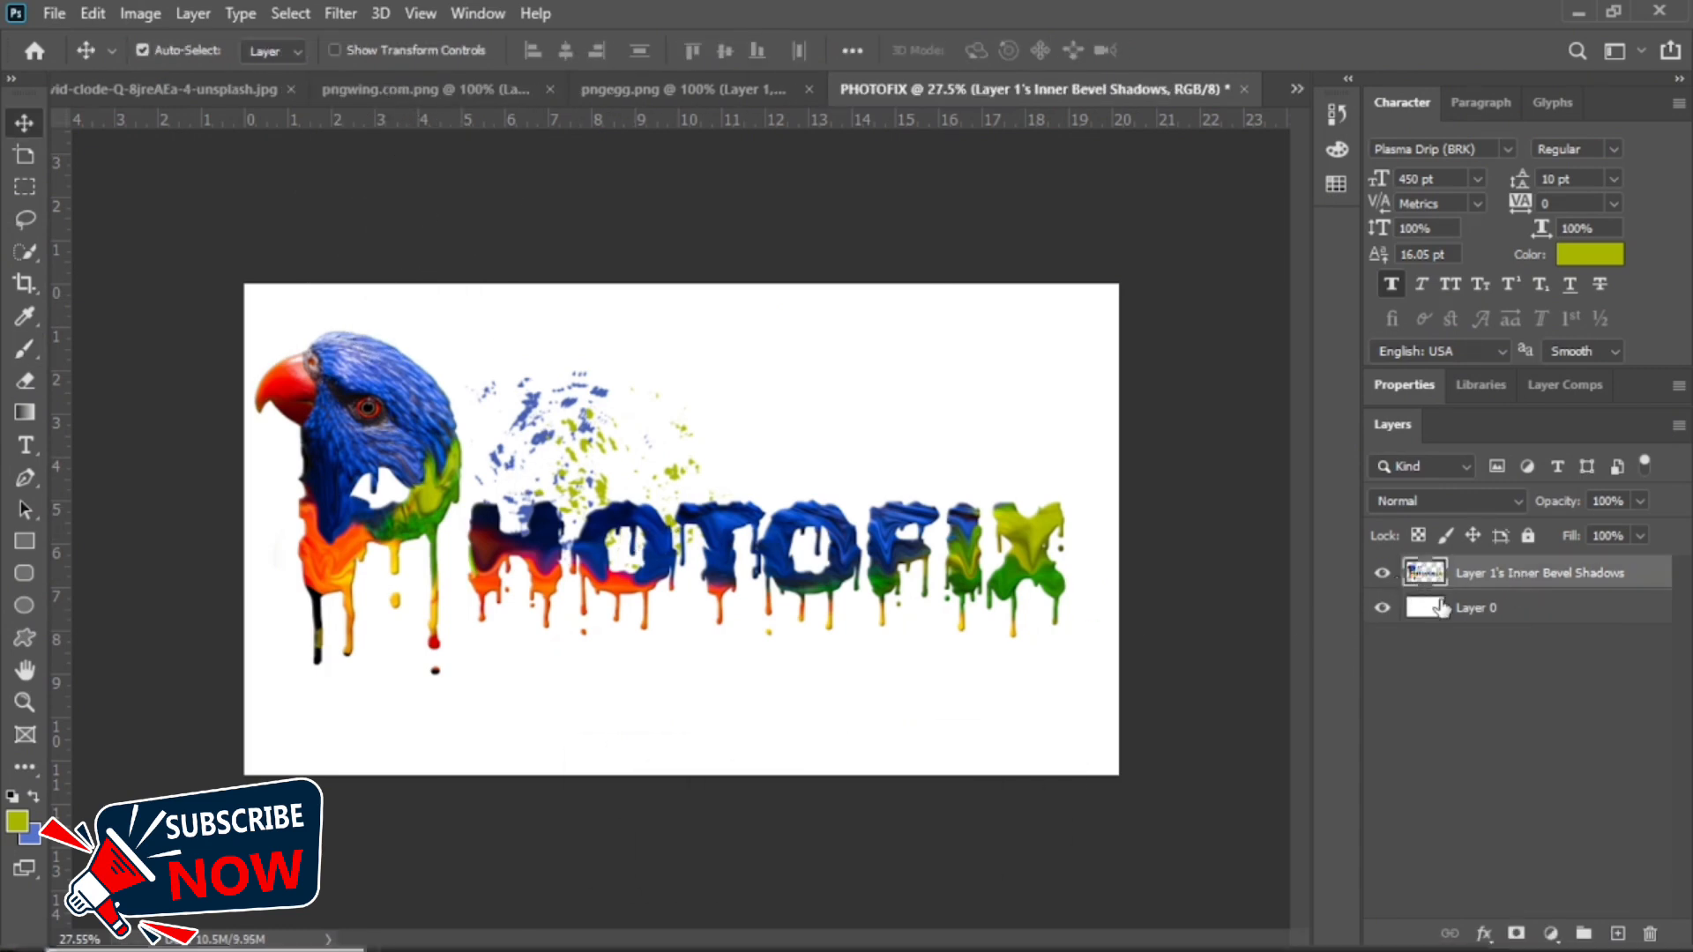
# Add a Gradient Overlay style to Layer 0 and open its gradient presets.
pyautogui.click(1509, 611)
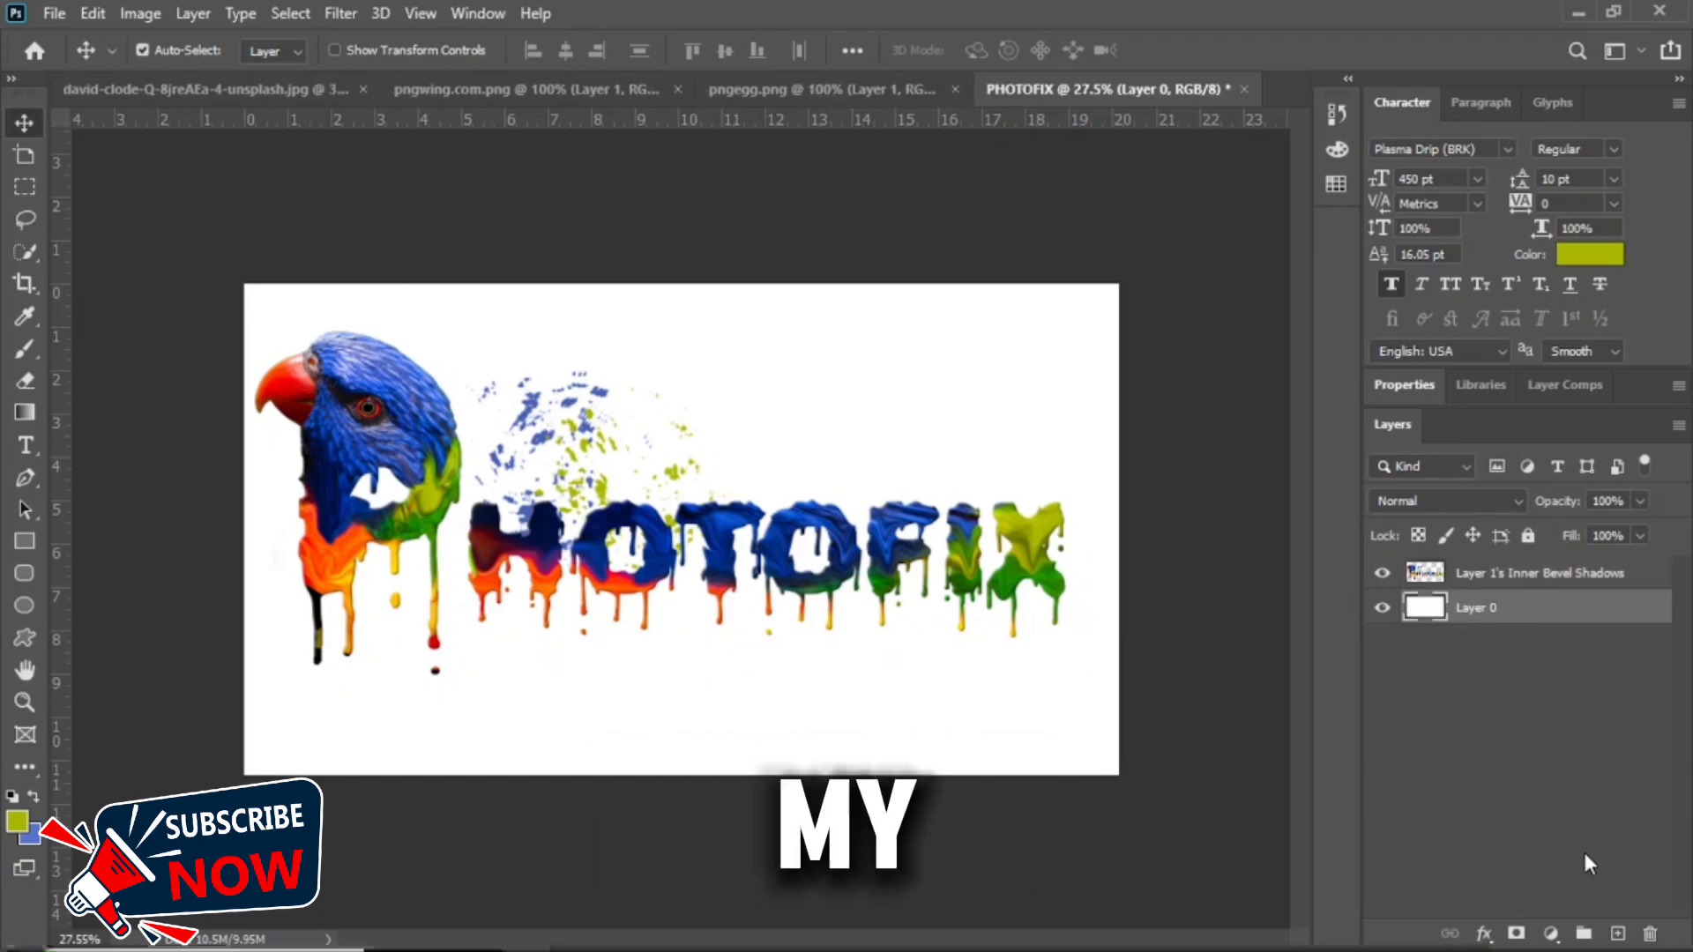
pyautogui.click(1483, 934)
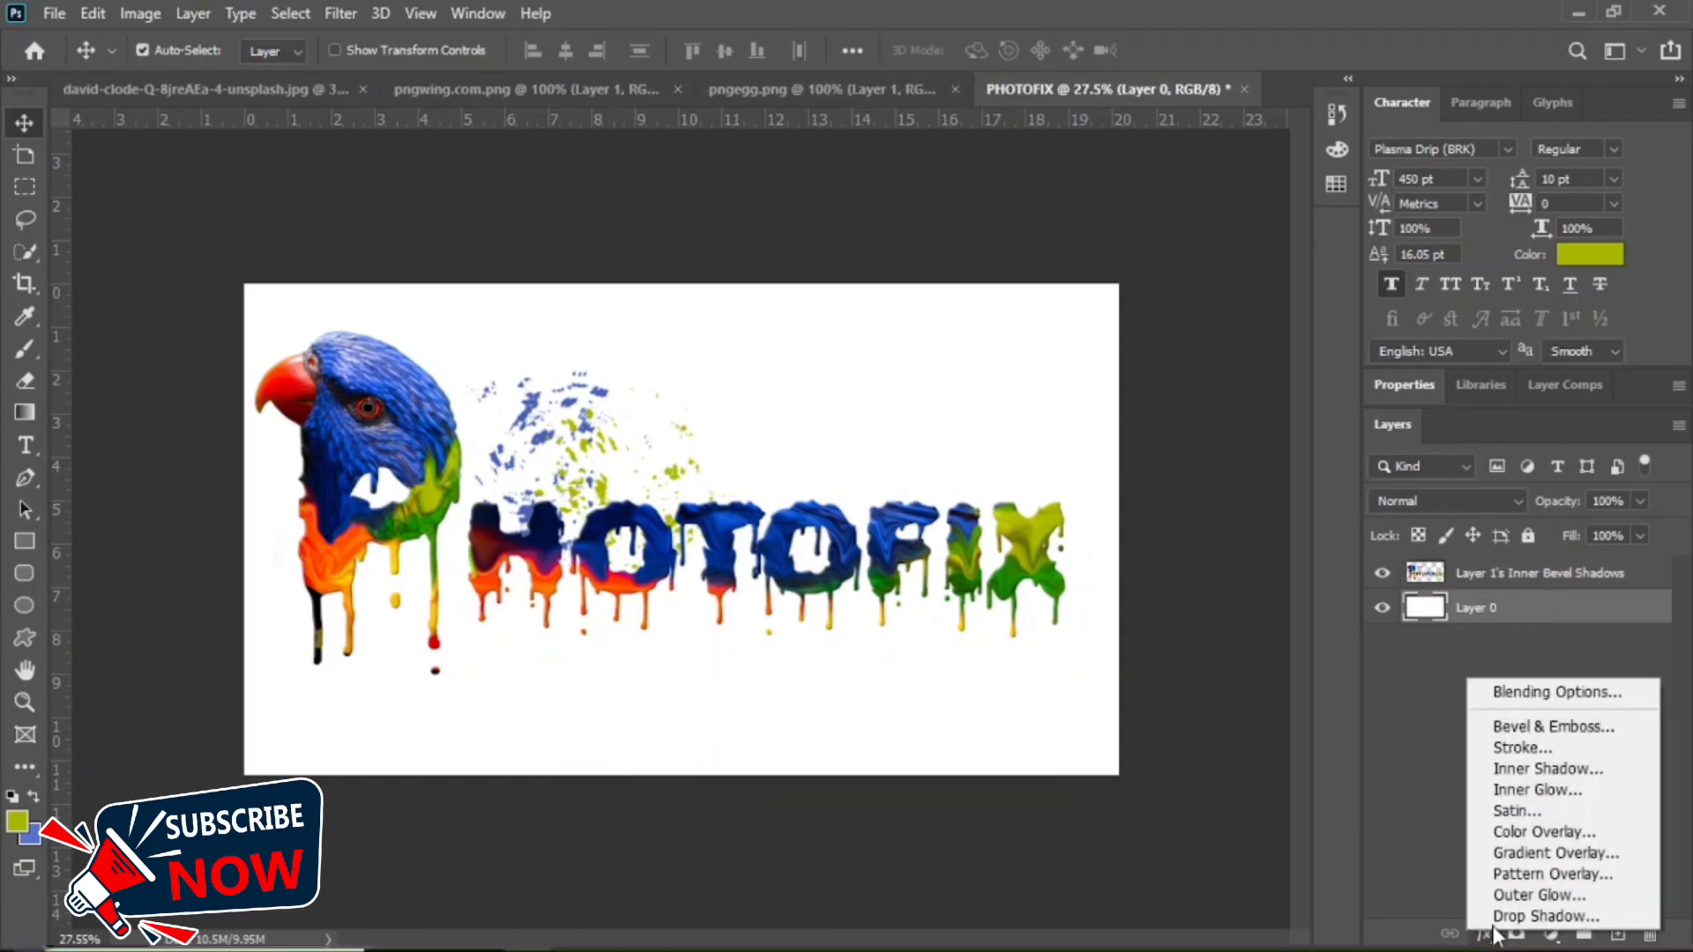
pyautogui.click(1569, 853)
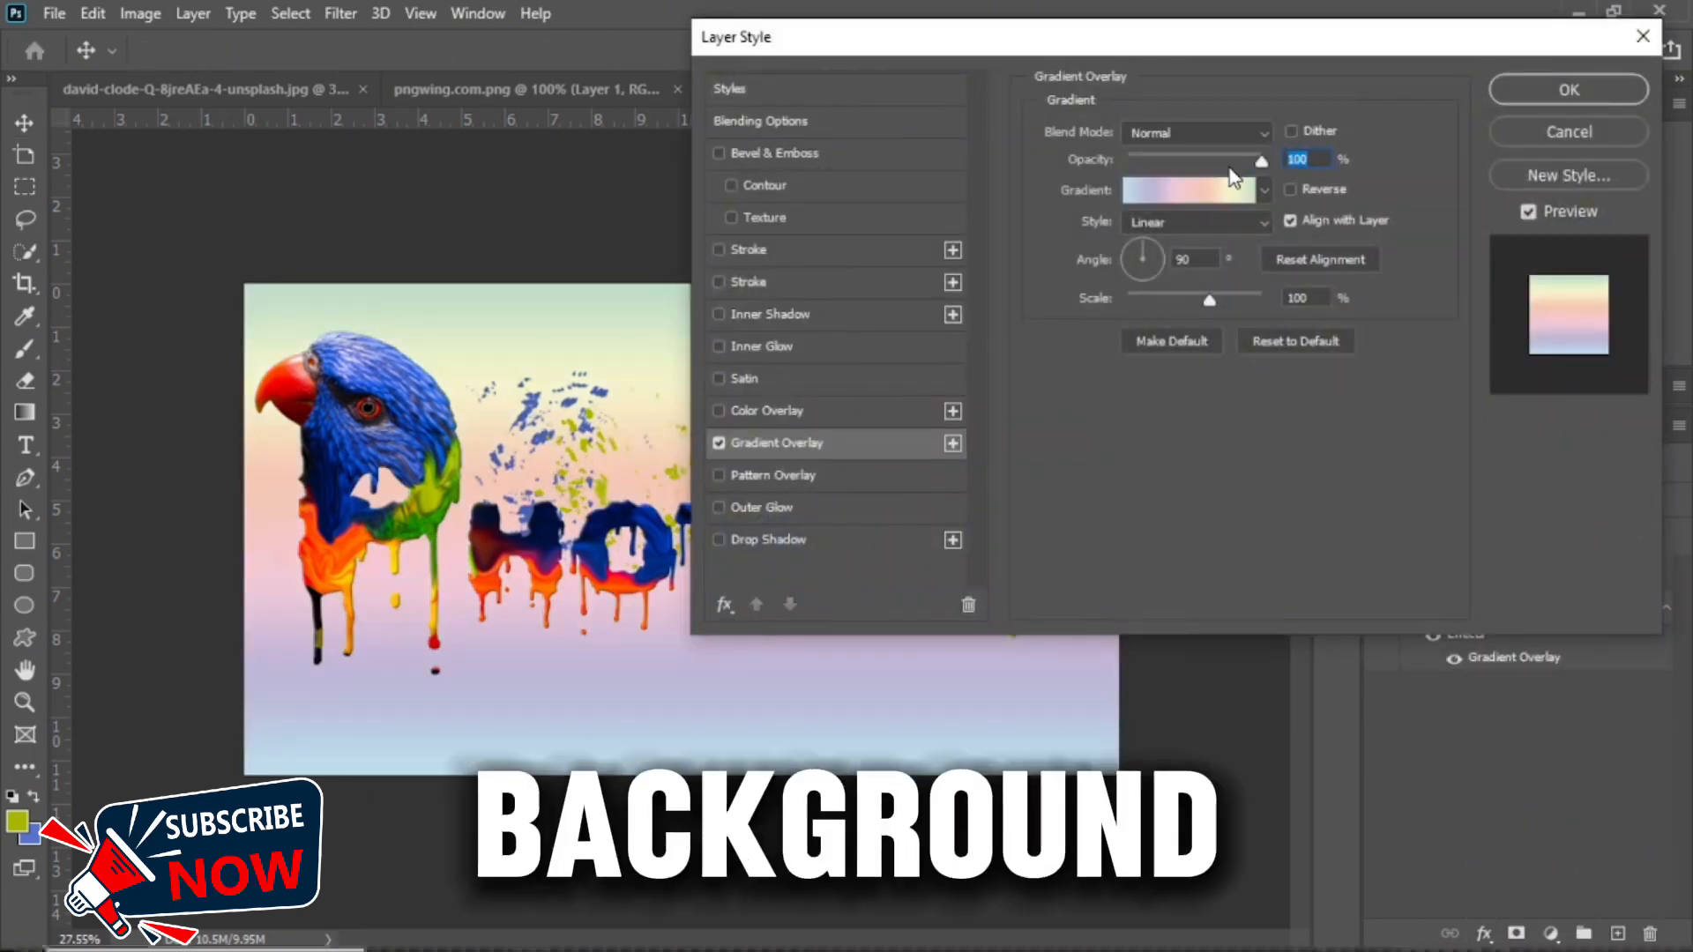
pyautogui.click(1264, 189)
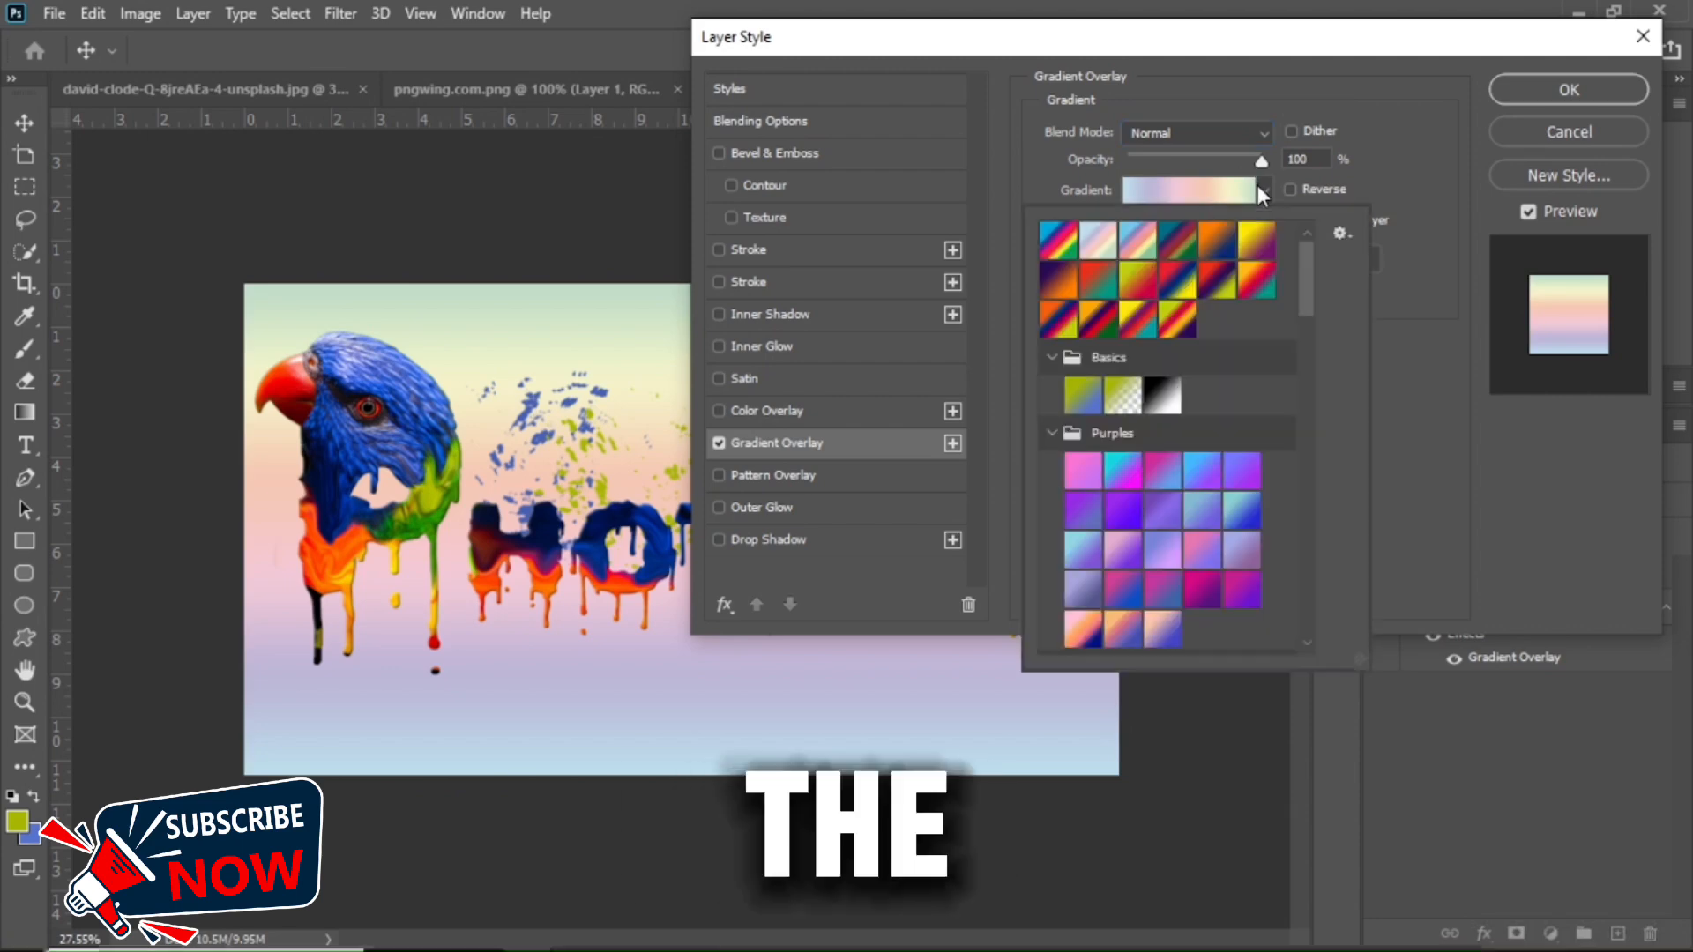
# Try several of the ungrouped multicolour presets and the Basics presets for the background's gradient overlay.
pyautogui.click(1179, 280)
pyautogui.click(1213, 231)
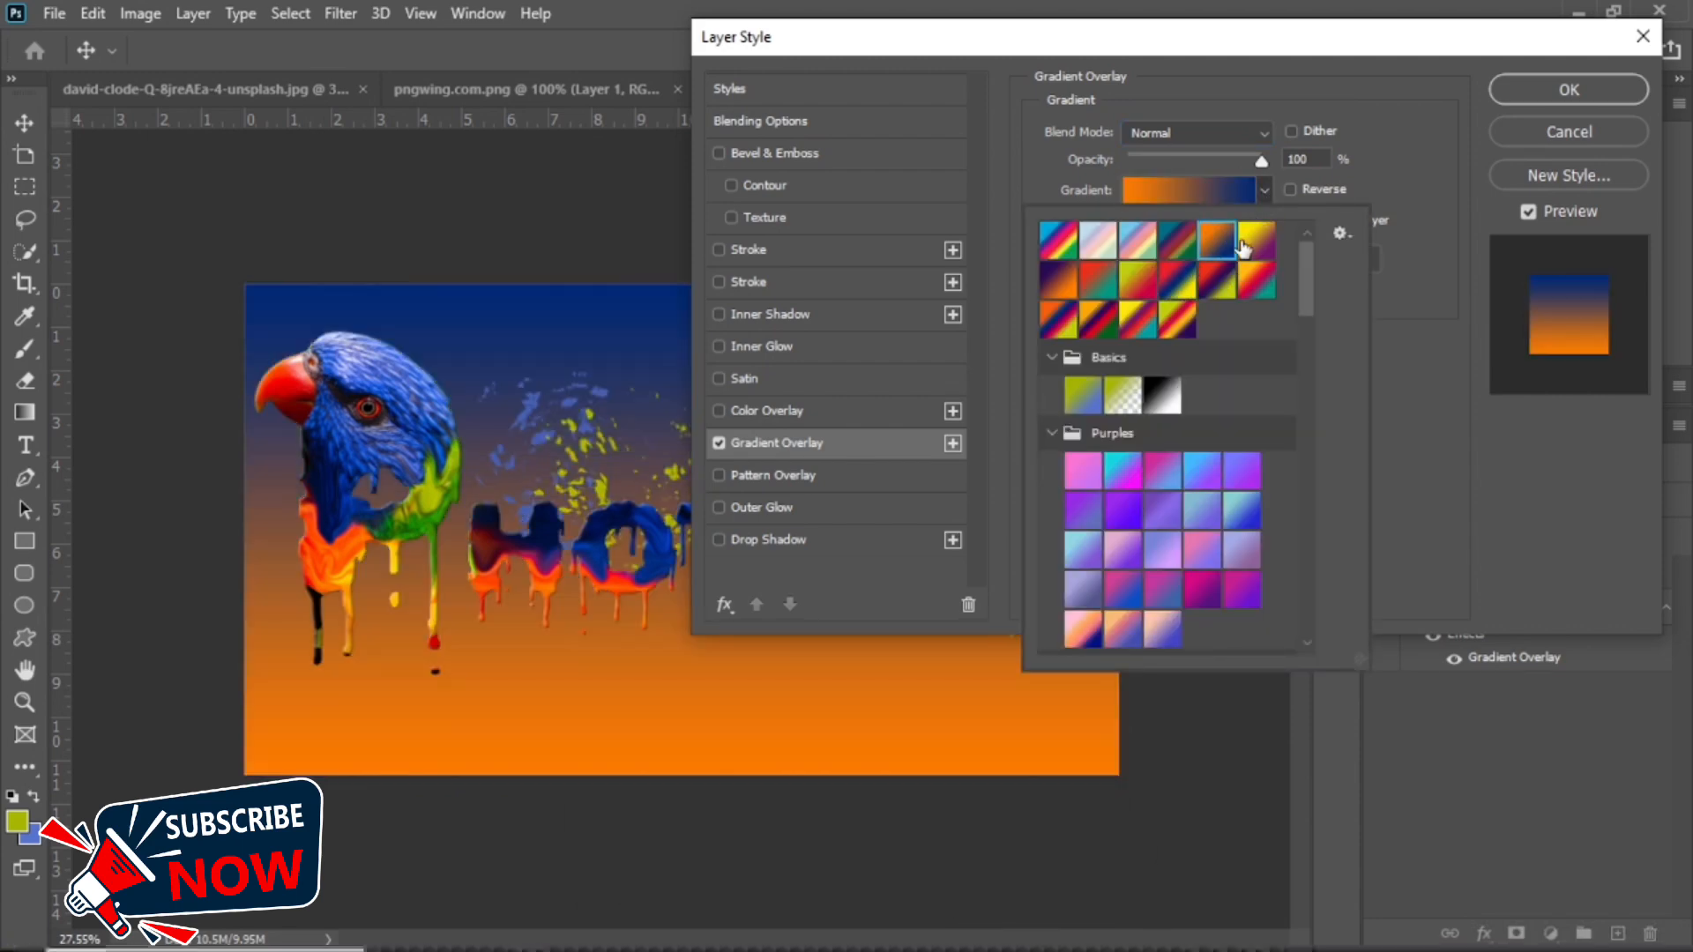
pyautogui.click(1250, 246)
pyautogui.click(1064, 286)
pyautogui.click(1065, 322)
pyautogui.click(1100, 322)
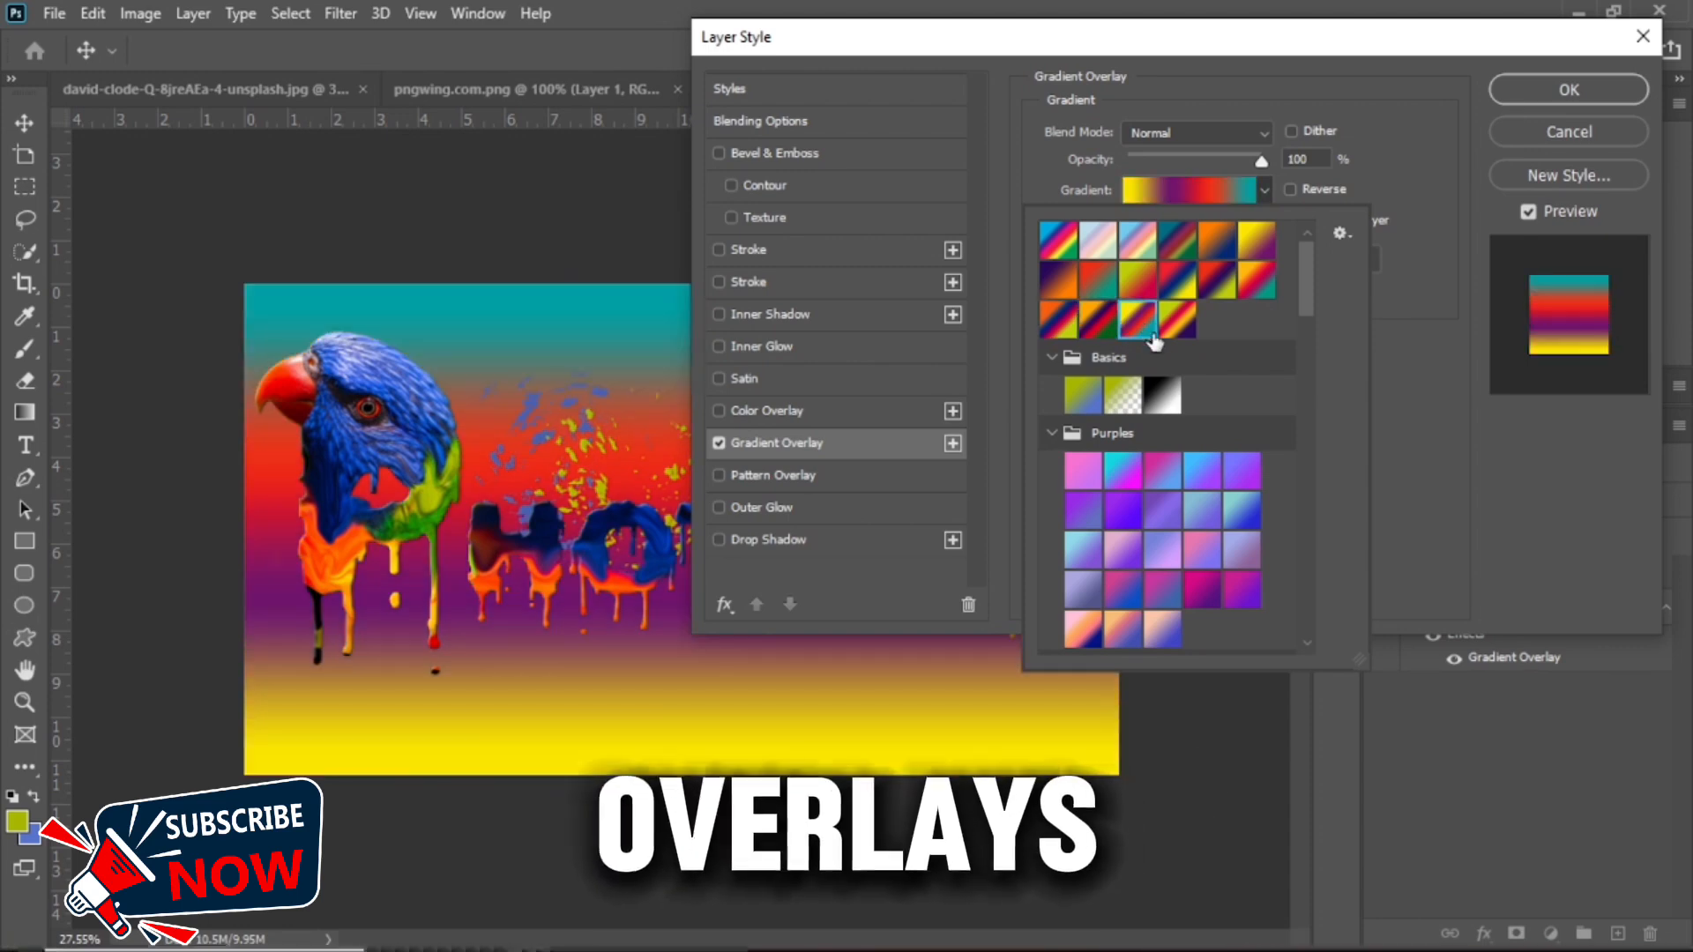
pyautogui.click(1083, 395)
pyautogui.click(1122, 395)
# Try several of the upper Purples presets for the background's gradient overlay.
pyautogui.click(1133, 468)
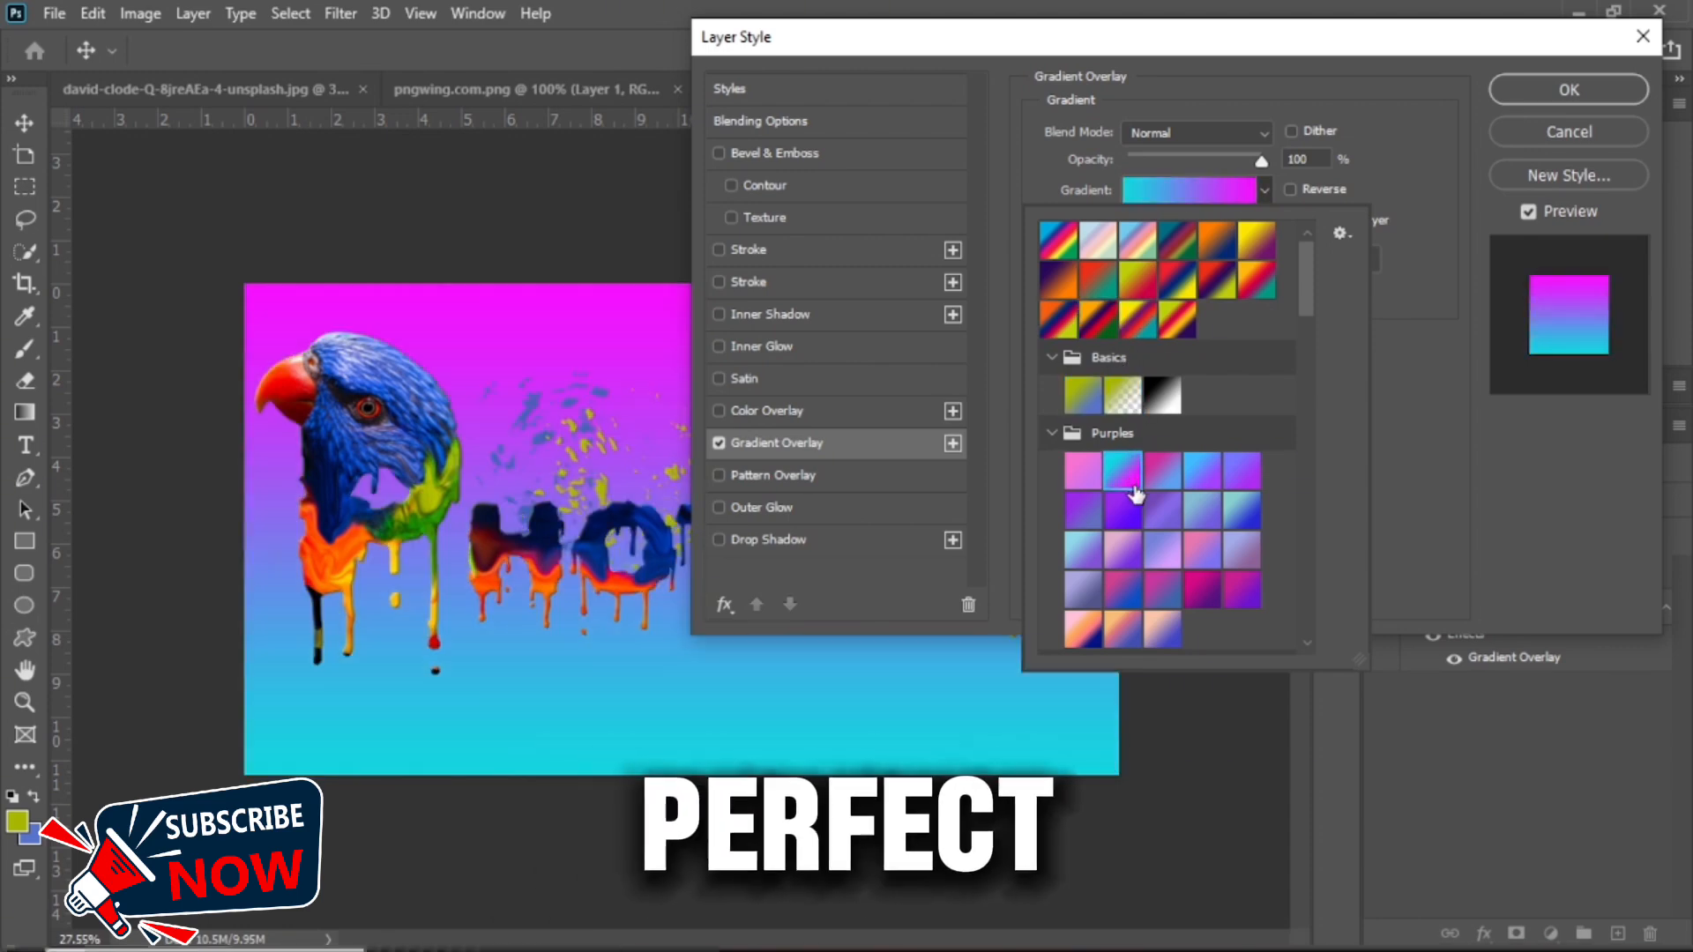
pyautogui.click(1092, 476)
pyautogui.click(1119, 472)
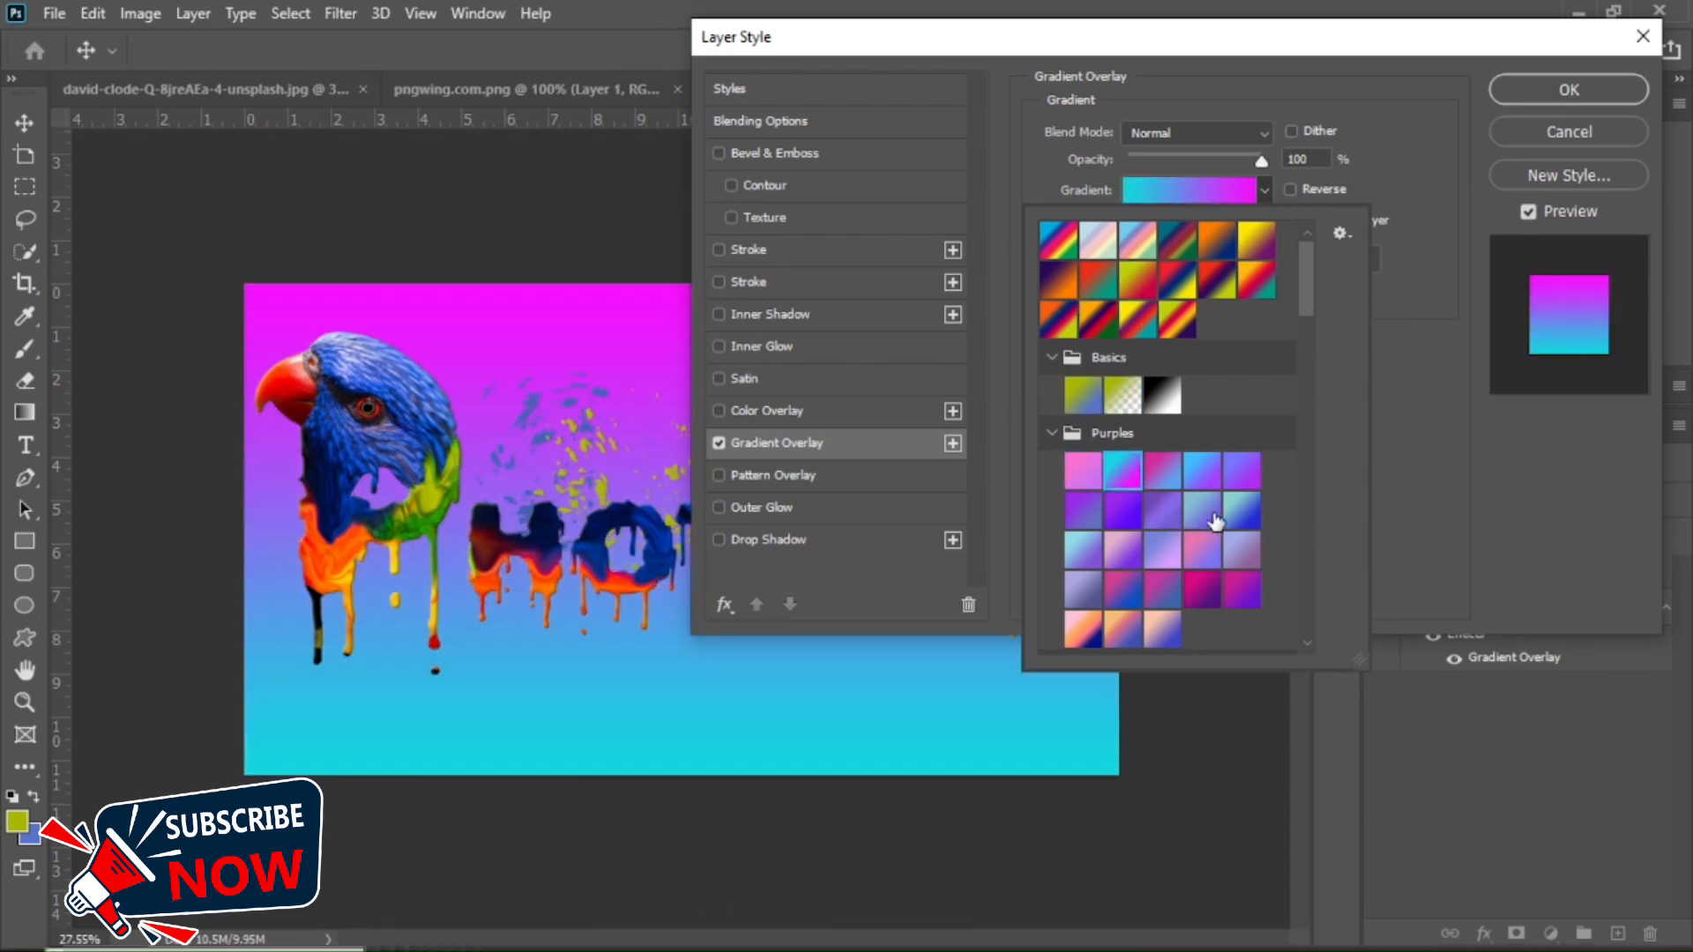
pyautogui.click(1209, 516)
pyautogui.click(1248, 507)
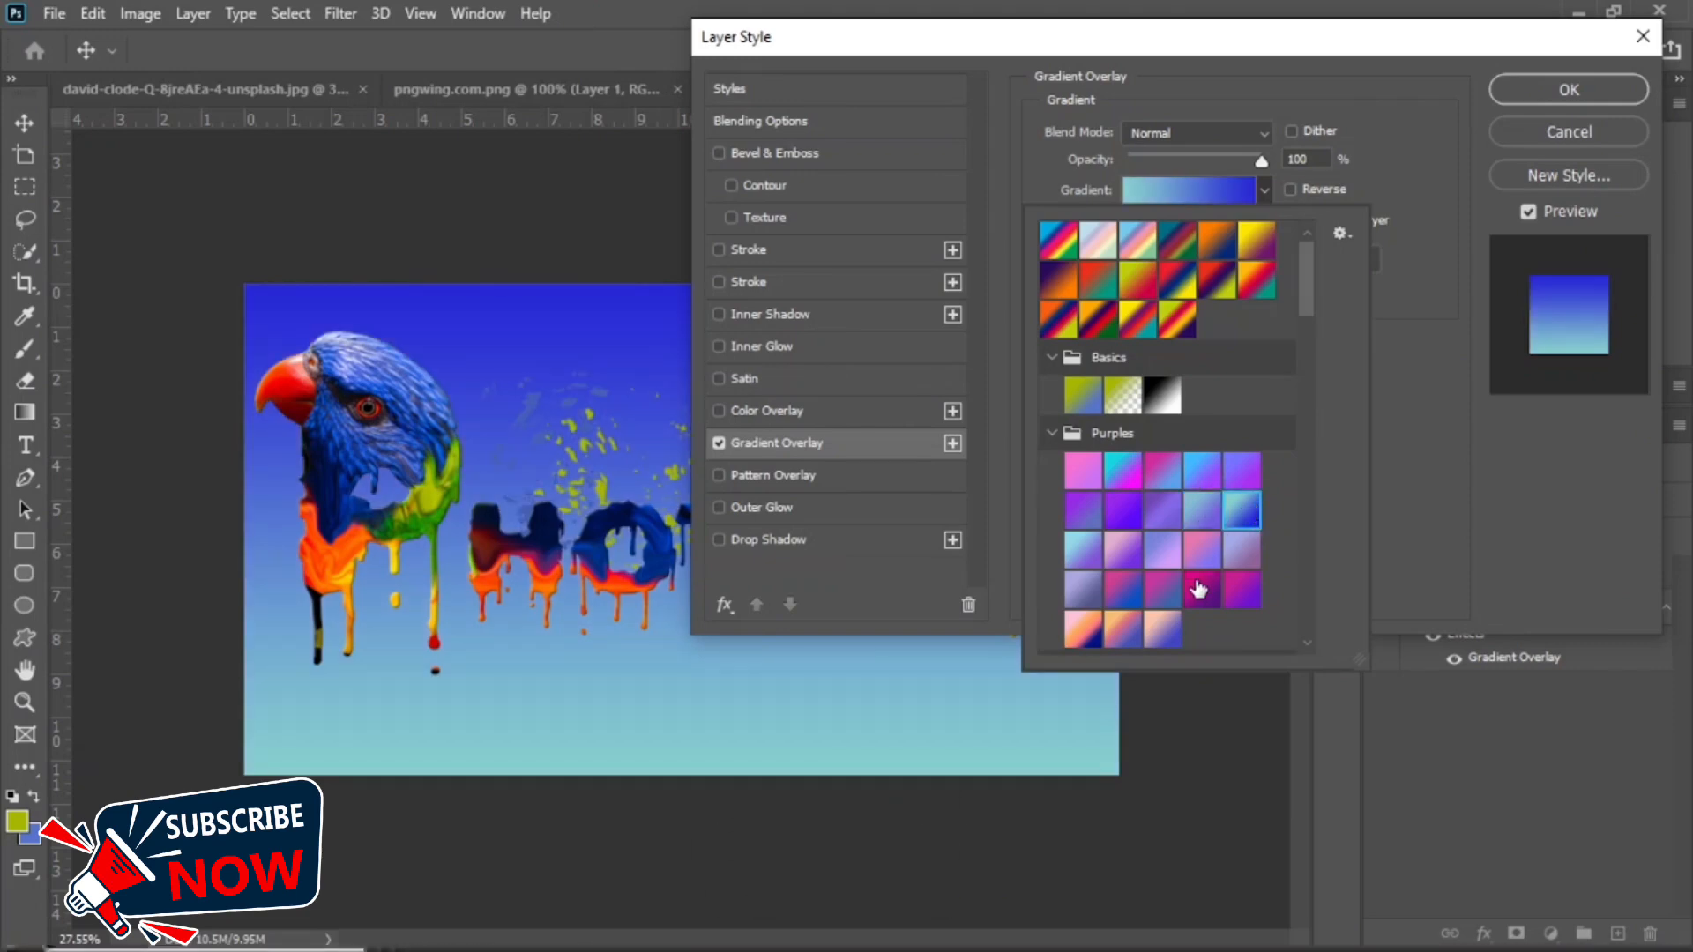
pyautogui.click(1162, 554)
pyautogui.click(1089, 551)
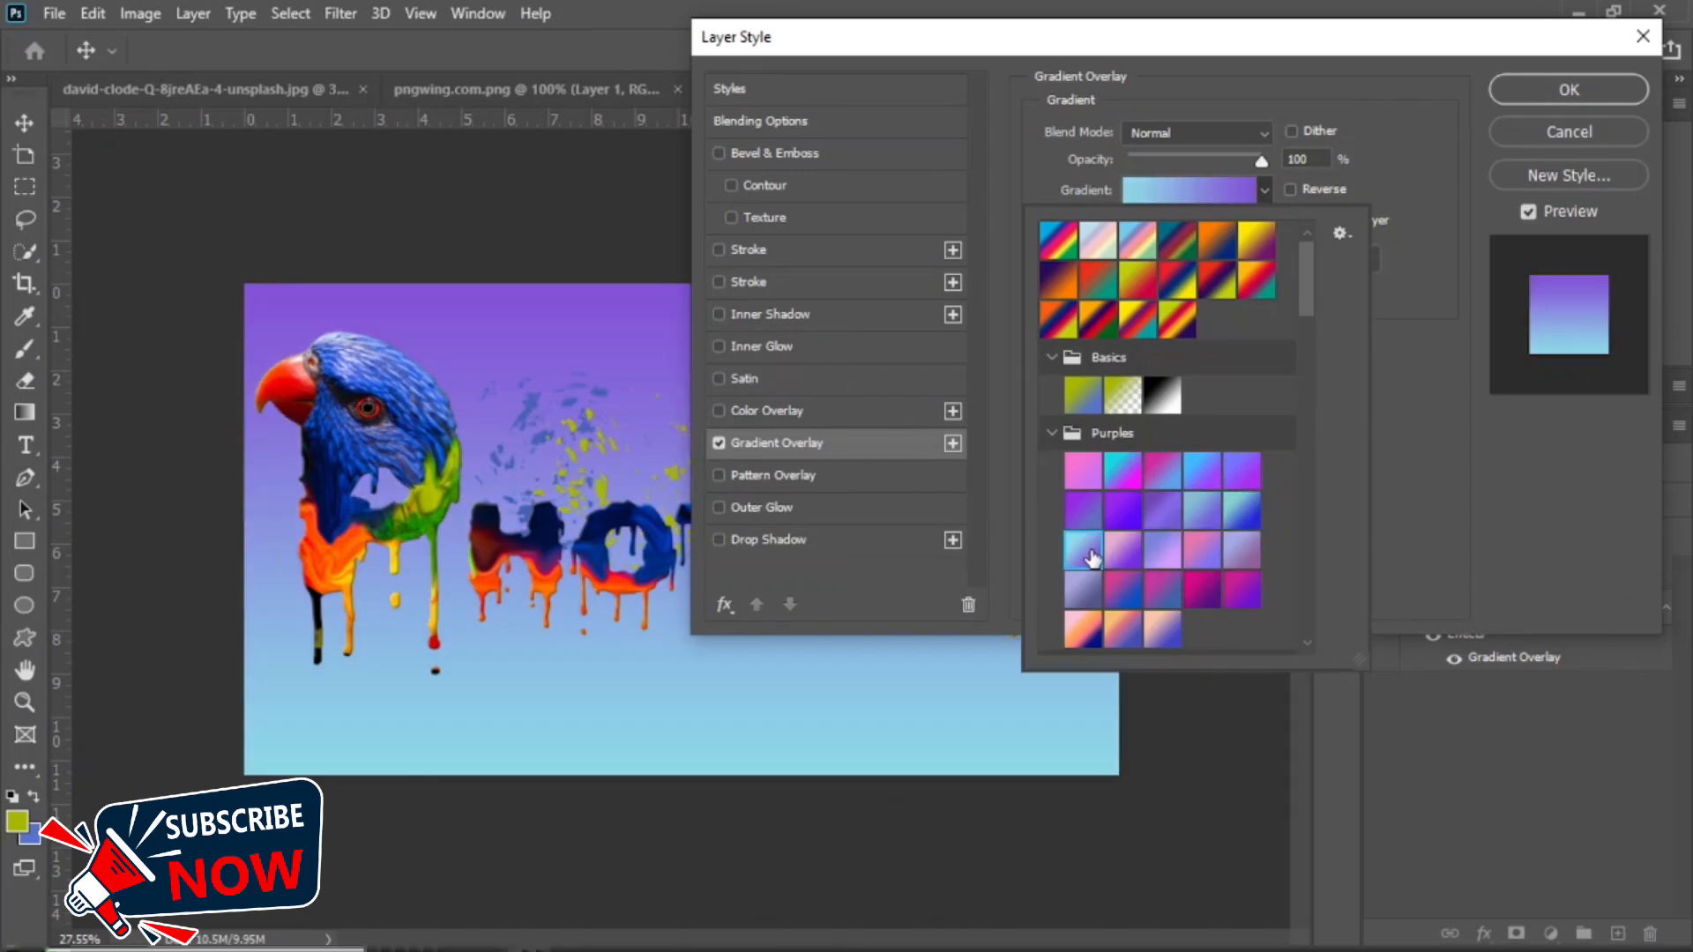
pyautogui.click(1094, 593)
# Try more gradient presets further down the list, around the Purples and Pinks groups, for the background.
pyautogui.scroll(-5, 1132, 606)
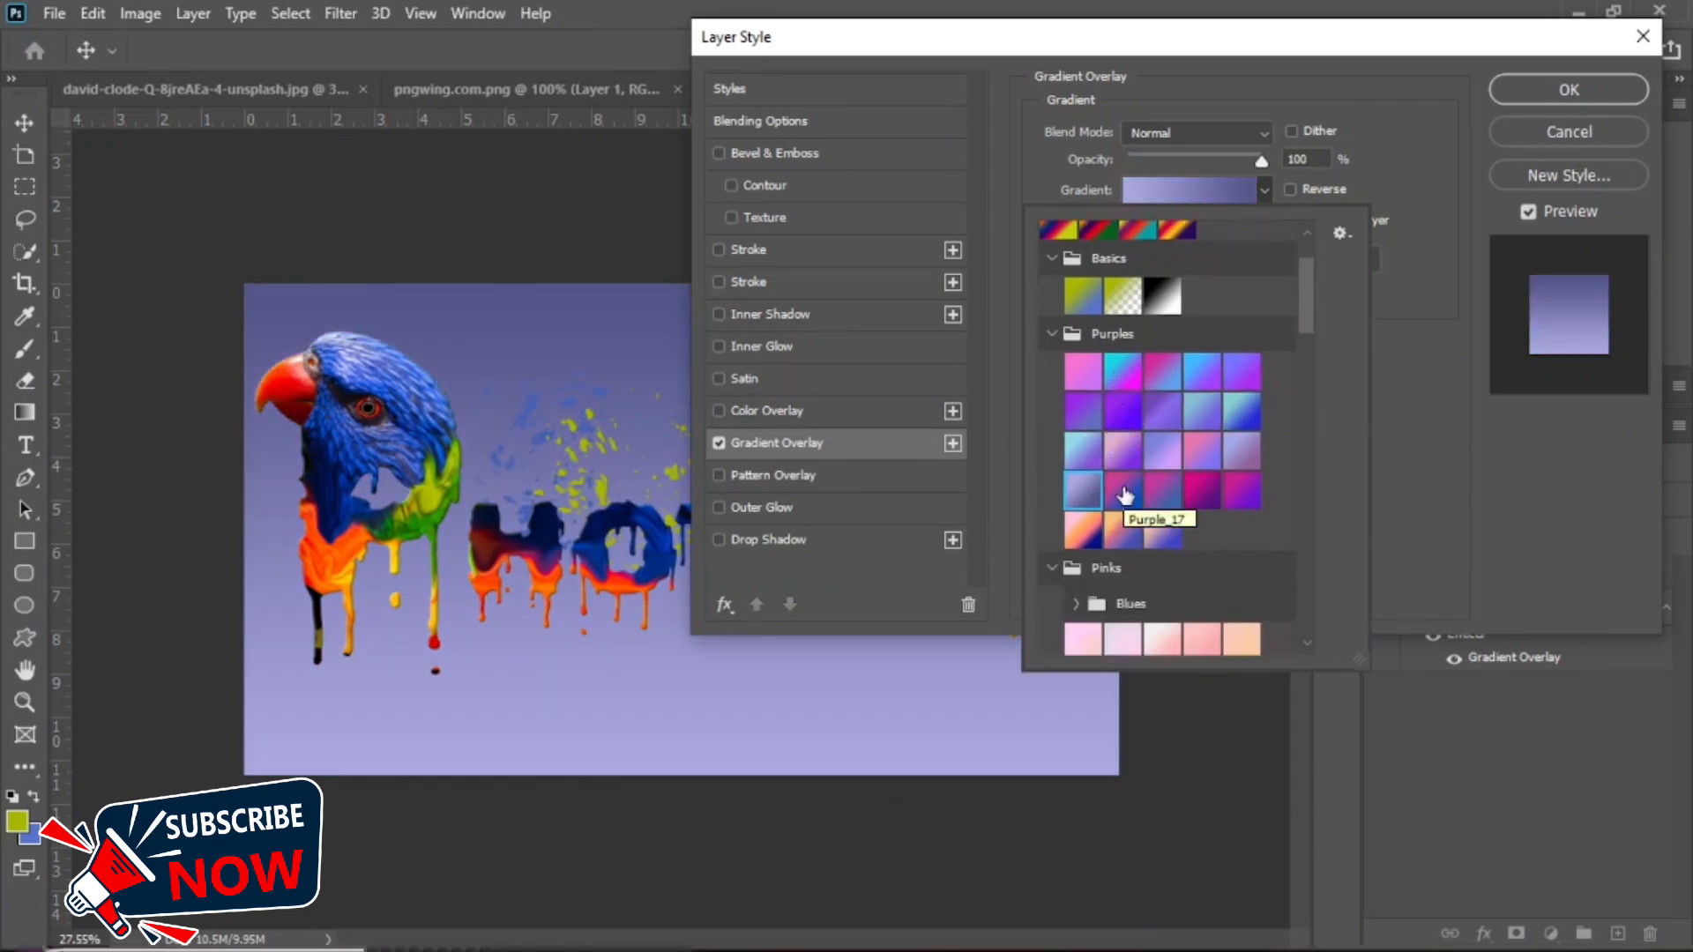
pyautogui.click(1128, 527)
pyautogui.click(1099, 602)
pyautogui.click(1085, 564)
pyautogui.click(1225, 599)
pyautogui.scroll(5, 1153, 523)
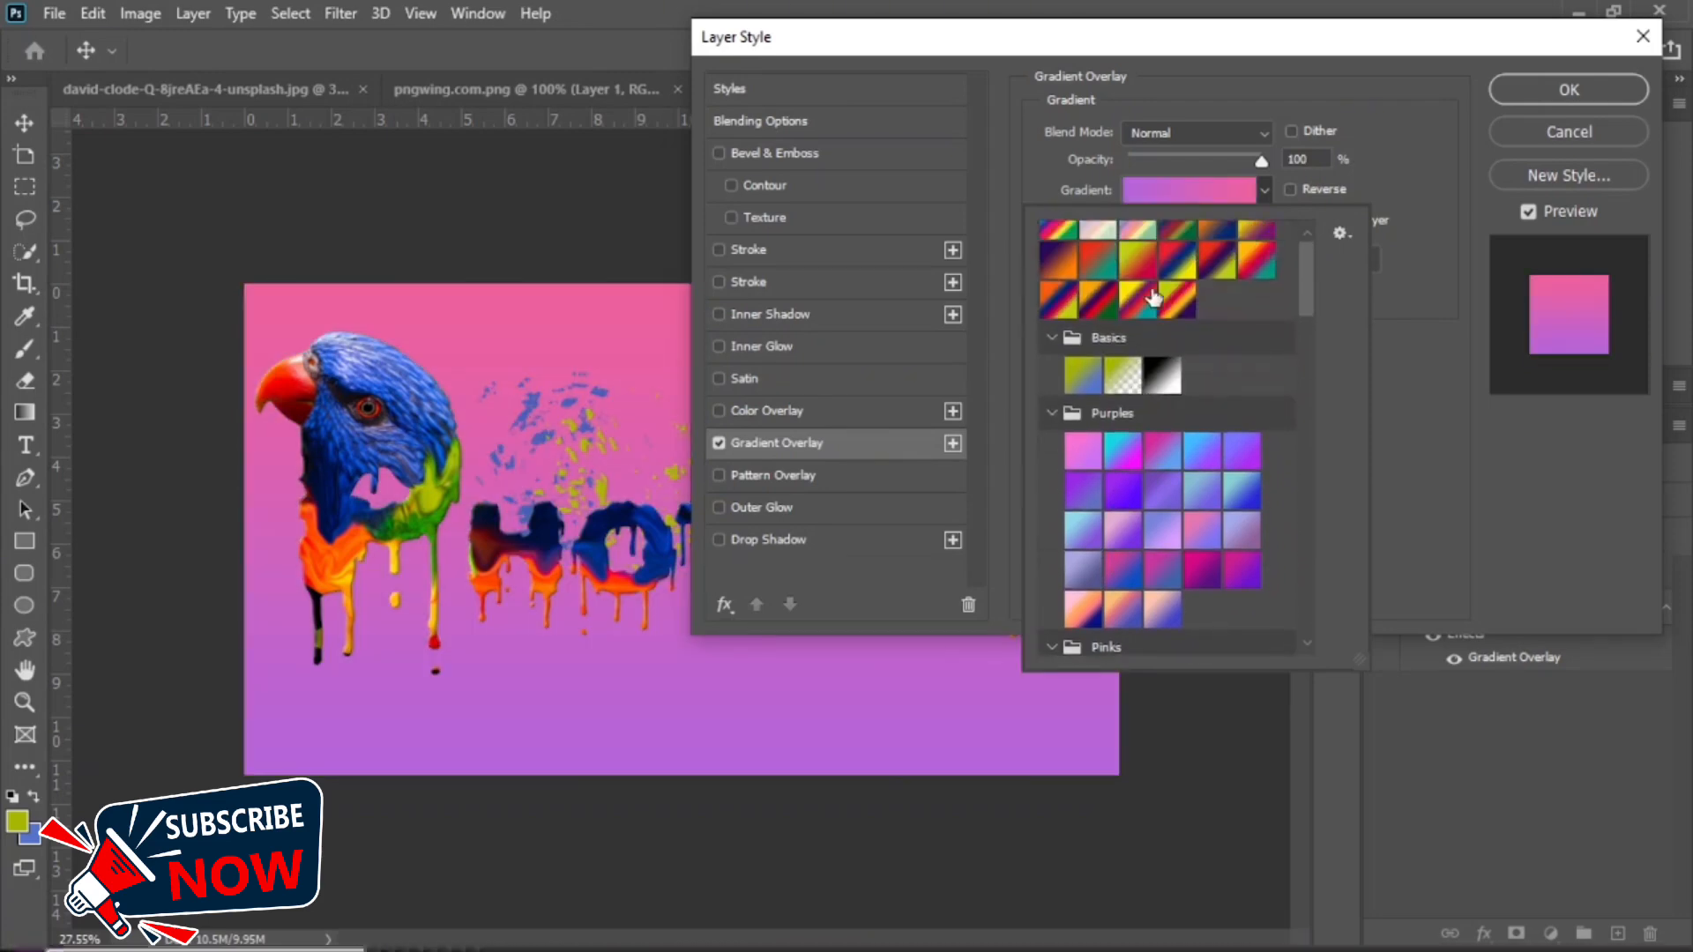
# Compare a few ungrouped presets, choose the pastel multicolour gradient for Layer 0's overlay and apply the layer style.
pyautogui.click(1217, 242)
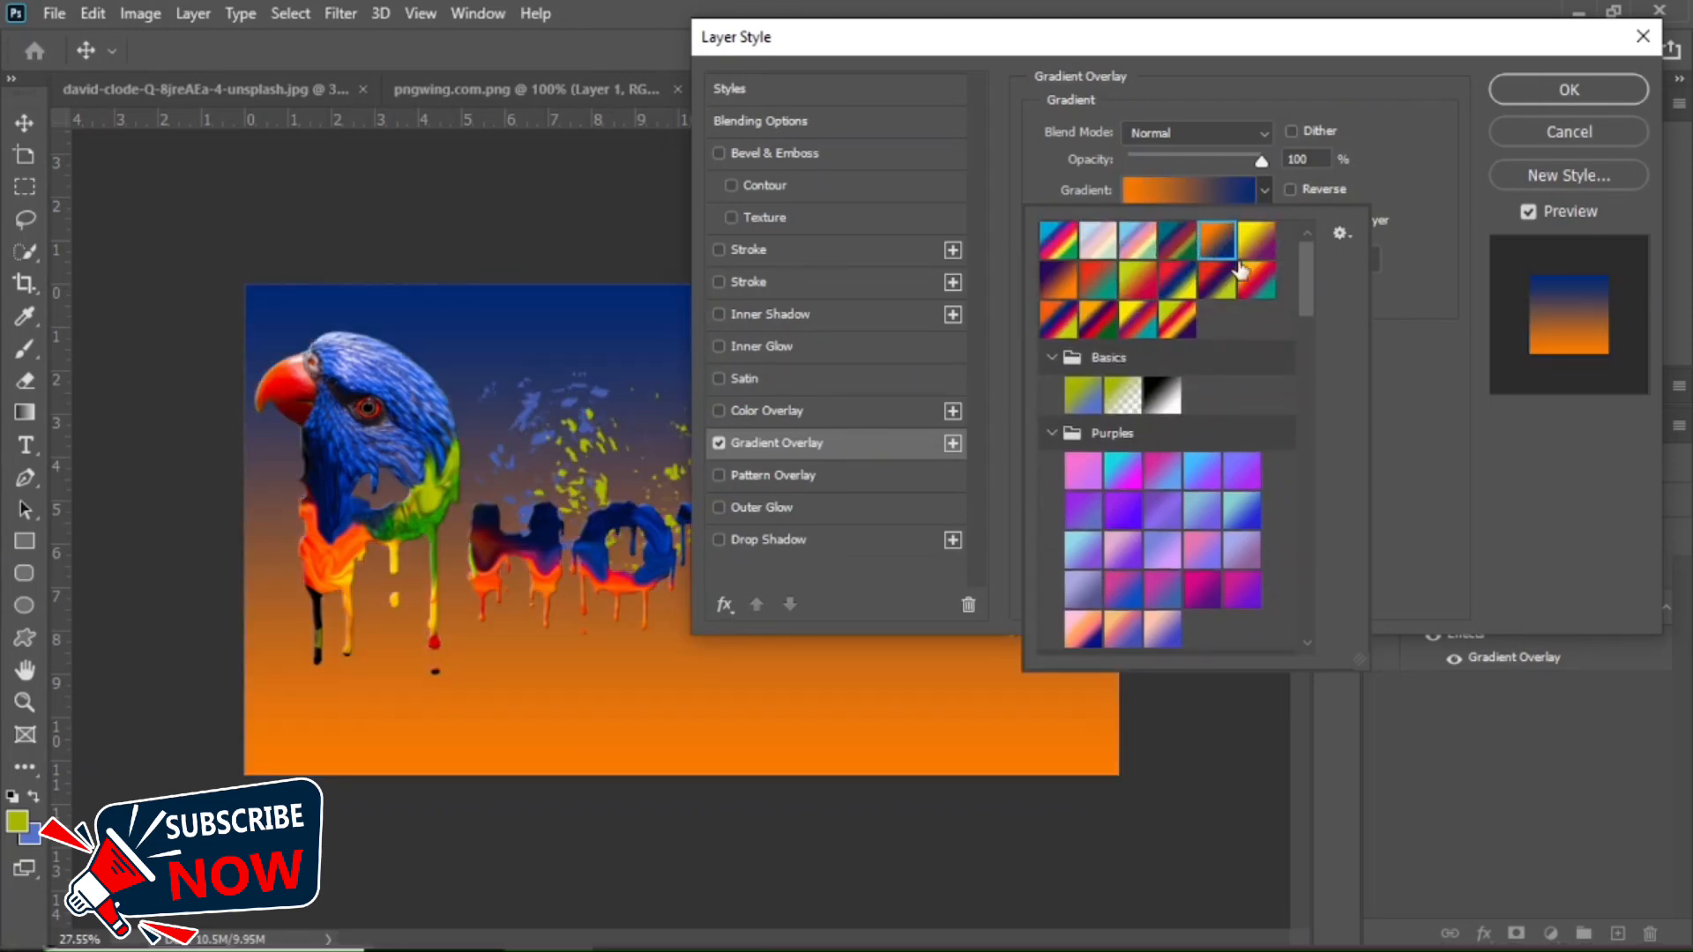
pyautogui.click(1256, 243)
pyautogui.click(1098, 240)
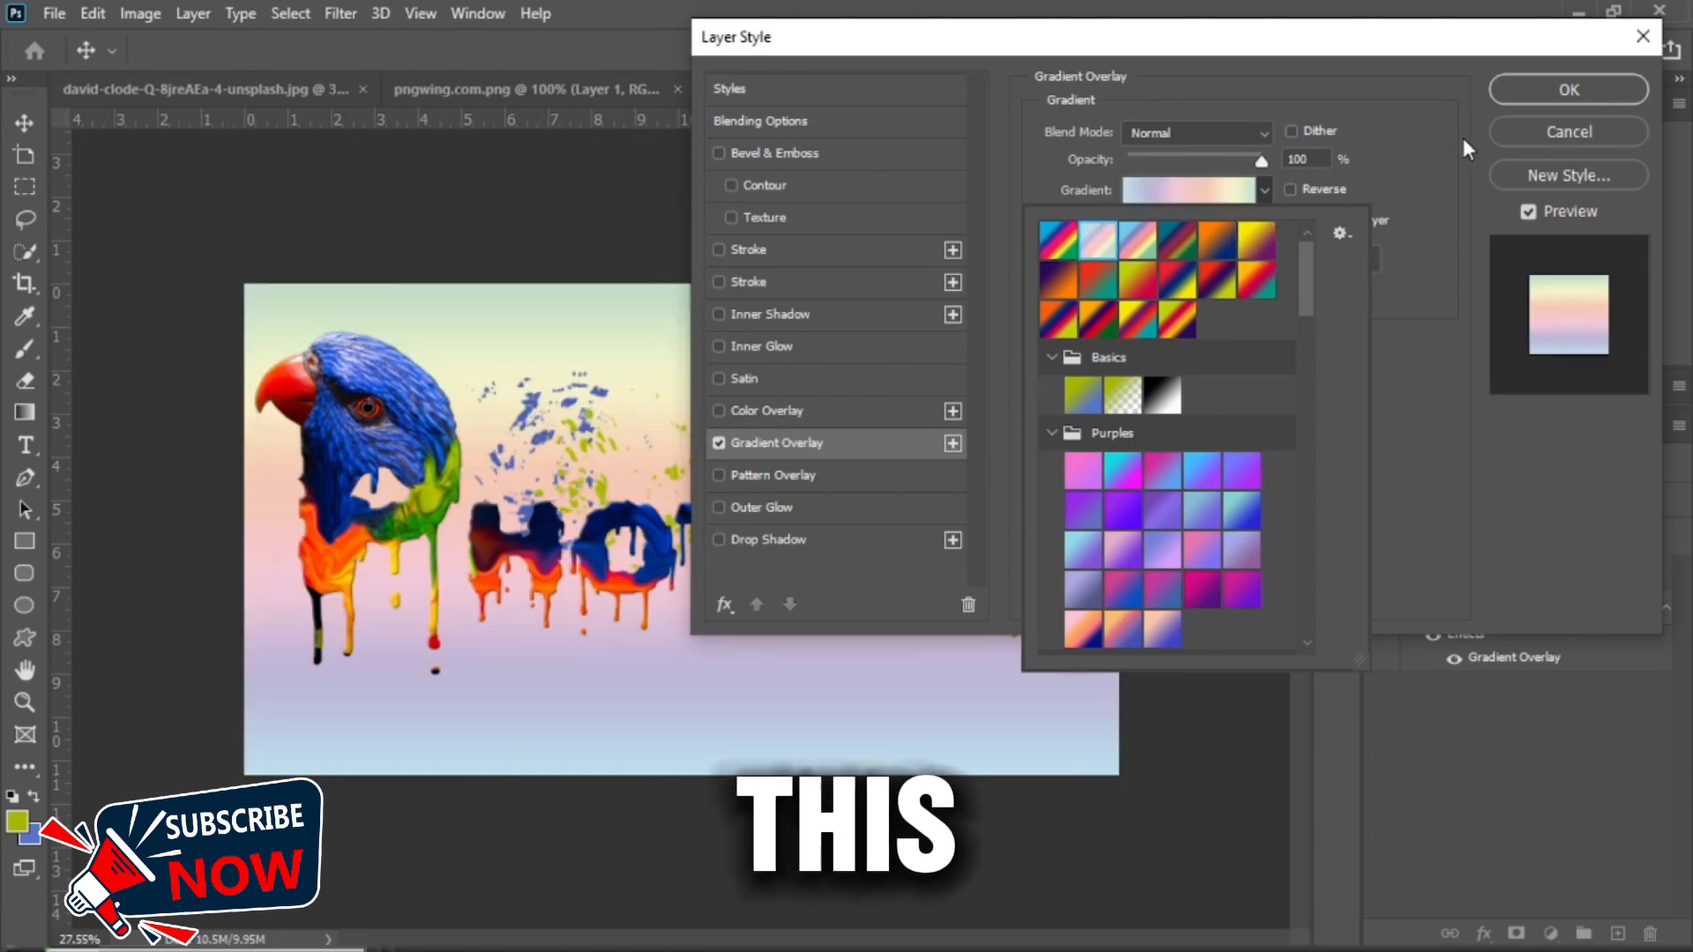
pyautogui.click(1559, 88)
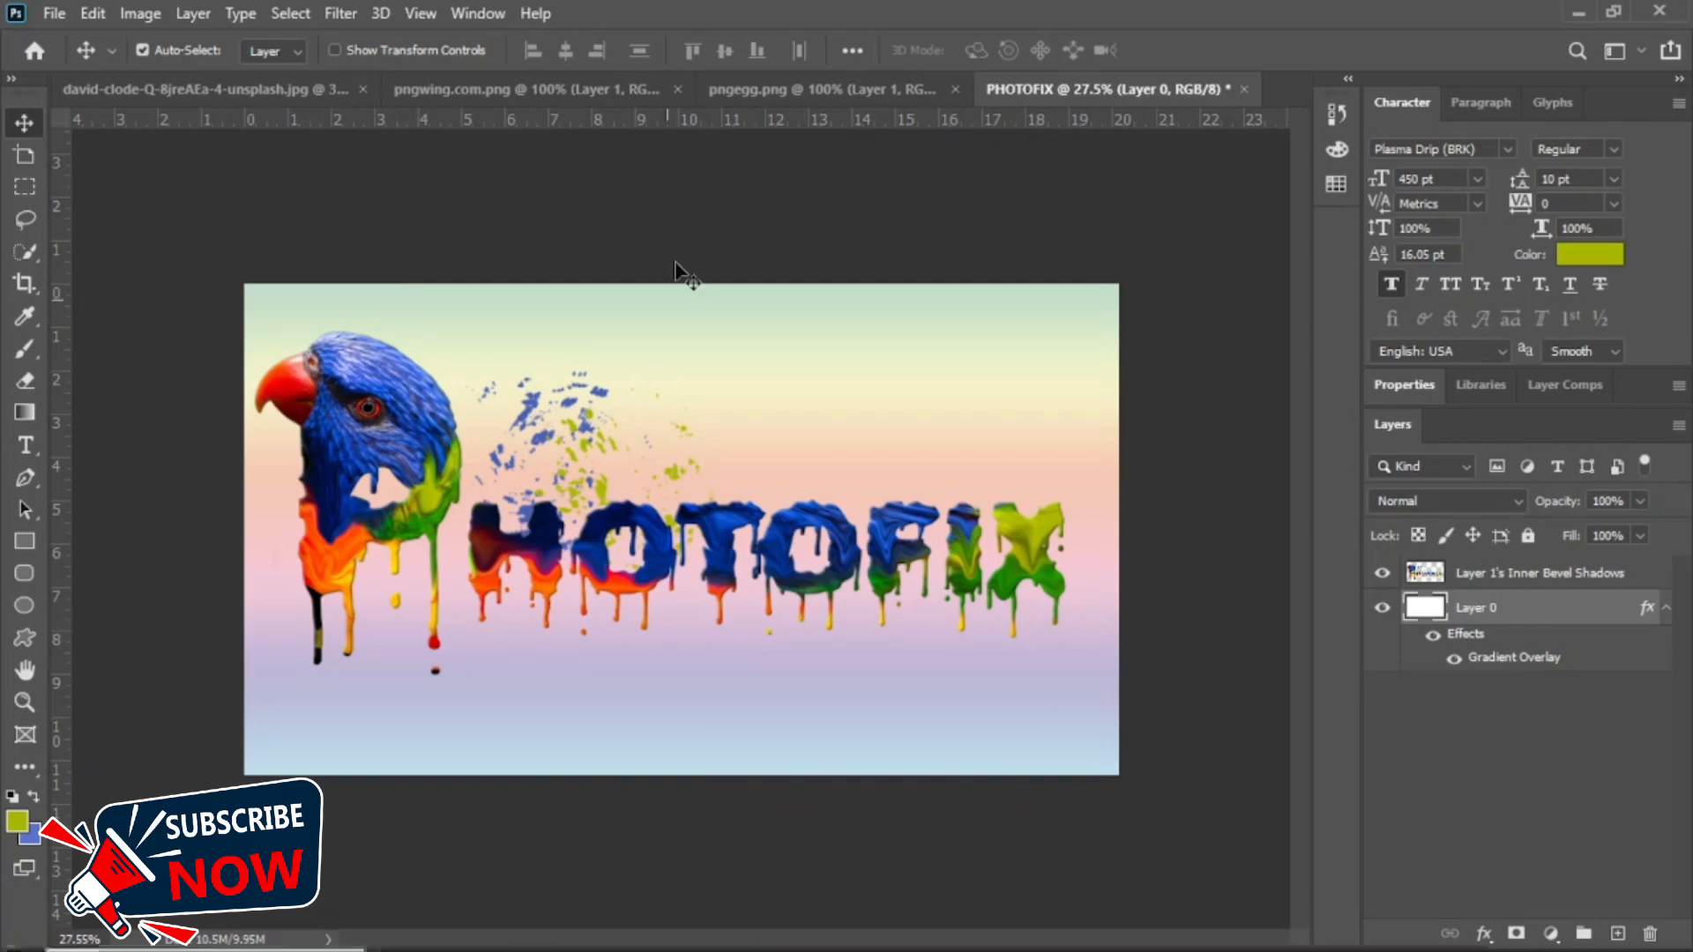
# Activate the Type tool for adding text to the PHOTOFIX design.
pyautogui.click(25, 446)
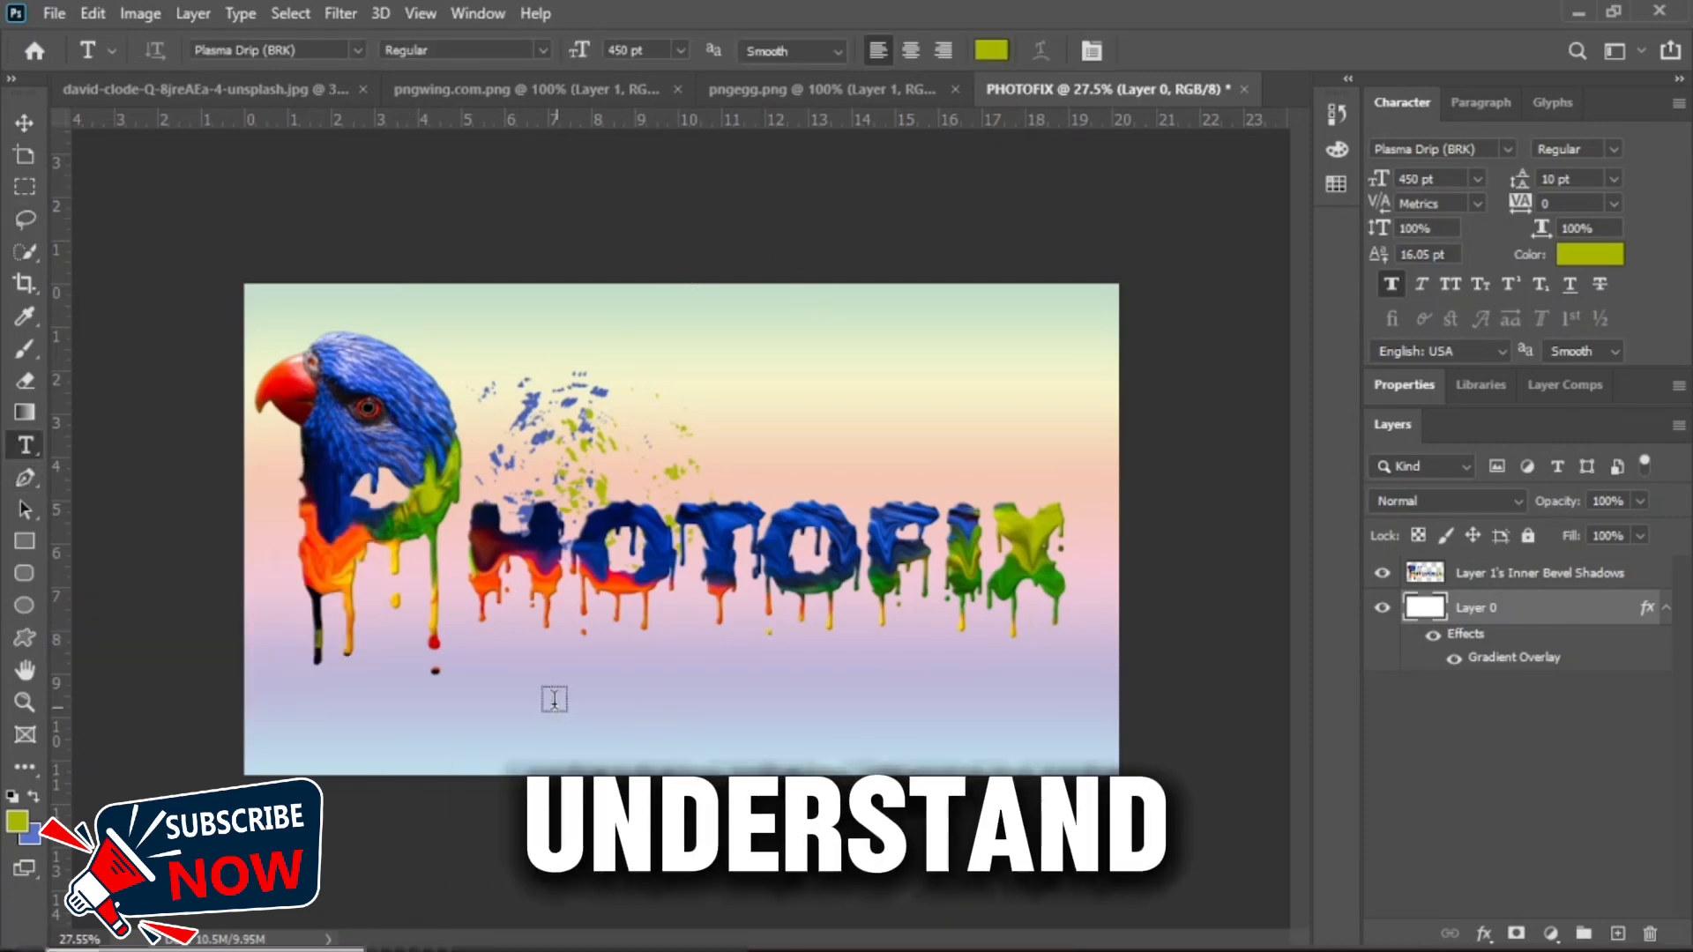